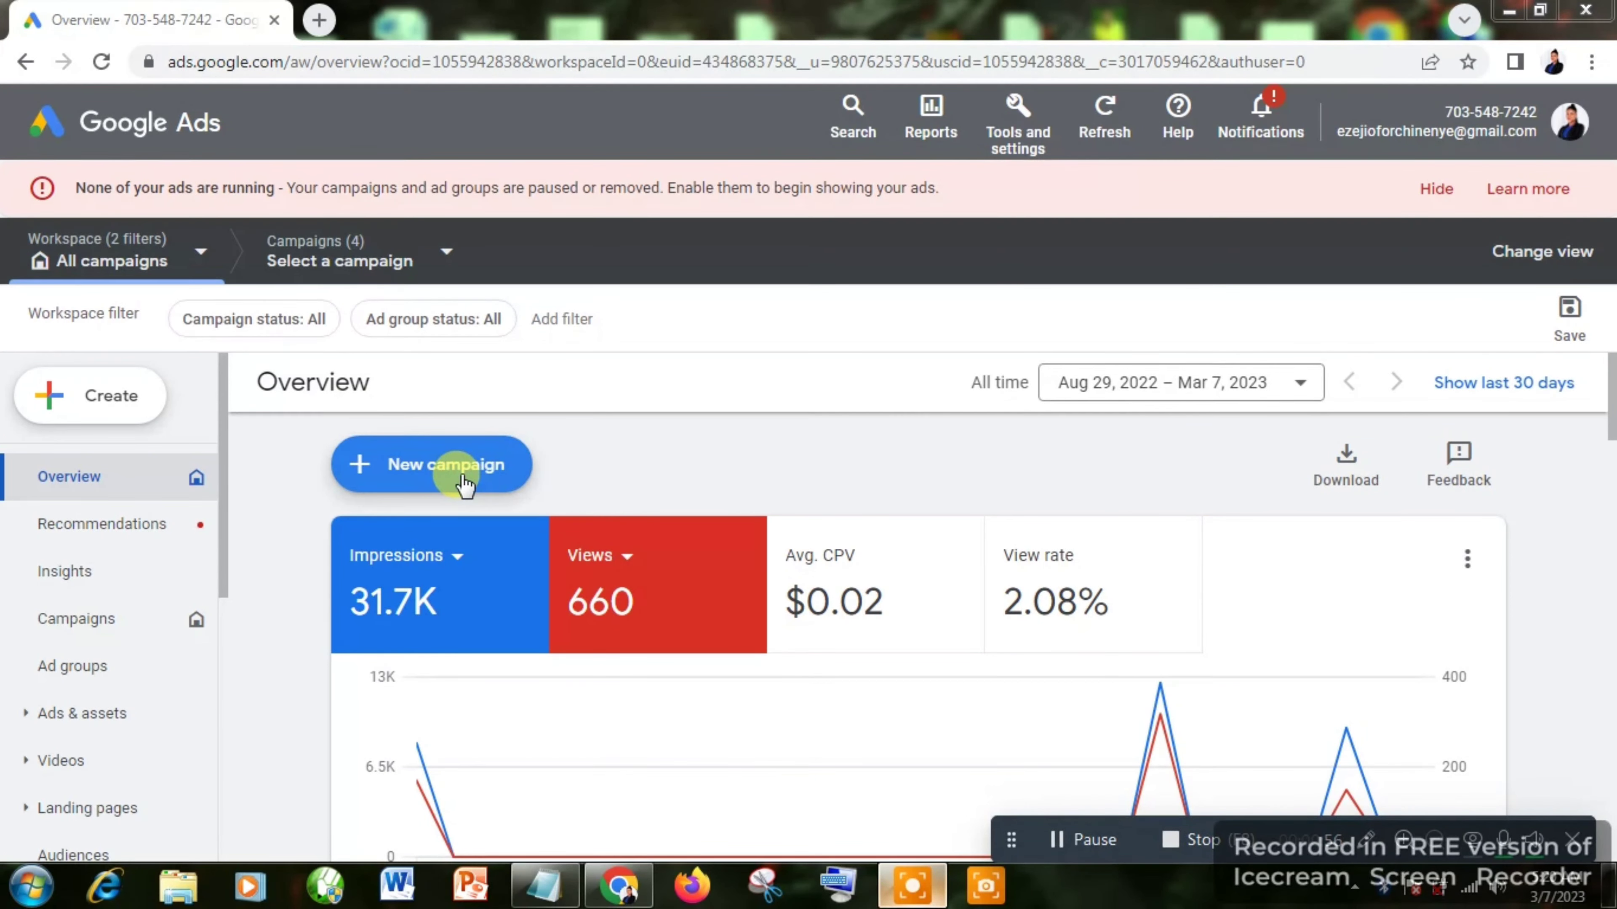
# Step: Start a new campaign and choose to create it without a goal's guidance
pyautogui.click(487, 485)
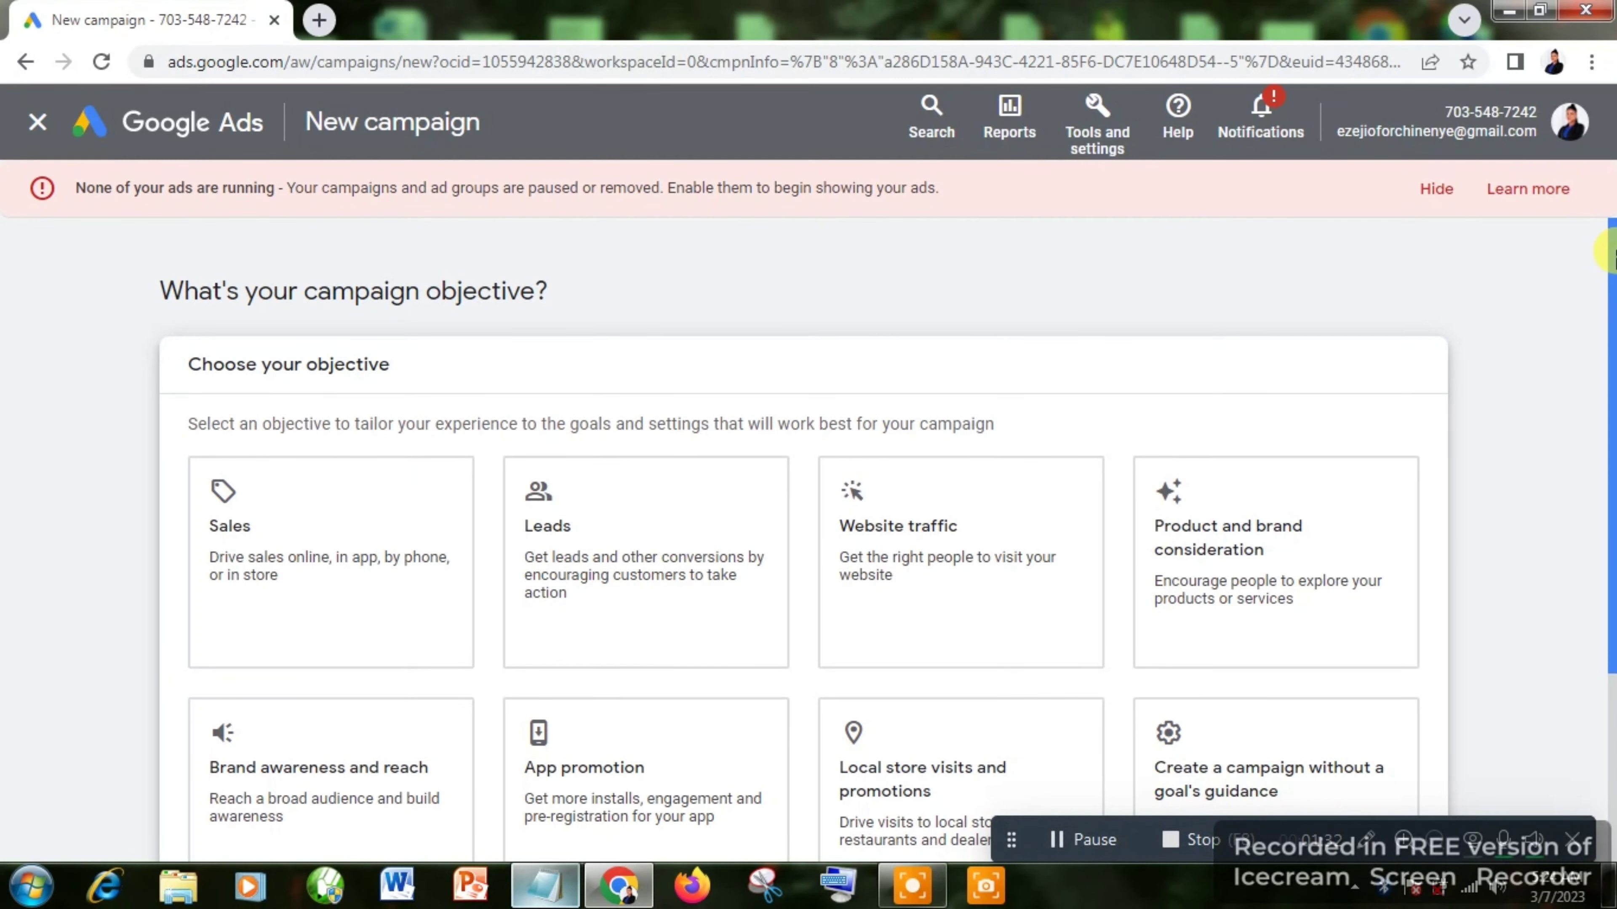
pyautogui.moveTo(1611, 255); pyautogui.dragTo(1610, 443)
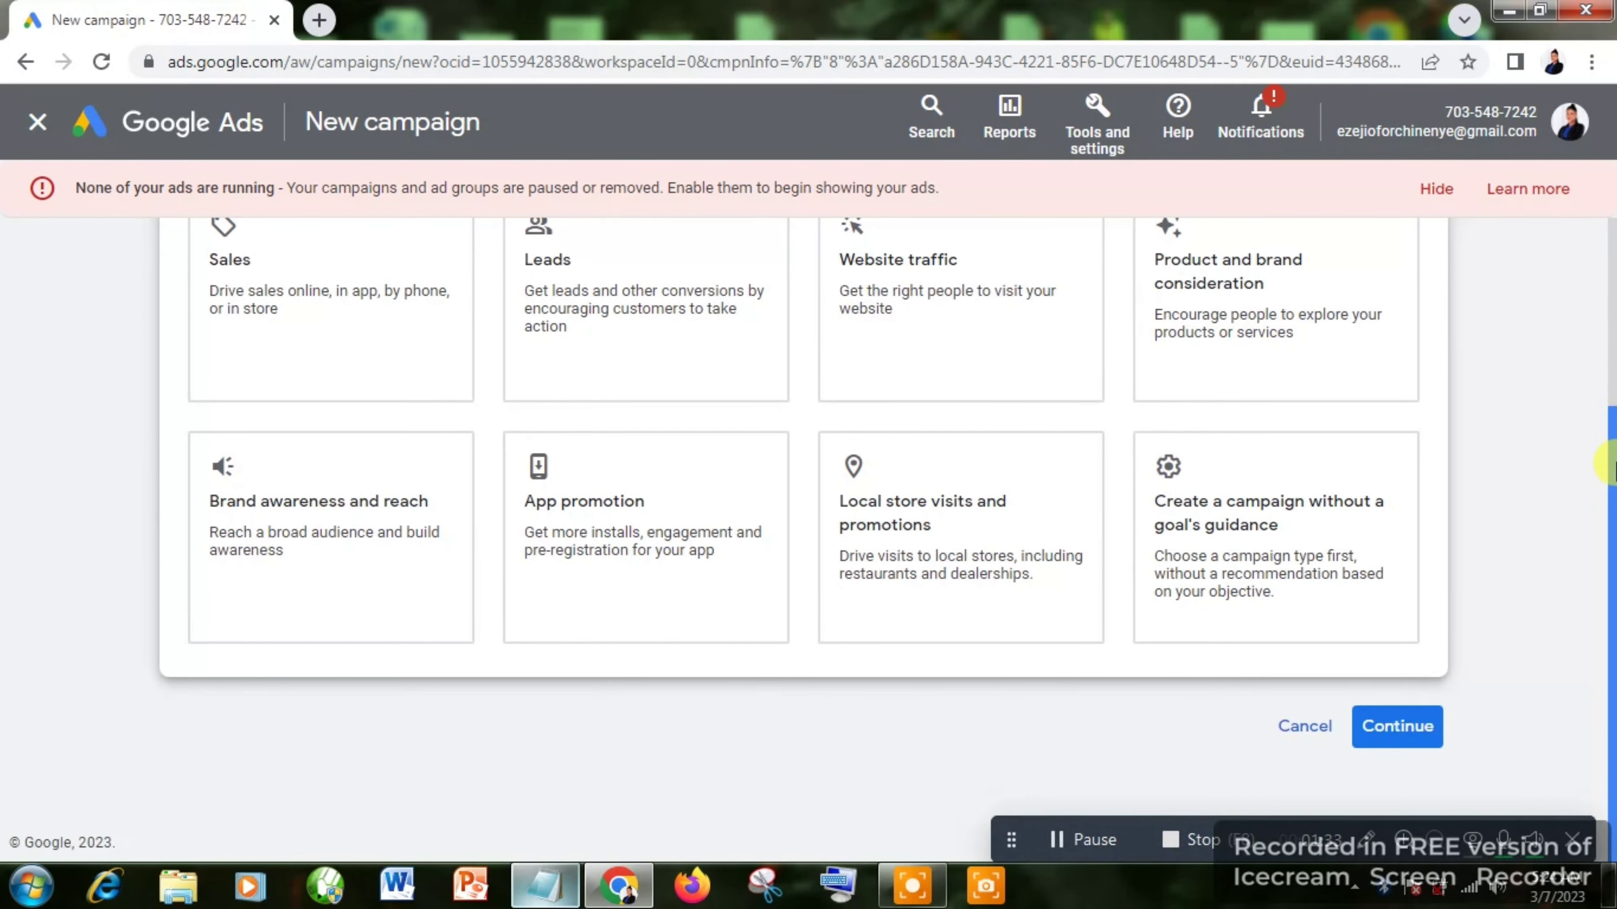
pyautogui.click(1315, 580)
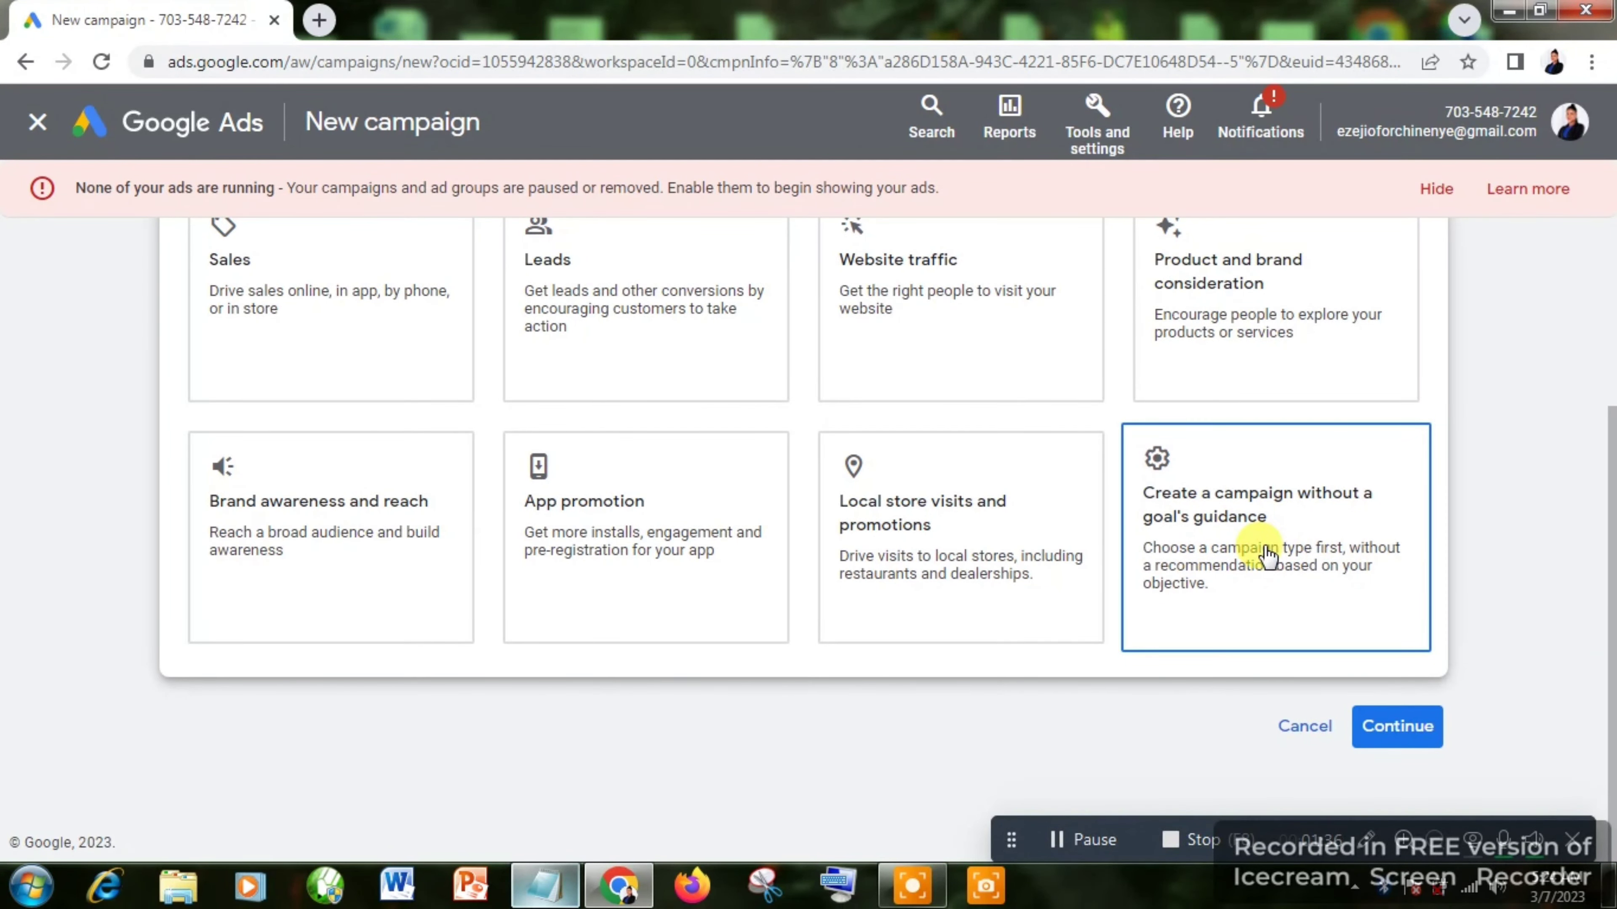
pyautogui.click(1267, 553)
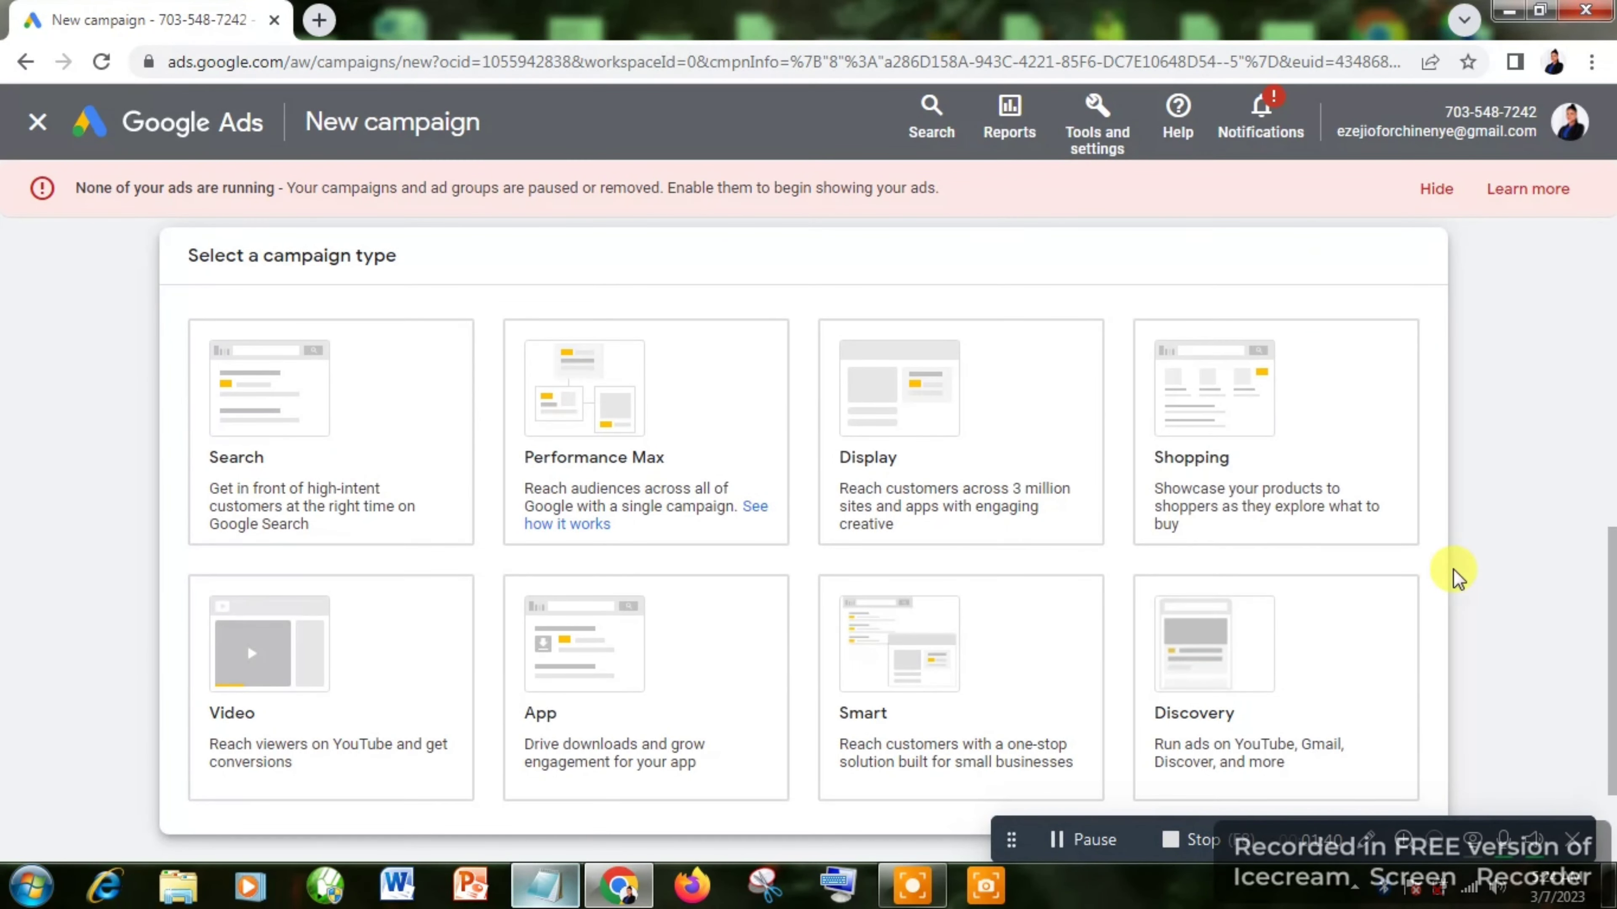
# Step: Choose Video as the campaign type and continue with the Custom video campaign subtype
pyautogui.scroll(-3, 1610, 608)
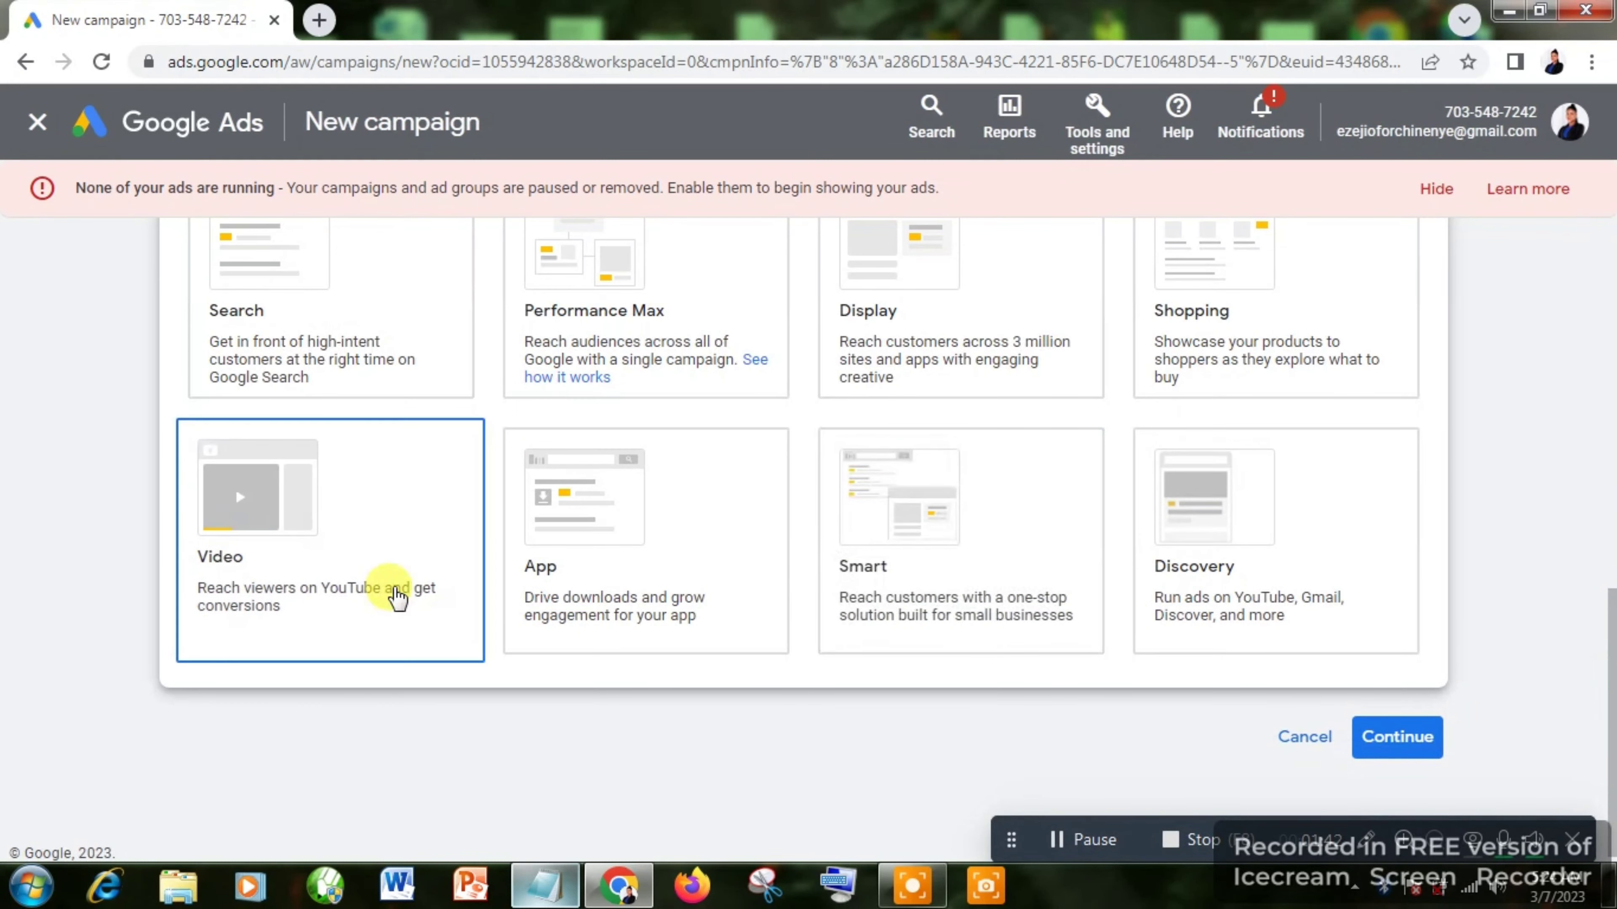
pyautogui.click(339, 538)
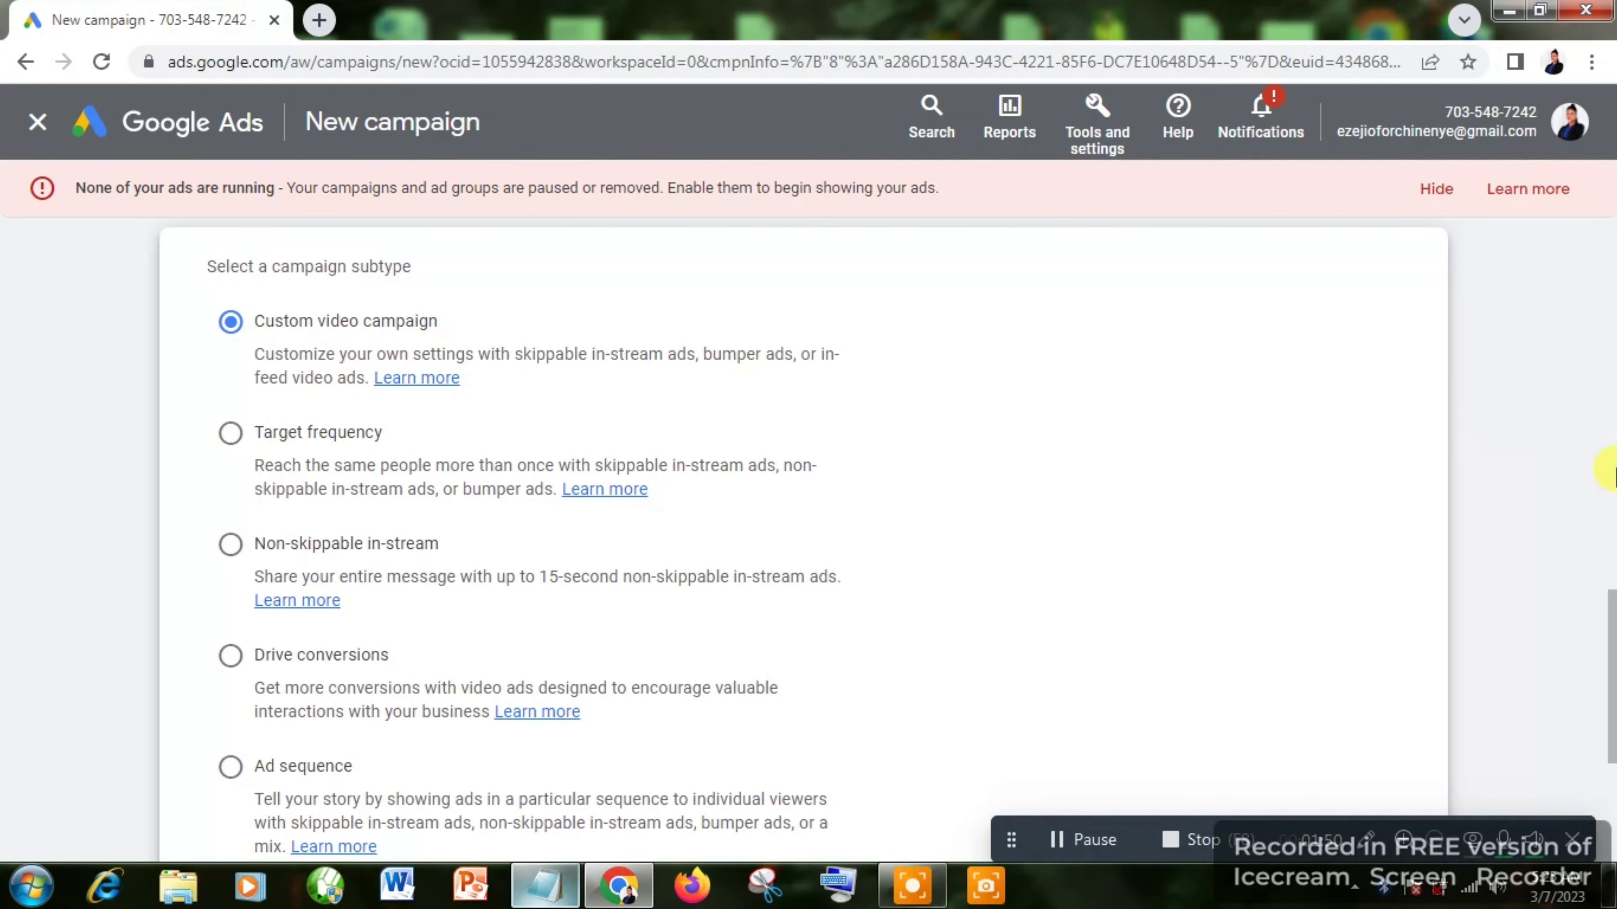
pyautogui.moveTo(1611, 637); pyautogui.dragTo(1611, 768)
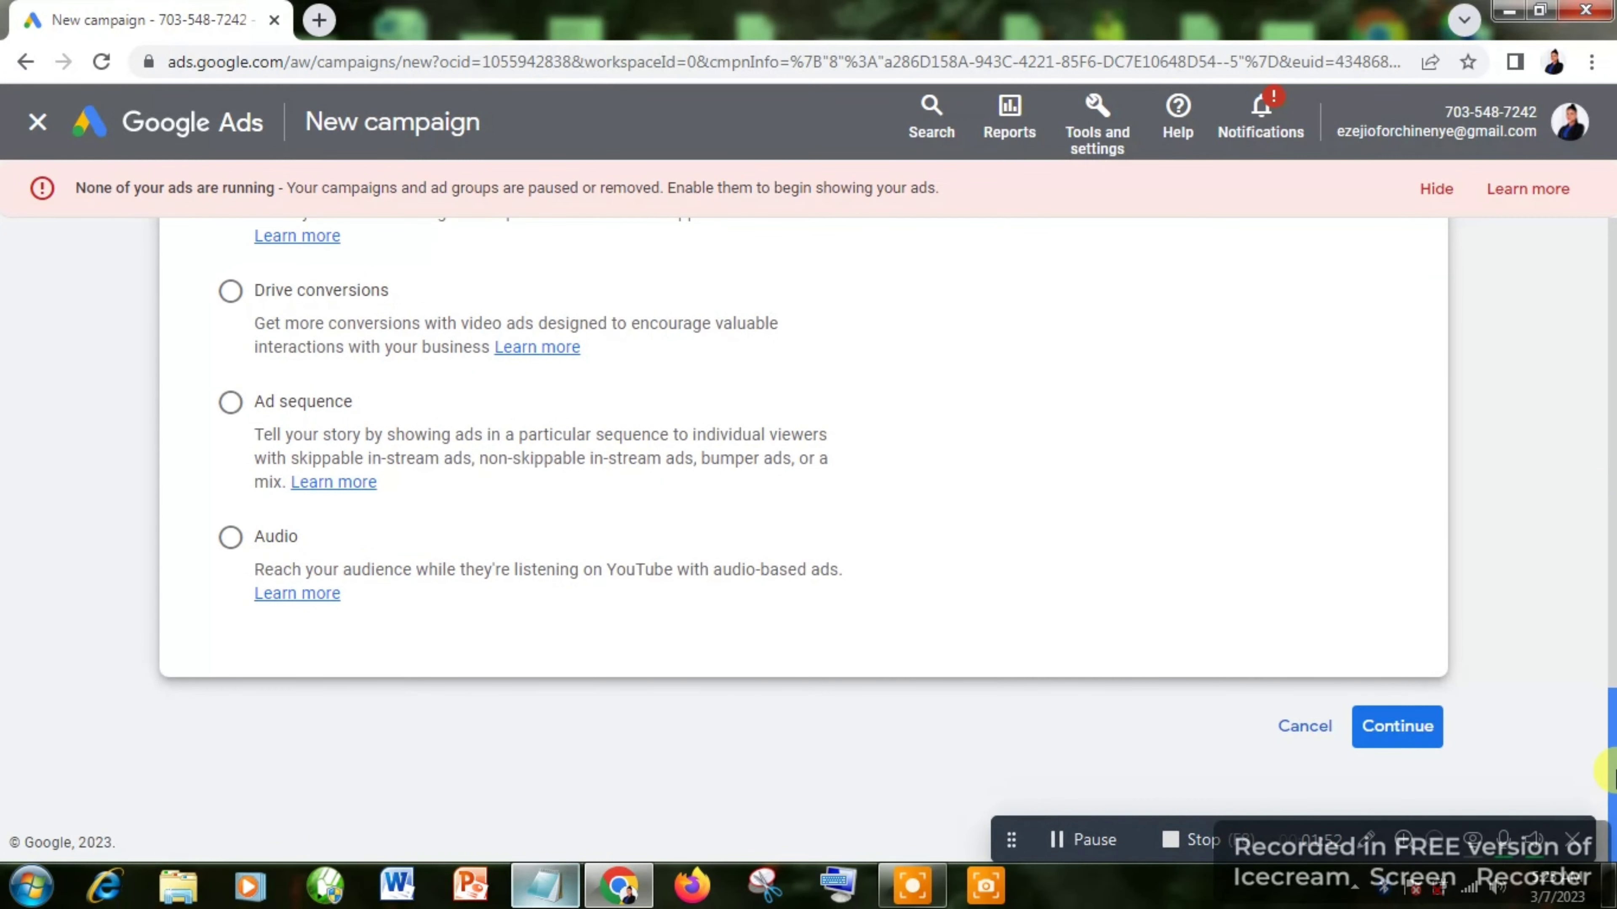
pyautogui.click(1392, 733)
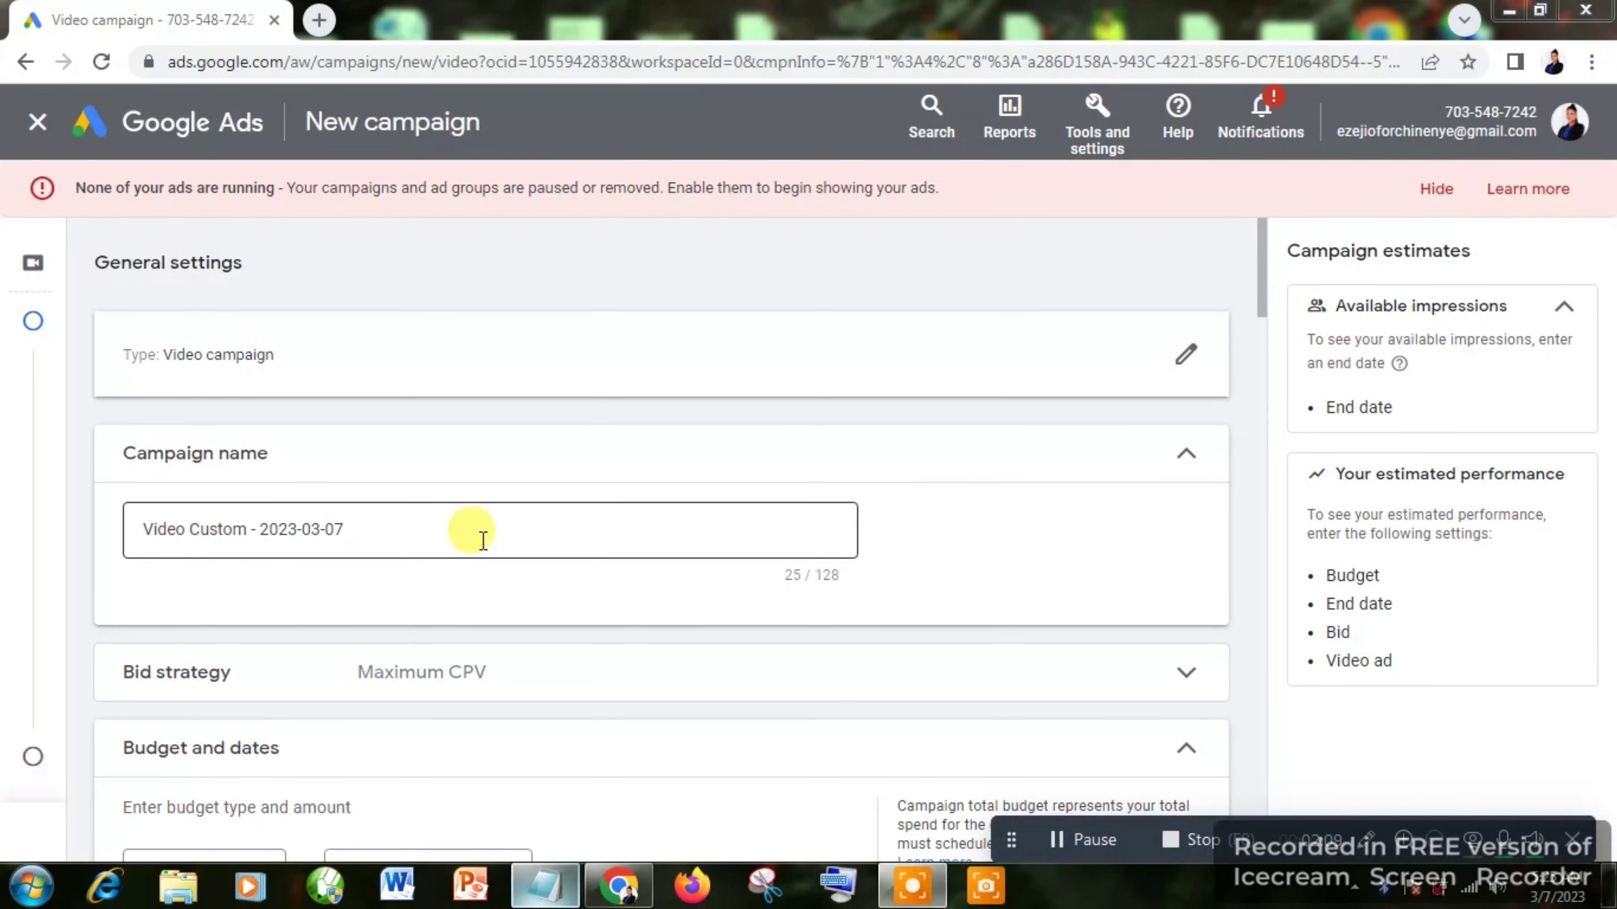
# Step: Replace the default campaign name with "My Skippable Ads" and collapse the name section
pyautogui.click(375, 533)
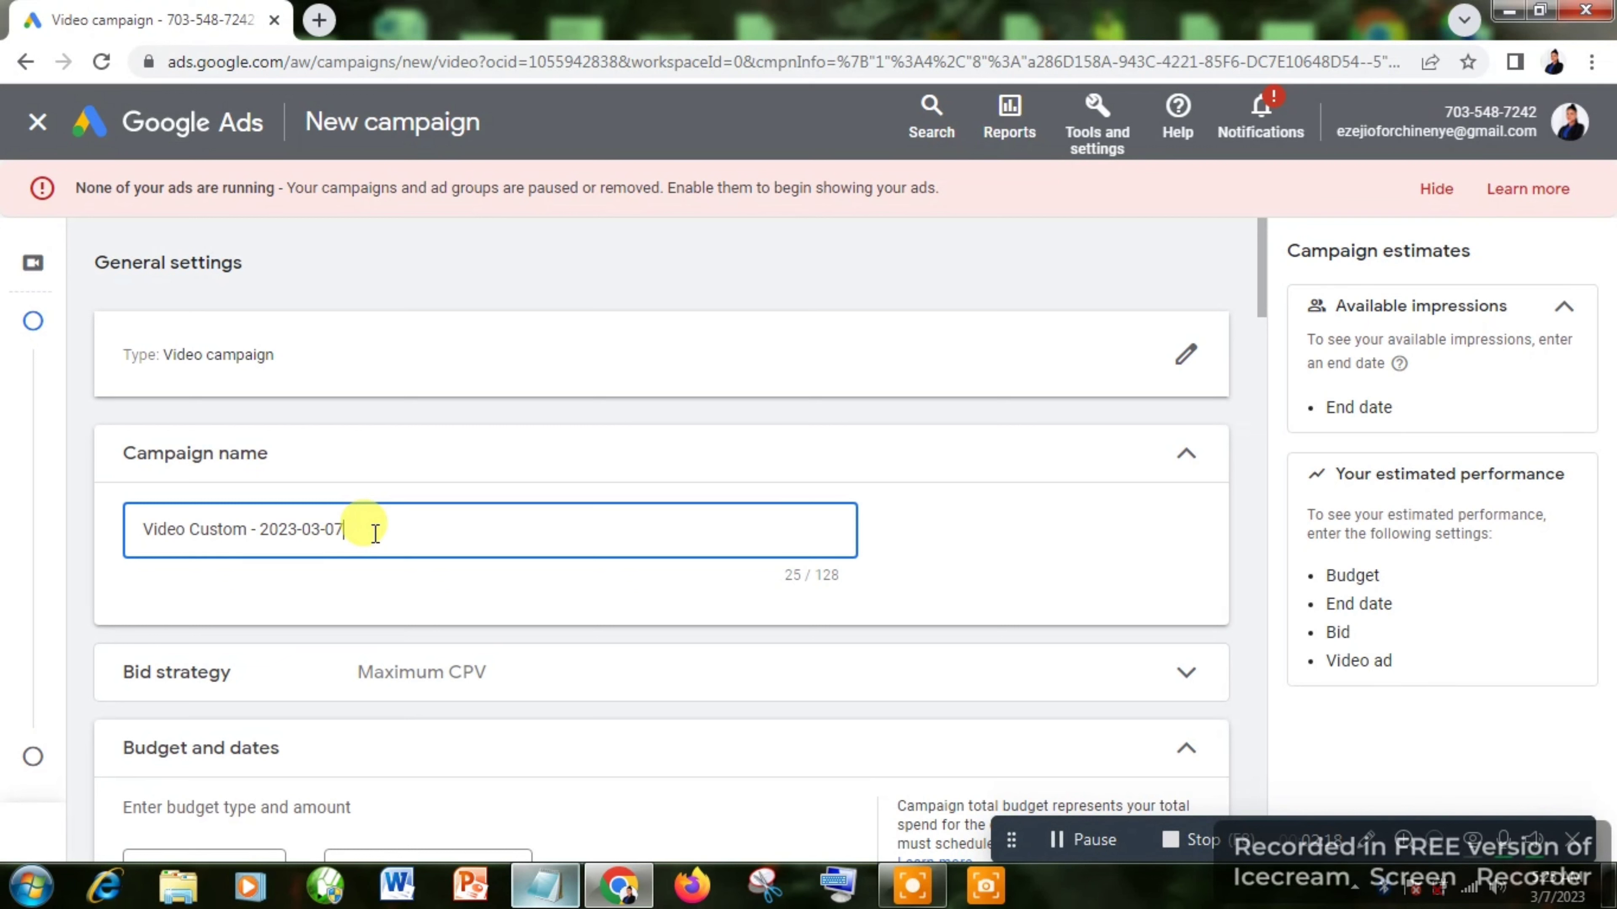
pyautogui.press('BackSpace')
pyautogui.press('BackSpace')
pyautogui.press('BackSpace')
pyautogui.press('BackSpace')
pyautogui.press('BackSpace')
pyautogui.press('BackSpace')
pyautogui.press('BackSpace')
pyautogui.press('BackSpace')
pyautogui.press('BackSpace')
pyautogui.press('BackSpace')
pyautogui.press('BackSpace')
pyautogui.press('BackSpace')
pyautogui.press('BackSpace')
pyautogui.press('BackSpace')
pyautogui.press('BackSpace')
pyautogui.press('BackSpace')
pyautogui.press('BackSpace')
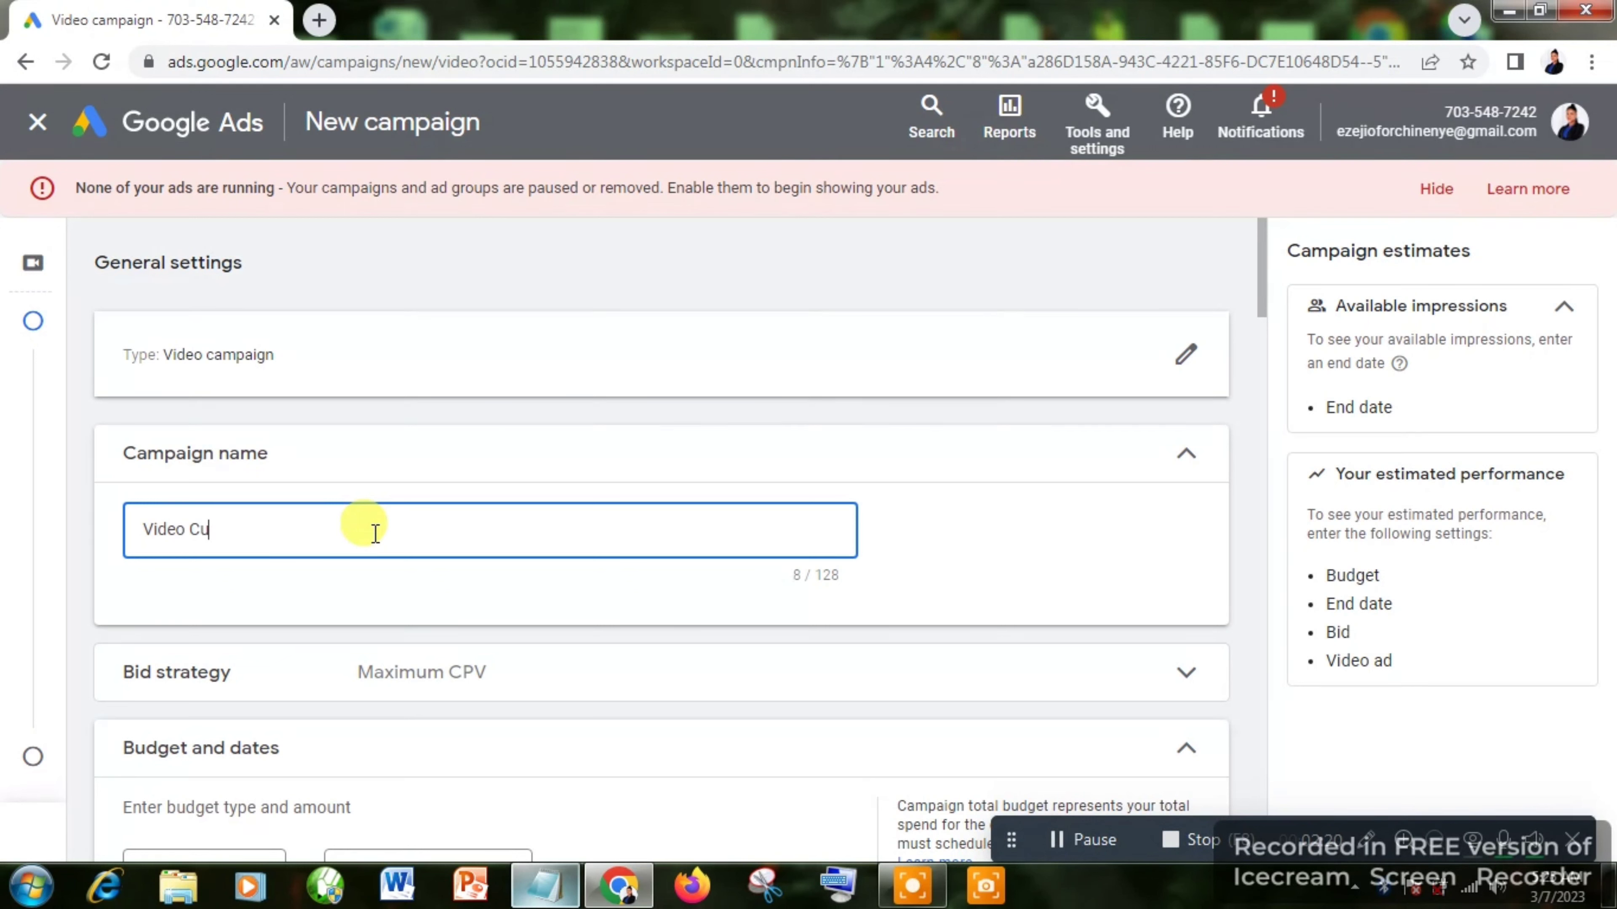
pyautogui.press('BackSpace')
pyautogui.press('BackSpace')
pyautogui.press('BackSpace')
pyautogui.press('BackSpace')
pyautogui.press('BackSpace')
pyautogui.press('BackSpace')
pyautogui.press('BackSpace')
pyautogui.press('BackSpace')
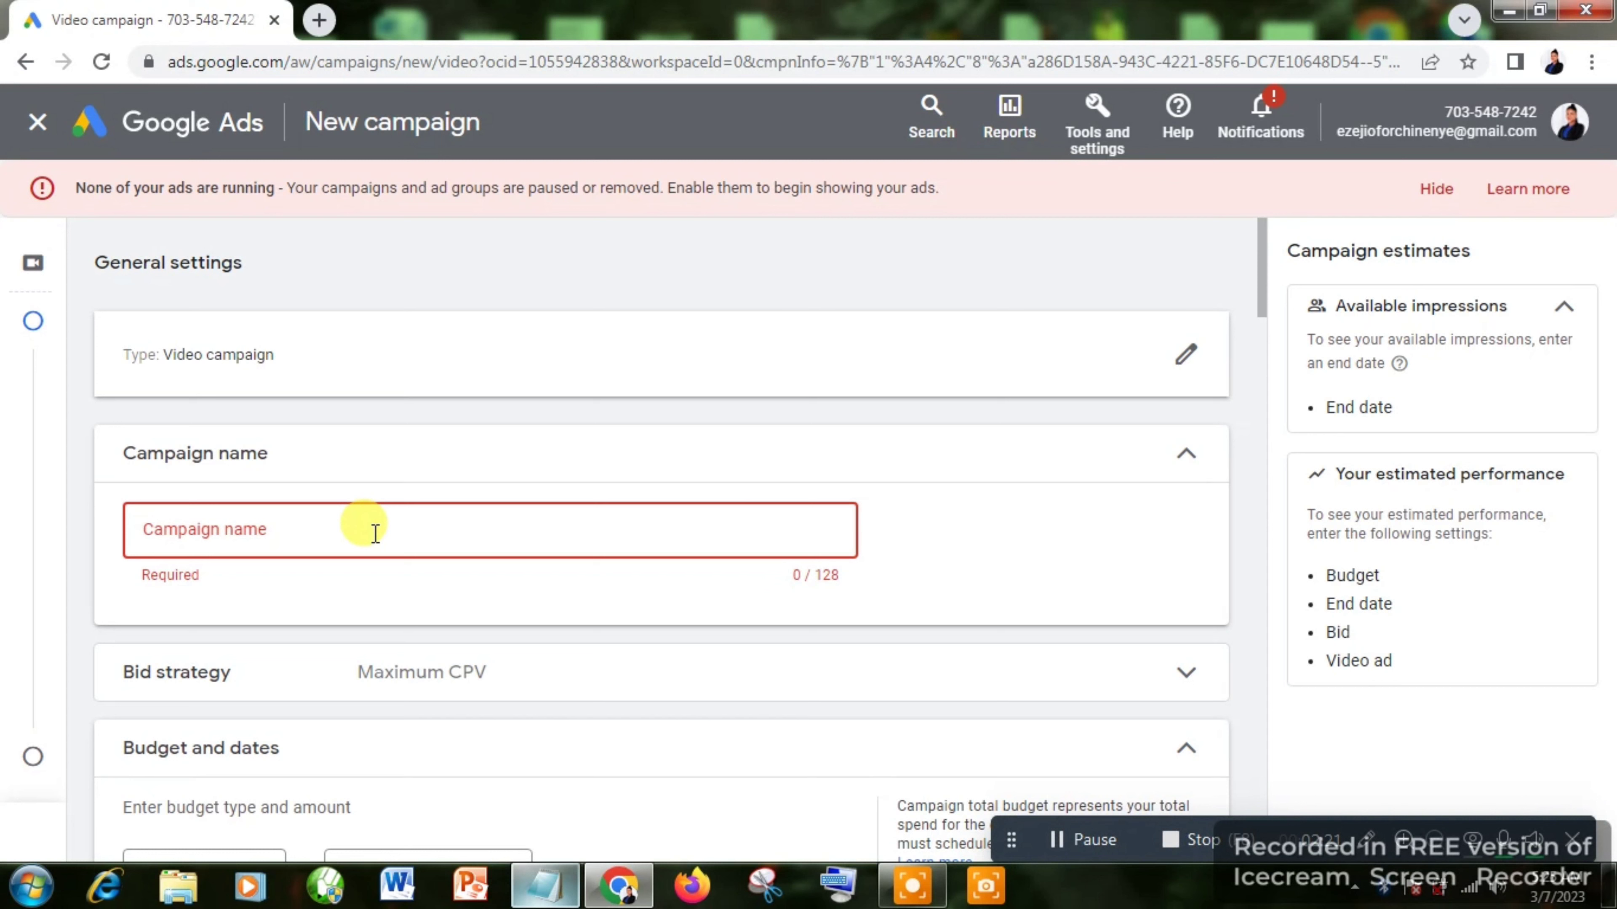
pyautogui.write('M')
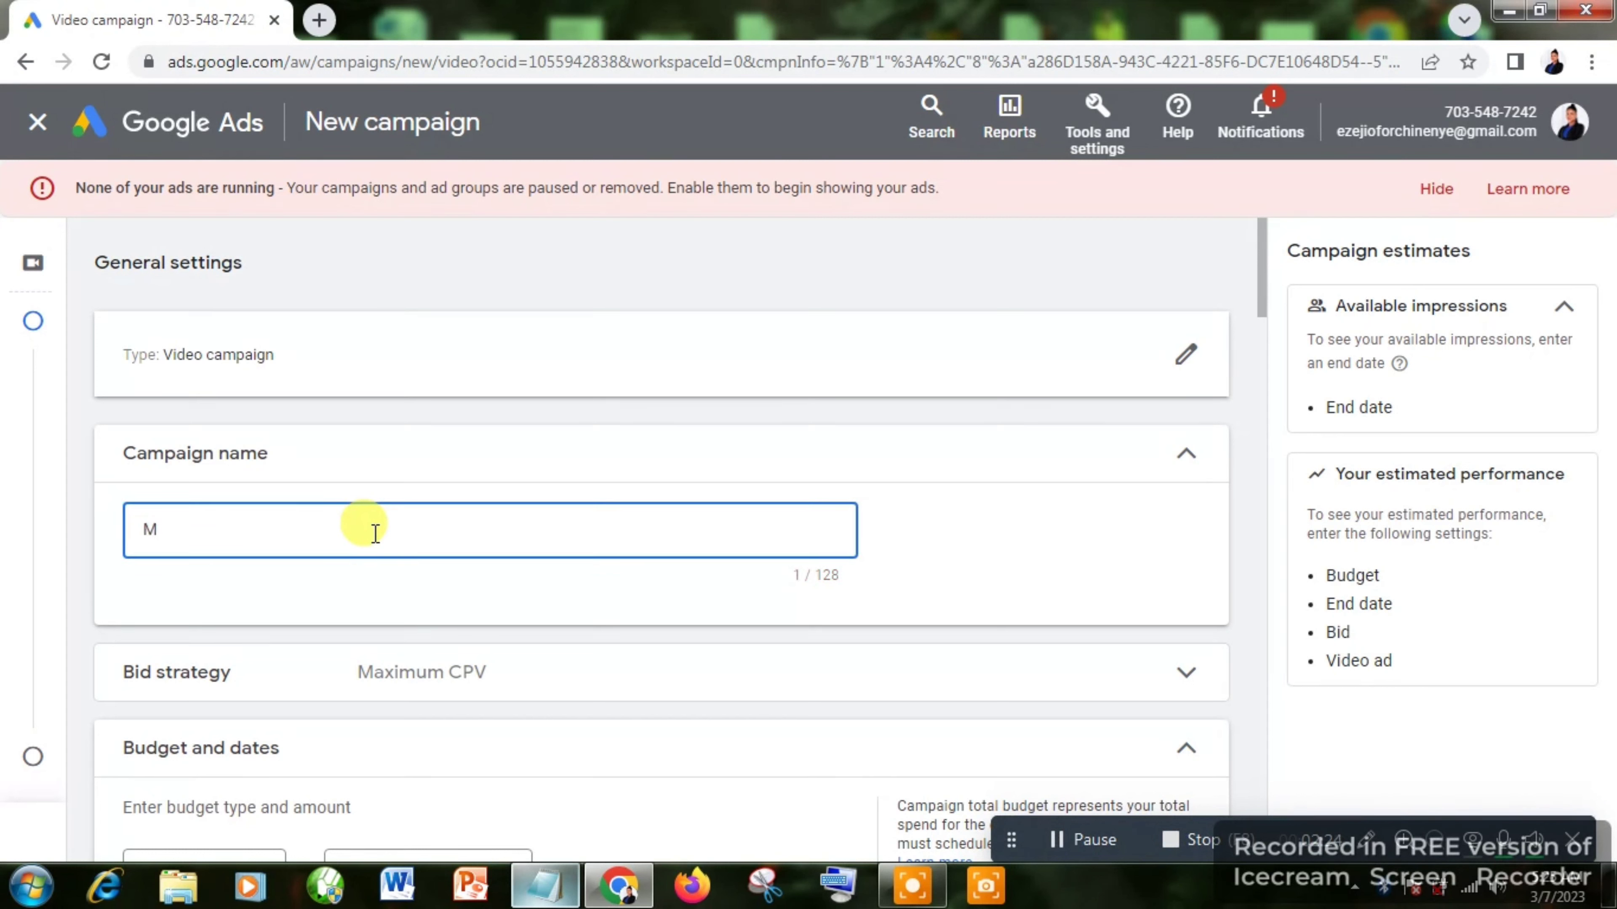
pyautogui.write('y Skippable Ads')
pyautogui.click(1188, 457)
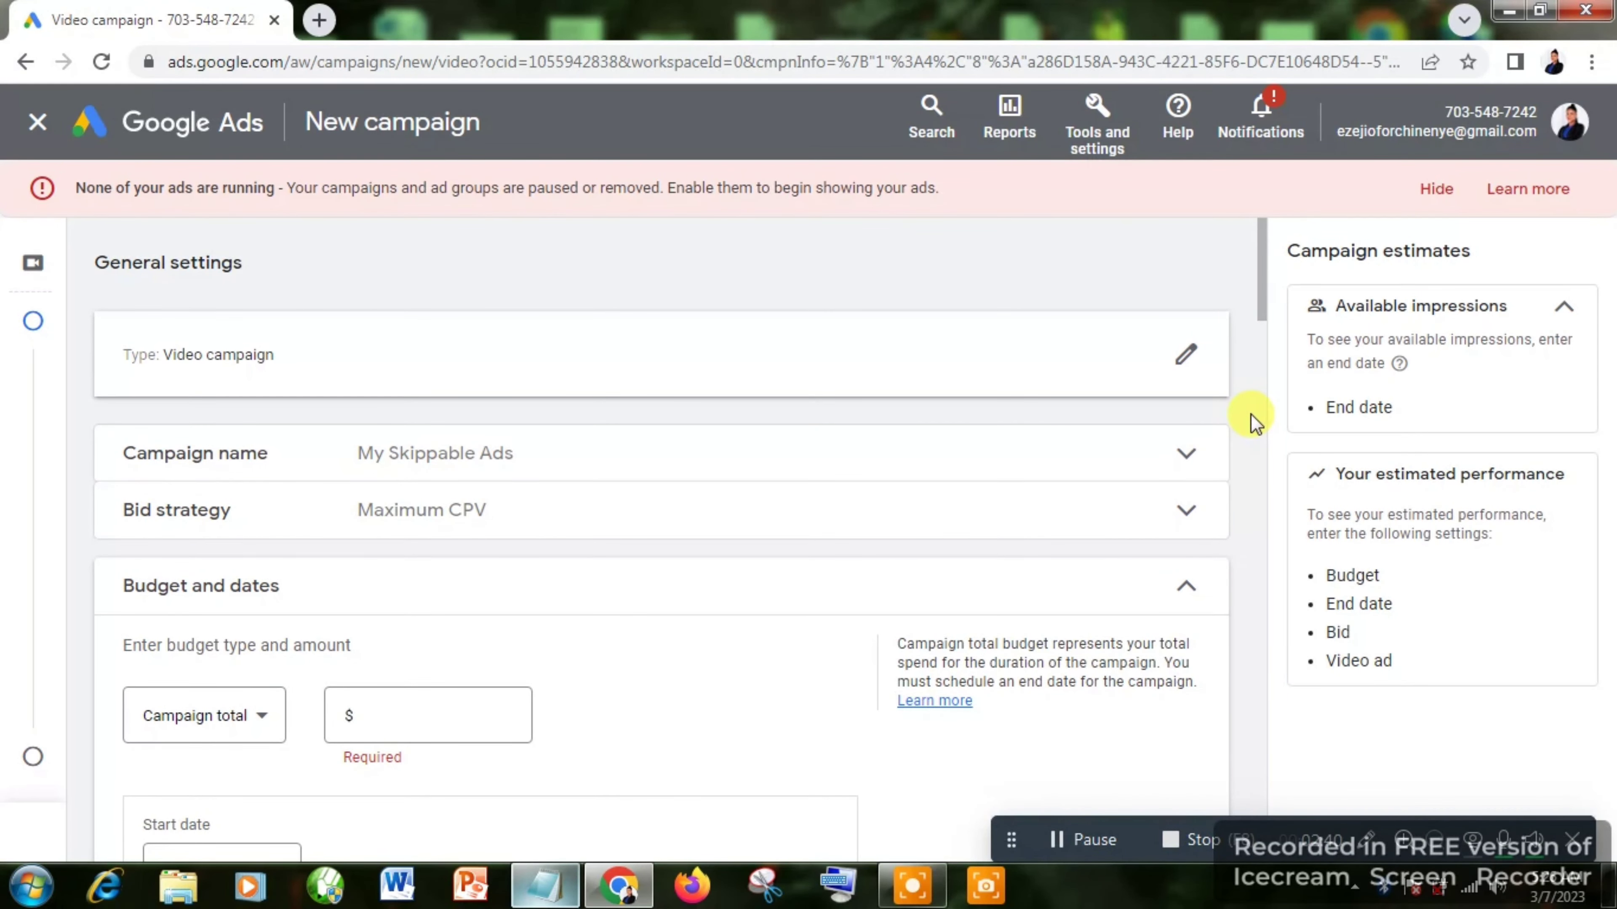
# Step: Expand the bid strategy section and set the campaign budget to Daily with an amount of $10.00
pyautogui.click(979, 531)
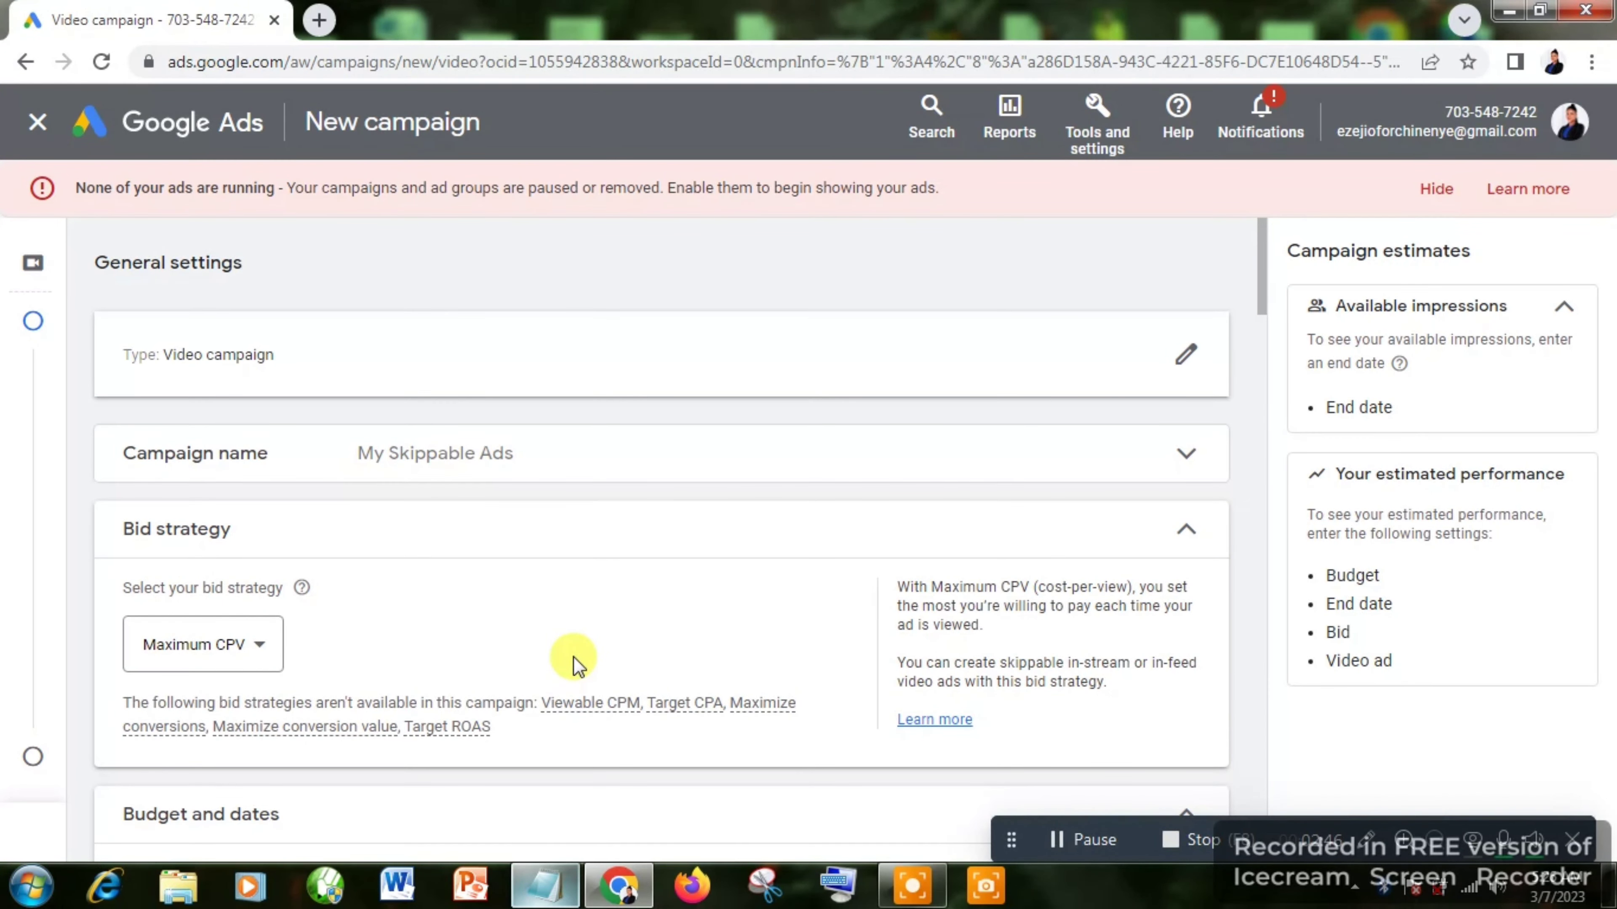
pyautogui.scroll(-5, 303, 487)
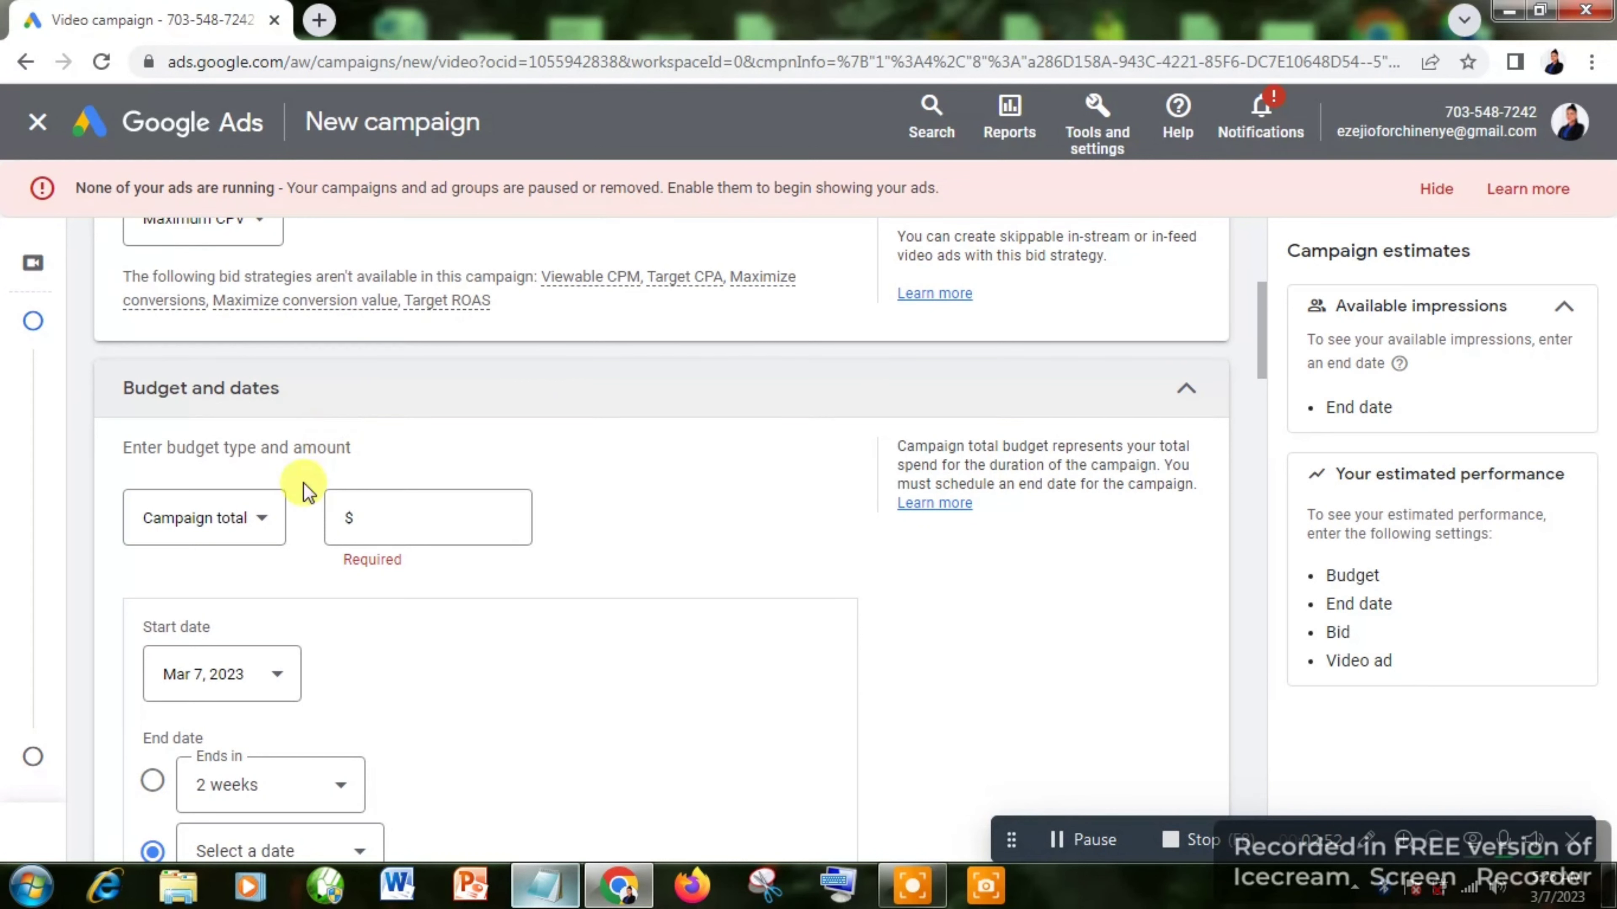
pyautogui.click(263, 533)
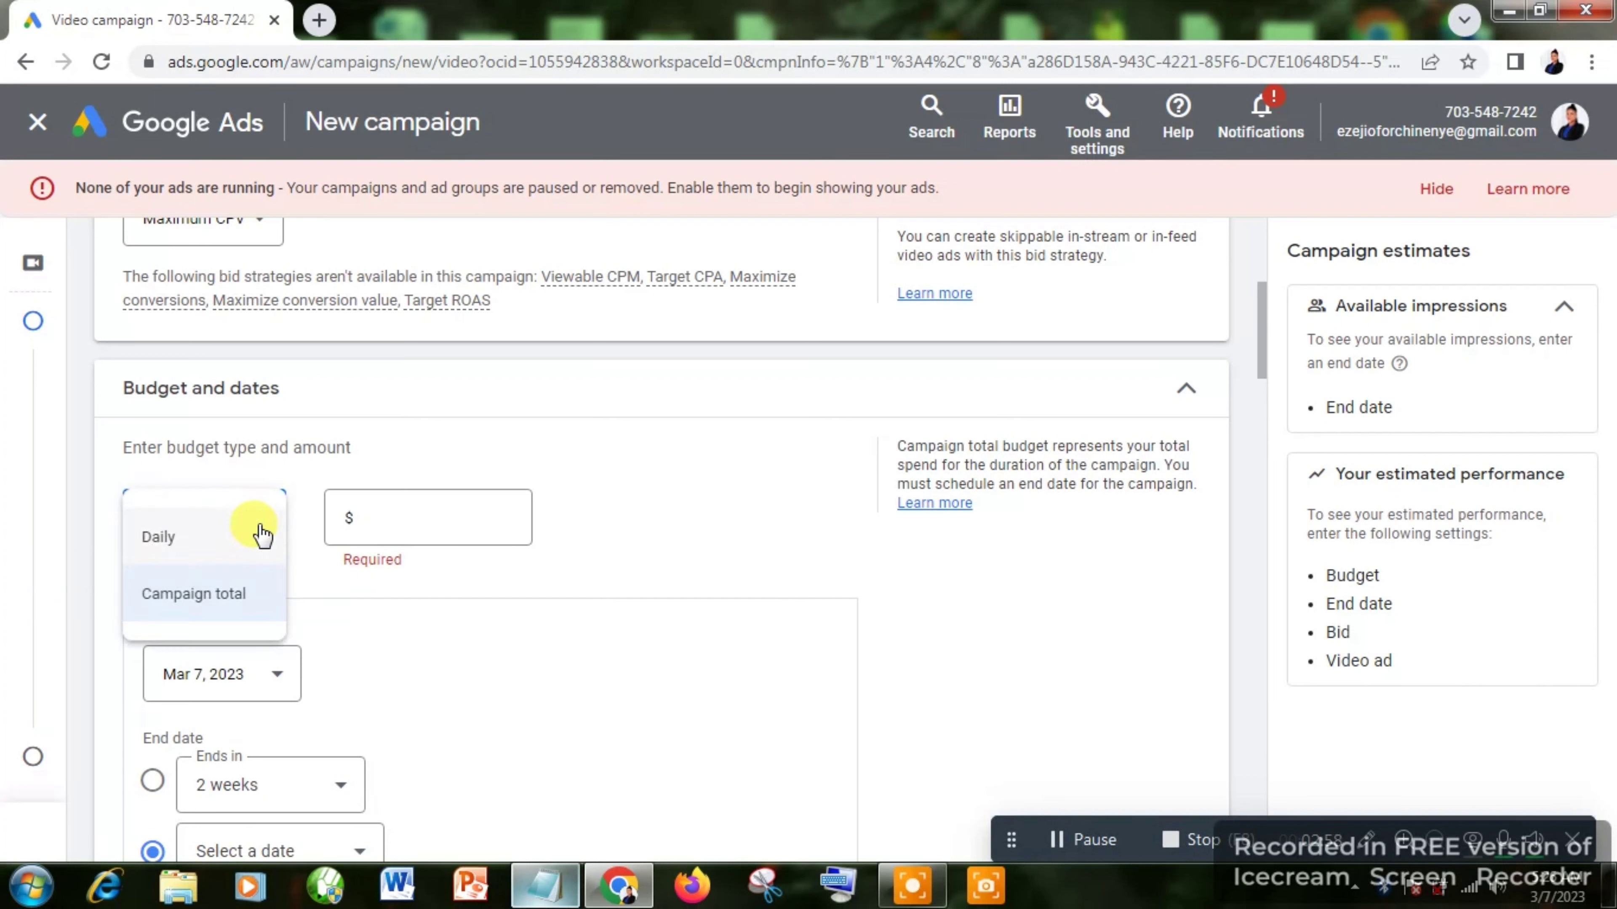
pyautogui.click(205, 540)
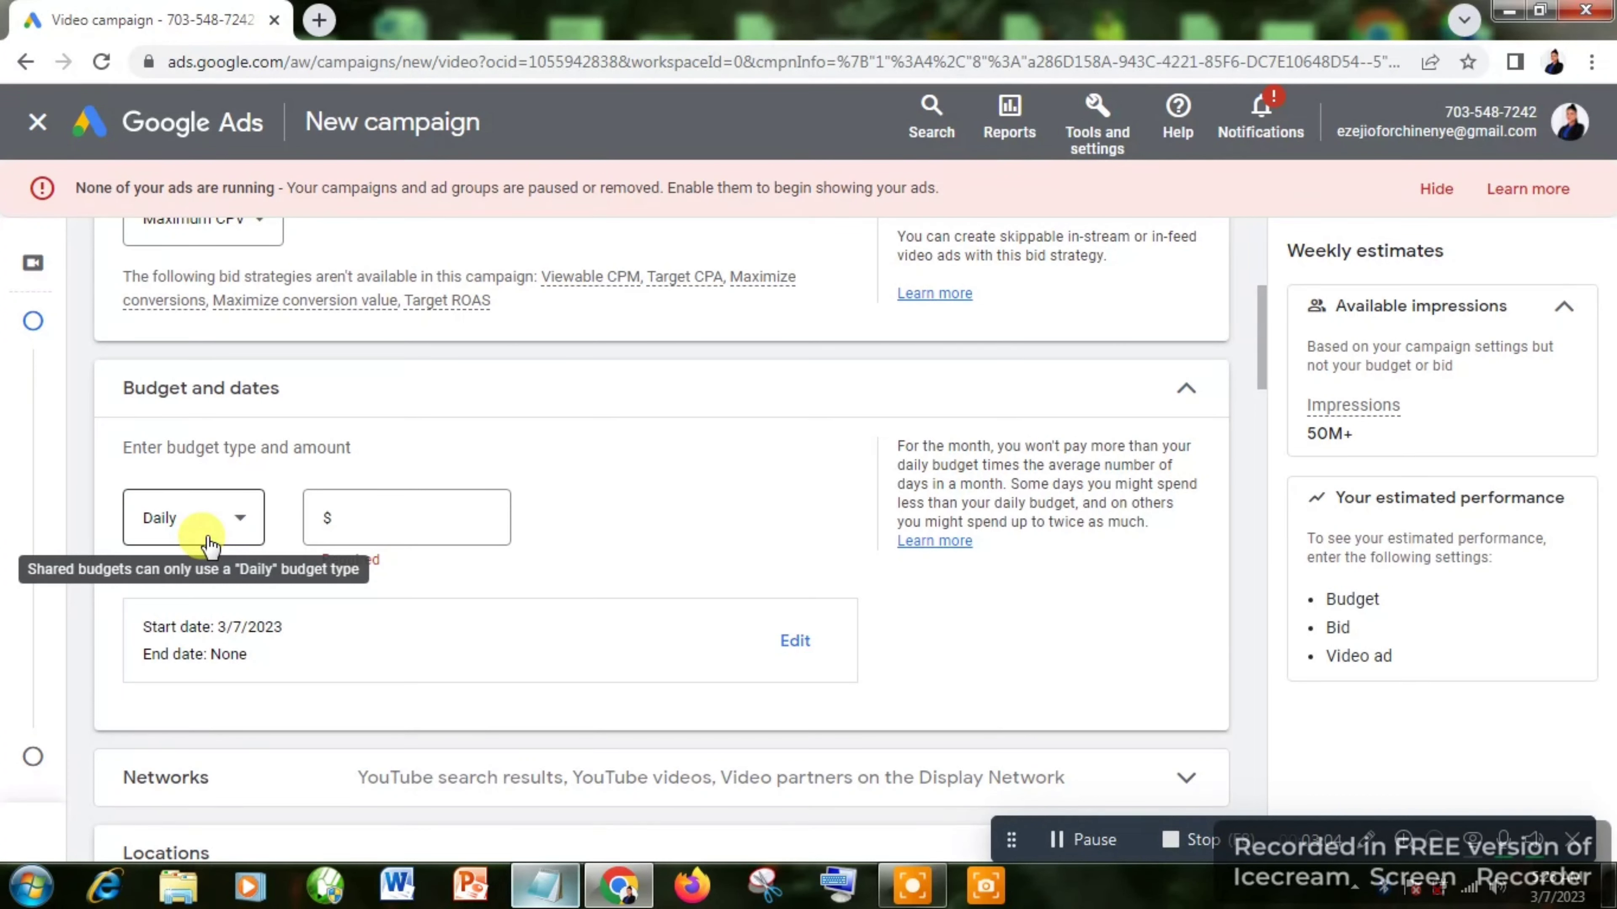
pyautogui.click(404, 525)
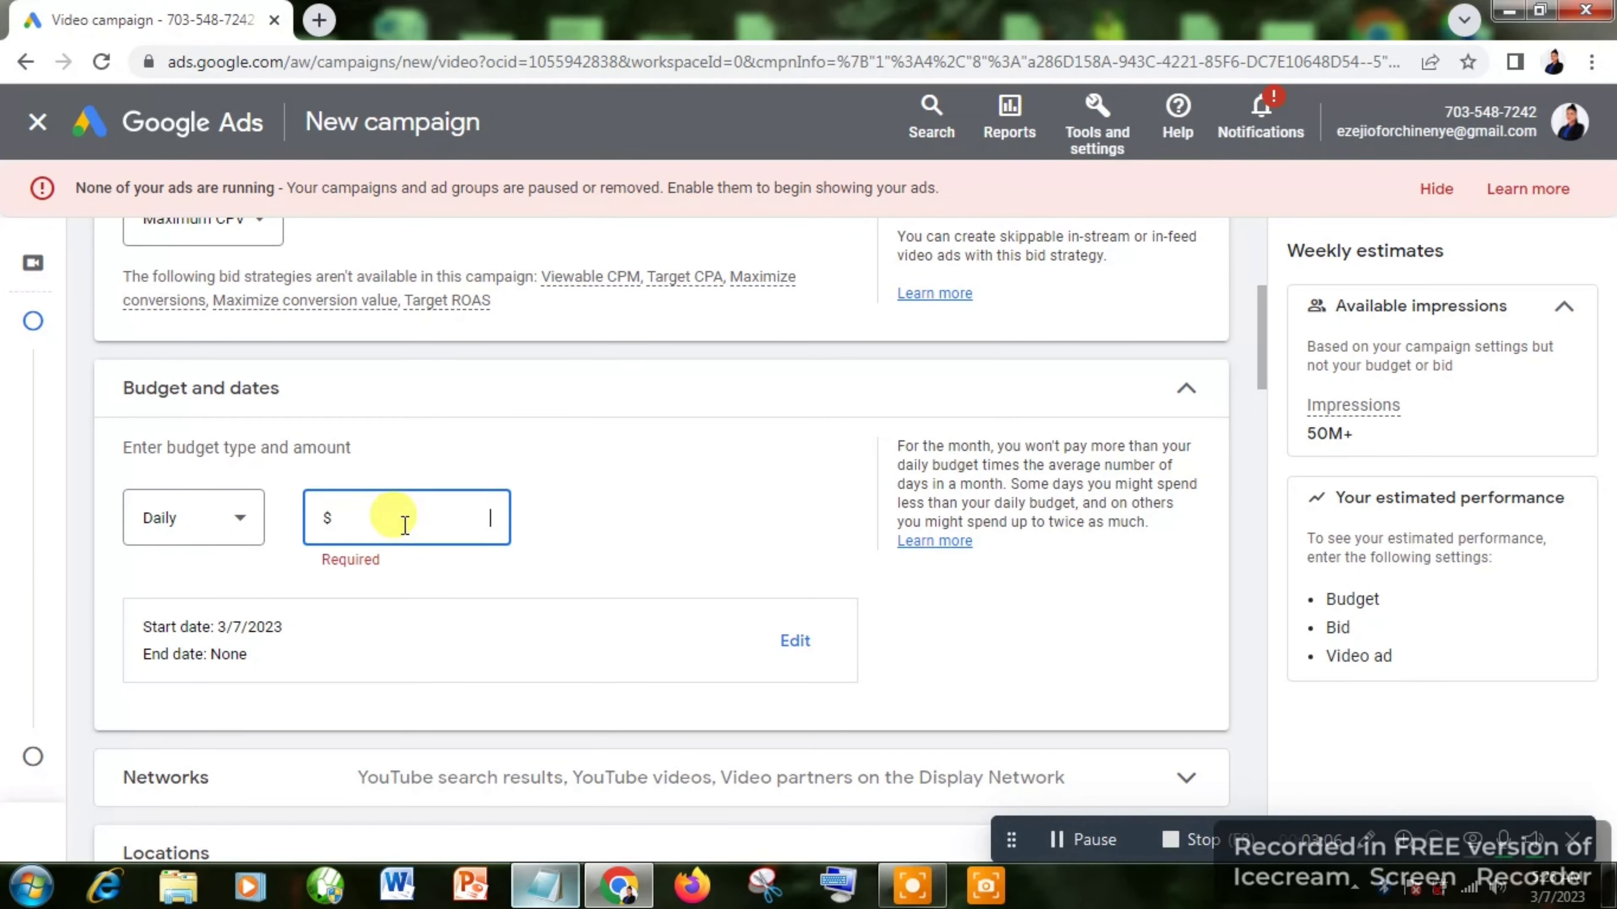
pyautogui.write('1')
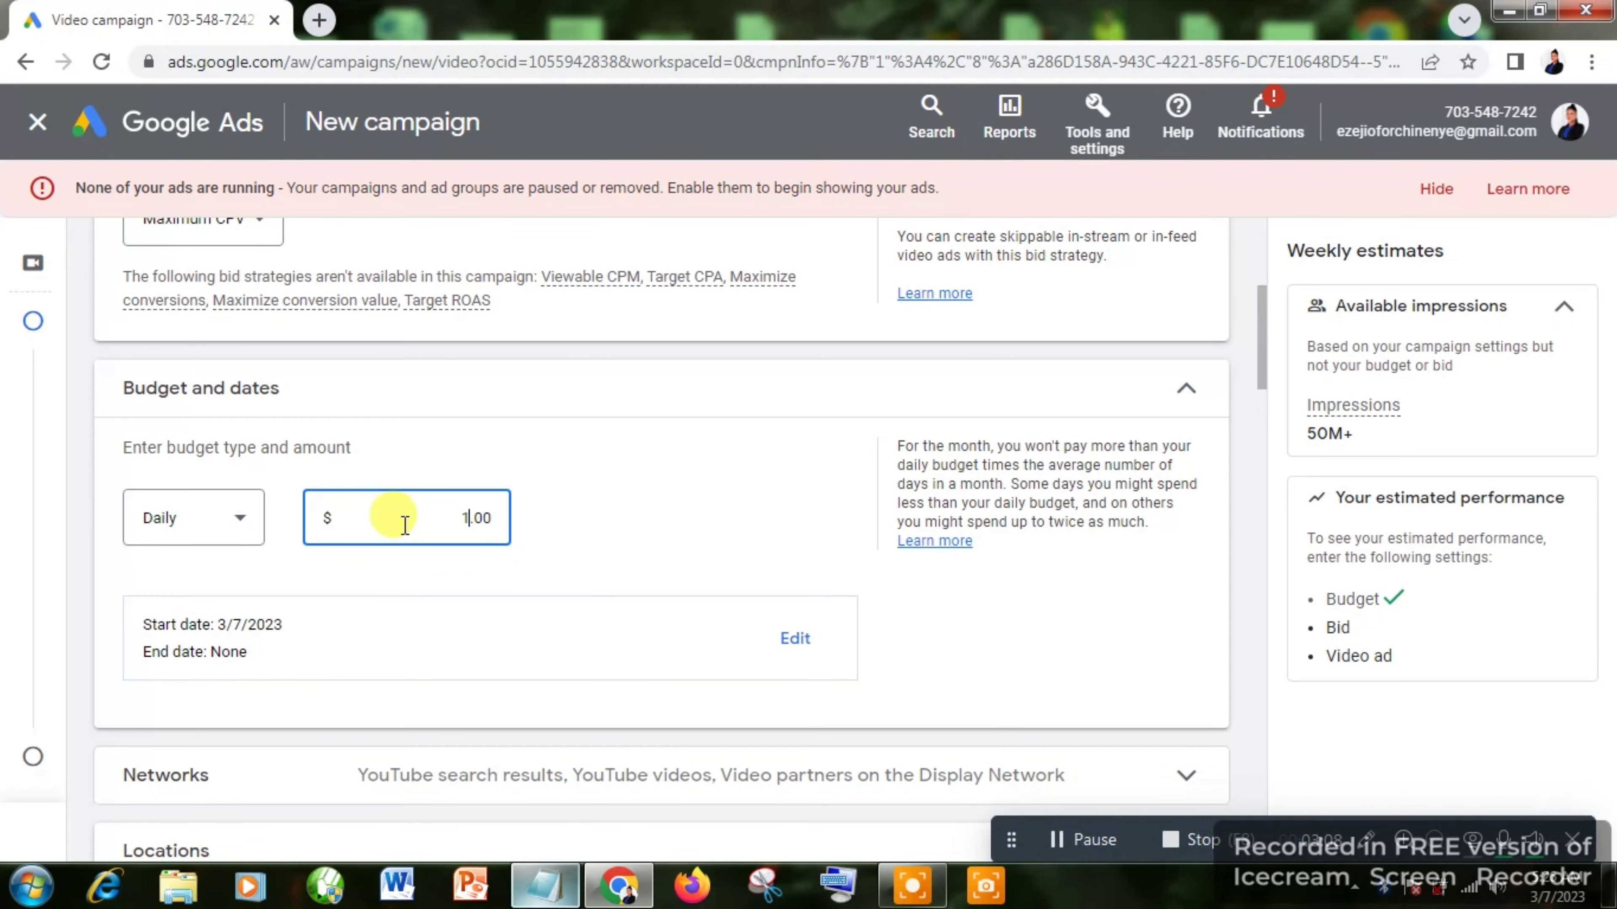
pyautogui.write('0')
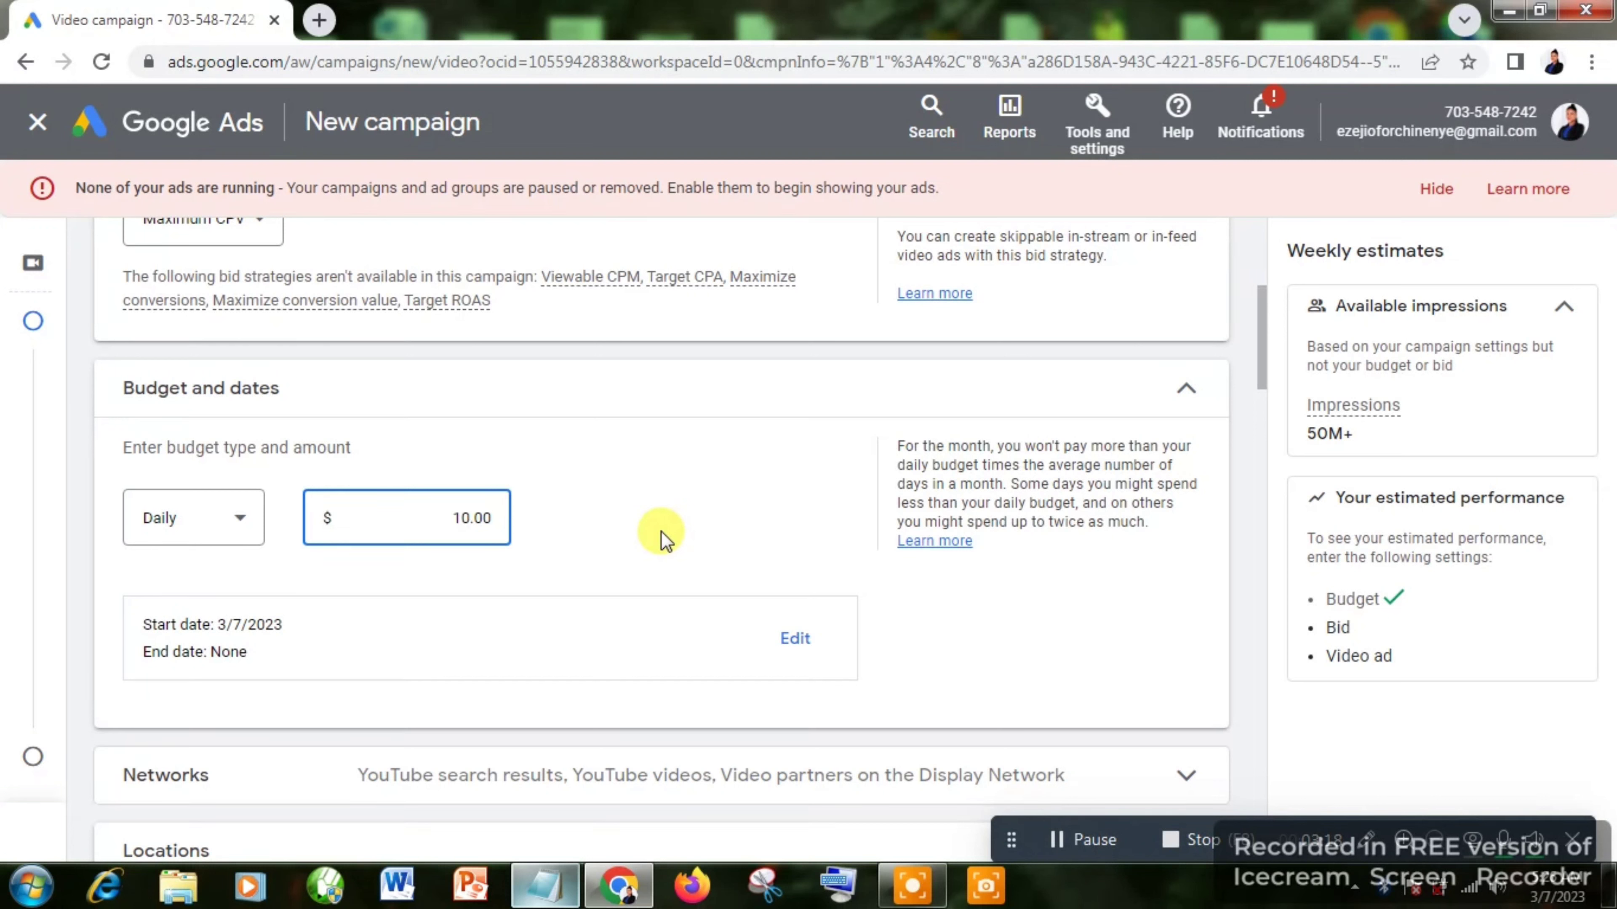
pyautogui.click(1251, 483)
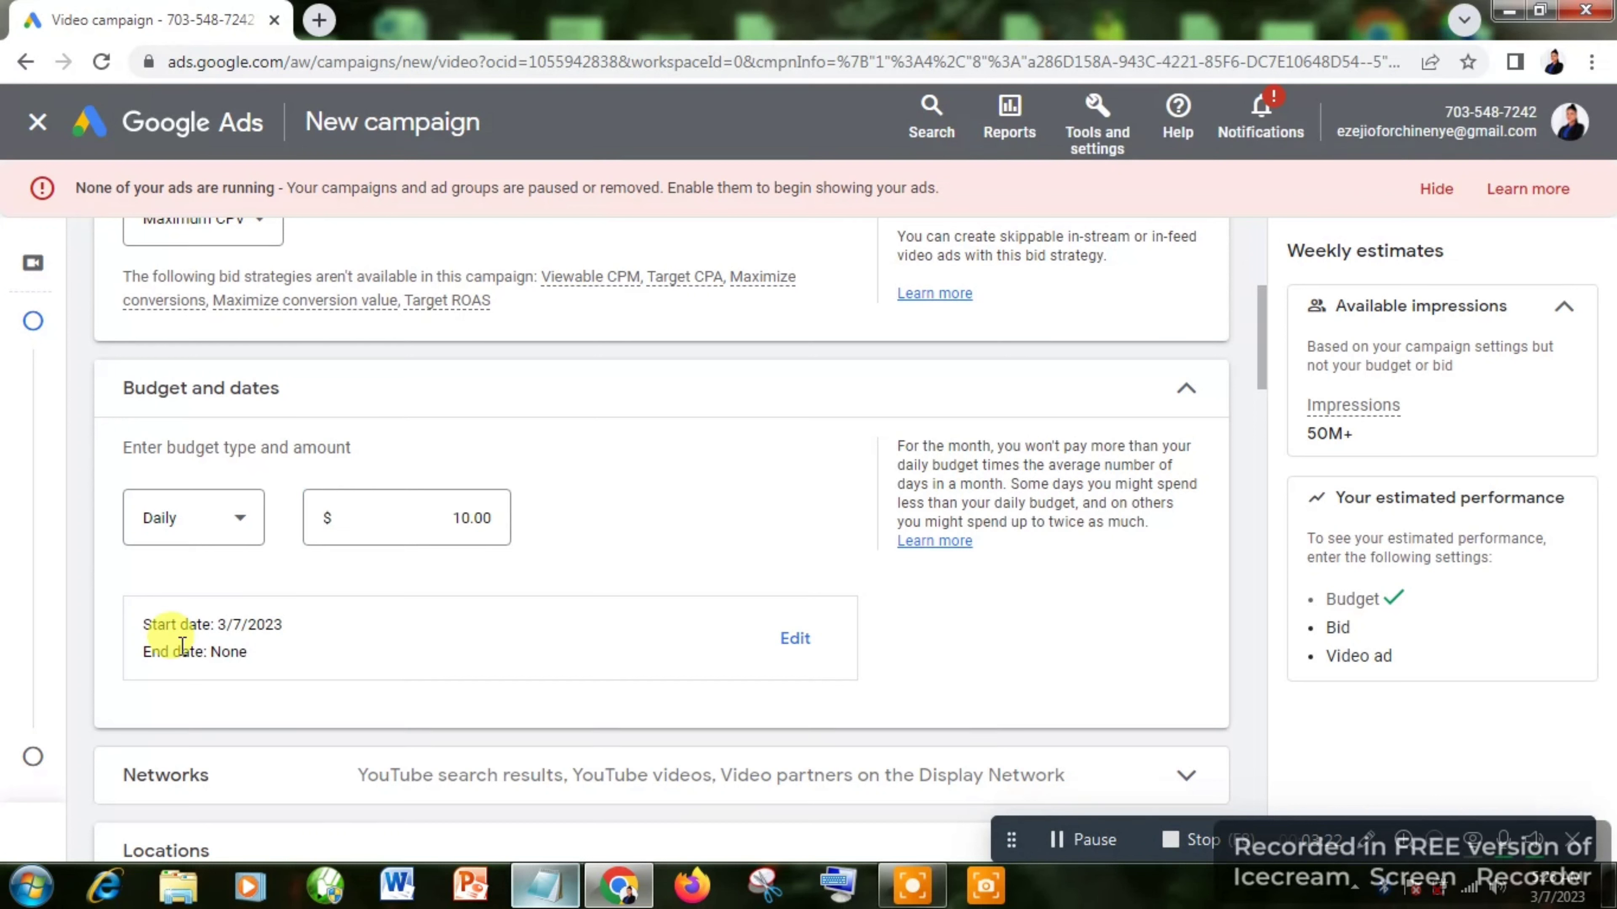
# Step: Expand the campaign's start and end date settings and view the end date calendar without picking a date
pyautogui.click(799, 642)
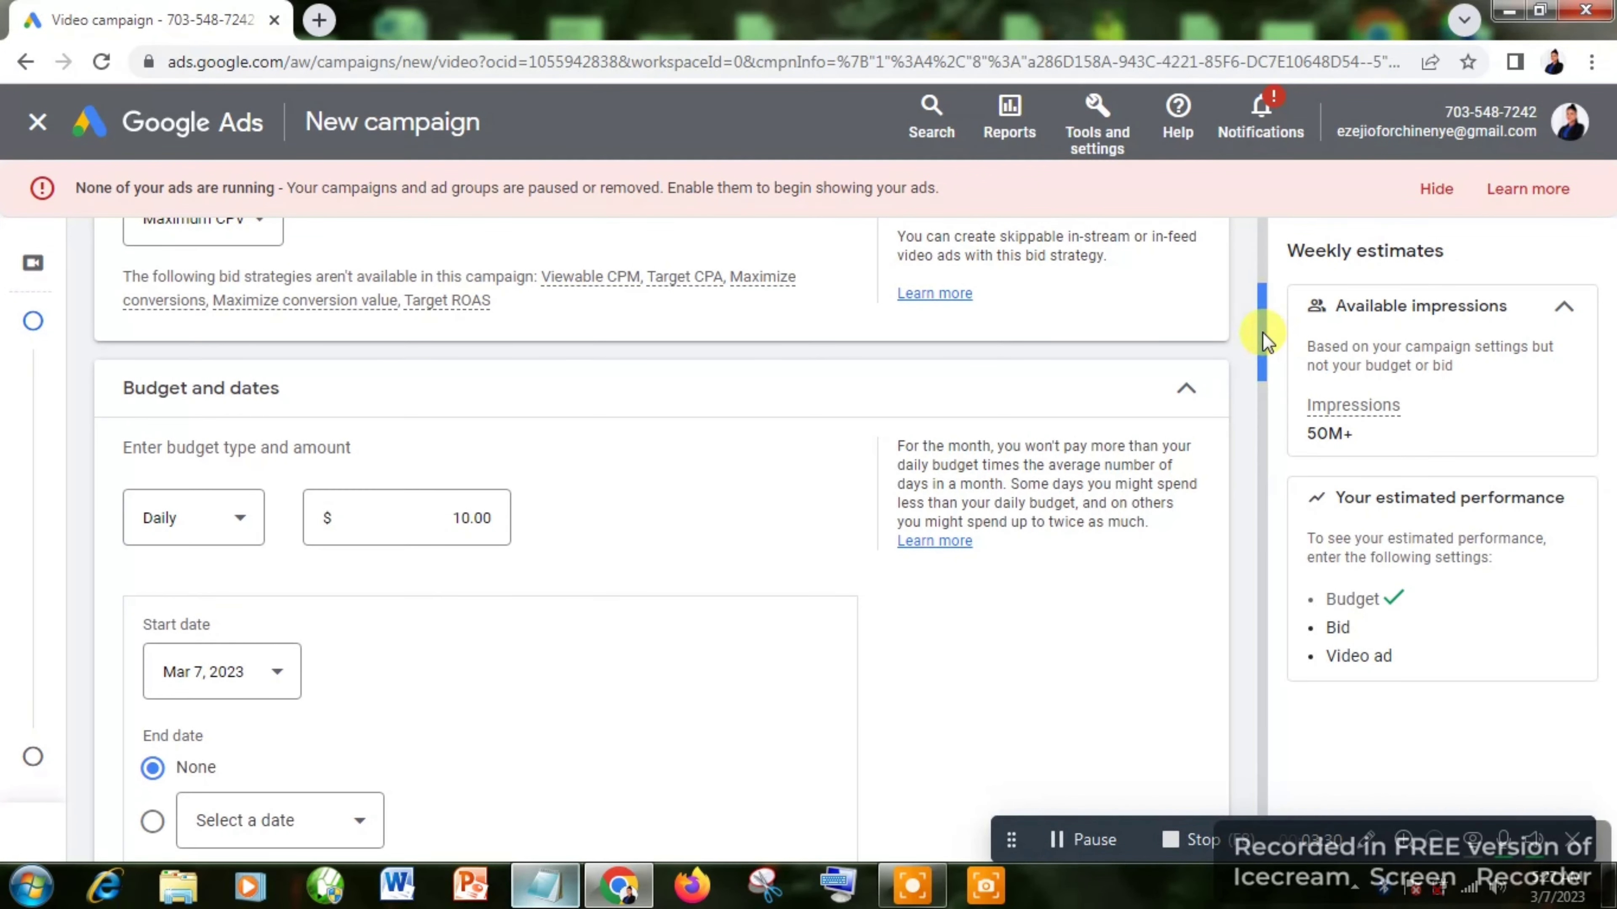
pyautogui.scroll(-3, 1267, 340)
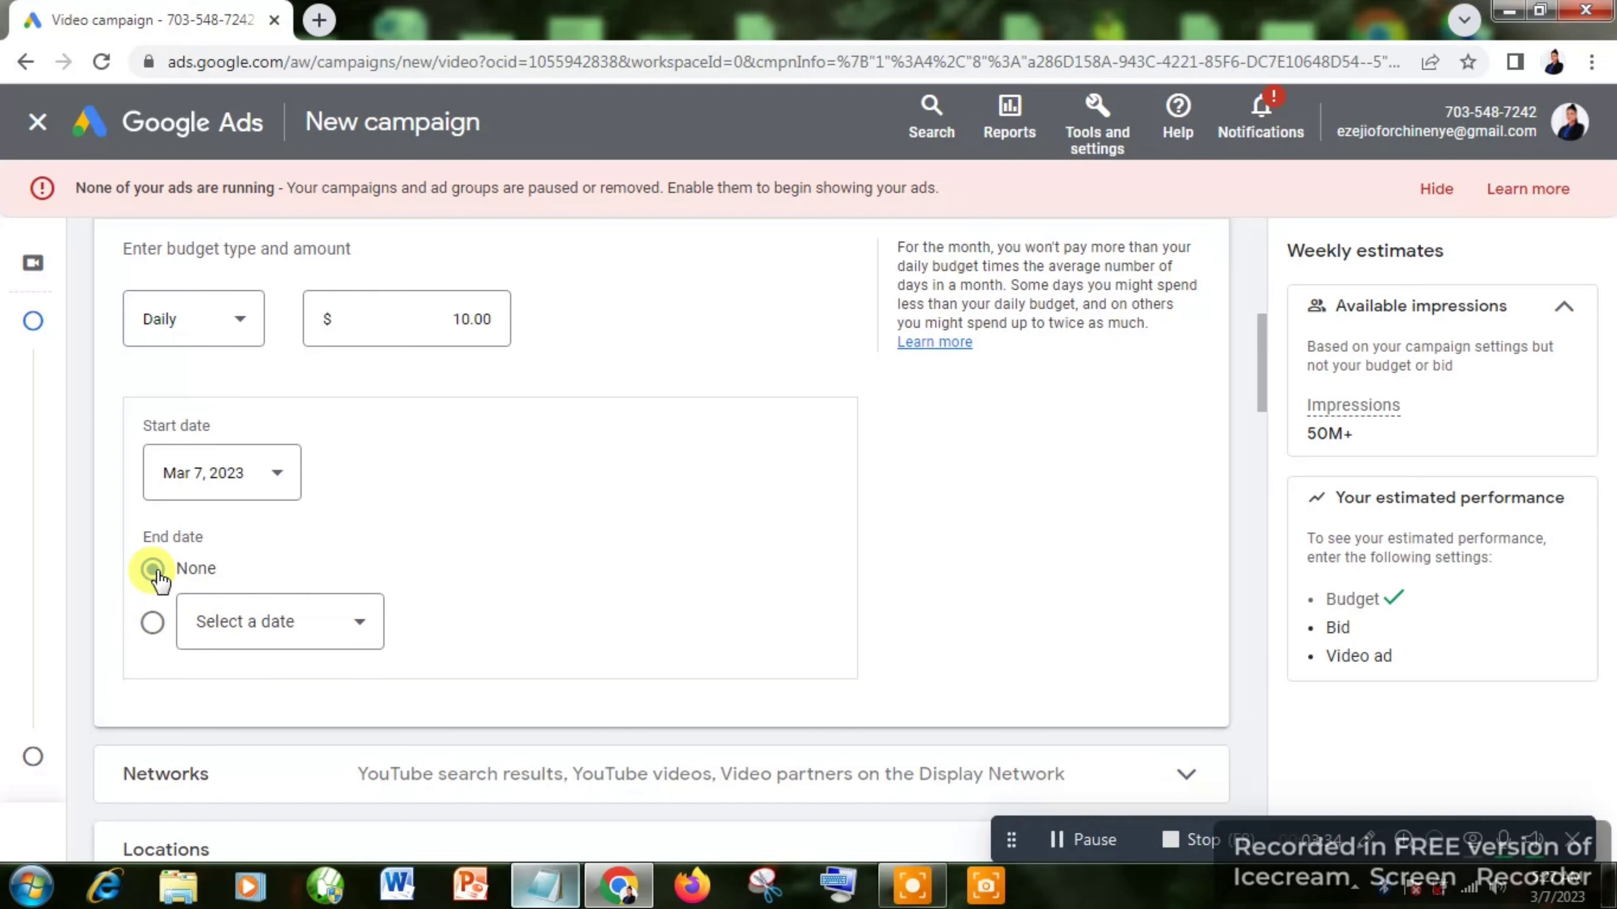
pyautogui.click(269, 639)
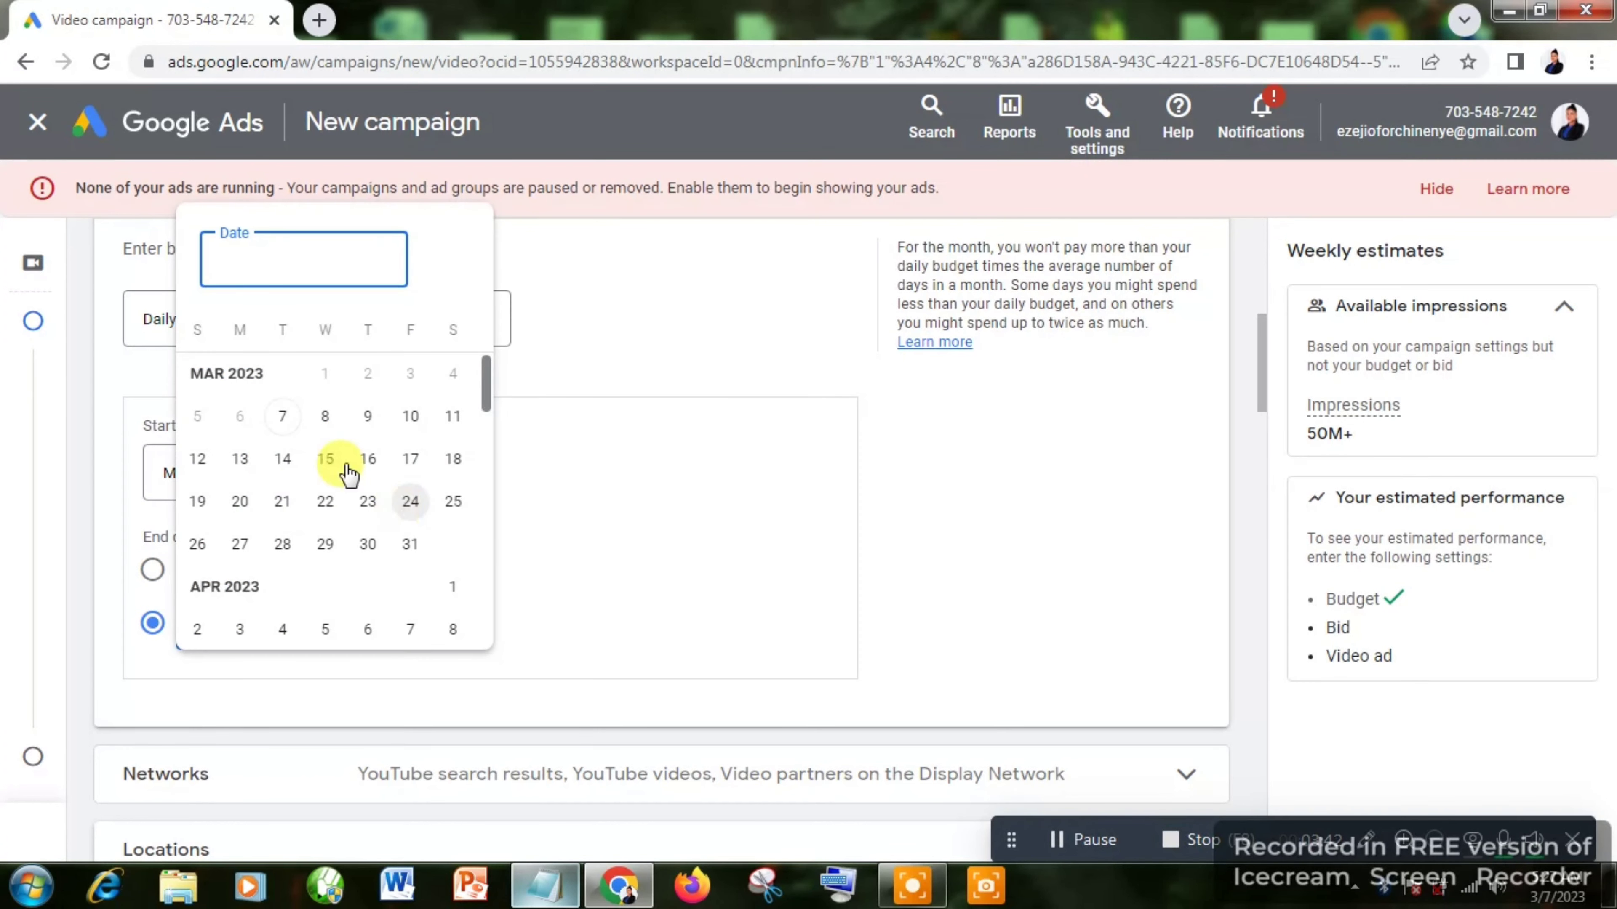
pyautogui.click(647, 536)
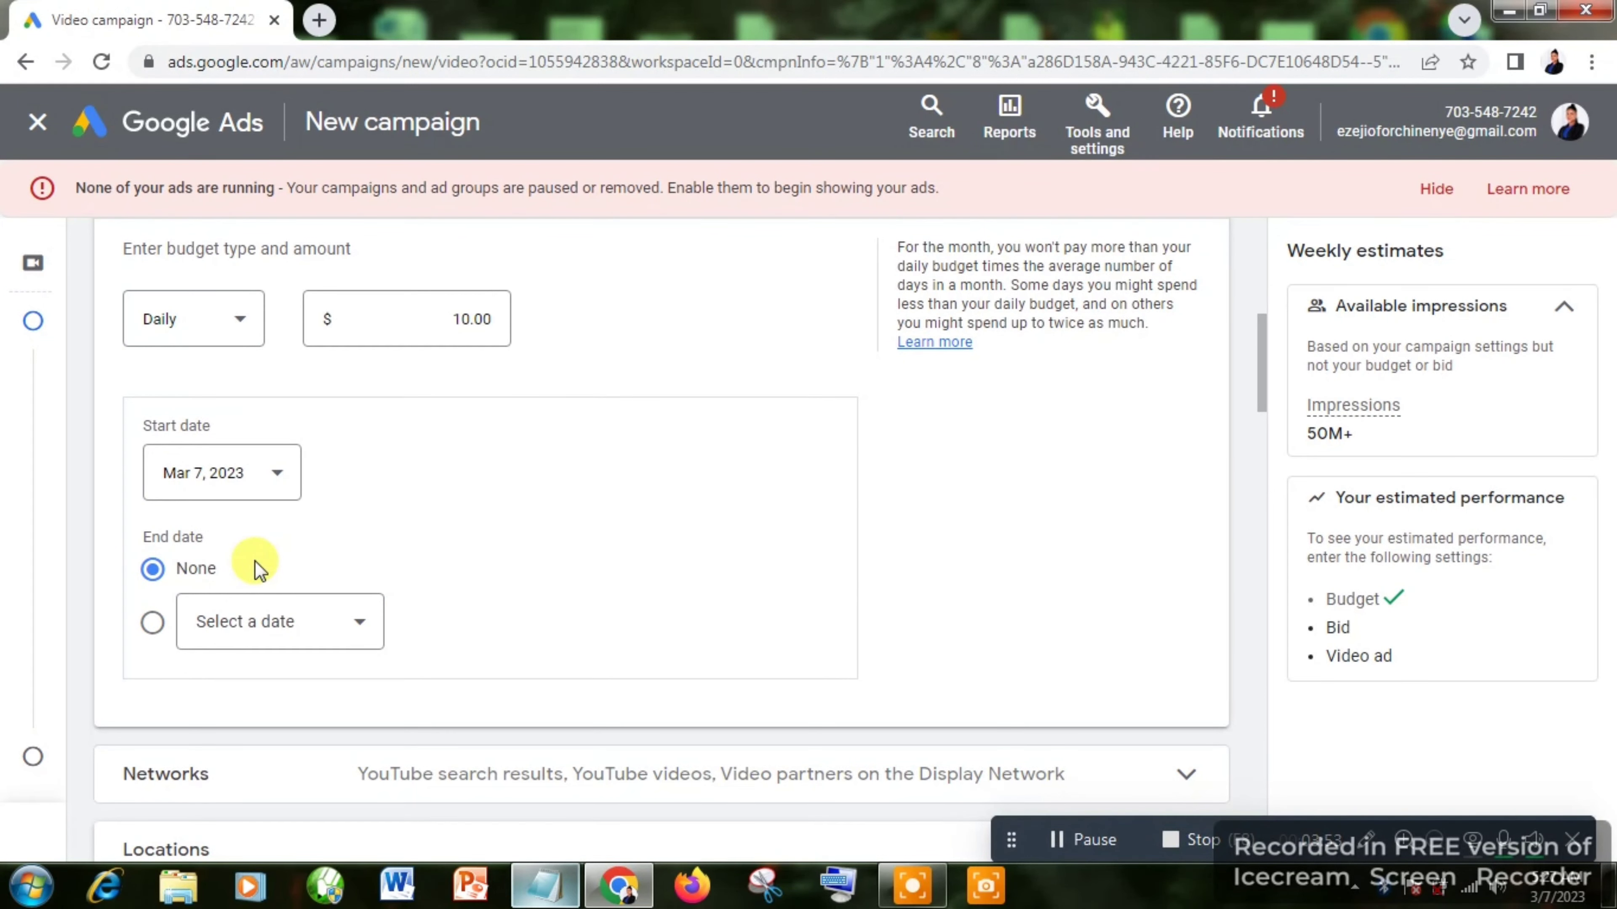
pyautogui.click(1245, 412)
# Step: Expand the Networks settings and exclude Video partners on the Display Network
pyautogui.scroll(-5, 1247, 417)
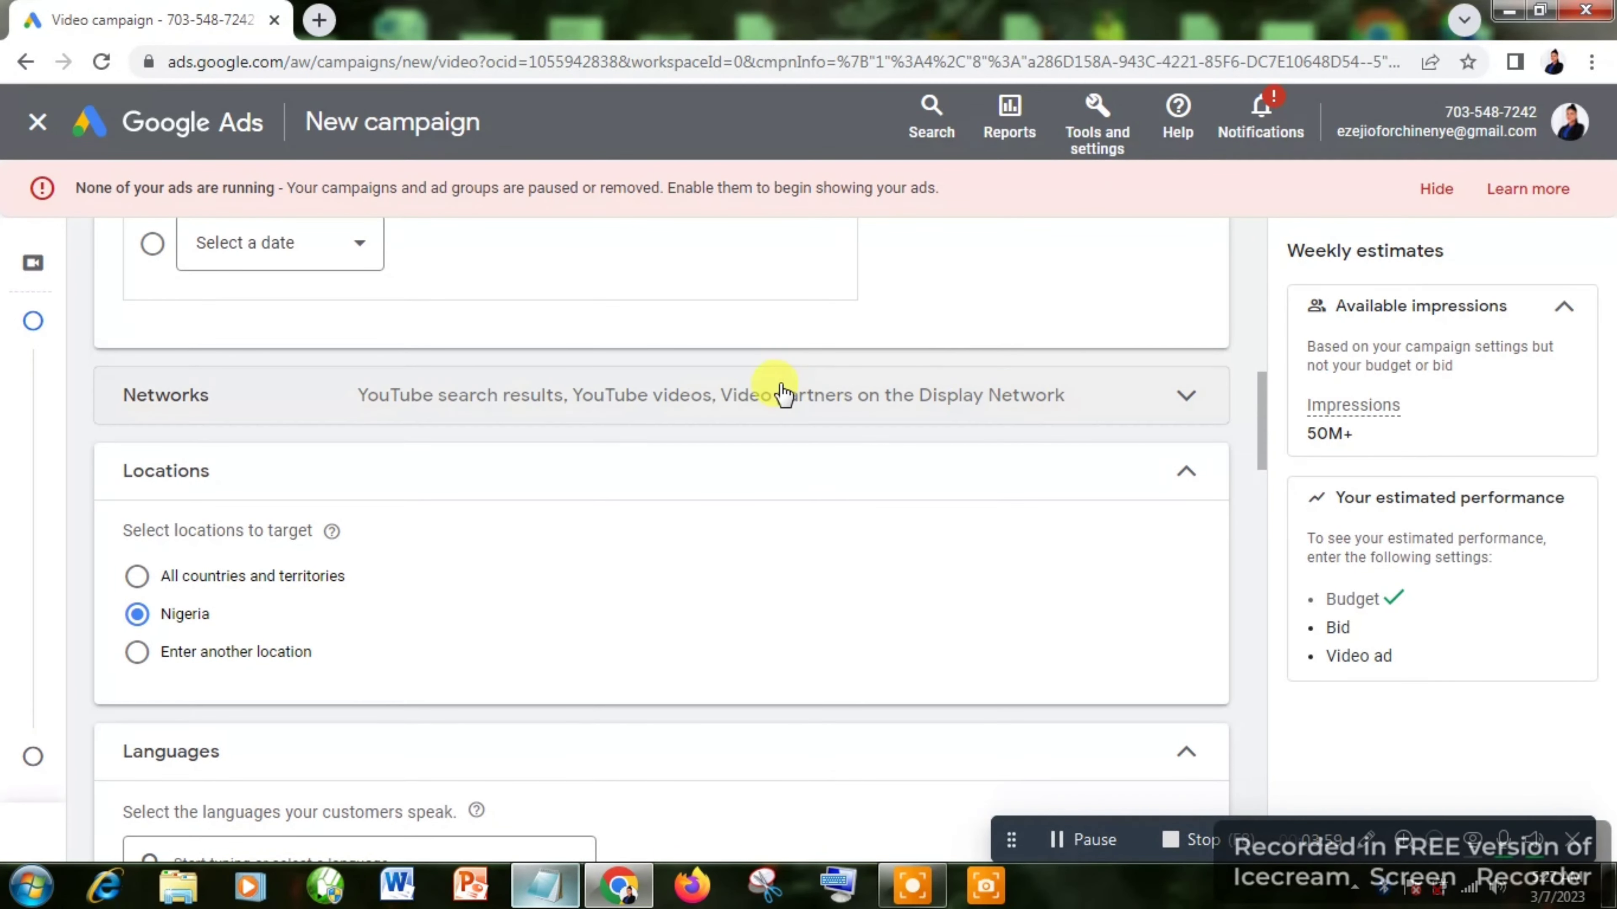
pyautogui.click(517, 408)
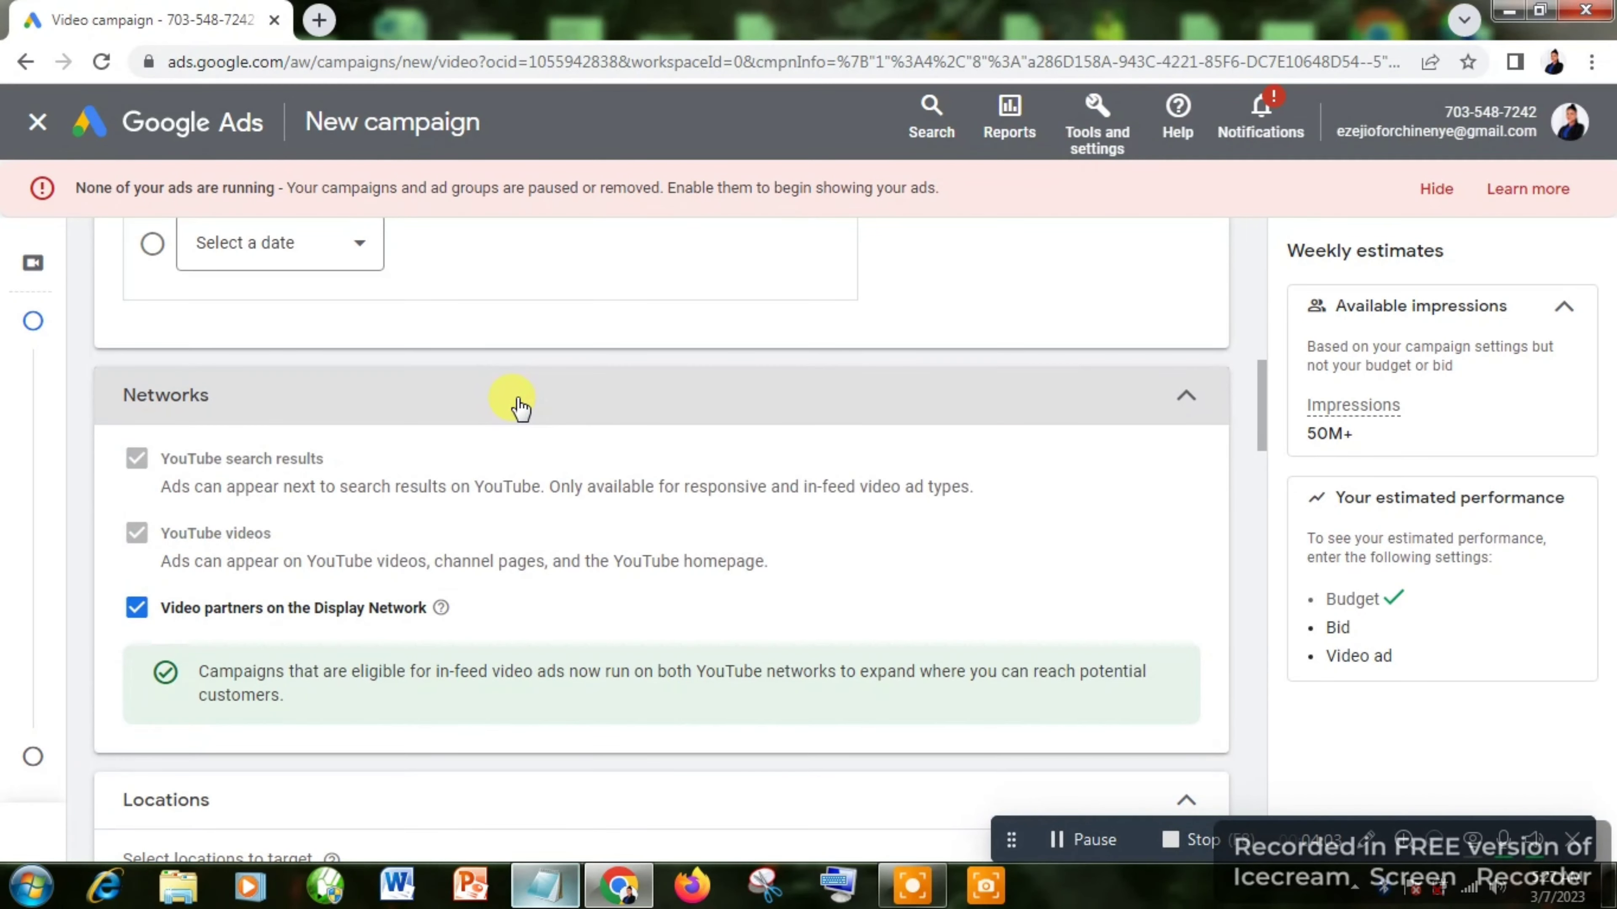
pyautogui.click(137, 610)
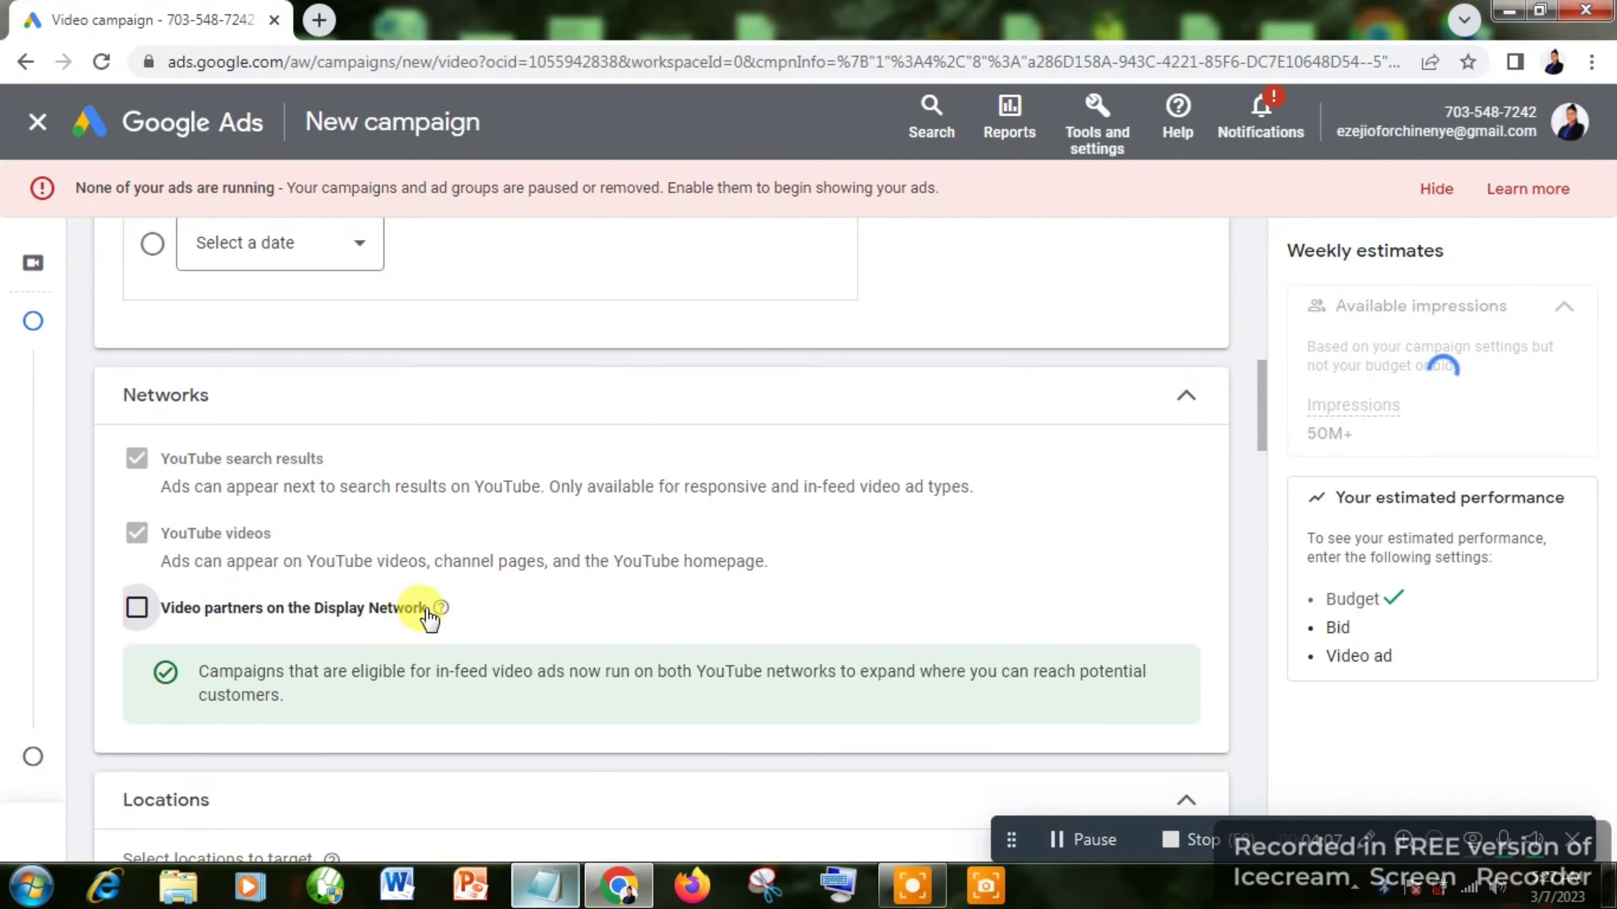
pyautogui.moveTo(442, 609)
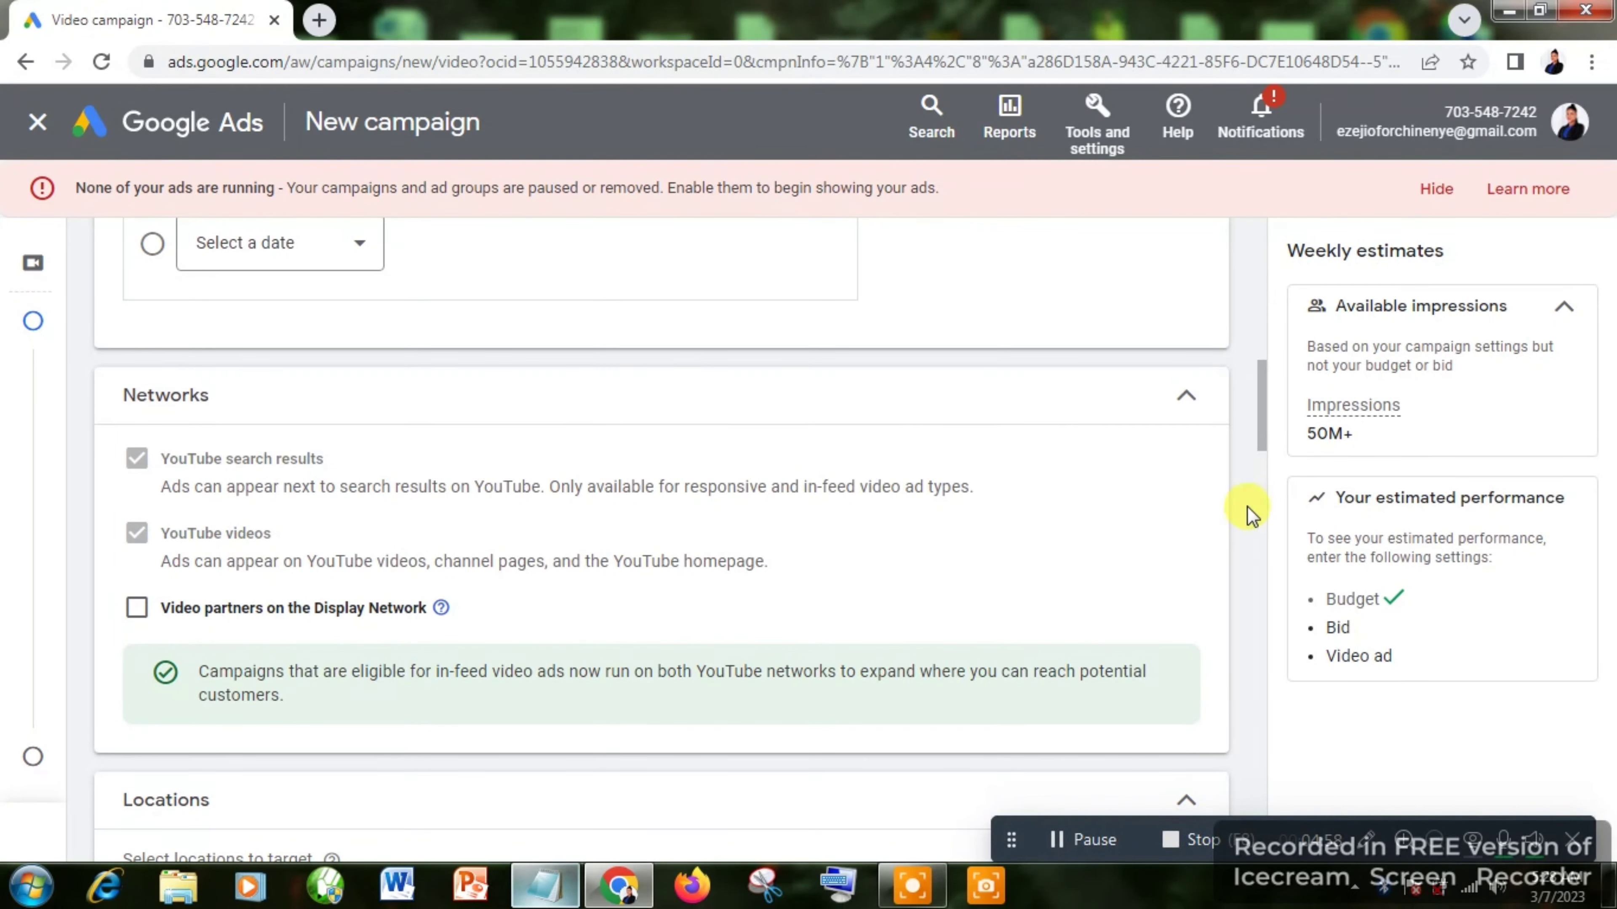
# Step: Switch the campaign's location targeting to entering another location and target the United States country
pyautogui.scroll(-6, 1248, 428)
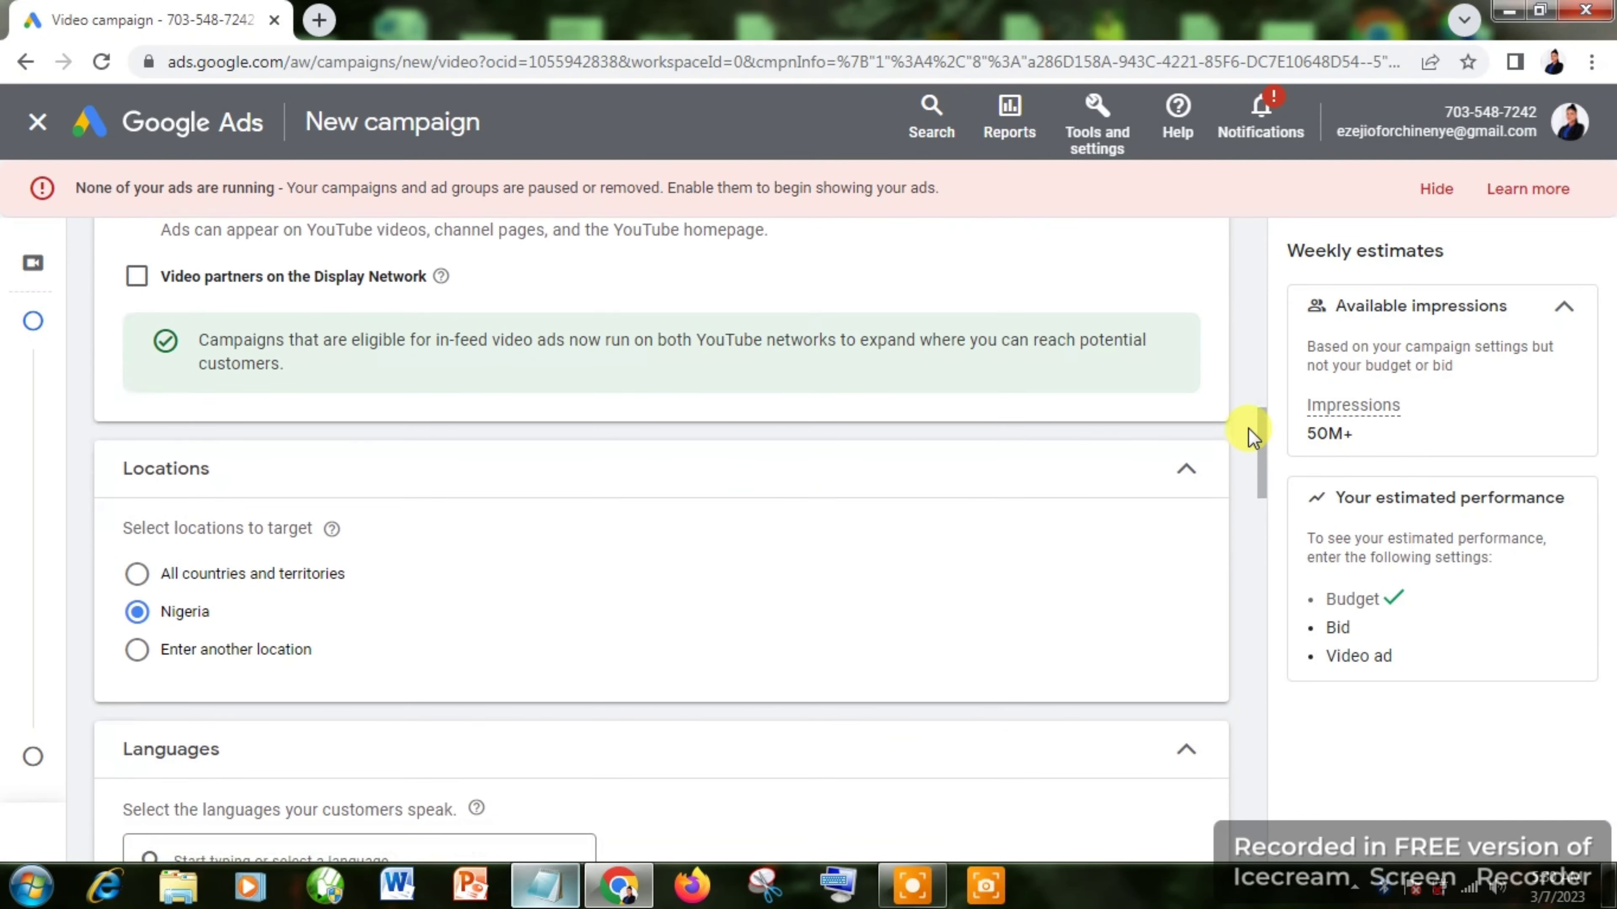
pyautogui.scroll(-1, 1249, 427)
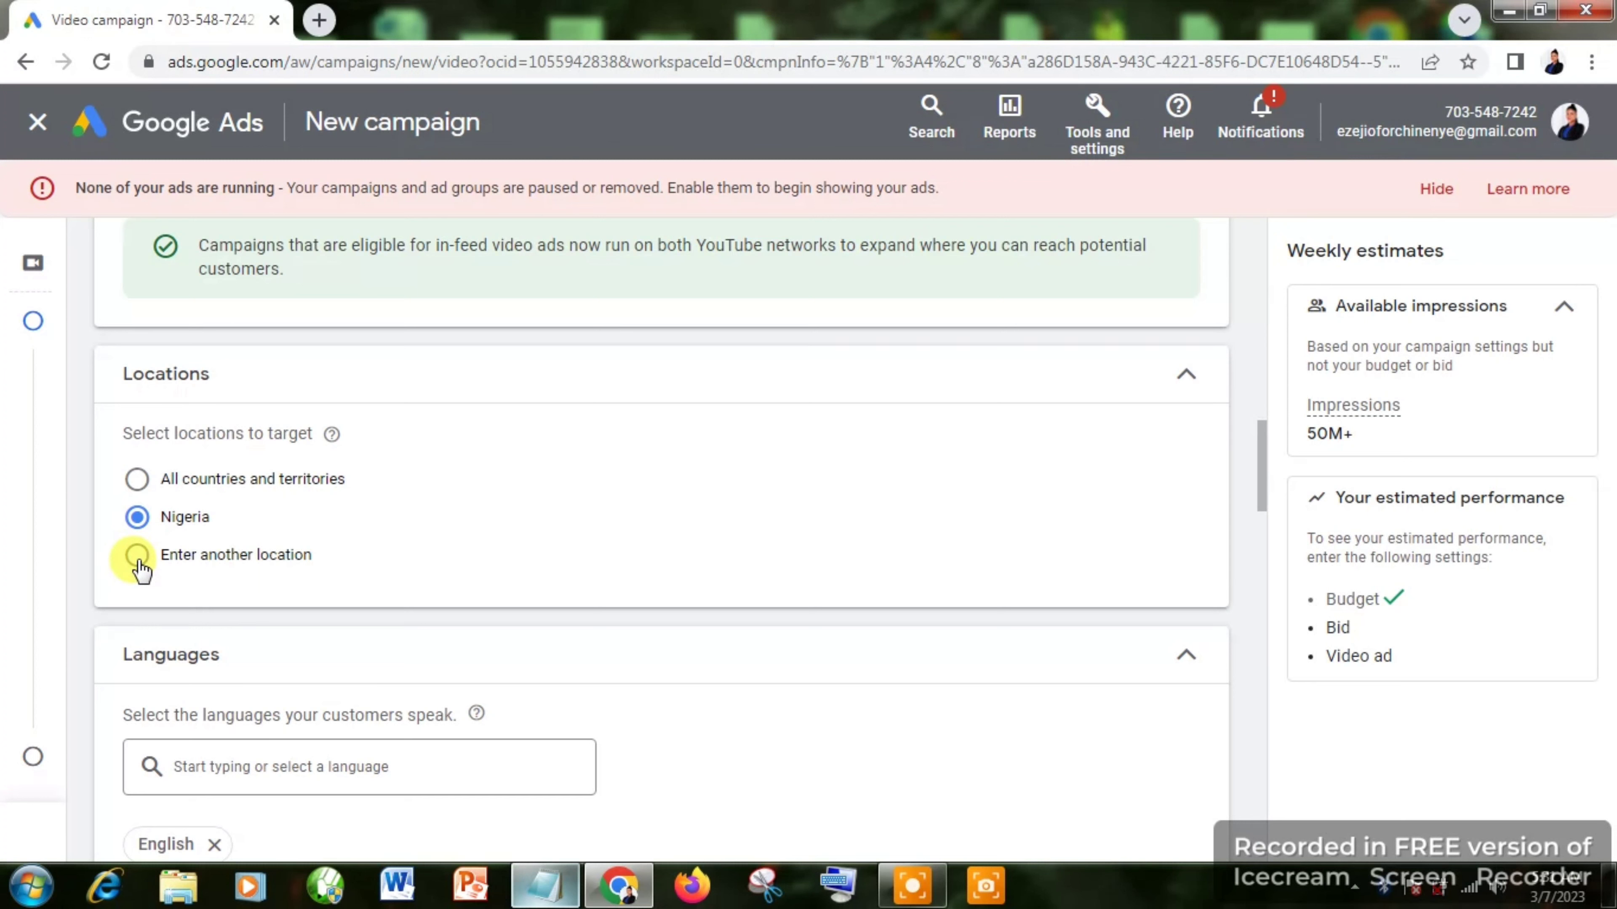
pyautogui.click(164, 560)
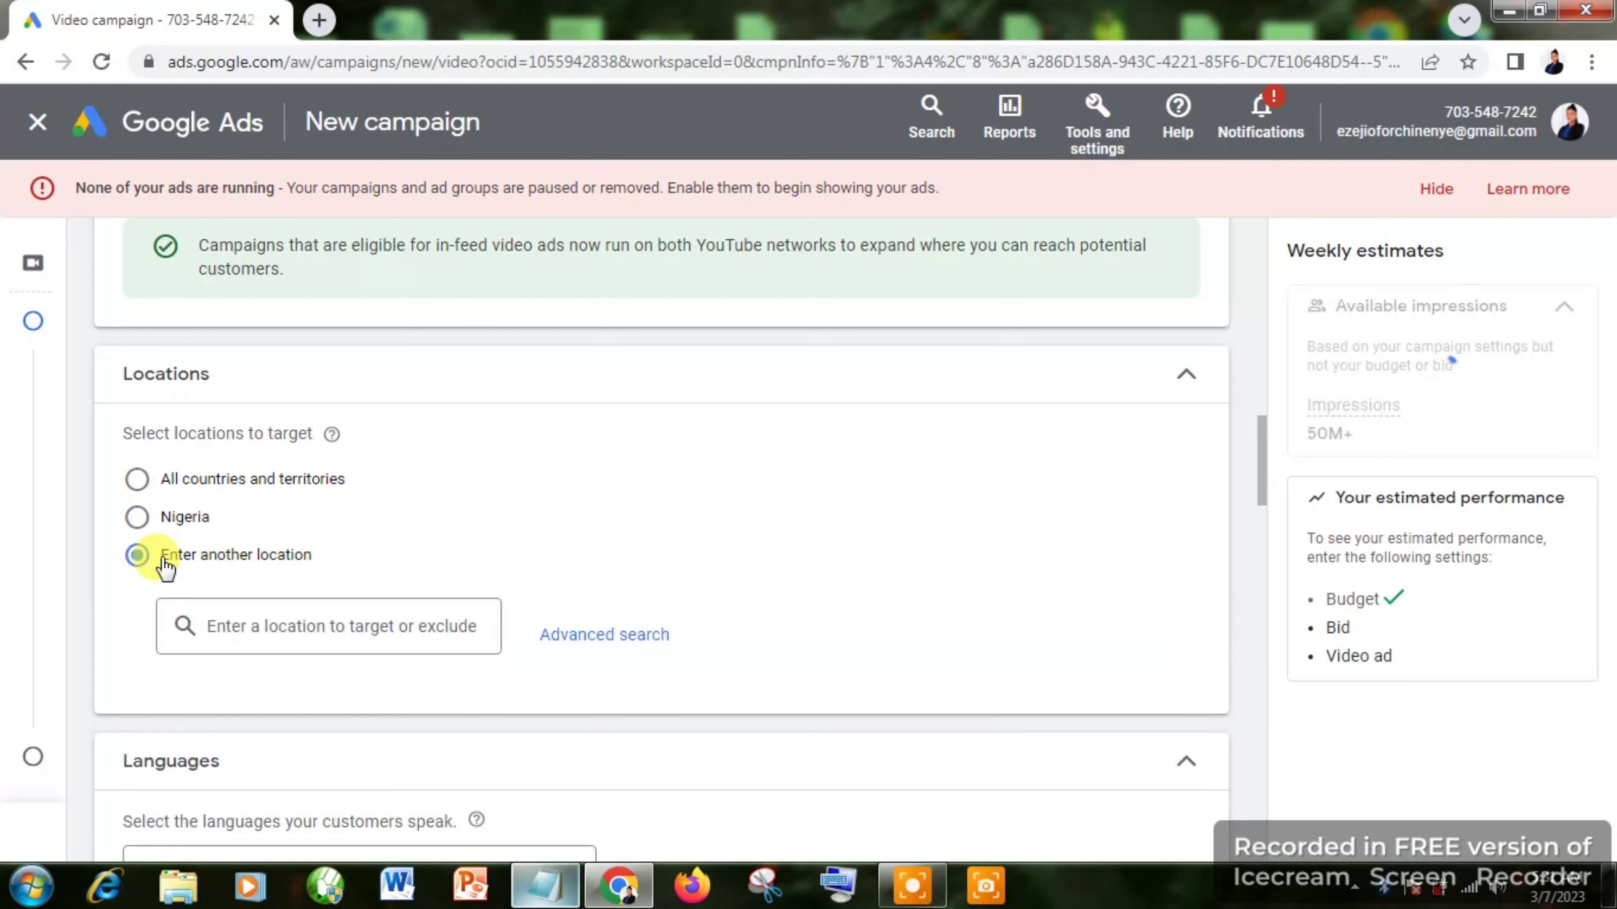
pyautogui.click(260, 621)
pyautogui.write('u')
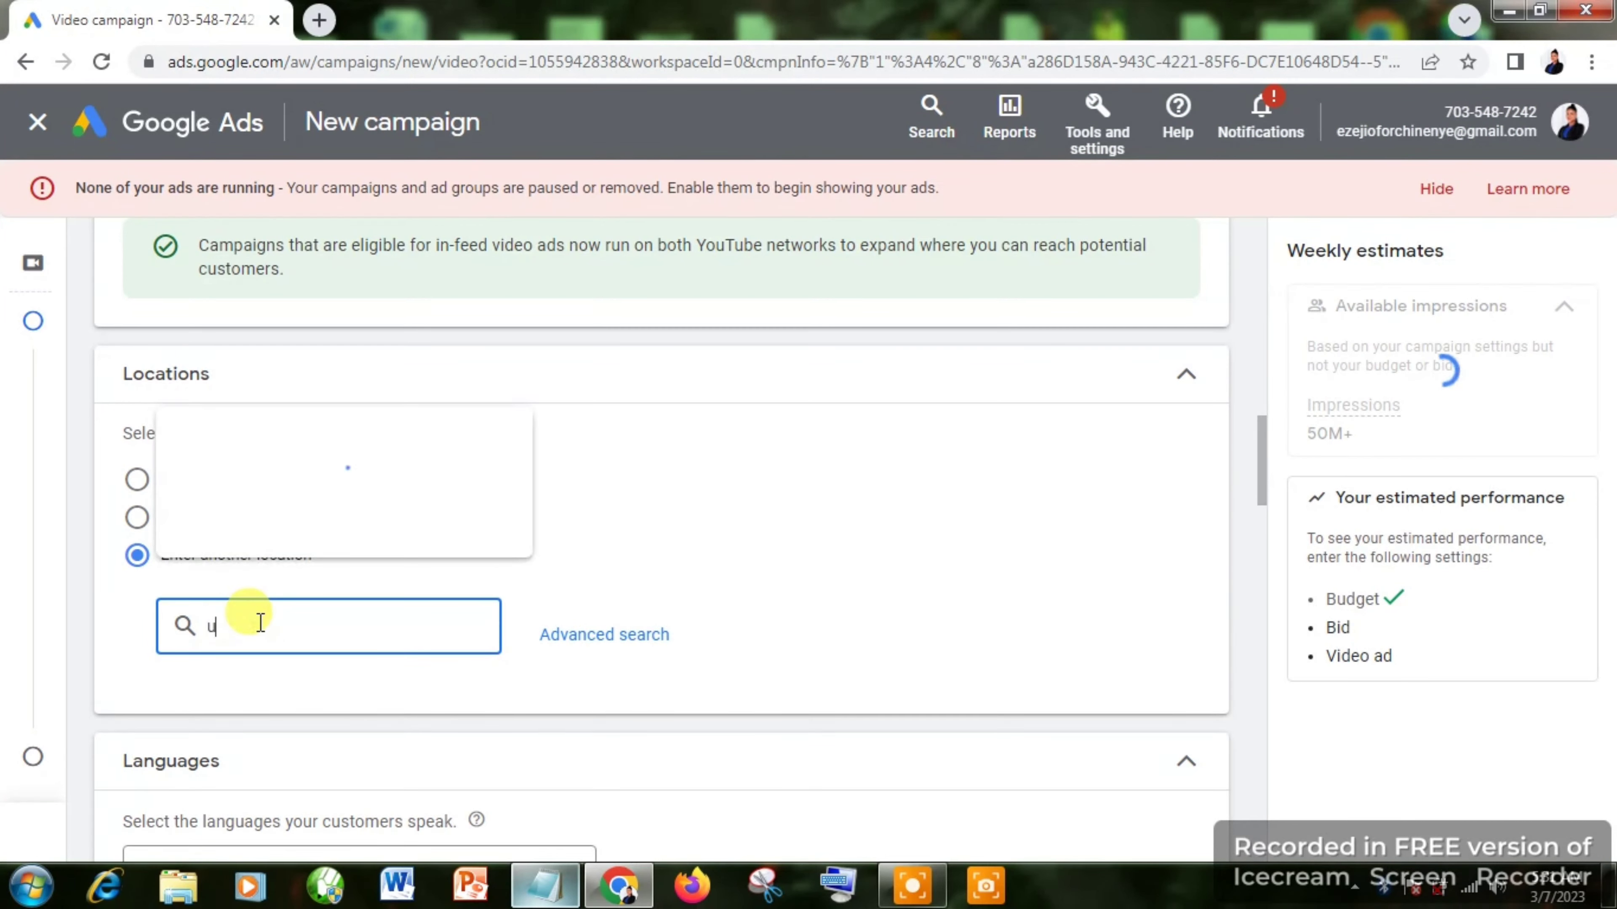
pyautogui.write('nited s')
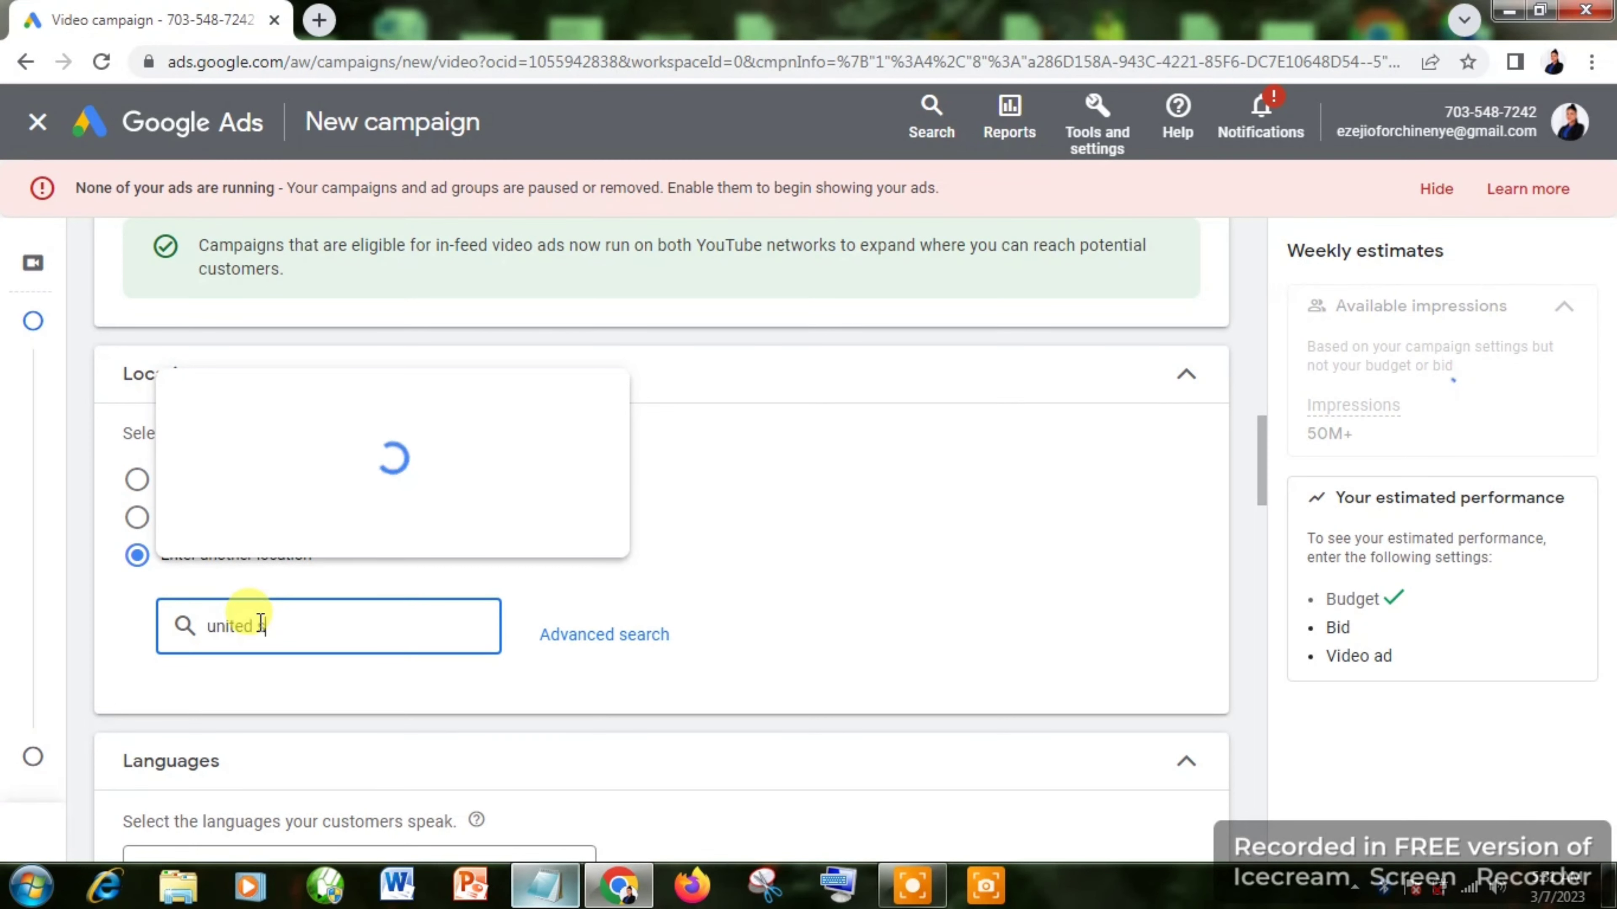
pyautogui.write('tate')
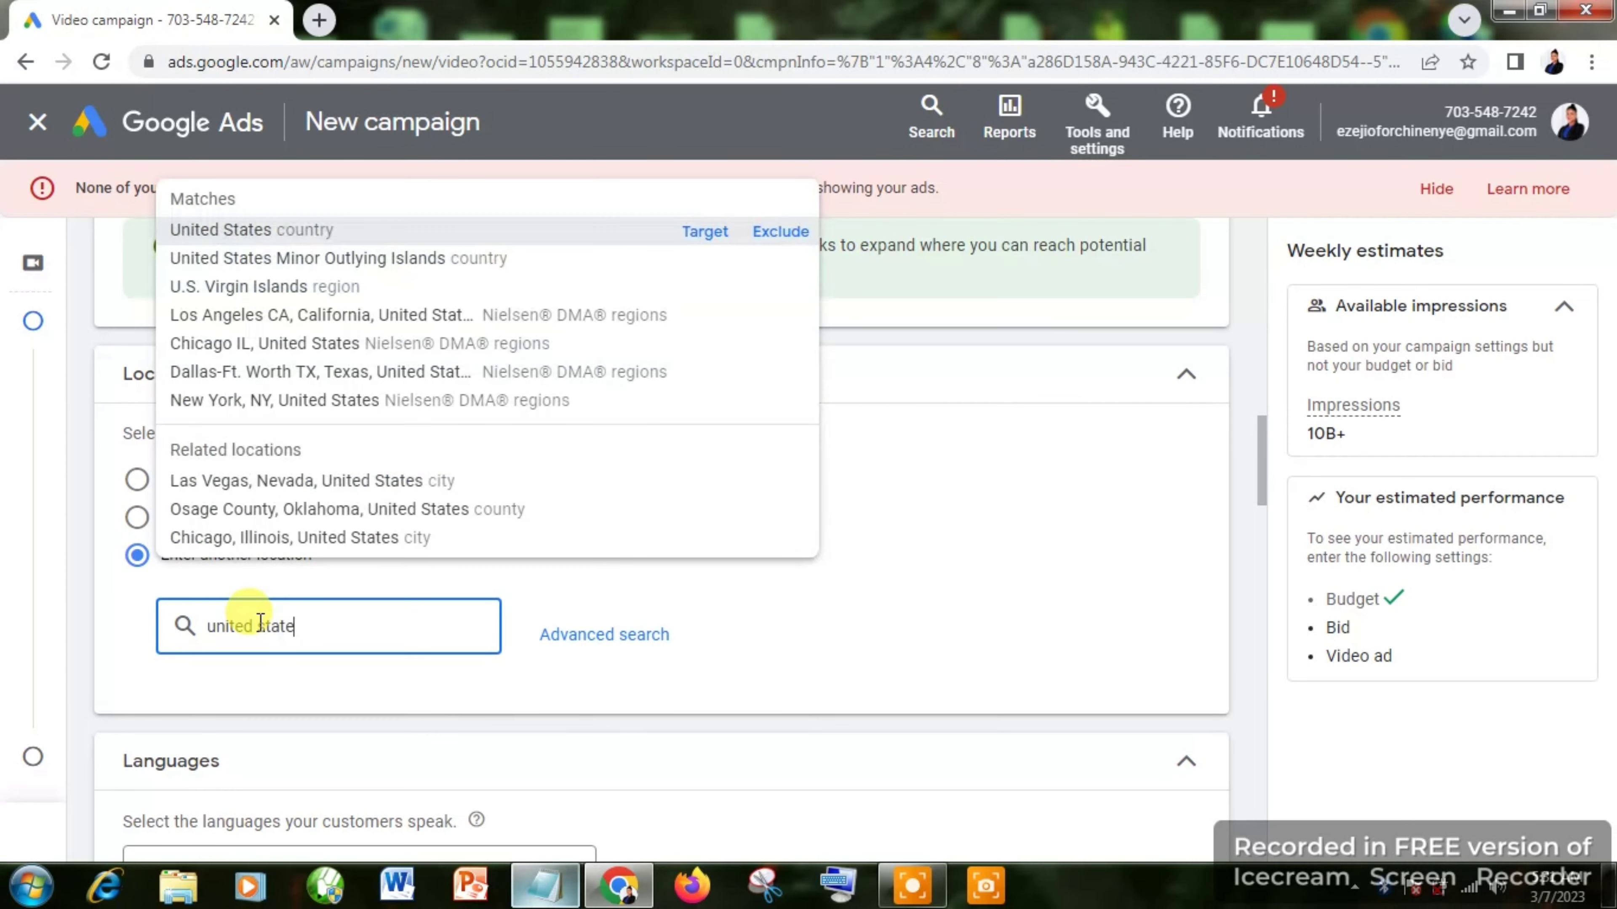
pyautogui.click(692, 238)
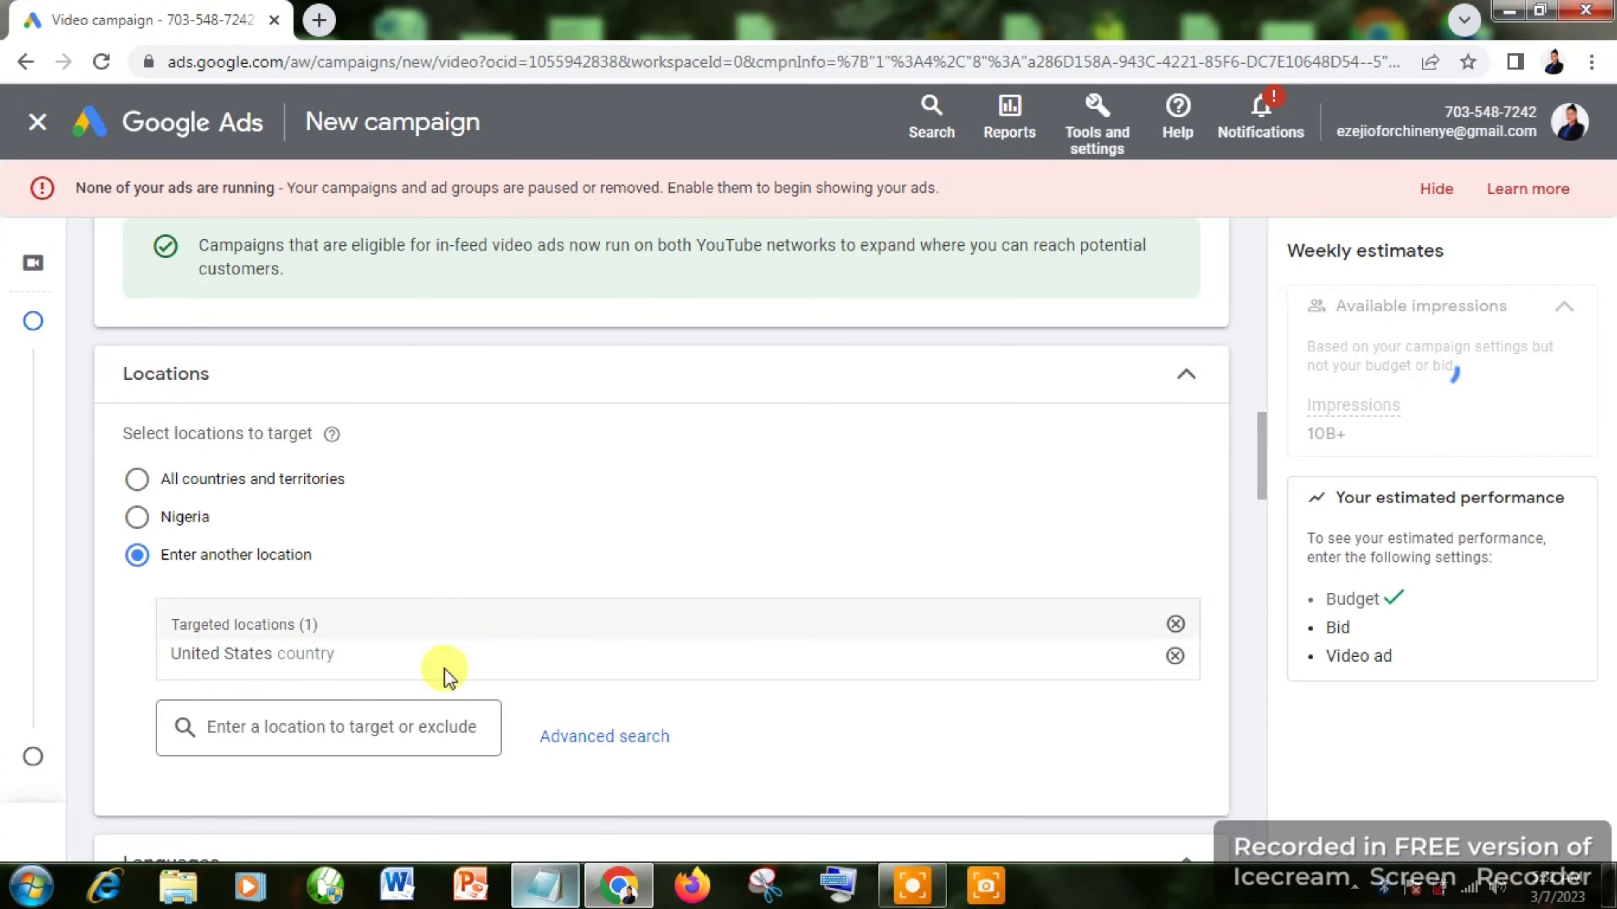
# Step: Search for Nigeria and Kenya and add both countries to the targeted locations
pyautogui.click(348, 730)
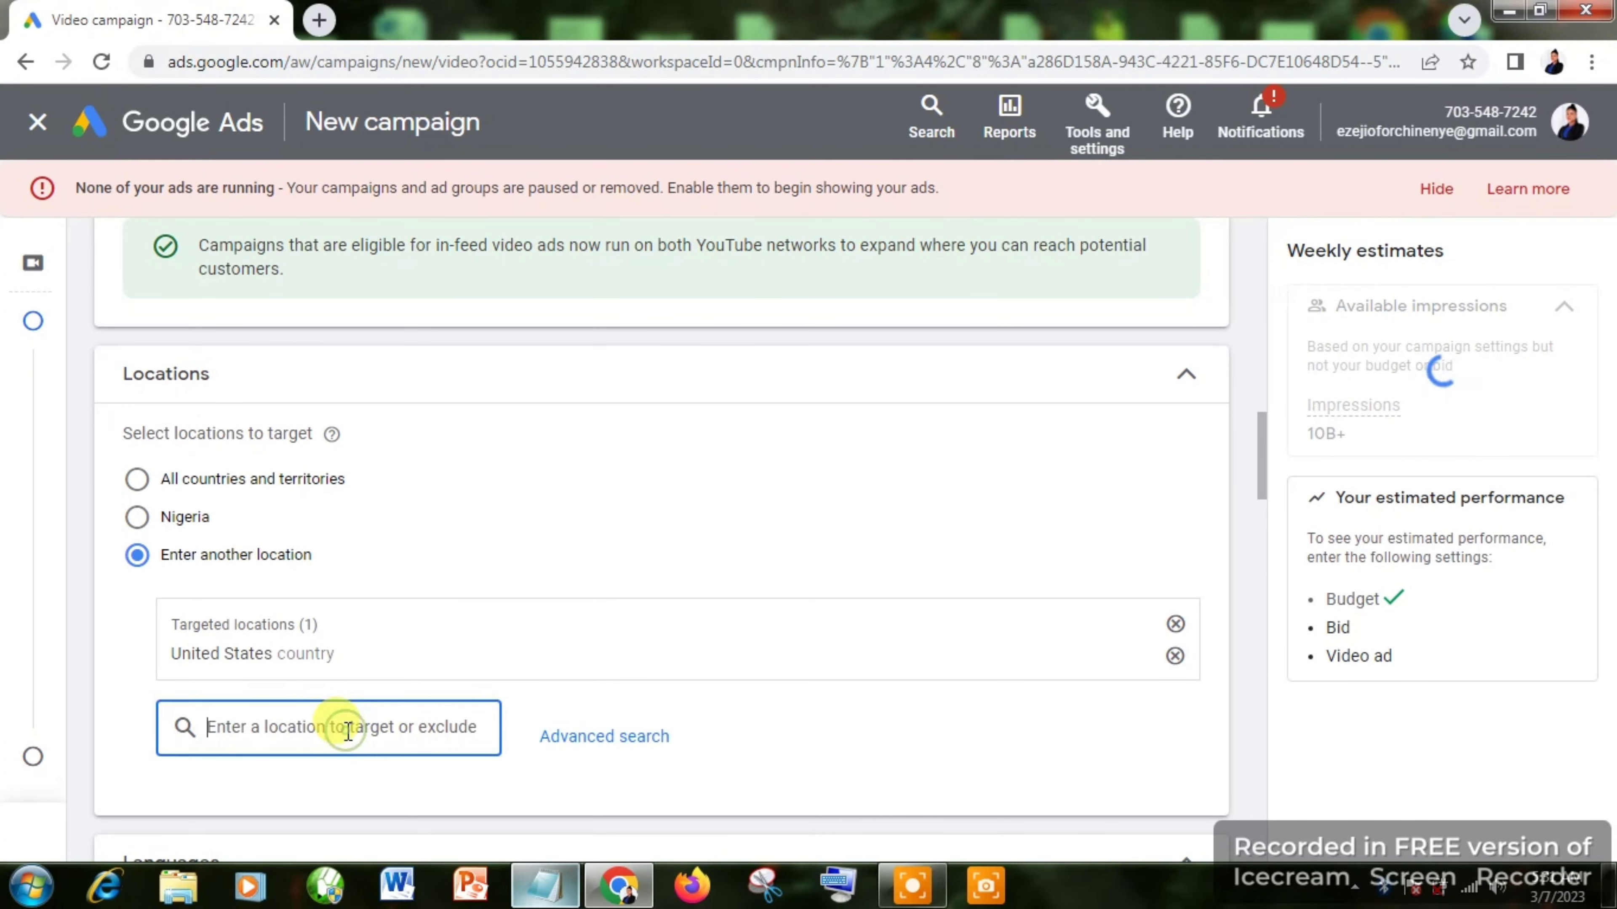
pyautogui.write('nige')
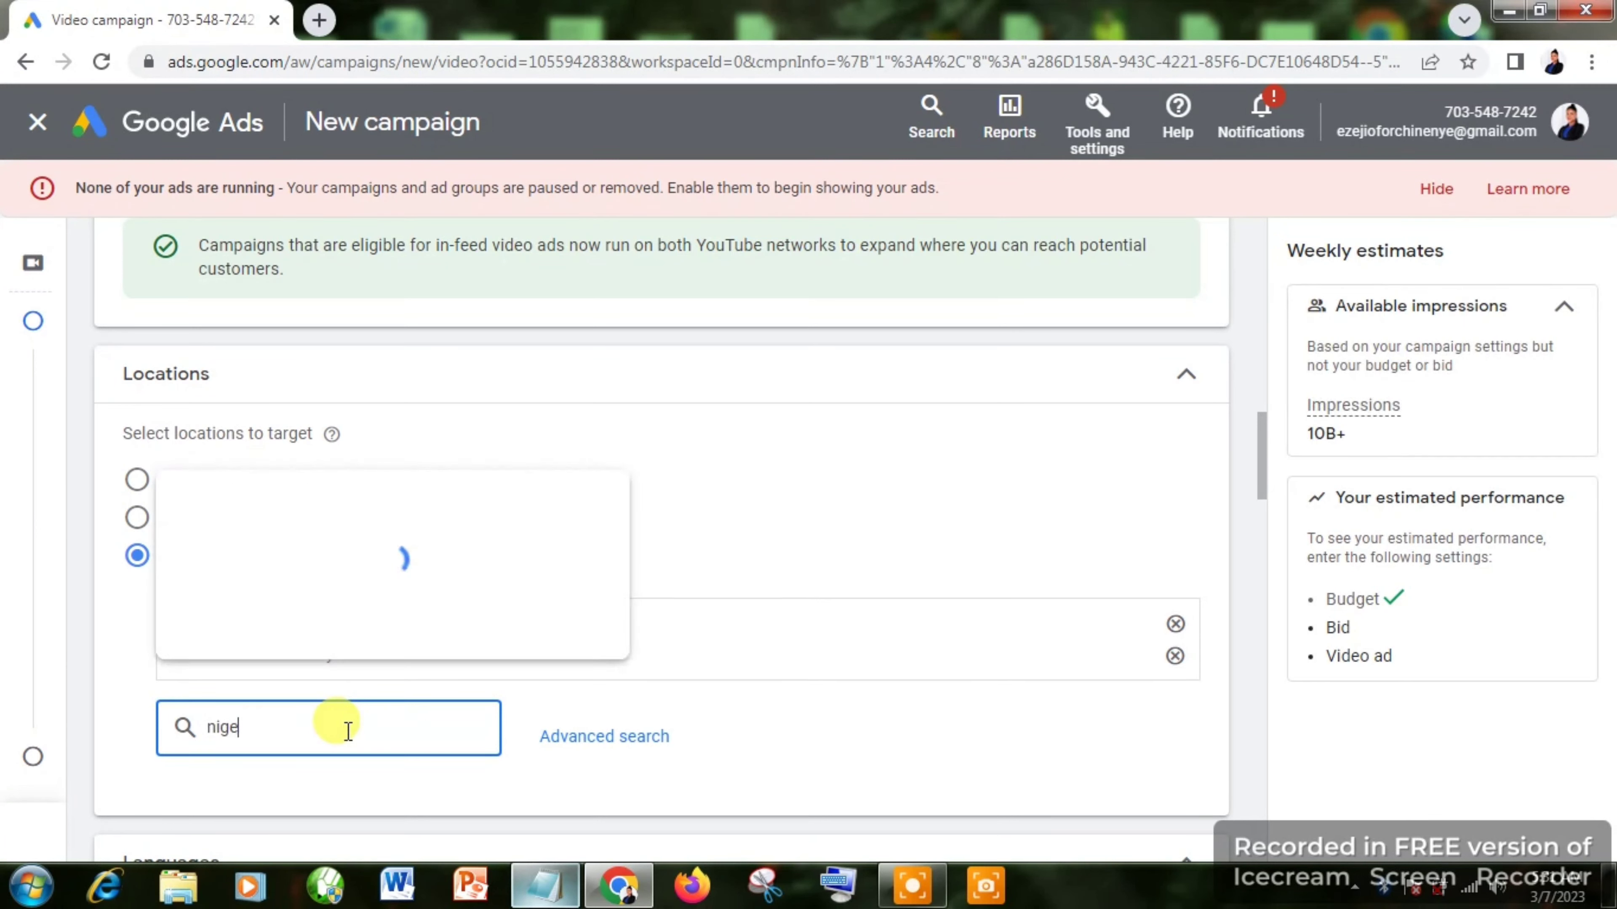
pyautogui.write('ria')
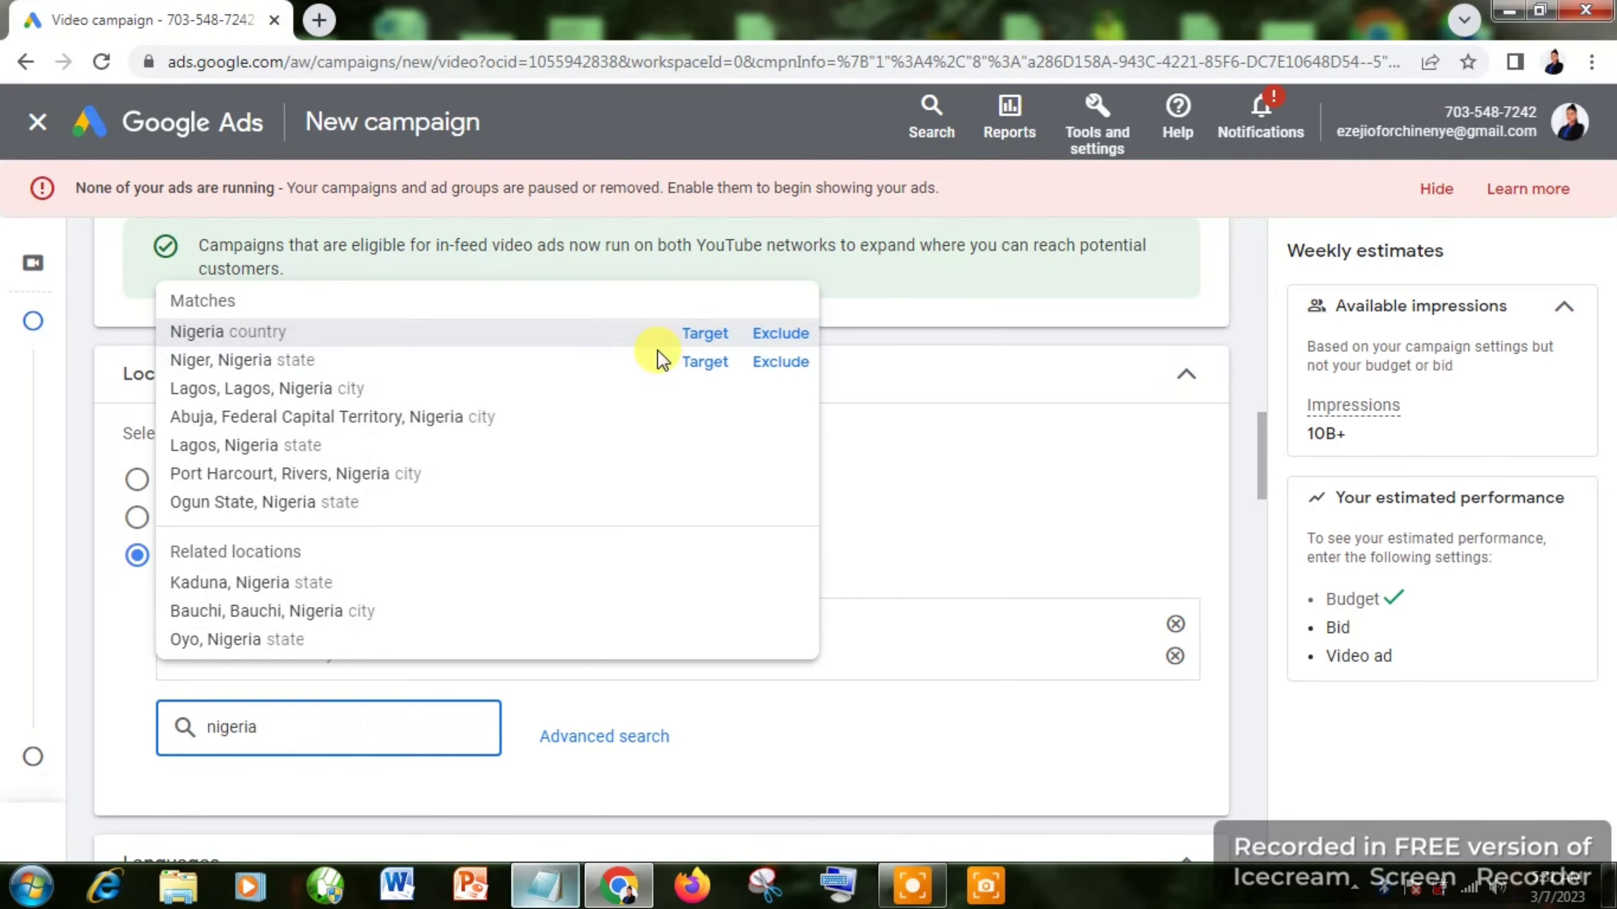
pyautogui.click(704, 338)
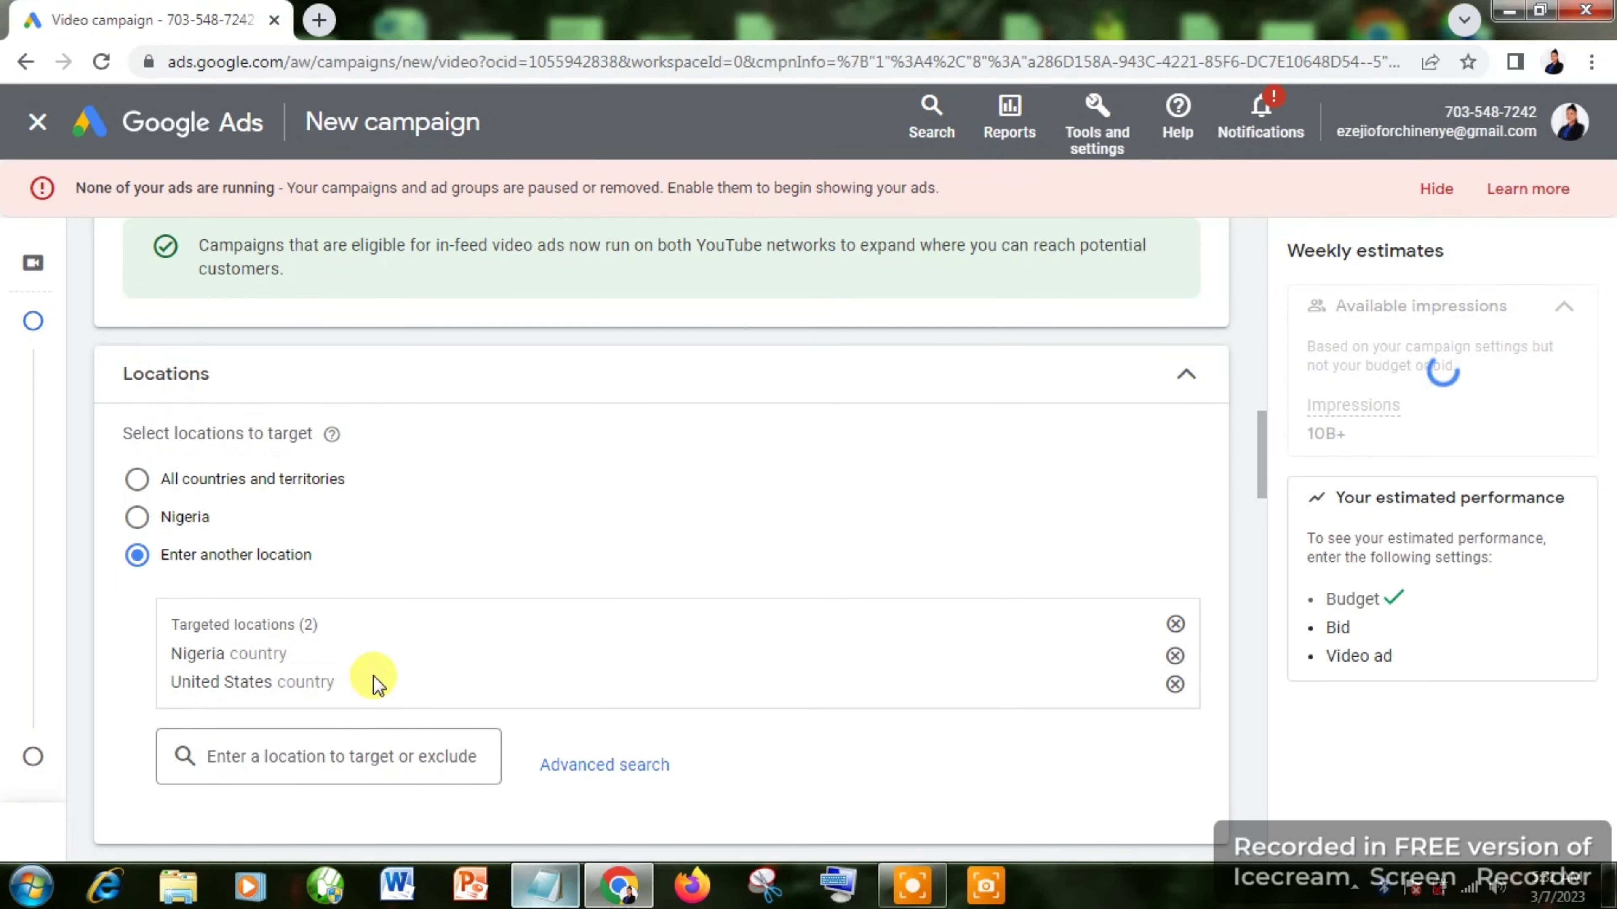
pyautogui.click(311, 761)
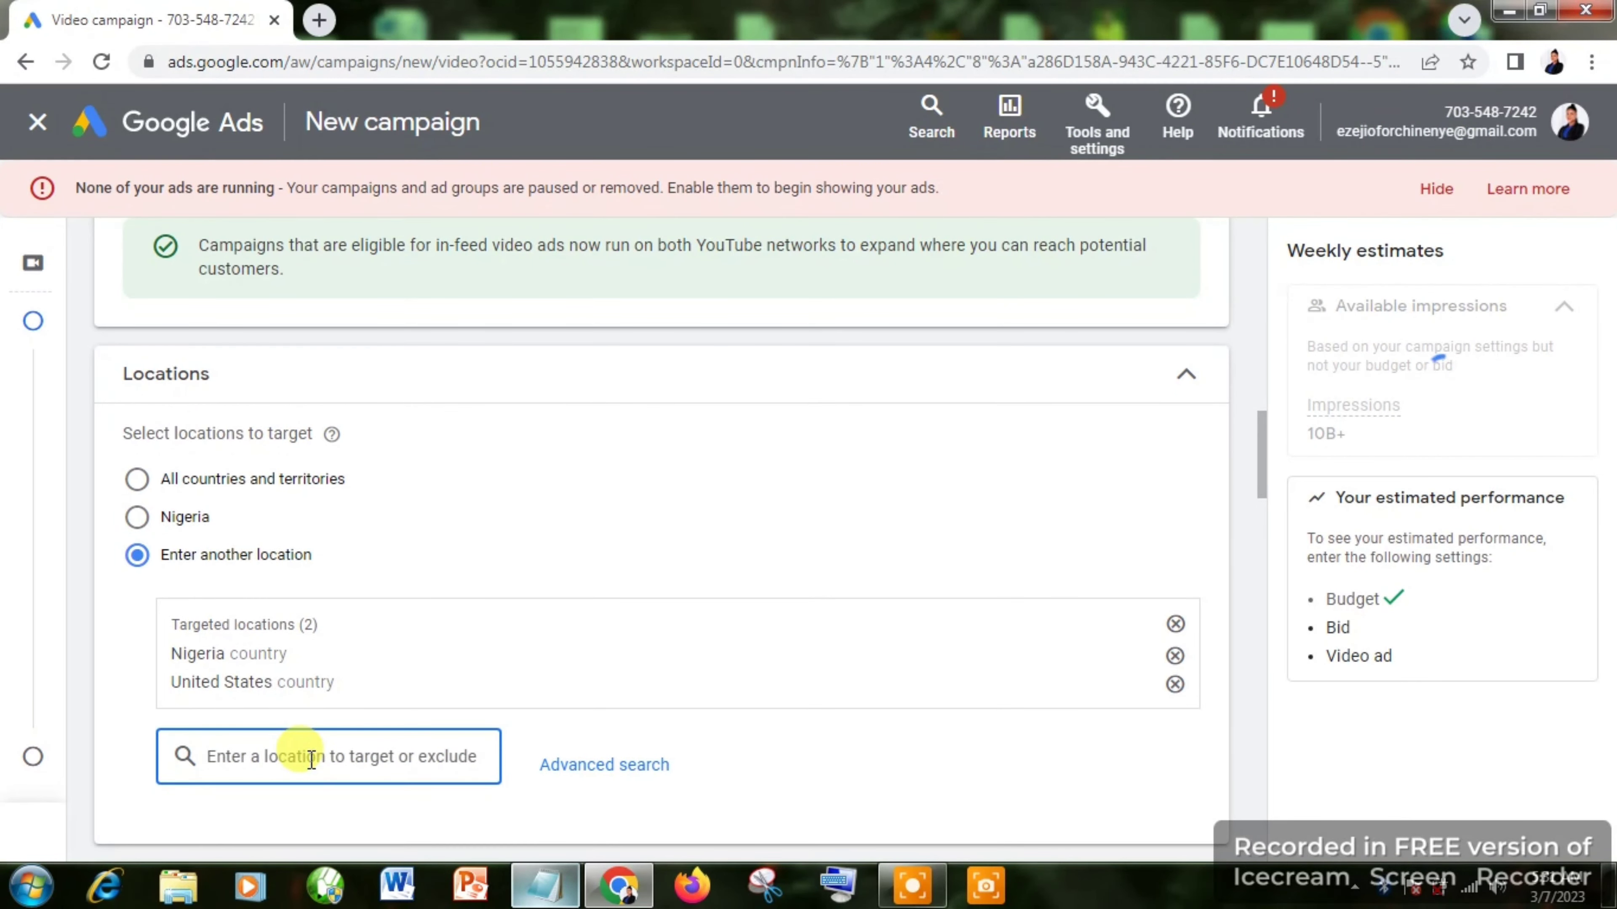
pyautogui.write('kenya')
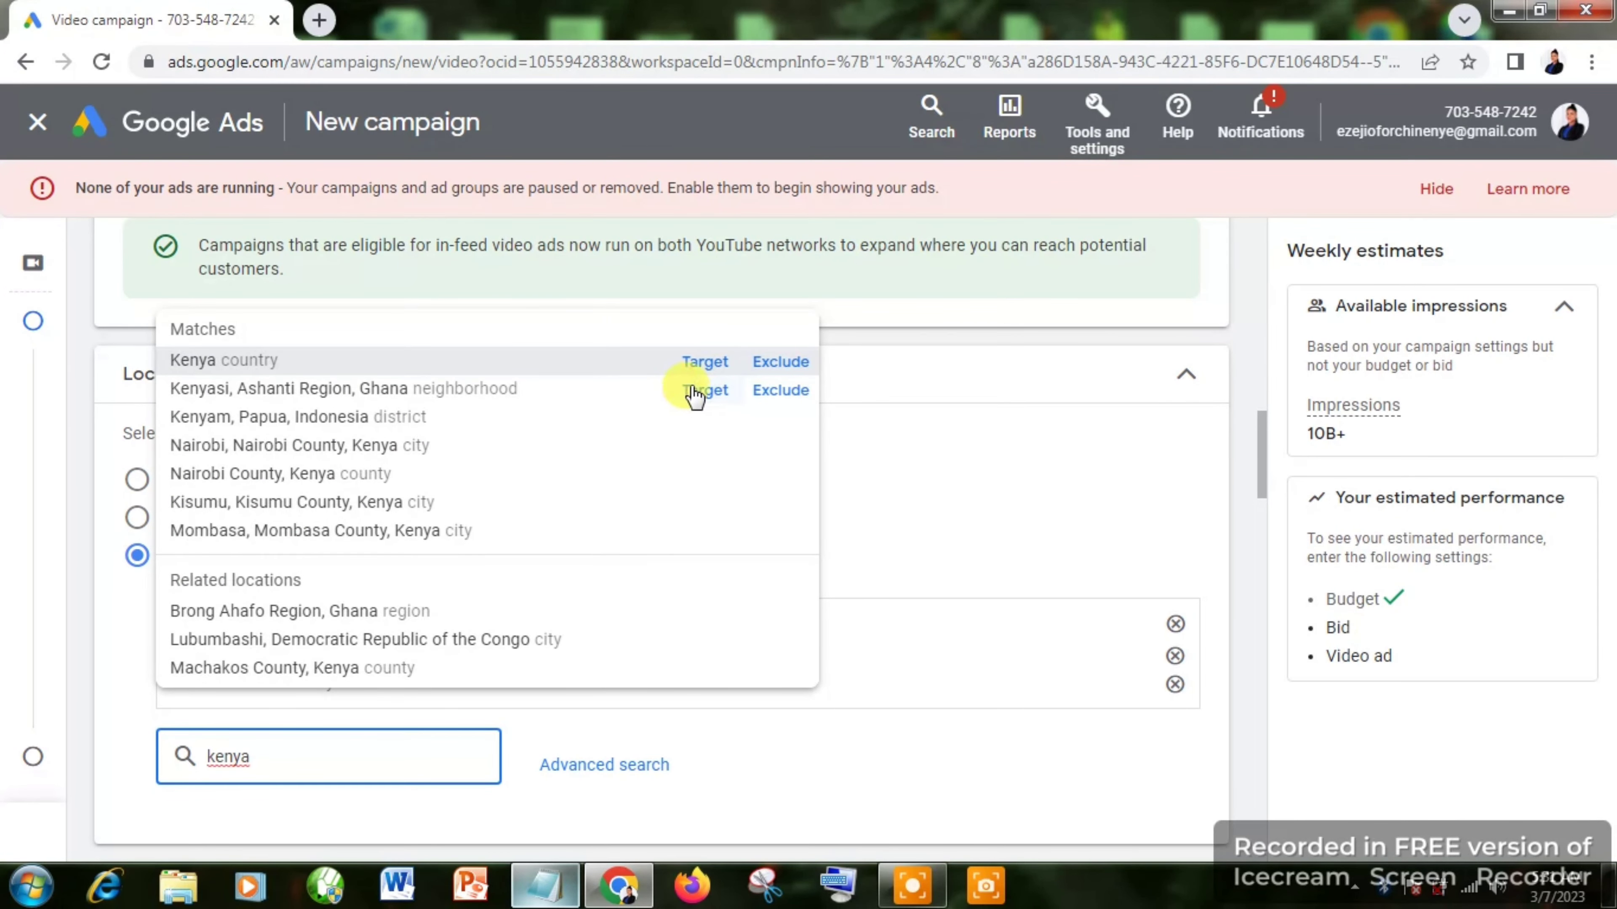
pyautogui.click(705, 363)
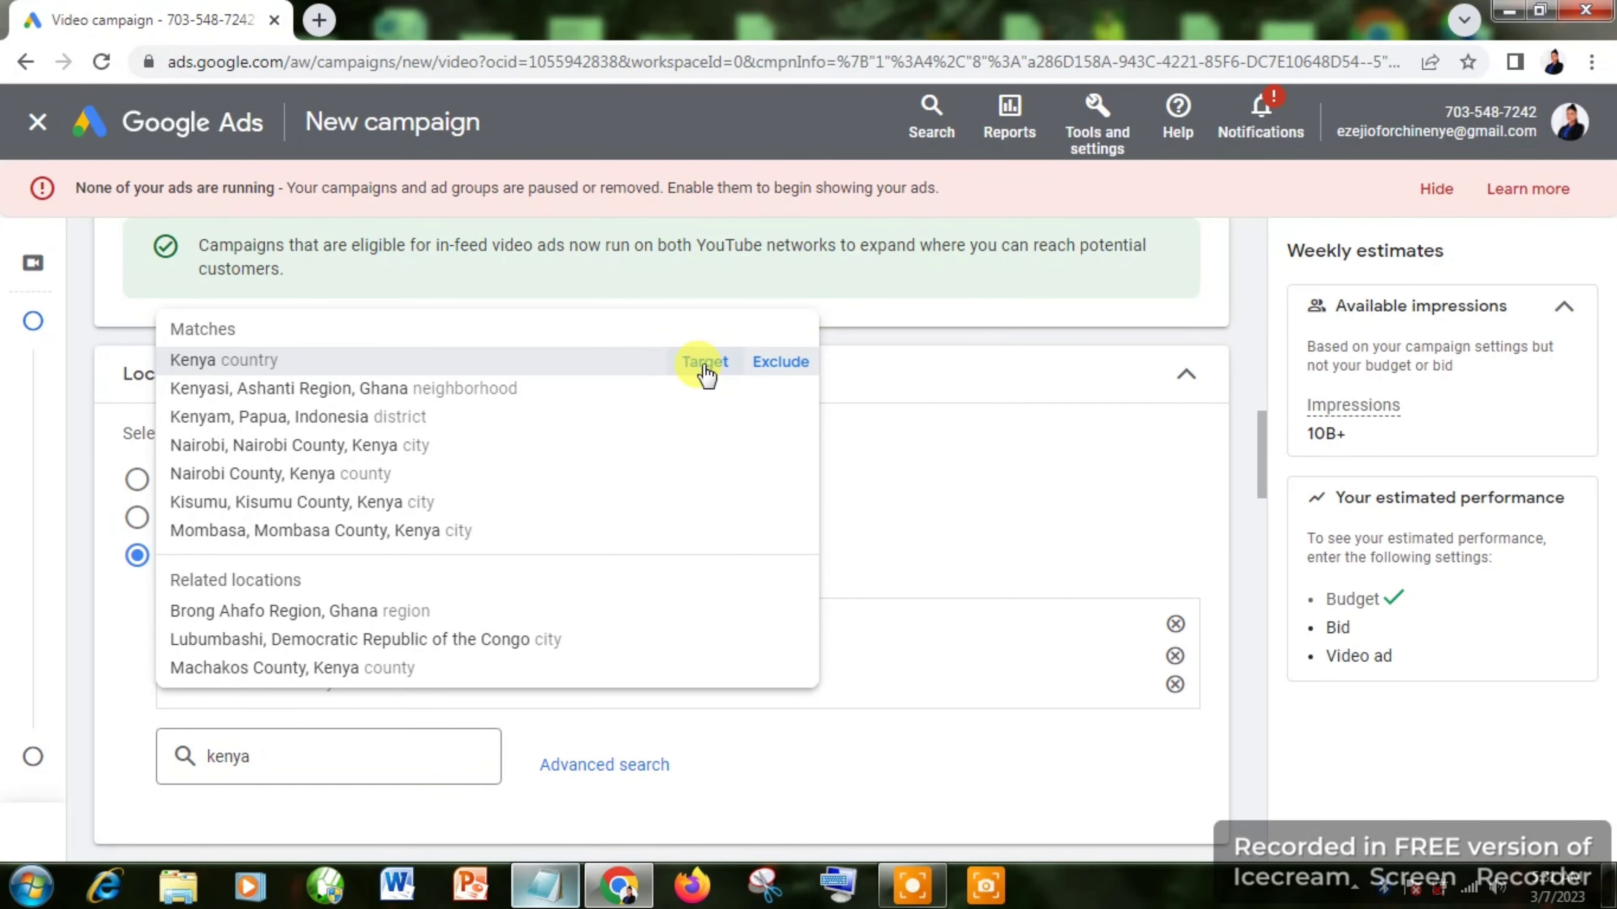
pyautogui.click(481, 728)
# Step: Add the United Kingdom country as a targeted location, and set the location targeting back to the preset Nigeria option
pyautogui.click(370, 784)
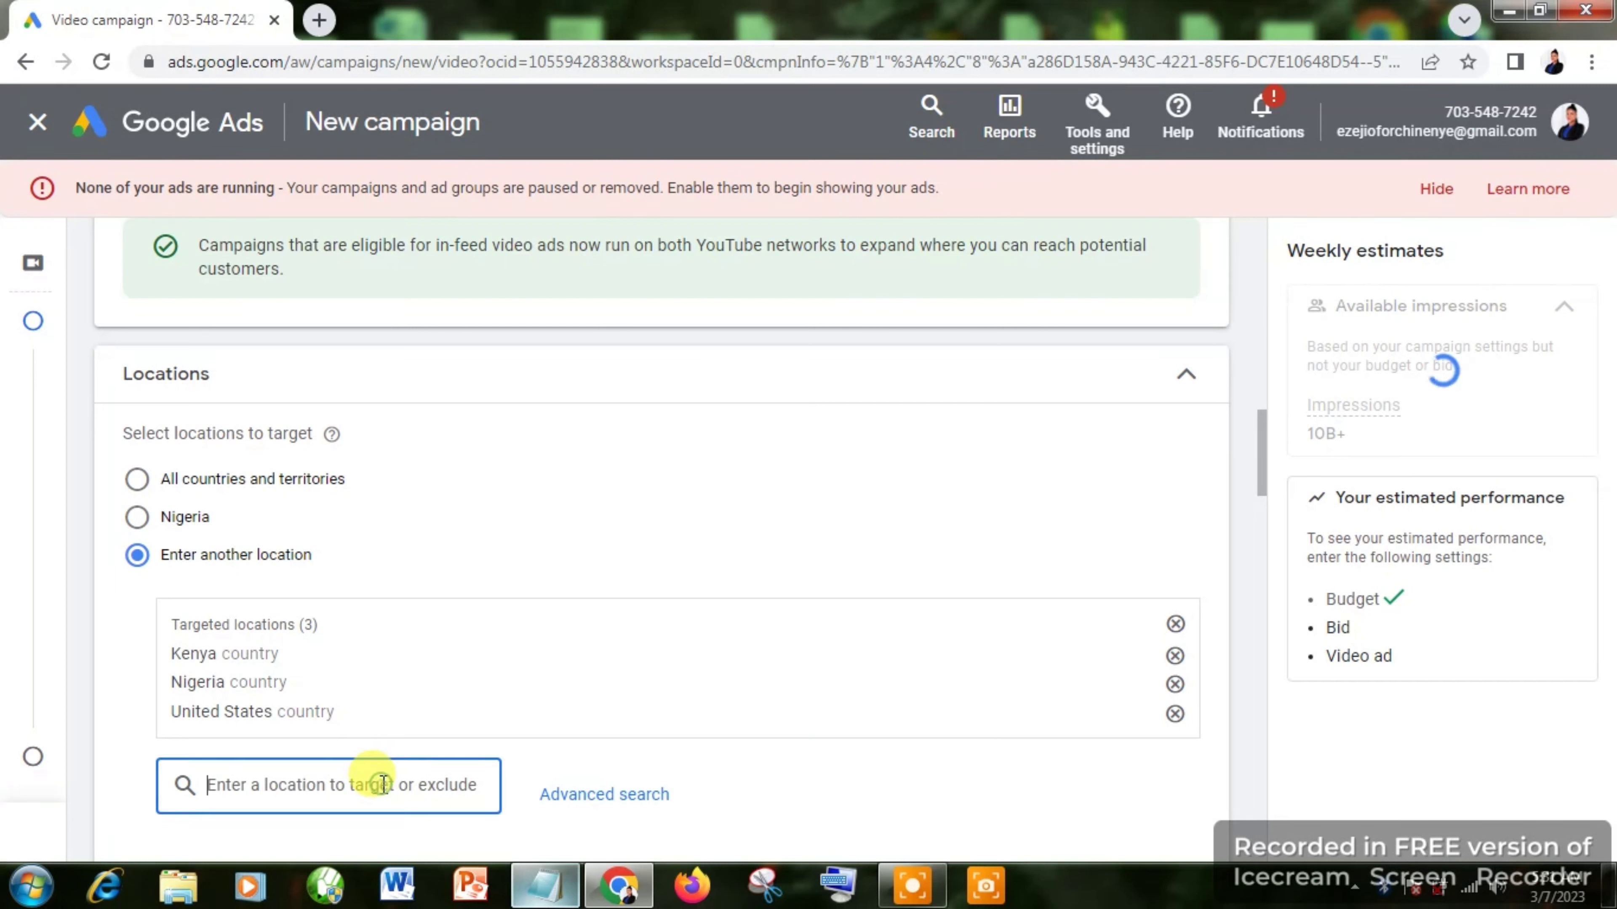
pyautogui.write('unit')
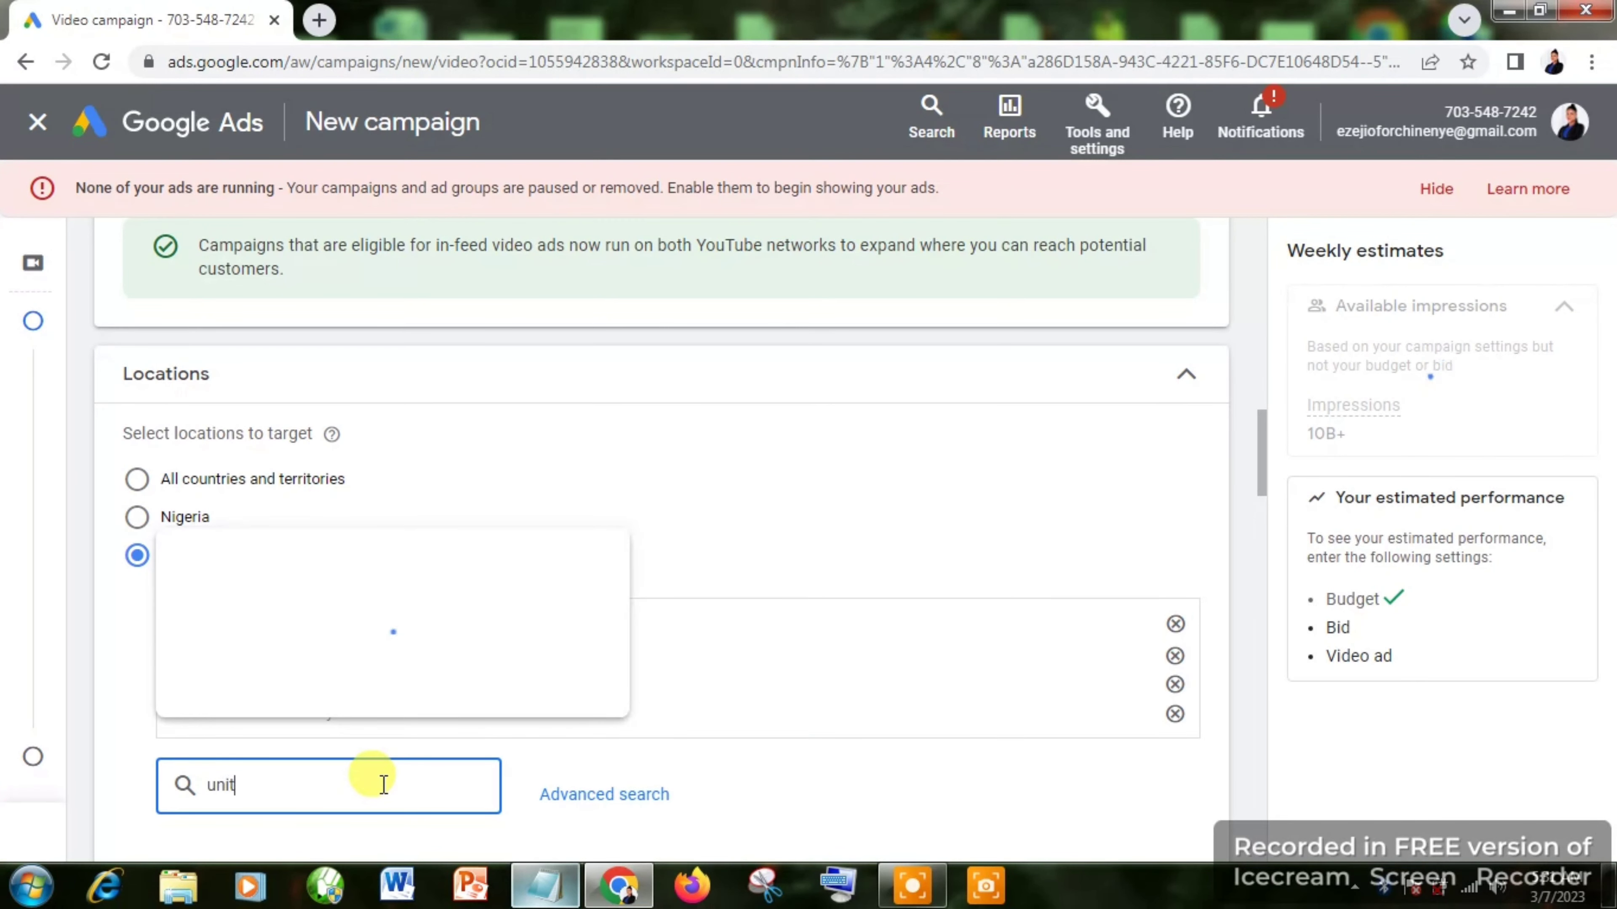
pyautogui.write('ed kingdo')
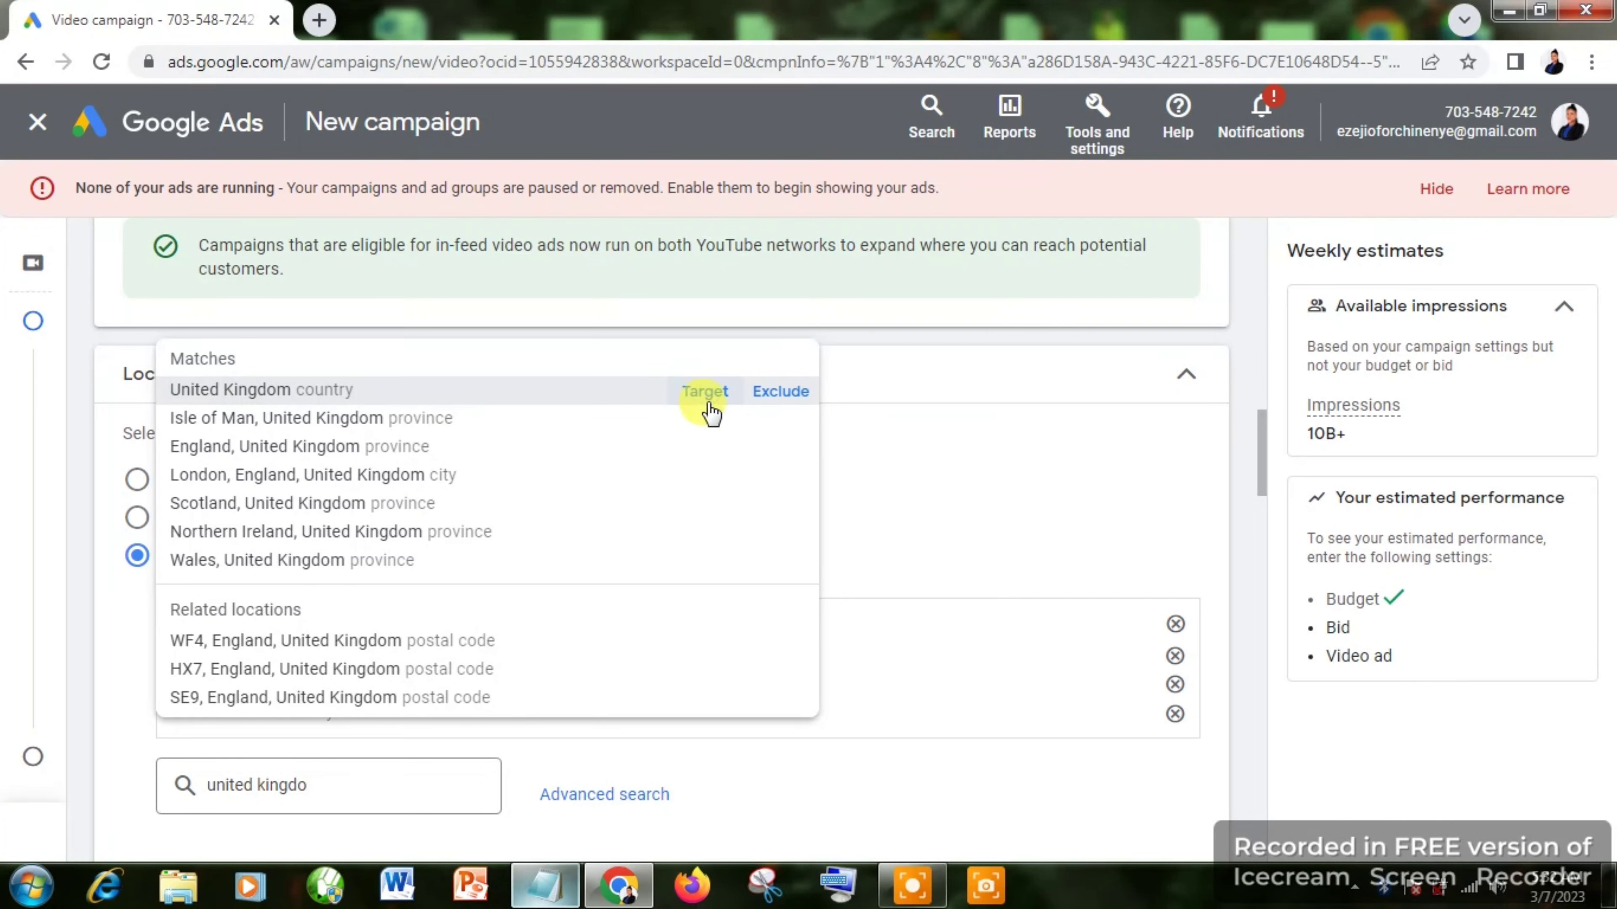
pyautogui.click(702, 391)
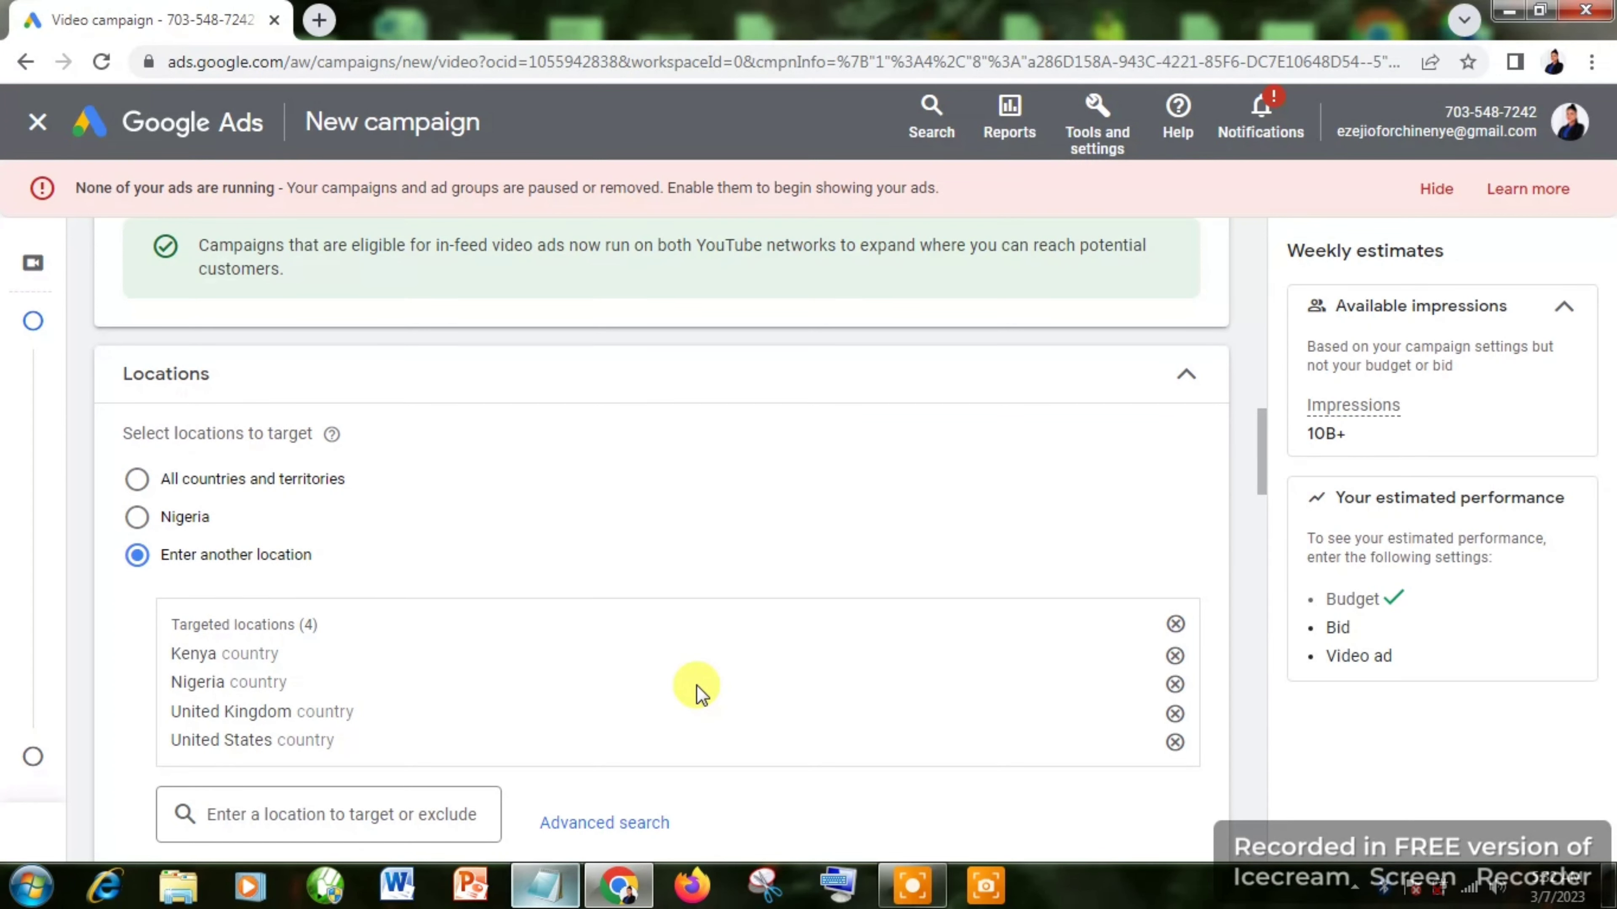
pyautogui.click(136, 520)
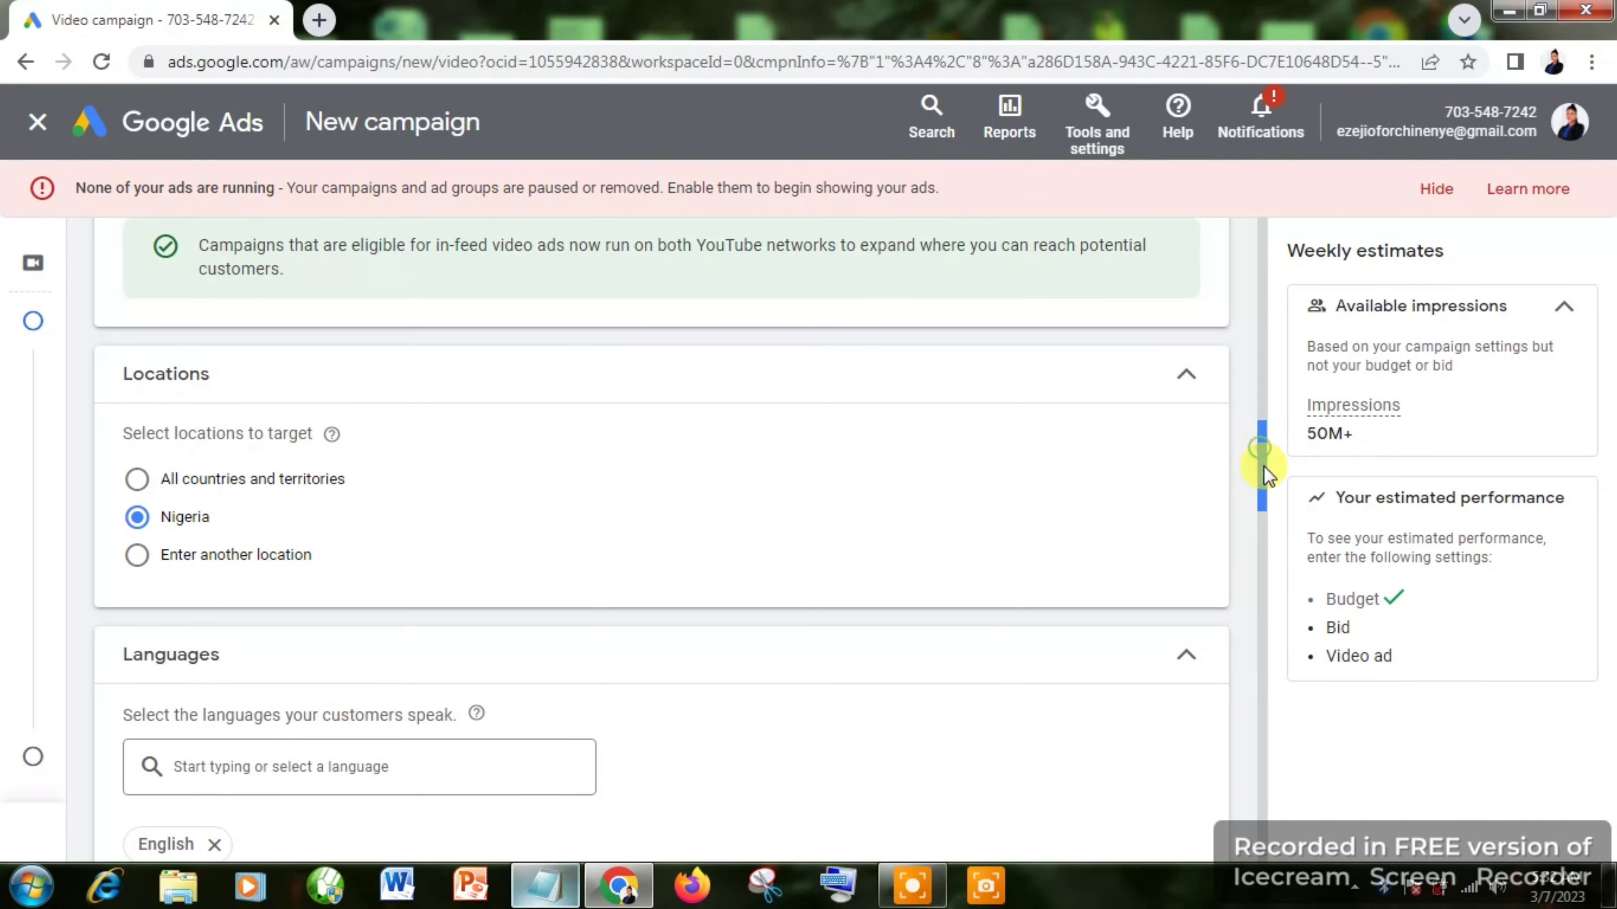
# Step: Search the campaign's language options for French, clear the search and close the list without adding a language
pyautogui.moveTo(1264, 466); pyautogui.dragTo(1266, 504)
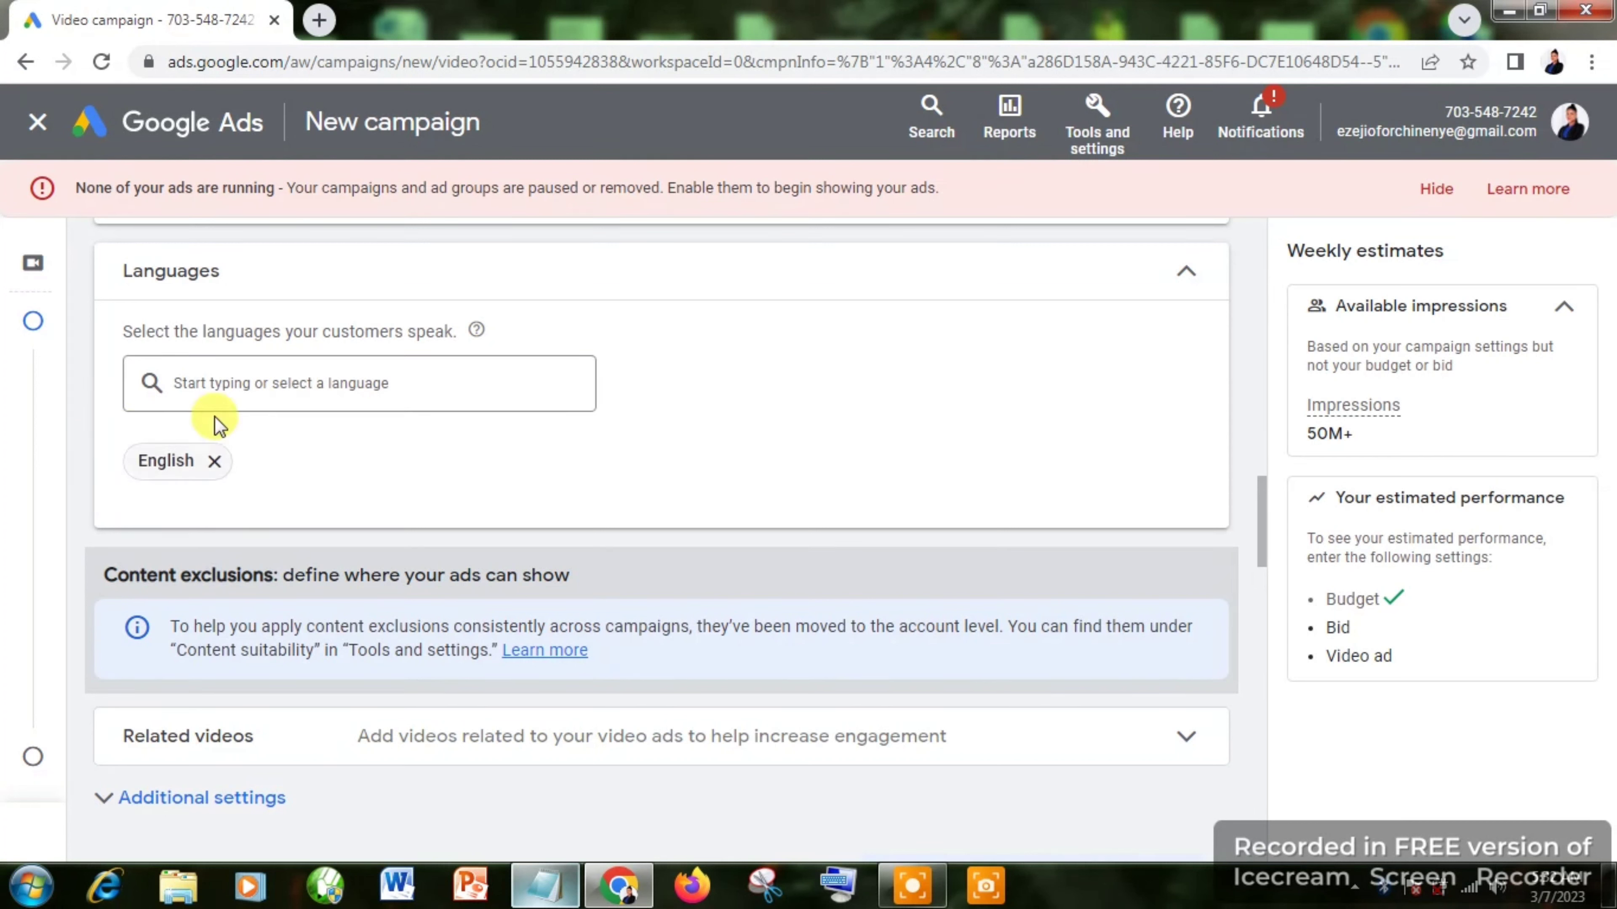
pyautogui.click(273, 384)
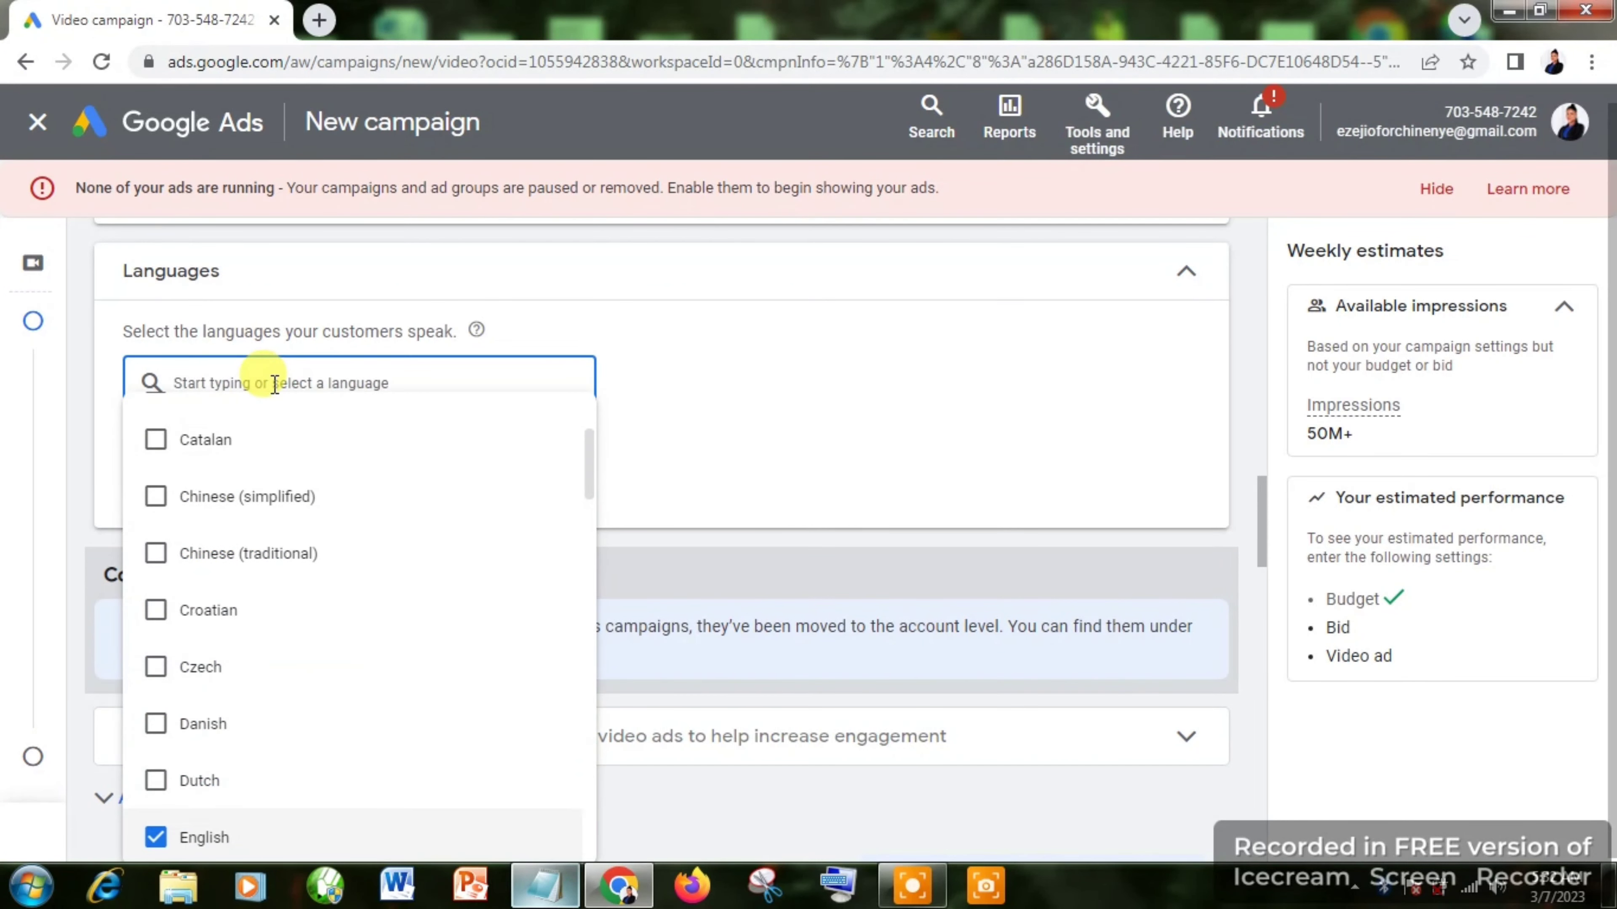
pyautogui.write('fre')
pyautogui.press('BackSpace')
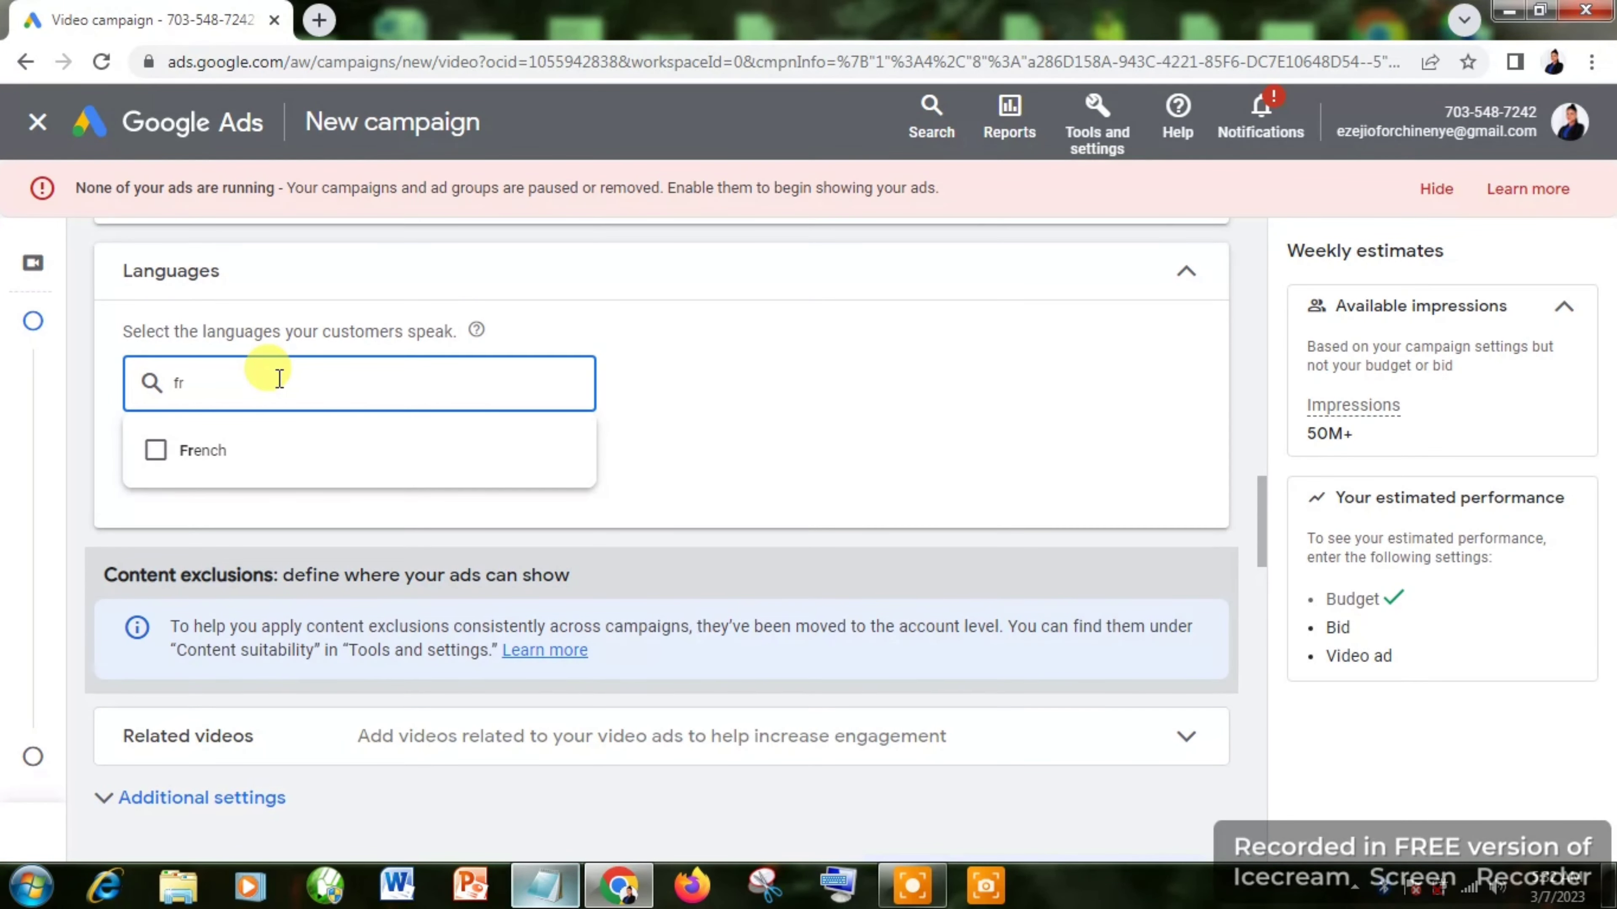
pyautogui.write('e')
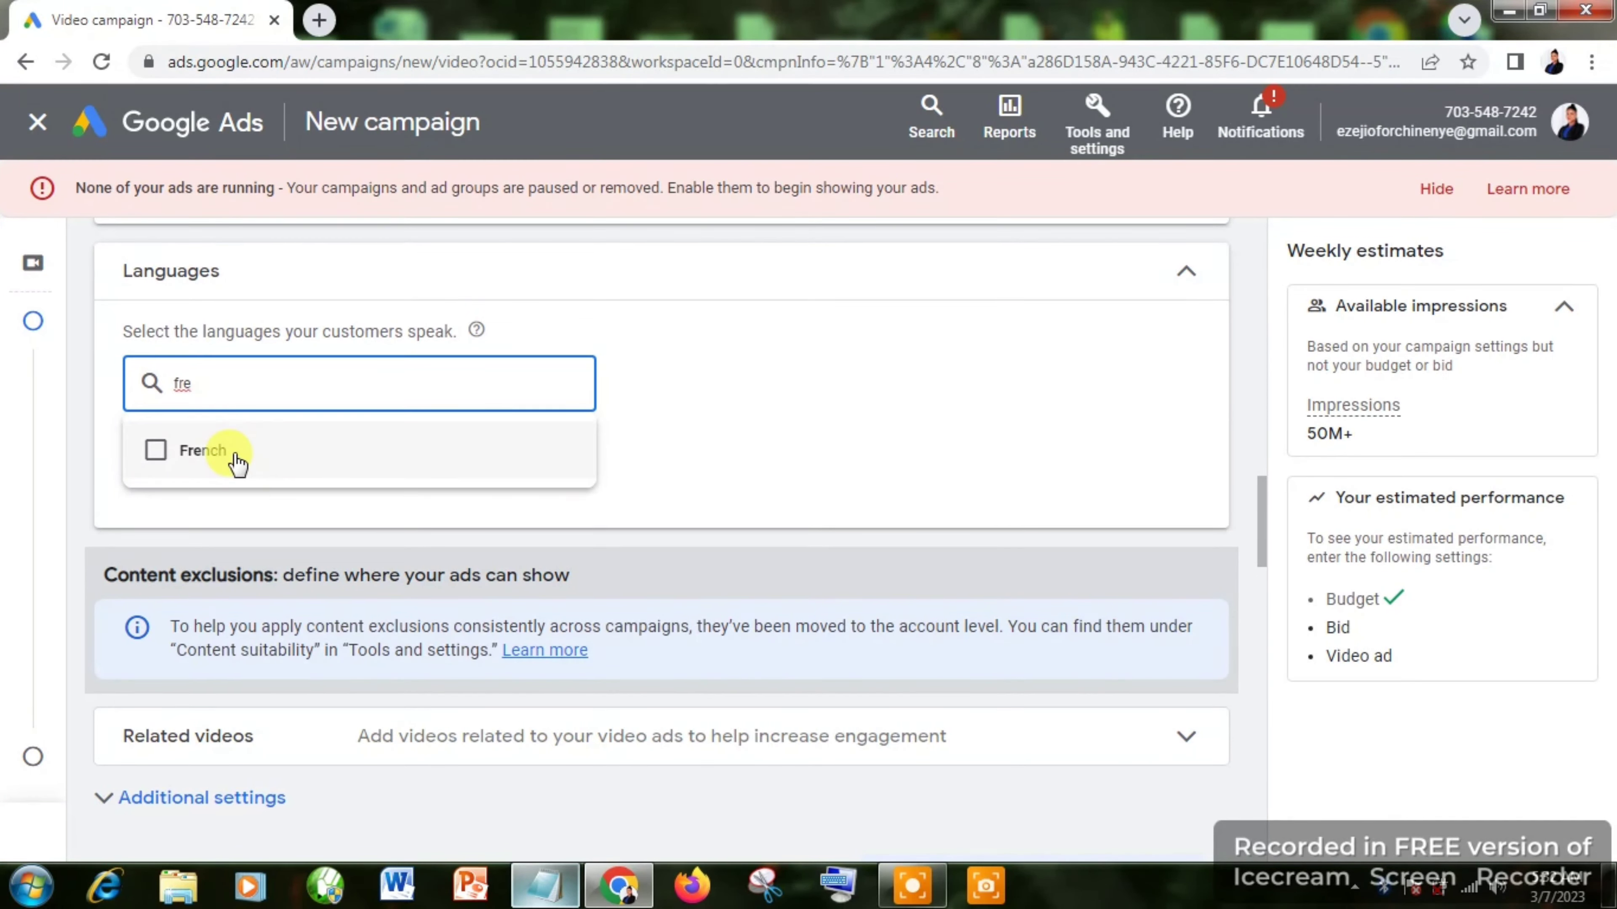
pyautogui.click(742, 438)
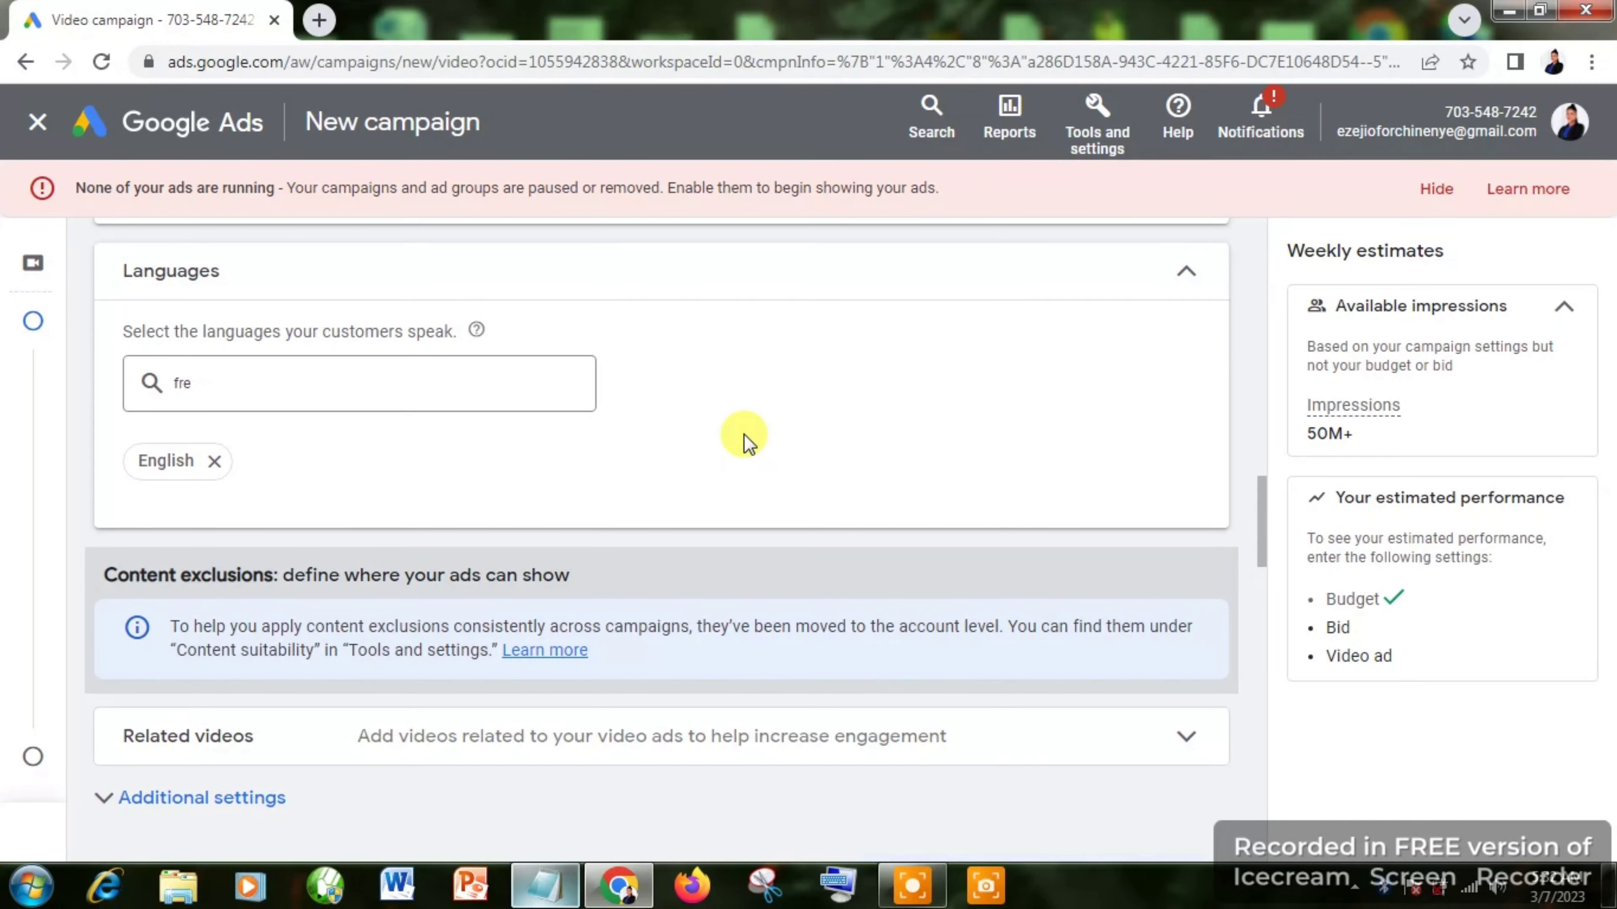
pyautogui.click(306, 367)
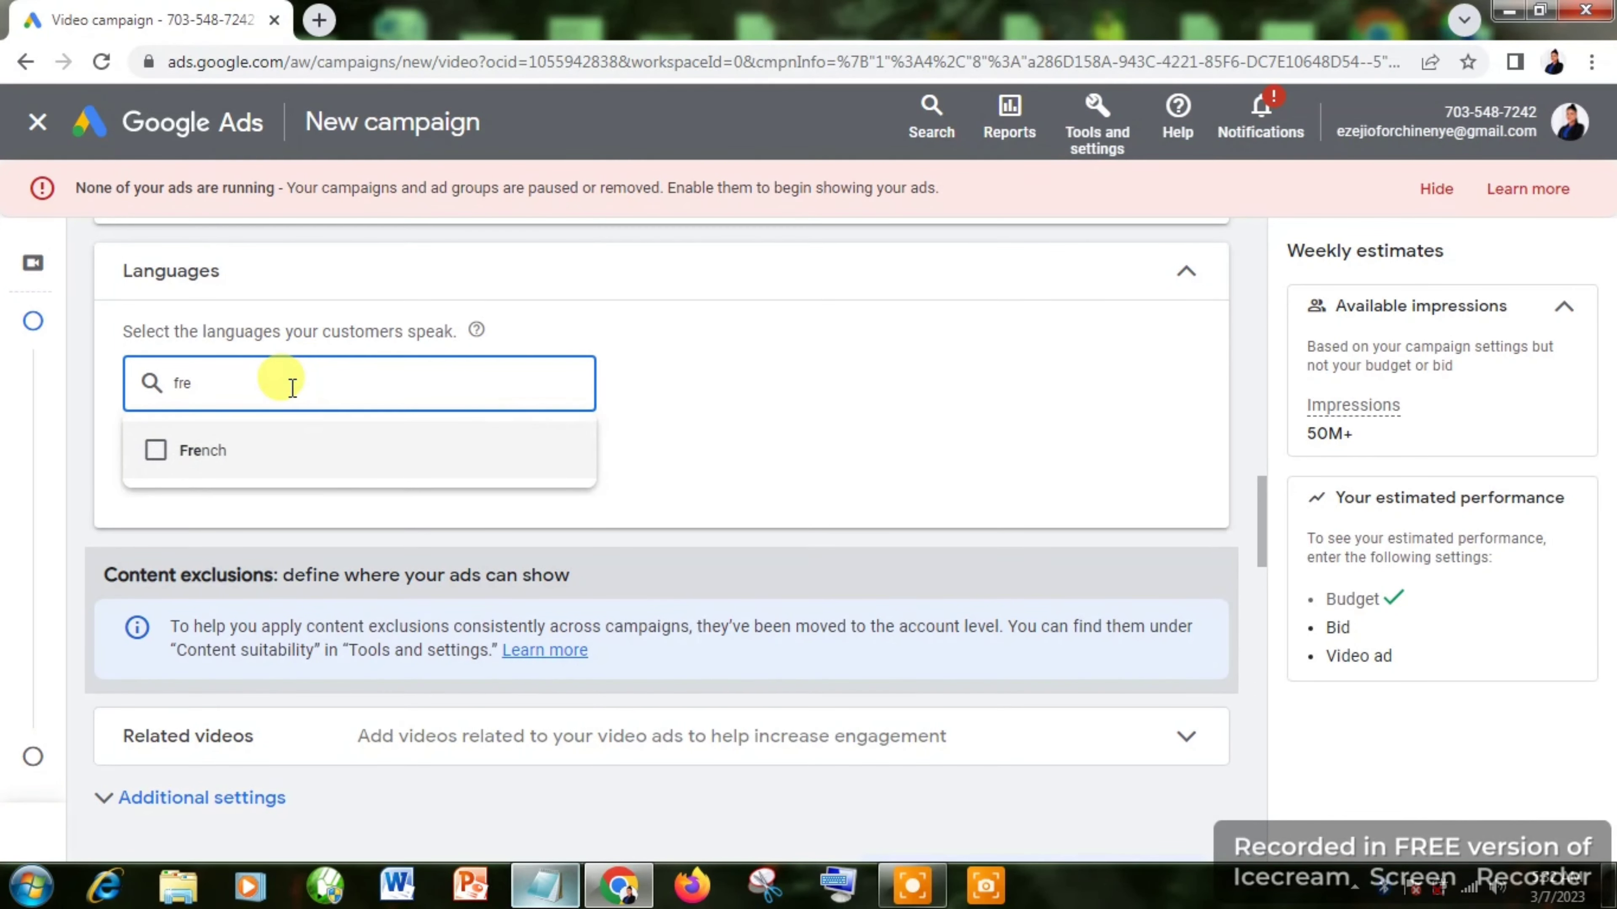
pyautogui.press('BackSpace')
pyautogui.press('BackSpace')
pyautogui.press('BackSpace')
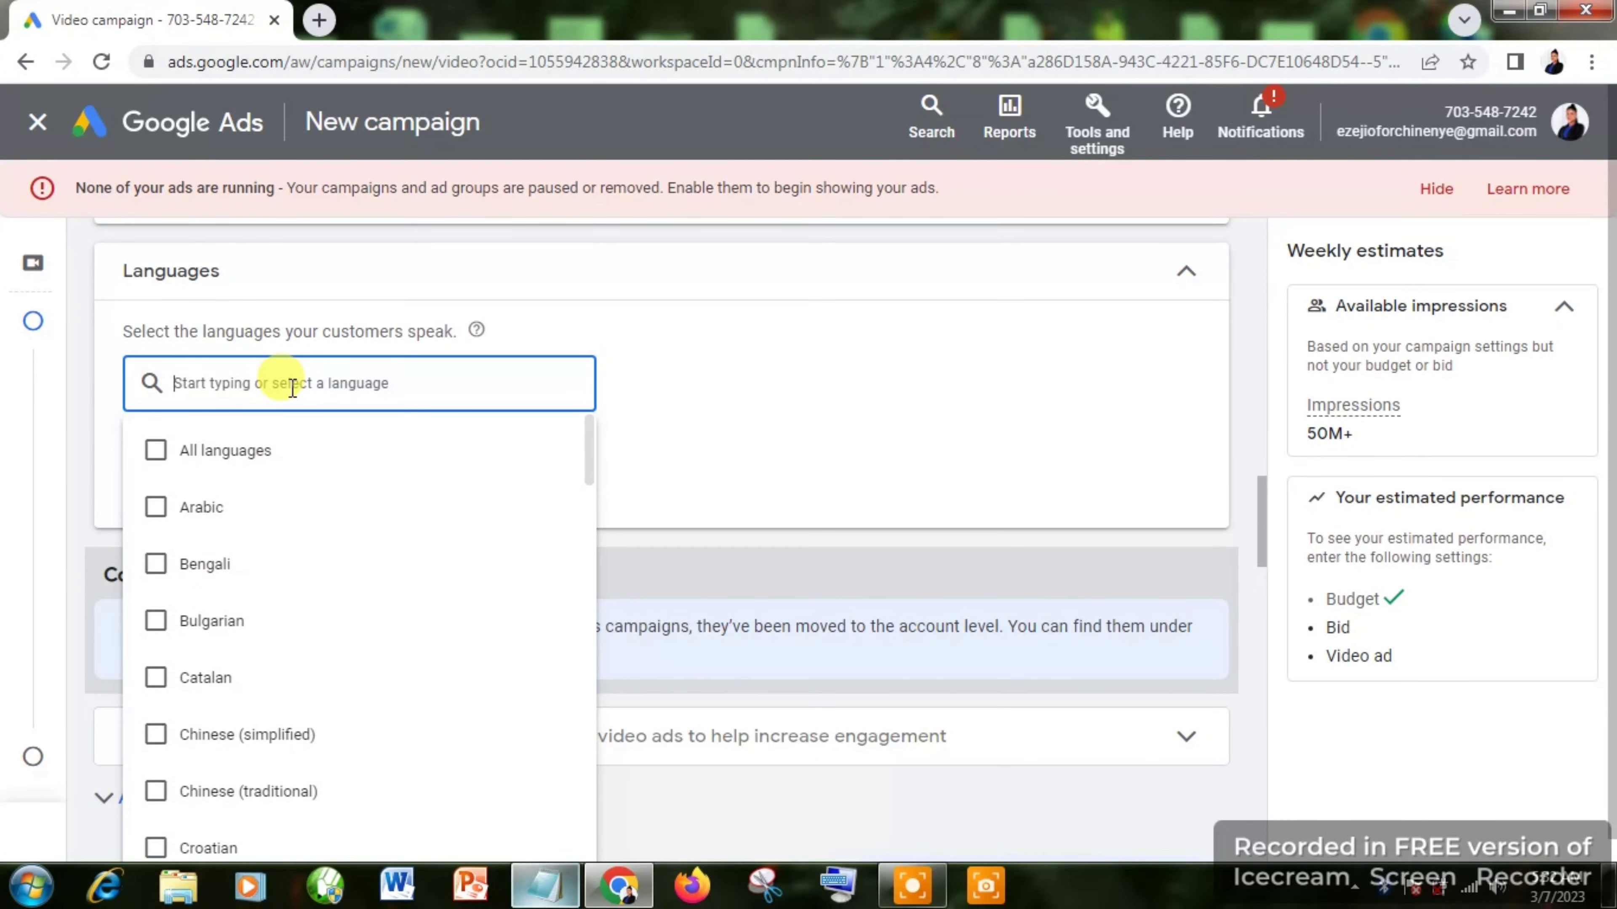
pyautogui.click(828, 374)
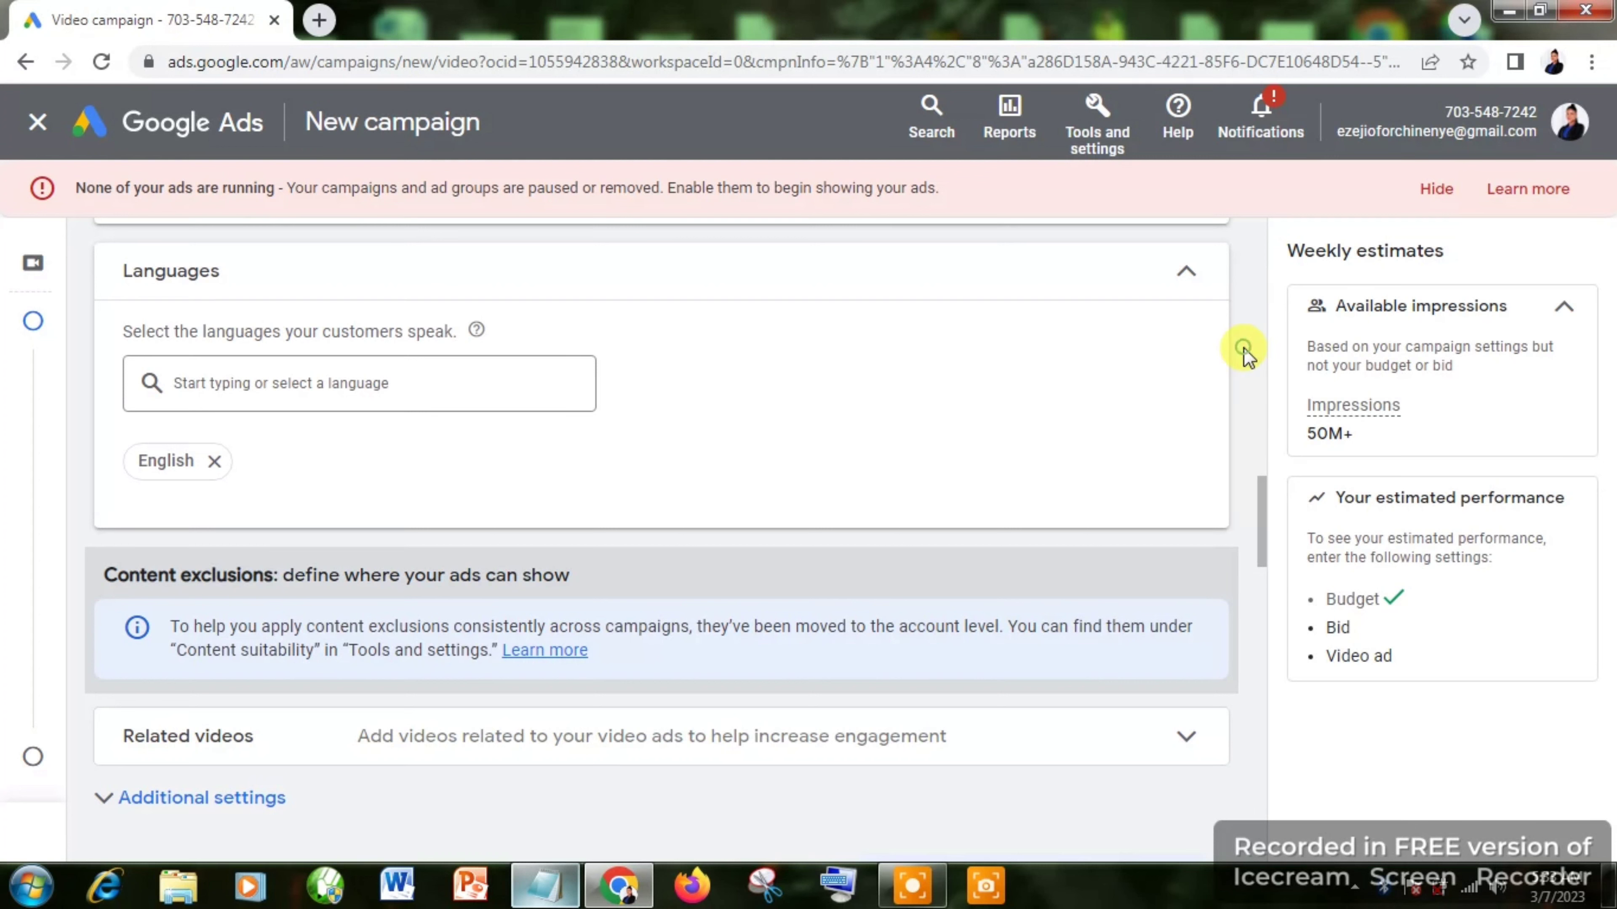
# Step: Expand the campaign's additional settings and open the Devices settings
pyautogui.click(915, 889)
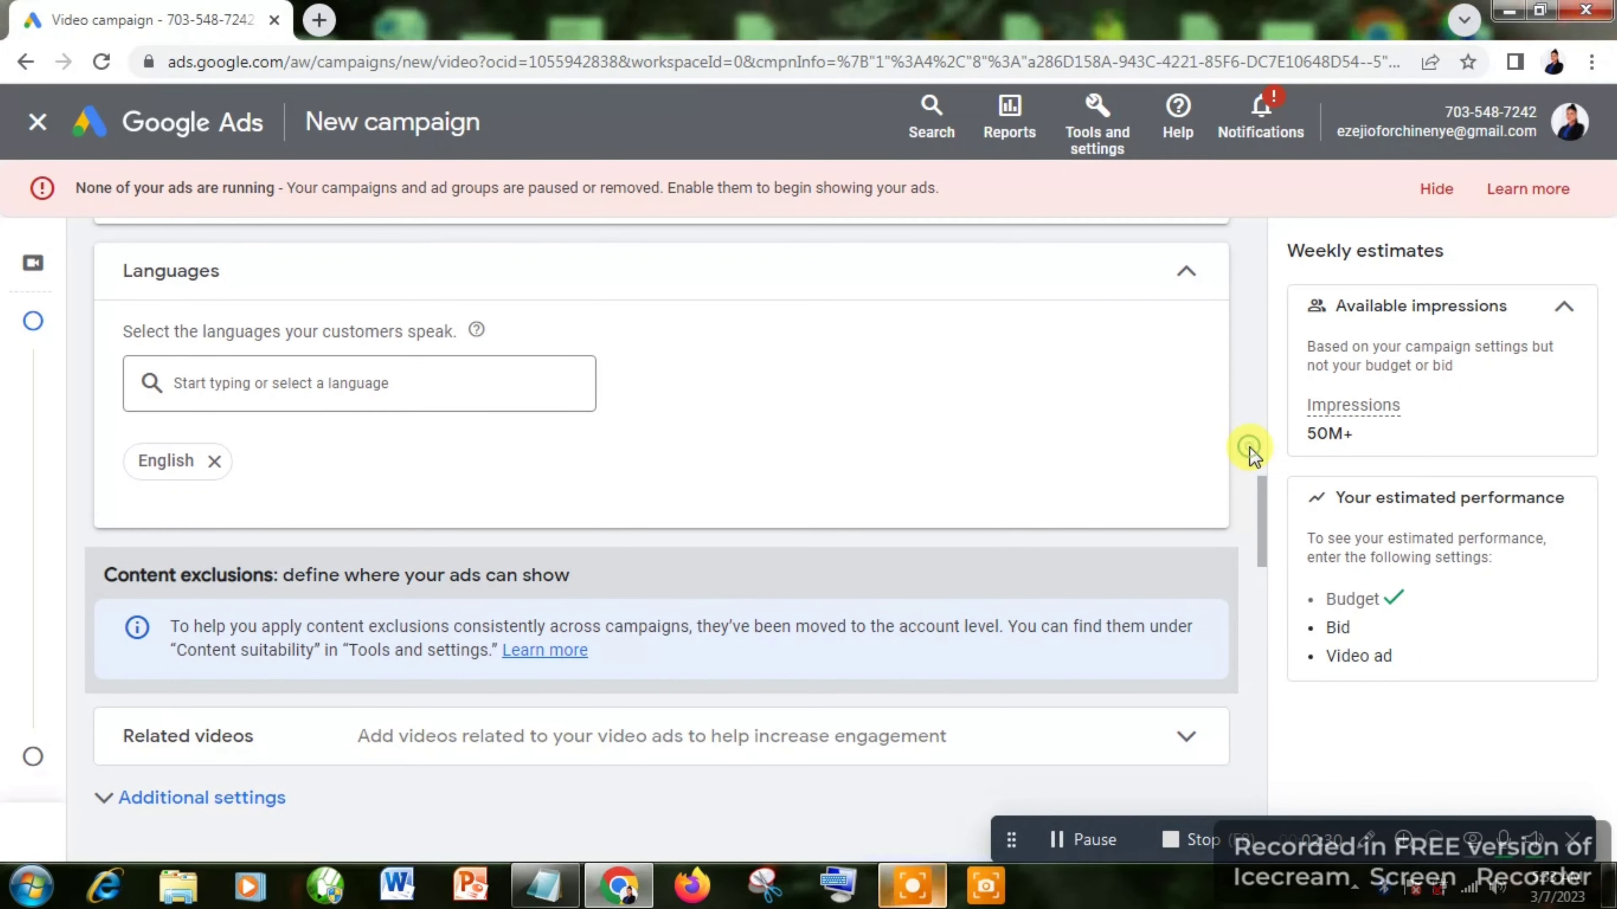
pyautogui.scroll(-3, 1257, 449)
pyautogui.scroll(-2, 1252, 453)
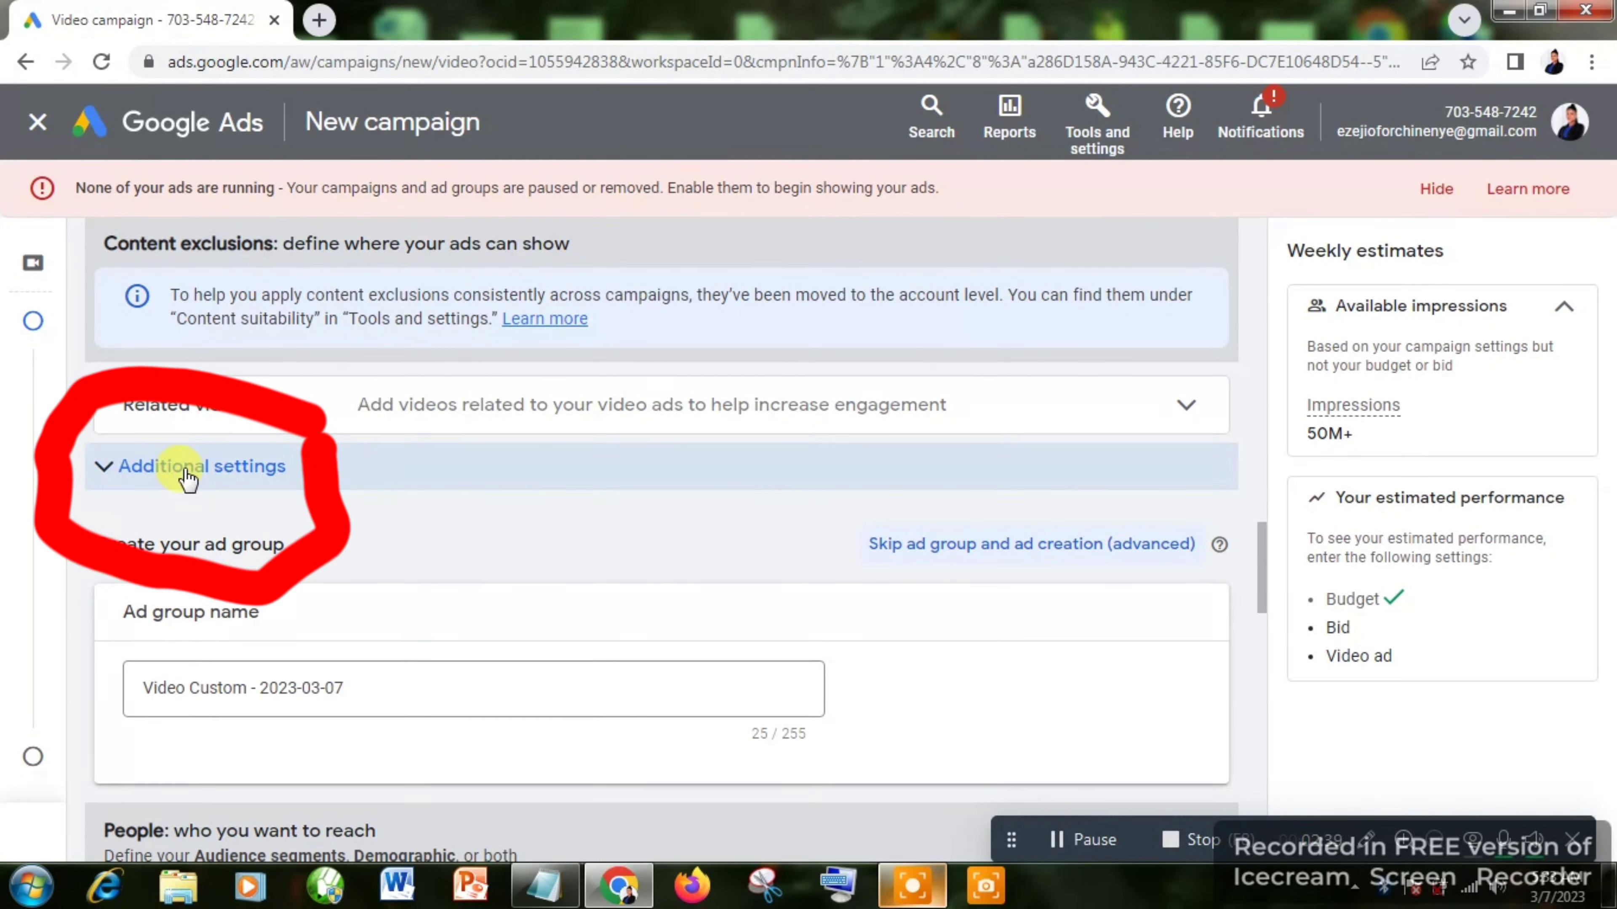
pyautogui.click(216, 476)
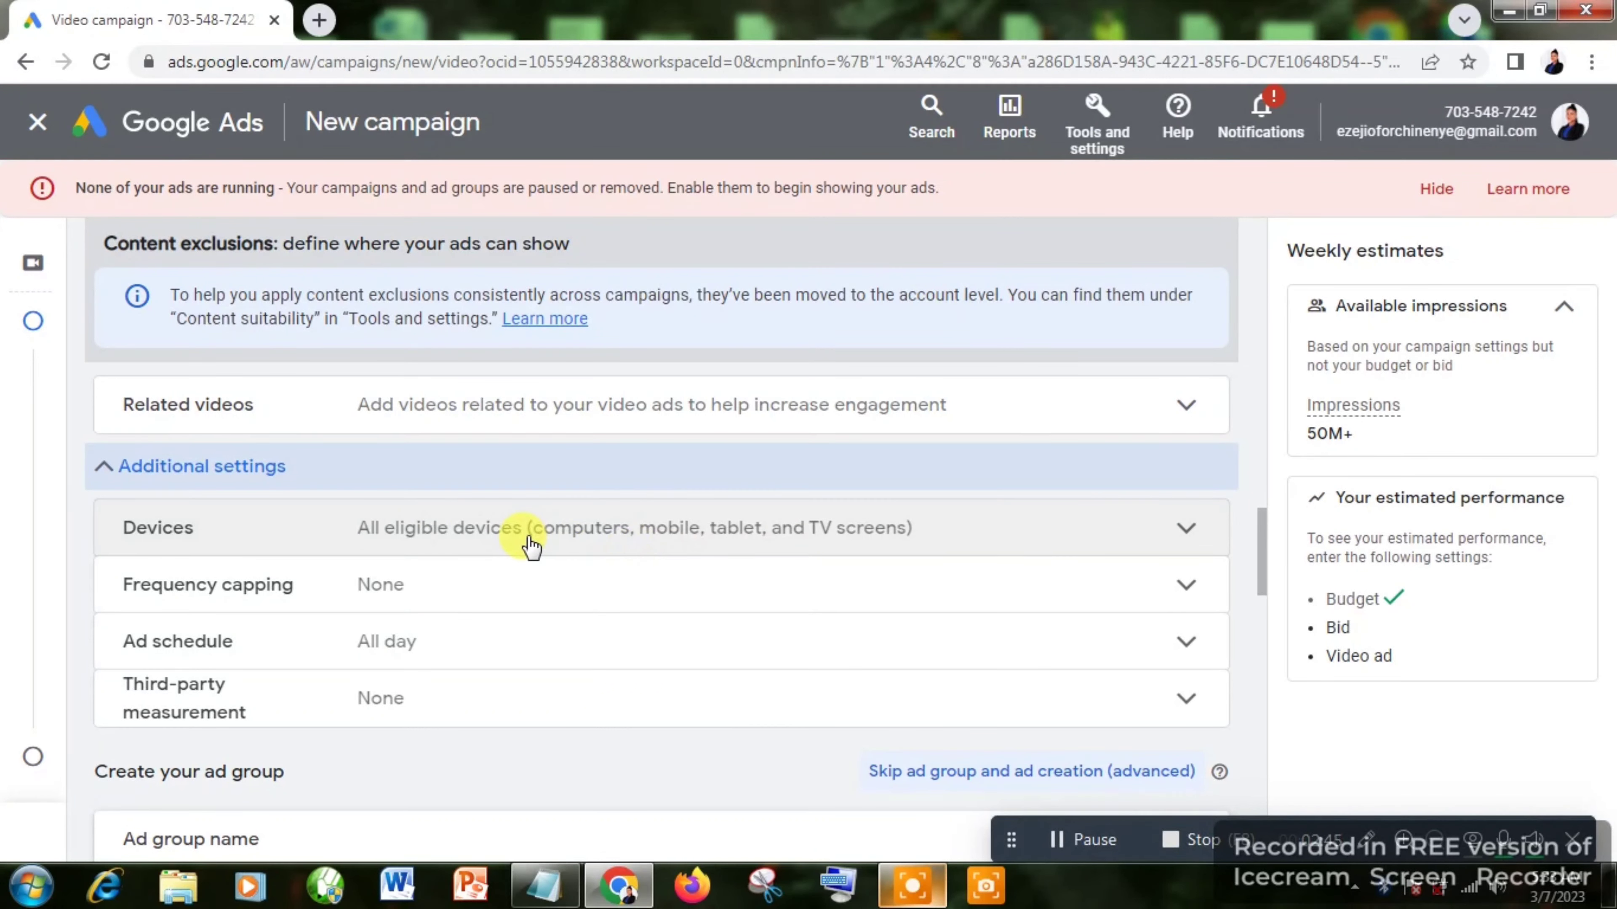
pyautogui.click(618, 530)
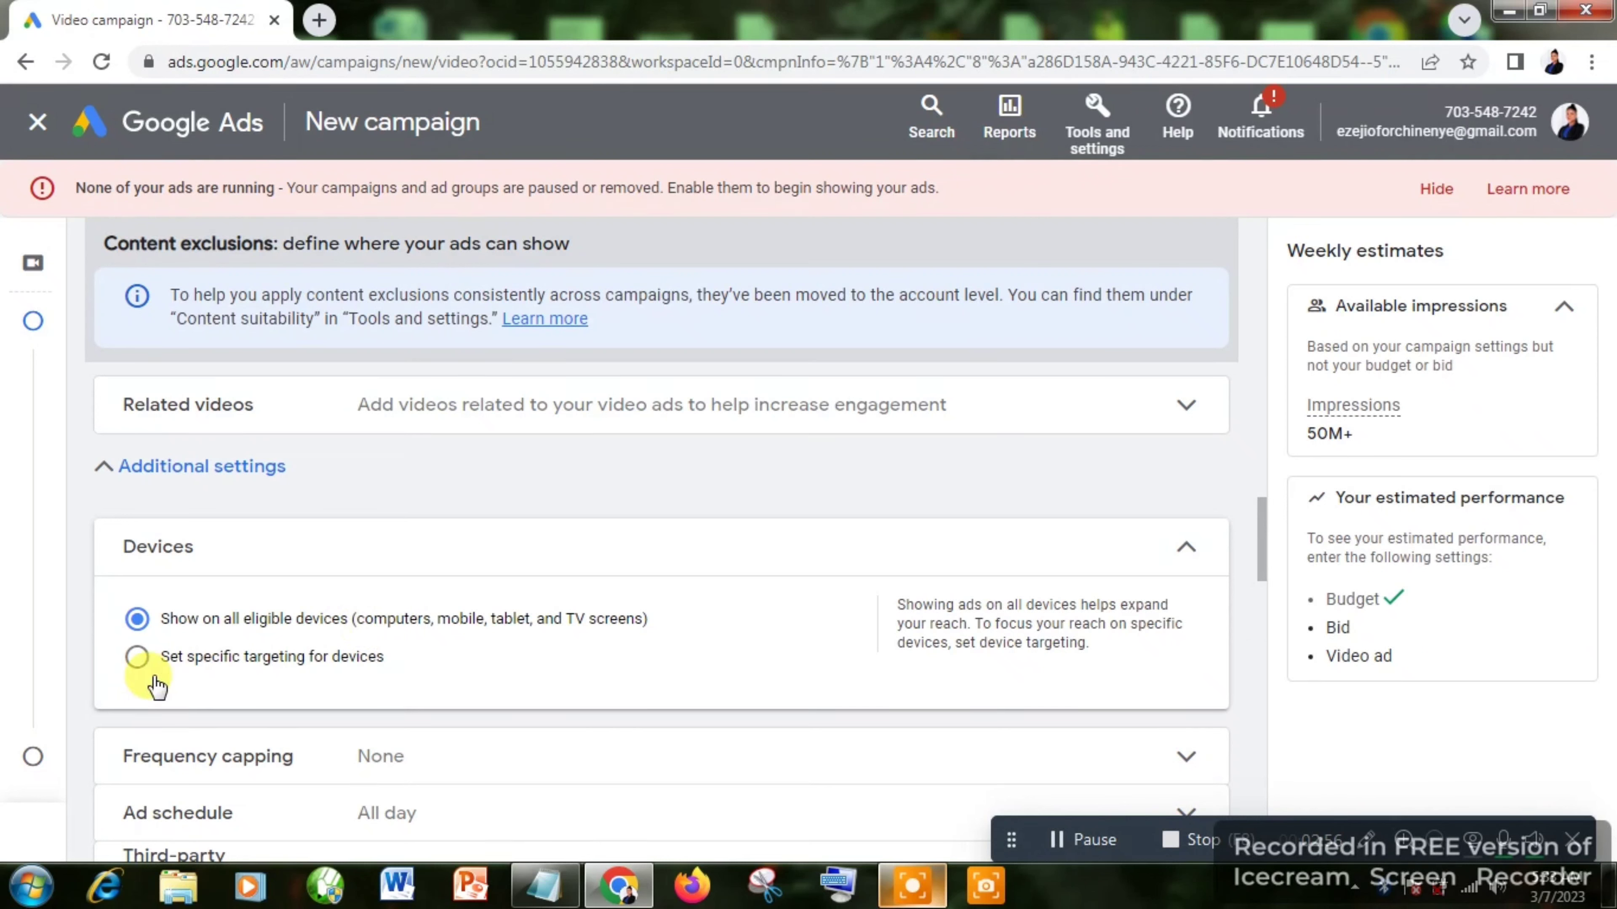
# Step: Set specific targeting for devices and exclude TV screens and tablets
pyautogui.click(138, 658)
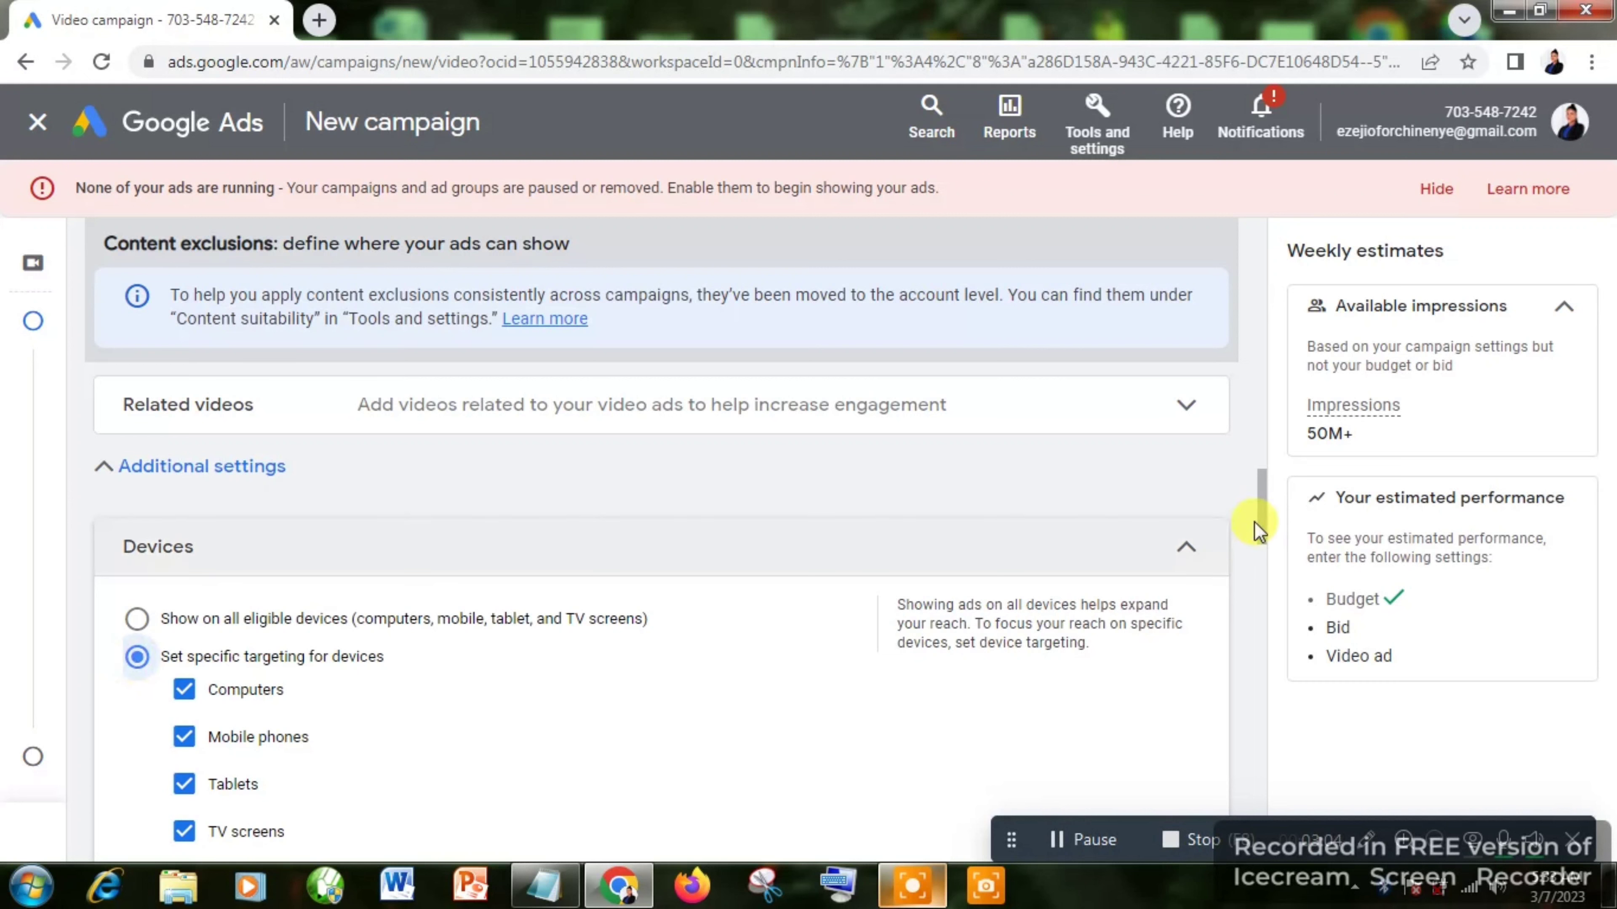
pyautogui.scroll(-5, 1257, 529)
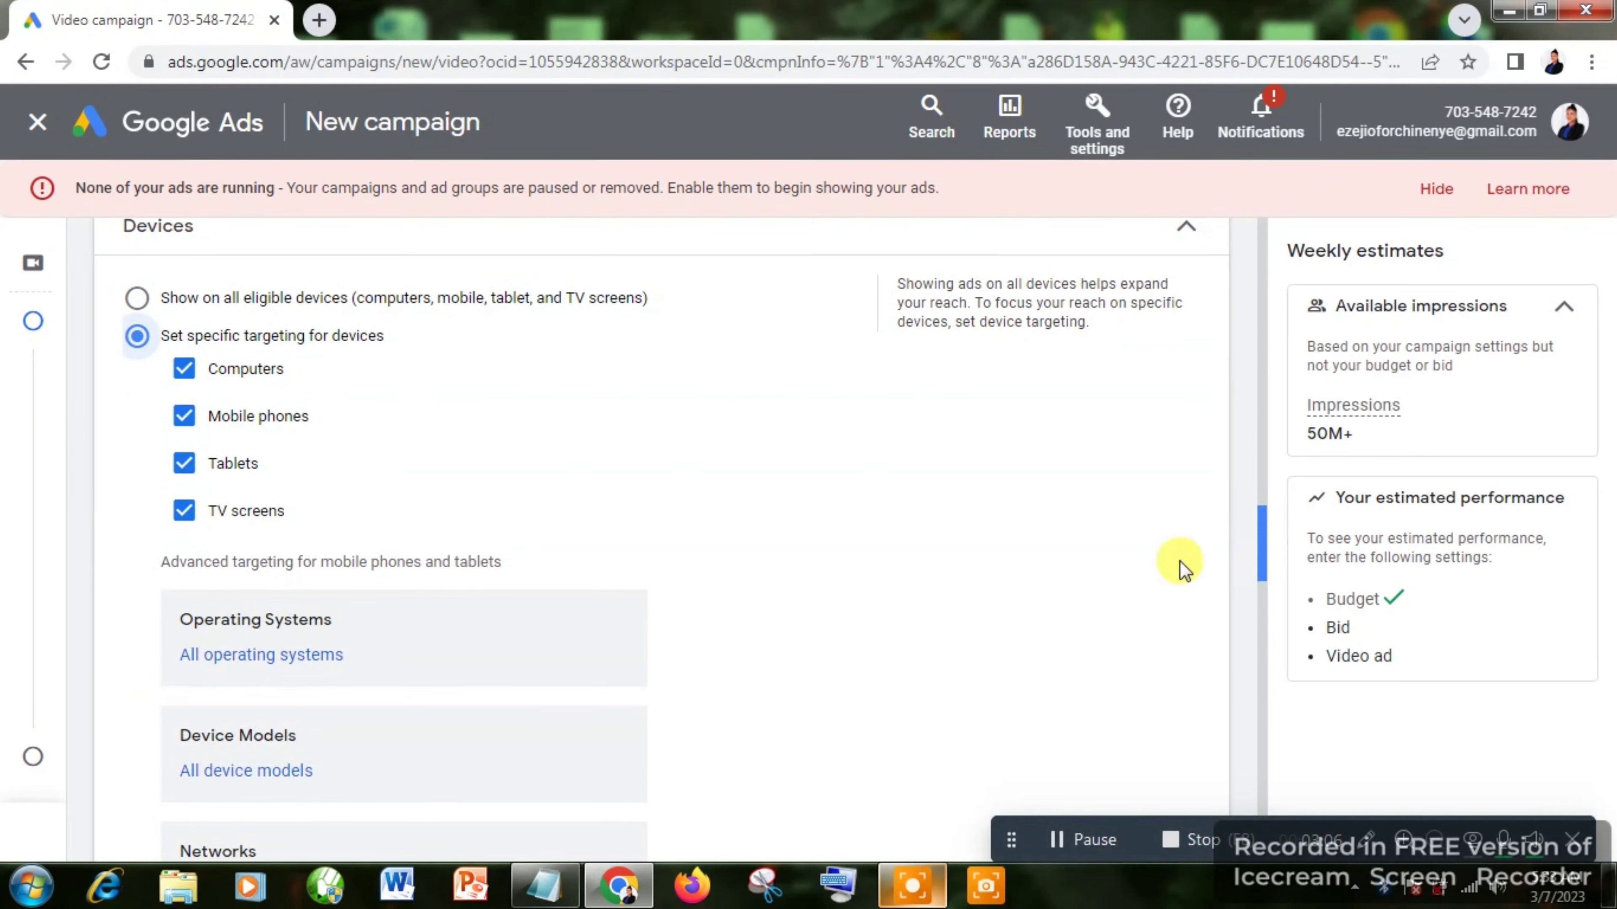
pyautogui.click(185, 516)
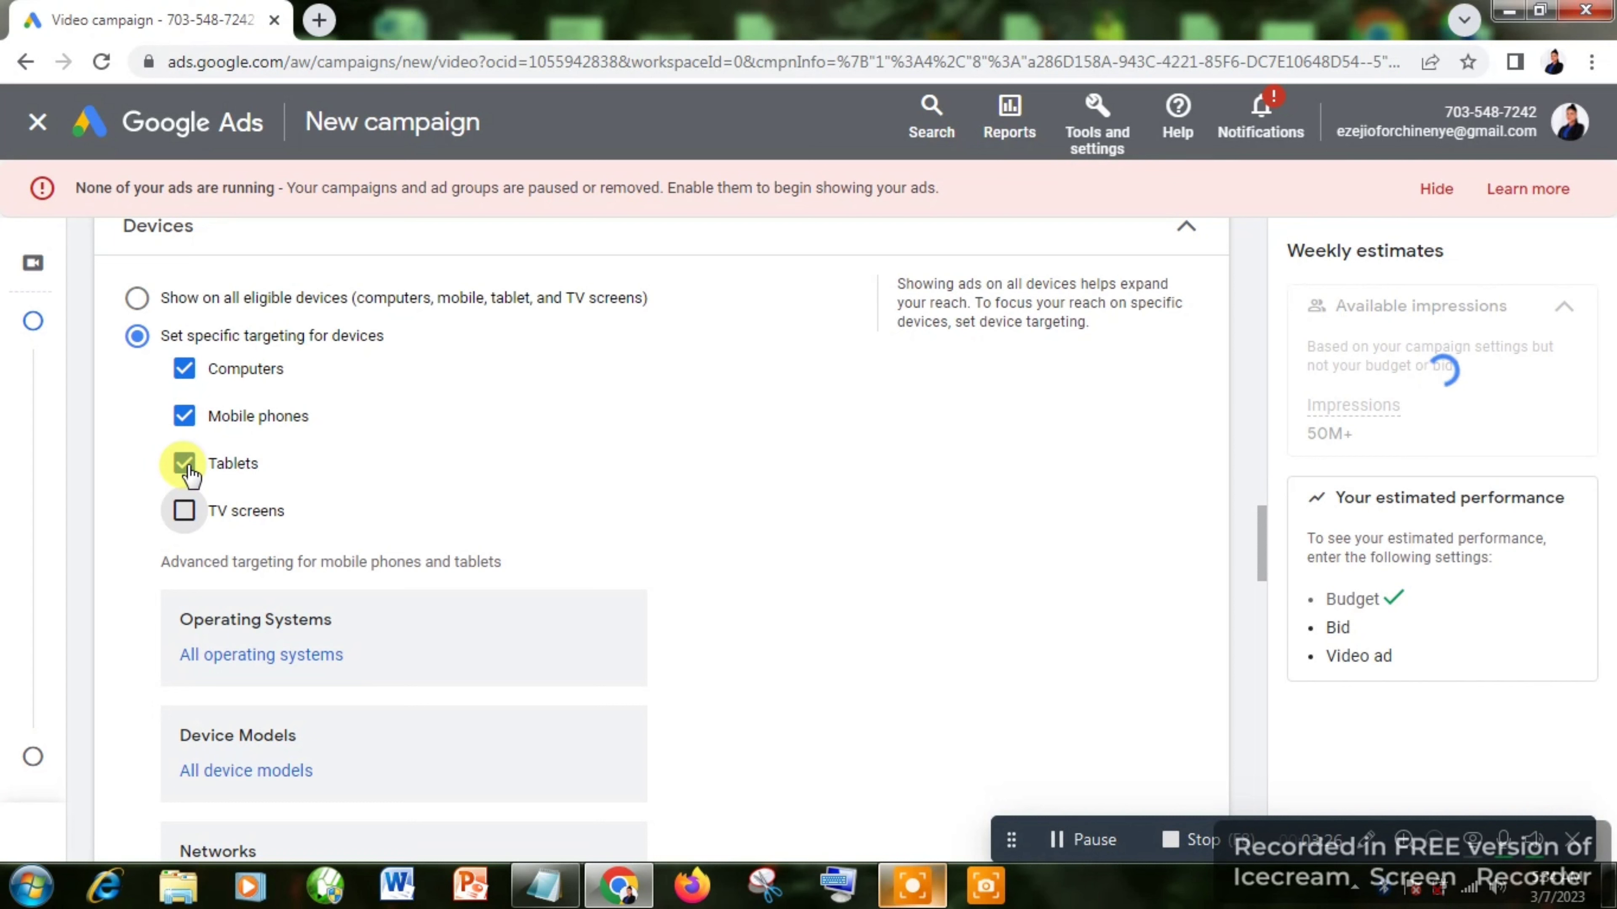
pyautogui.click(189, 471)
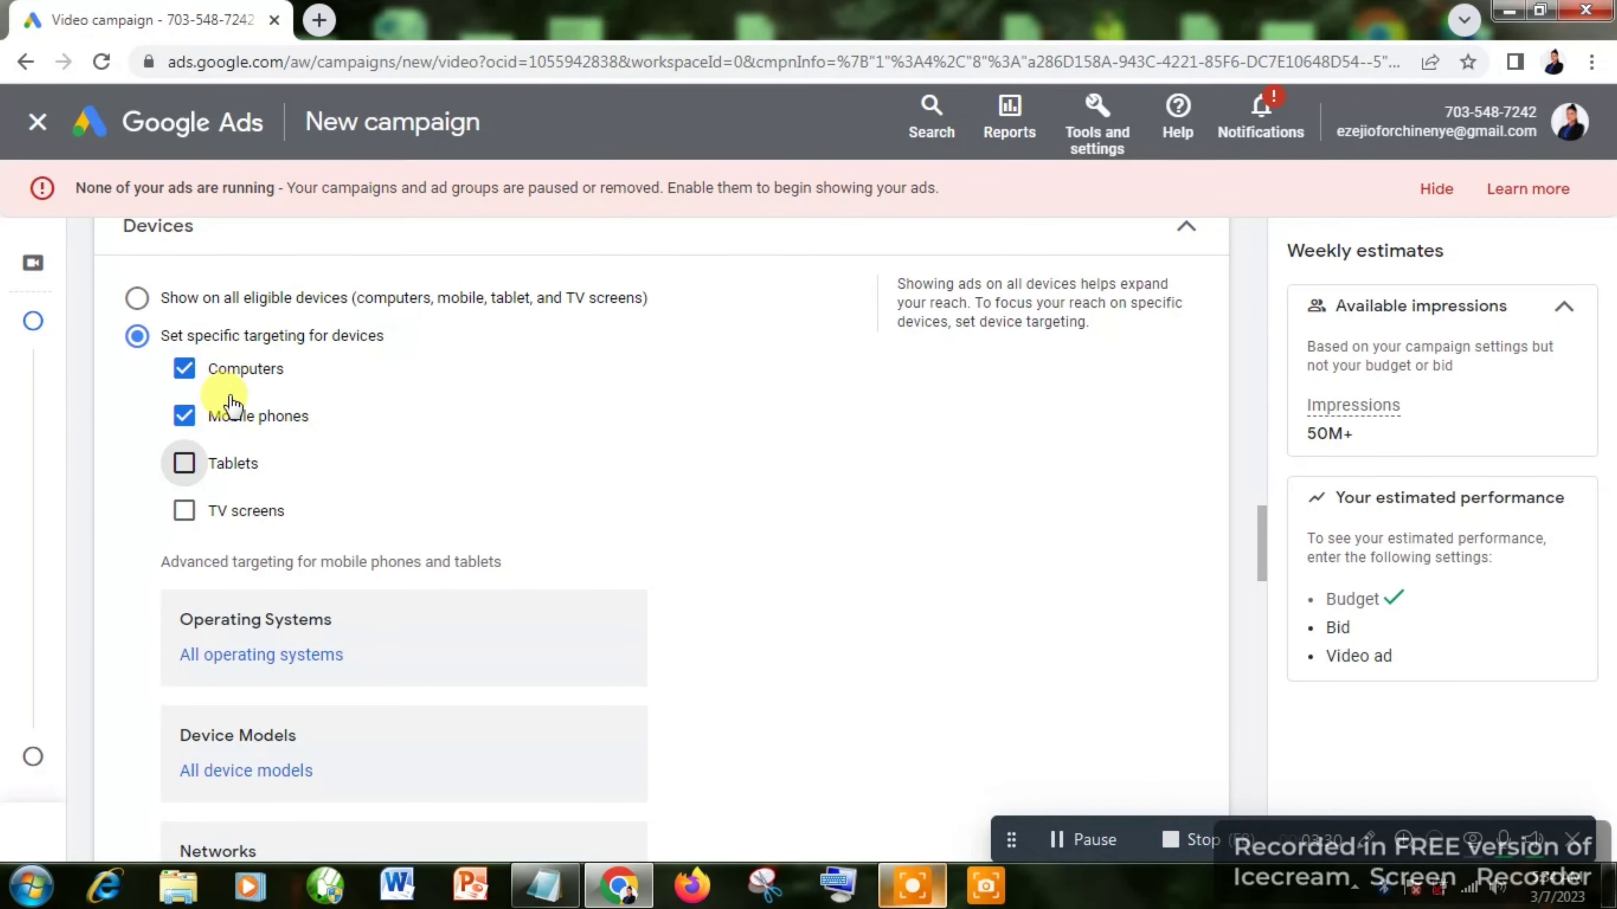
# Step: Close the Devices settings and cap the campaign's view frequency at 1 view per day
pyautogui.click(1188, 230)
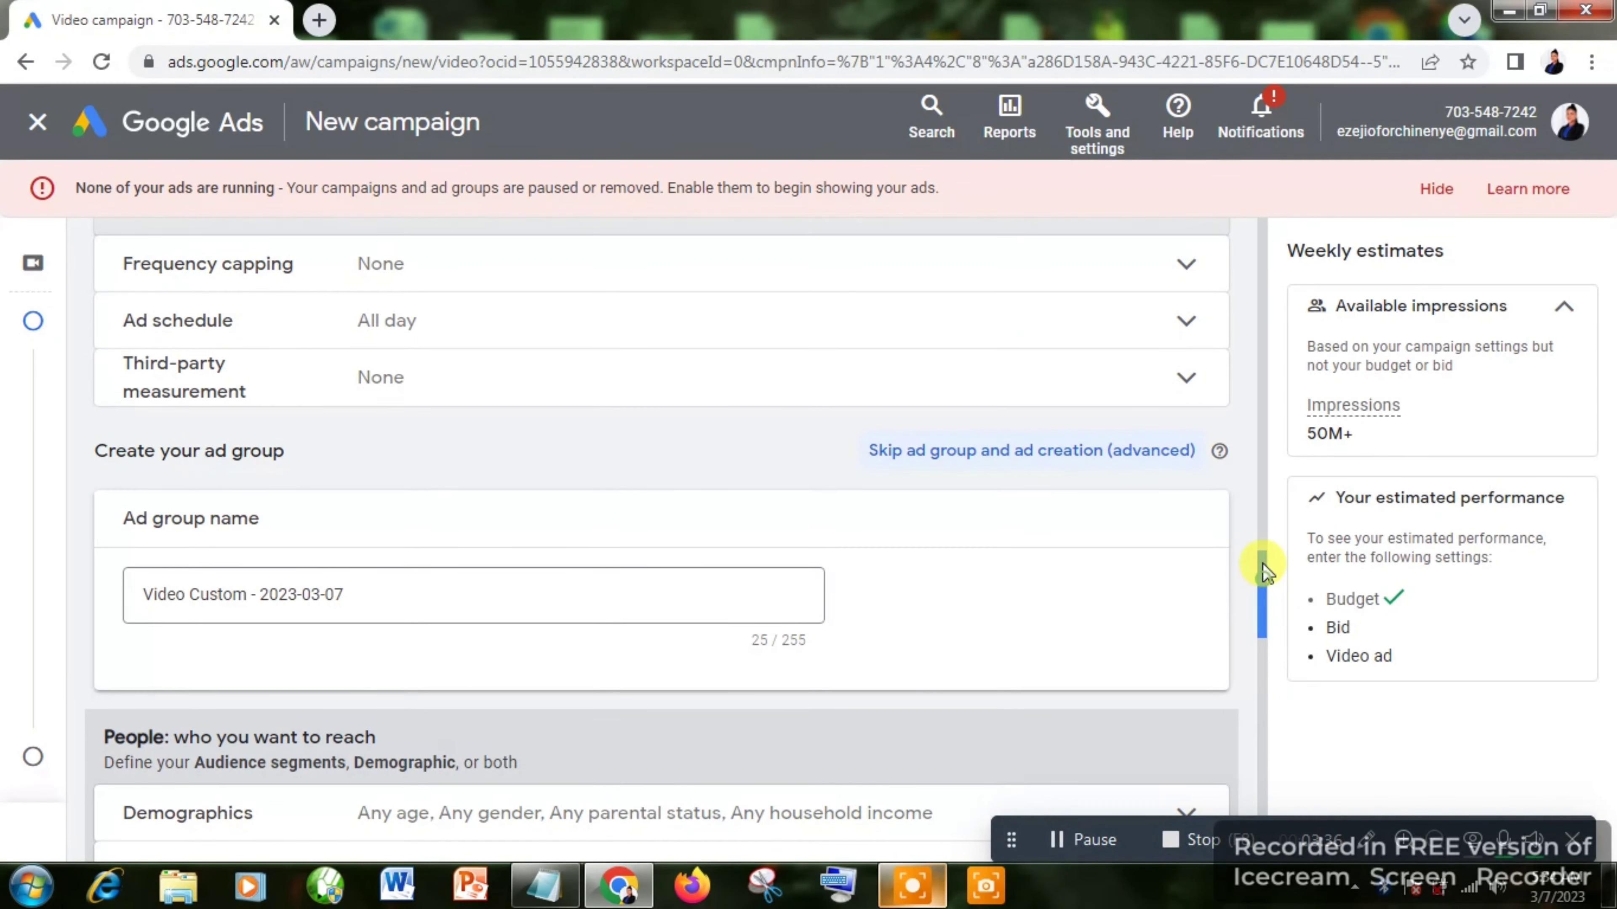
pyautogui.moveTo(1263, 581); pyautogui.dragTo(1267, 560)
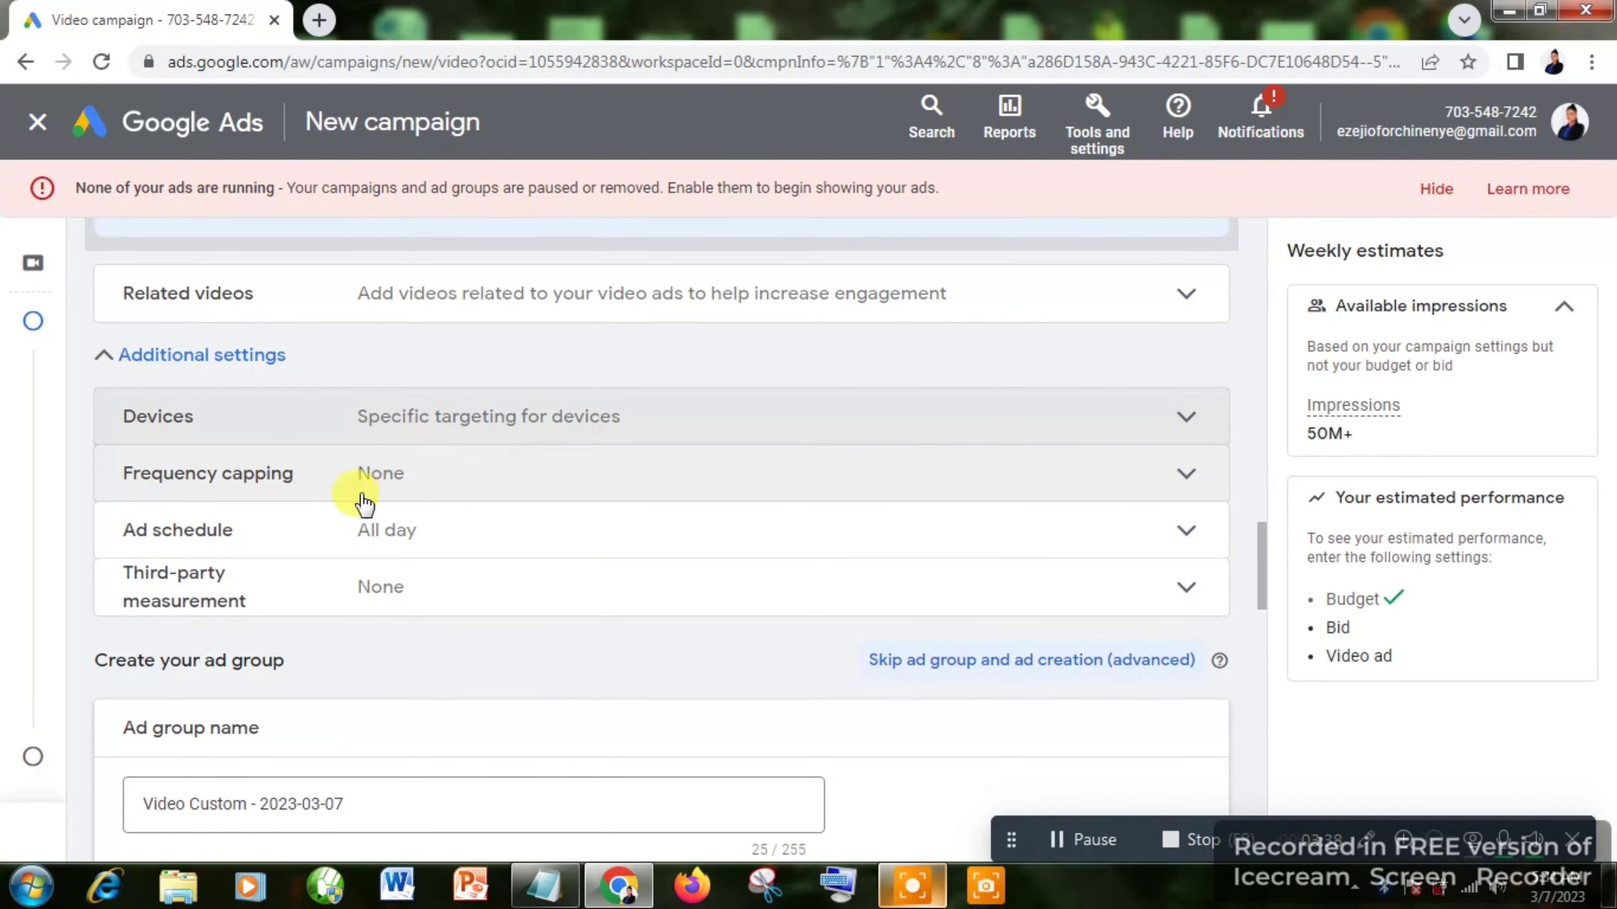
pyautogui.click(243, 487)
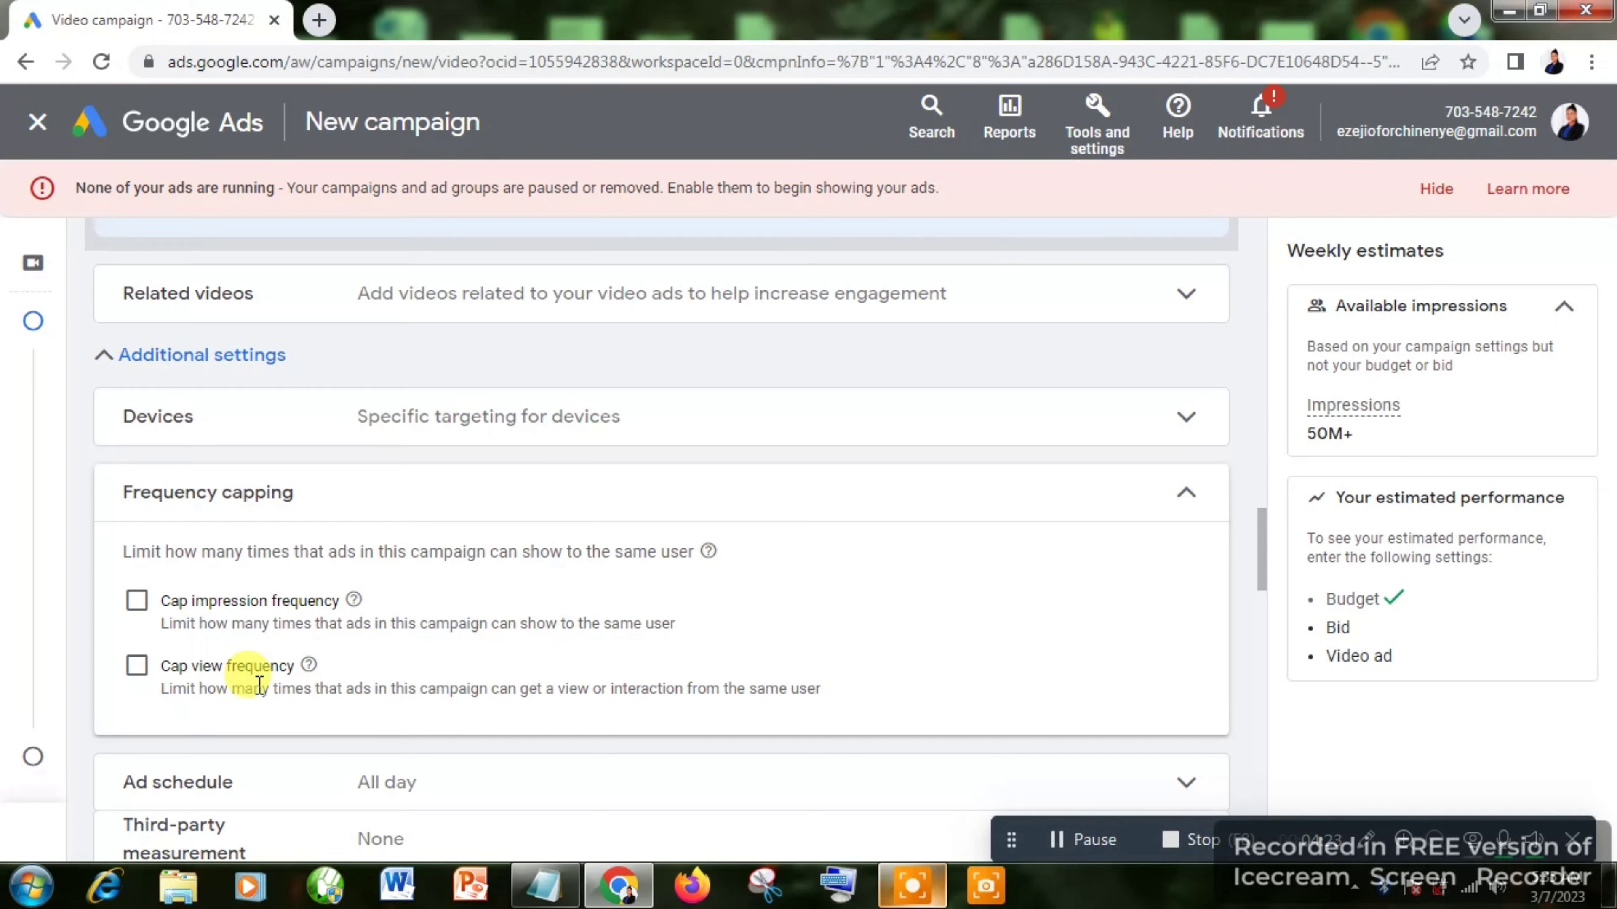
pyautogui.click(141, 670)
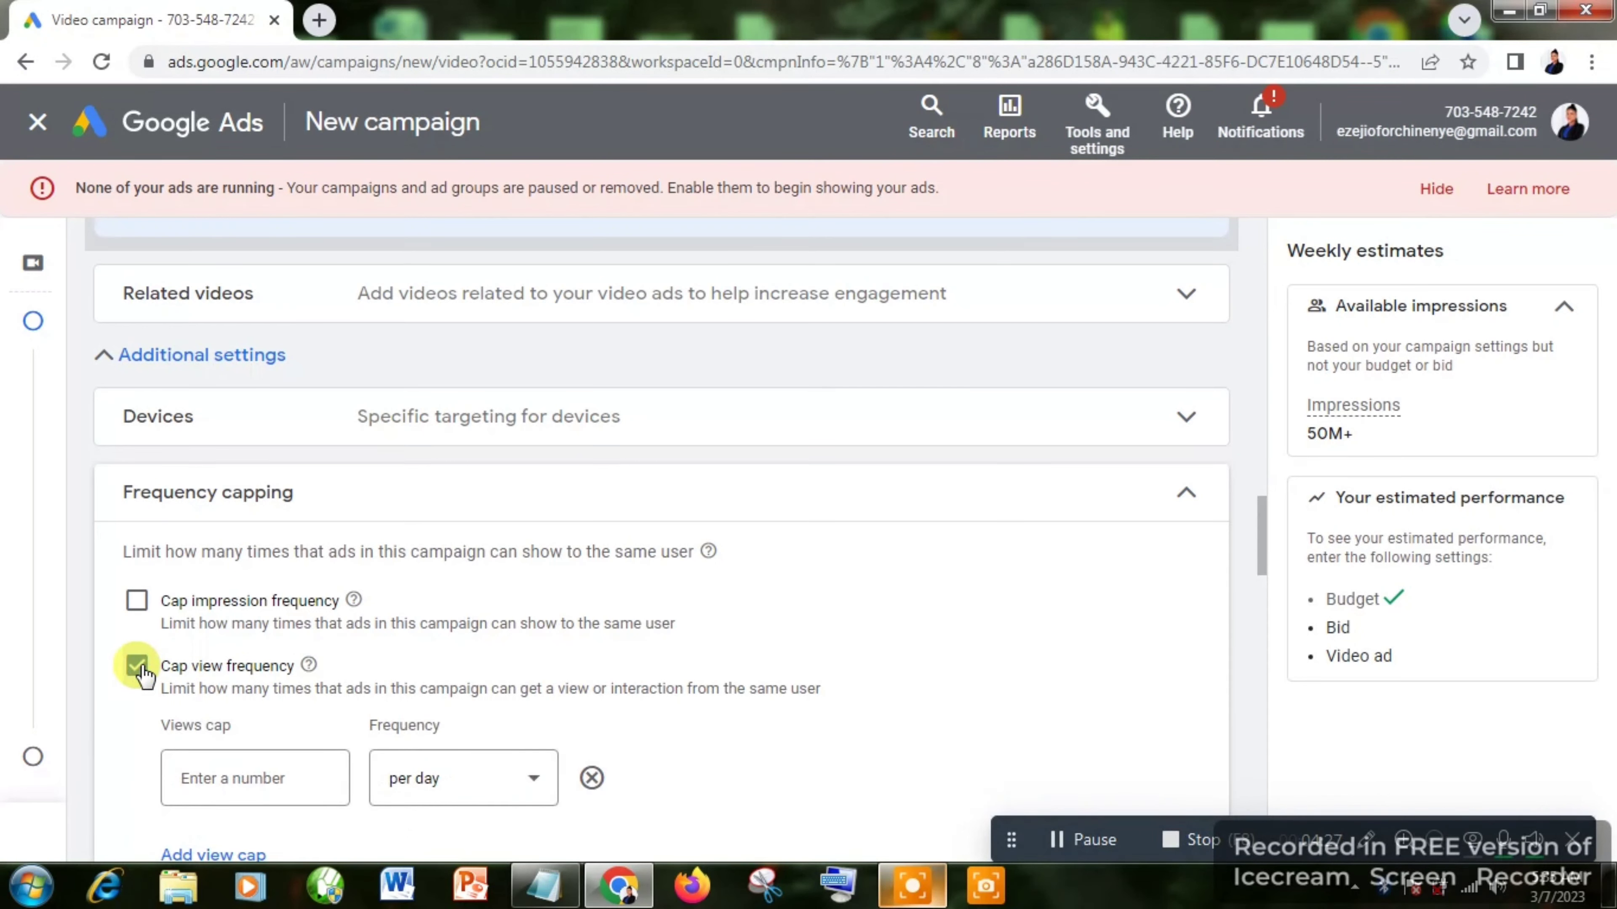
pyautogui.click(231, 780)
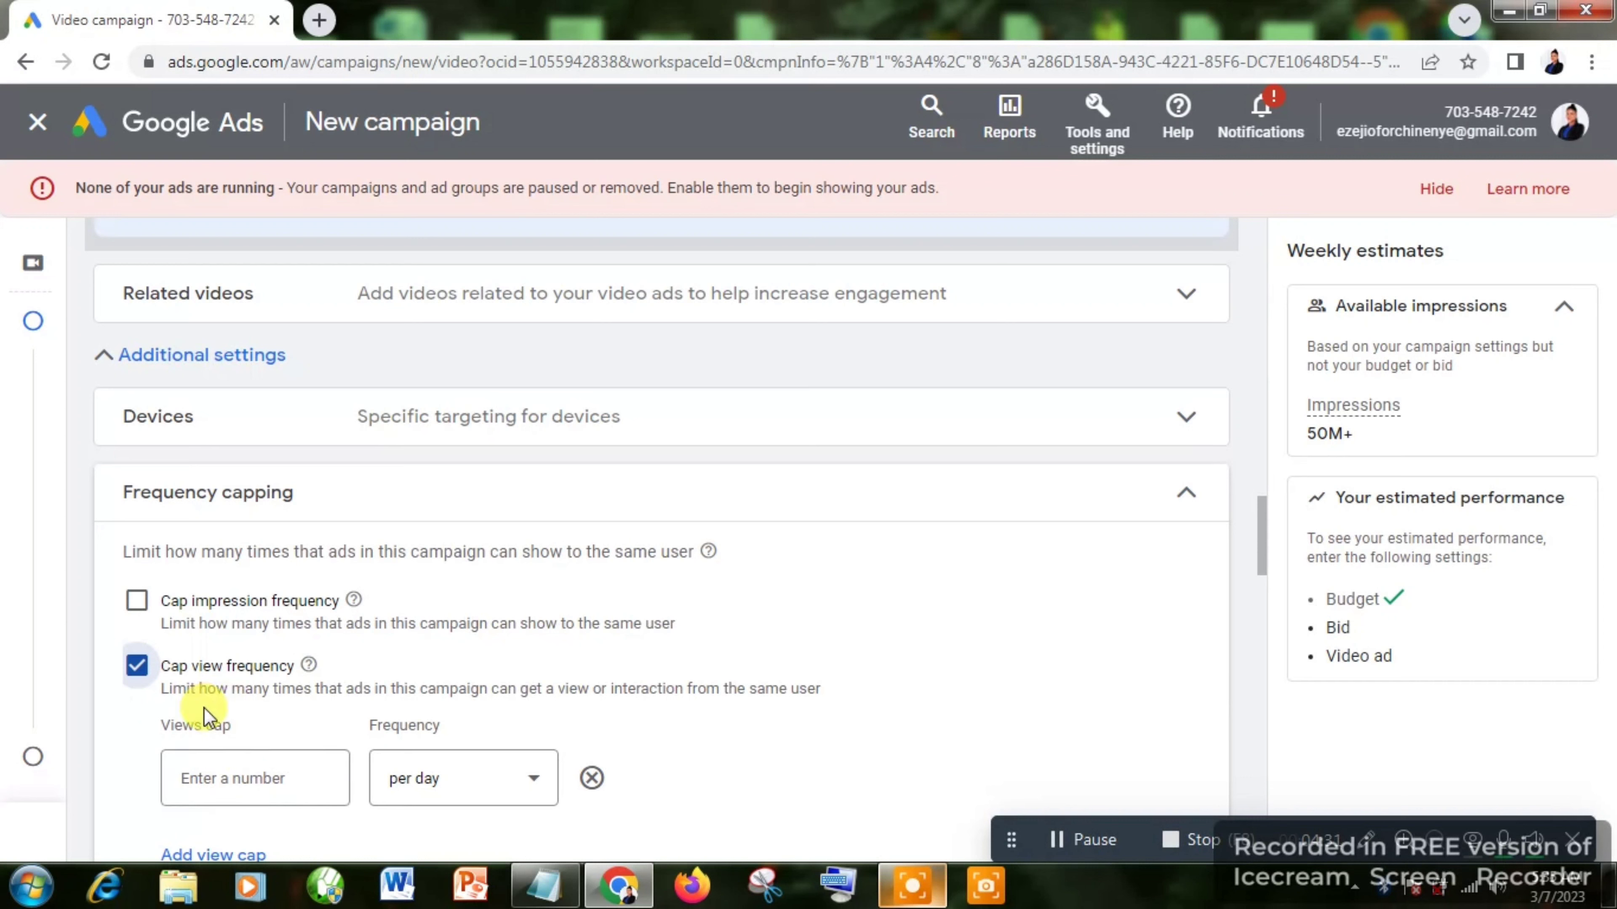
pyautogui.click(270, 778)
pyautogui.write('1')
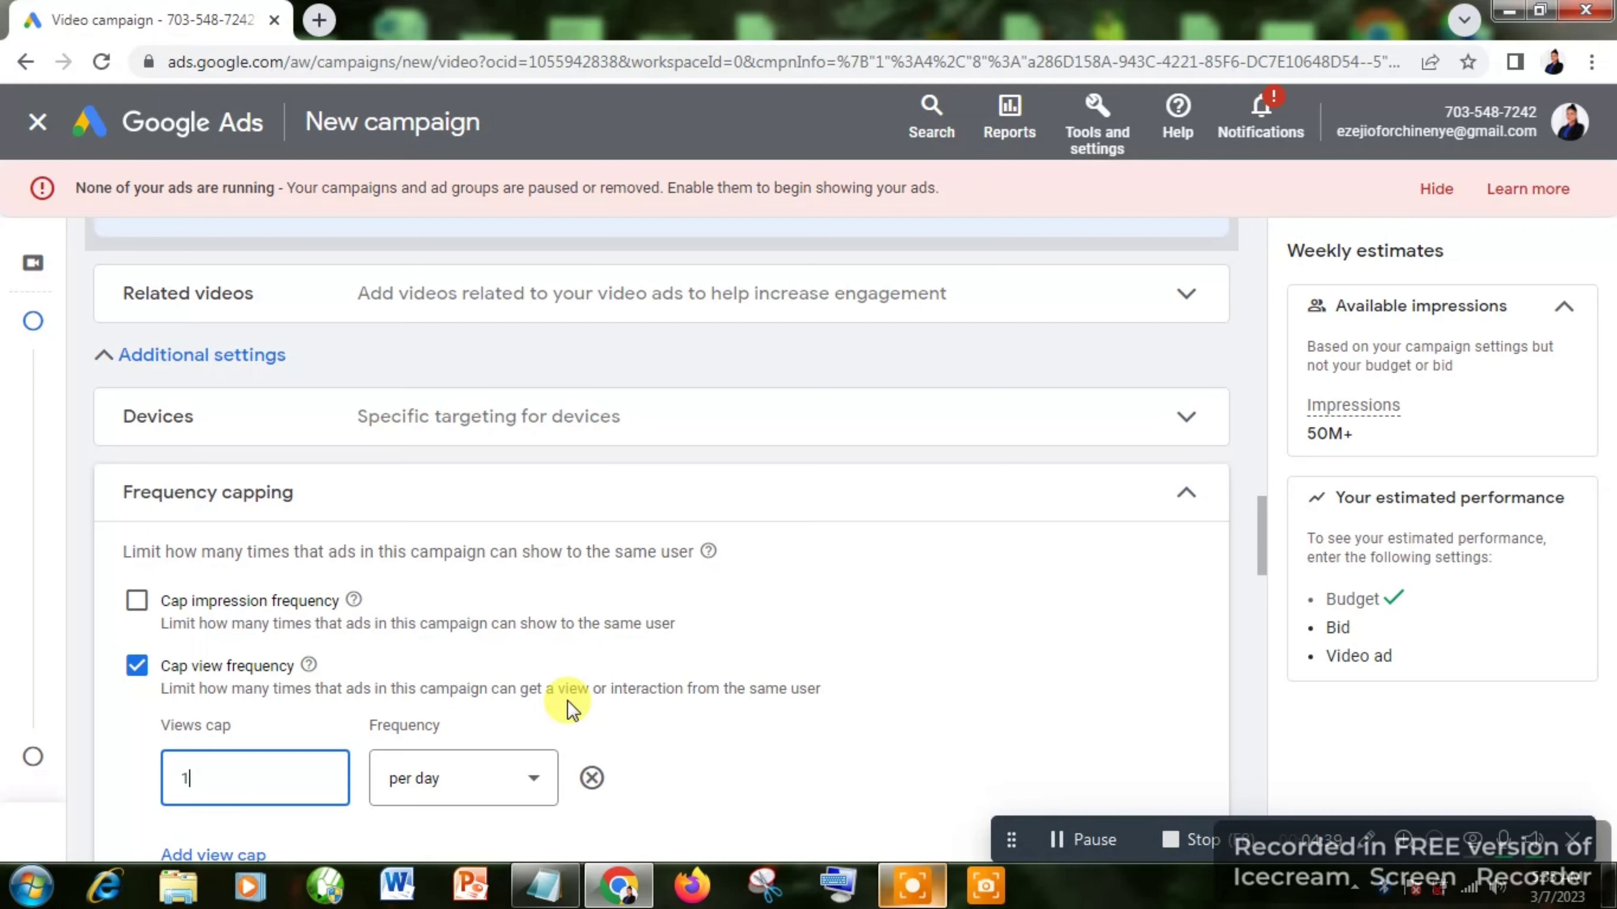
pyautogui.click(1247, 539)
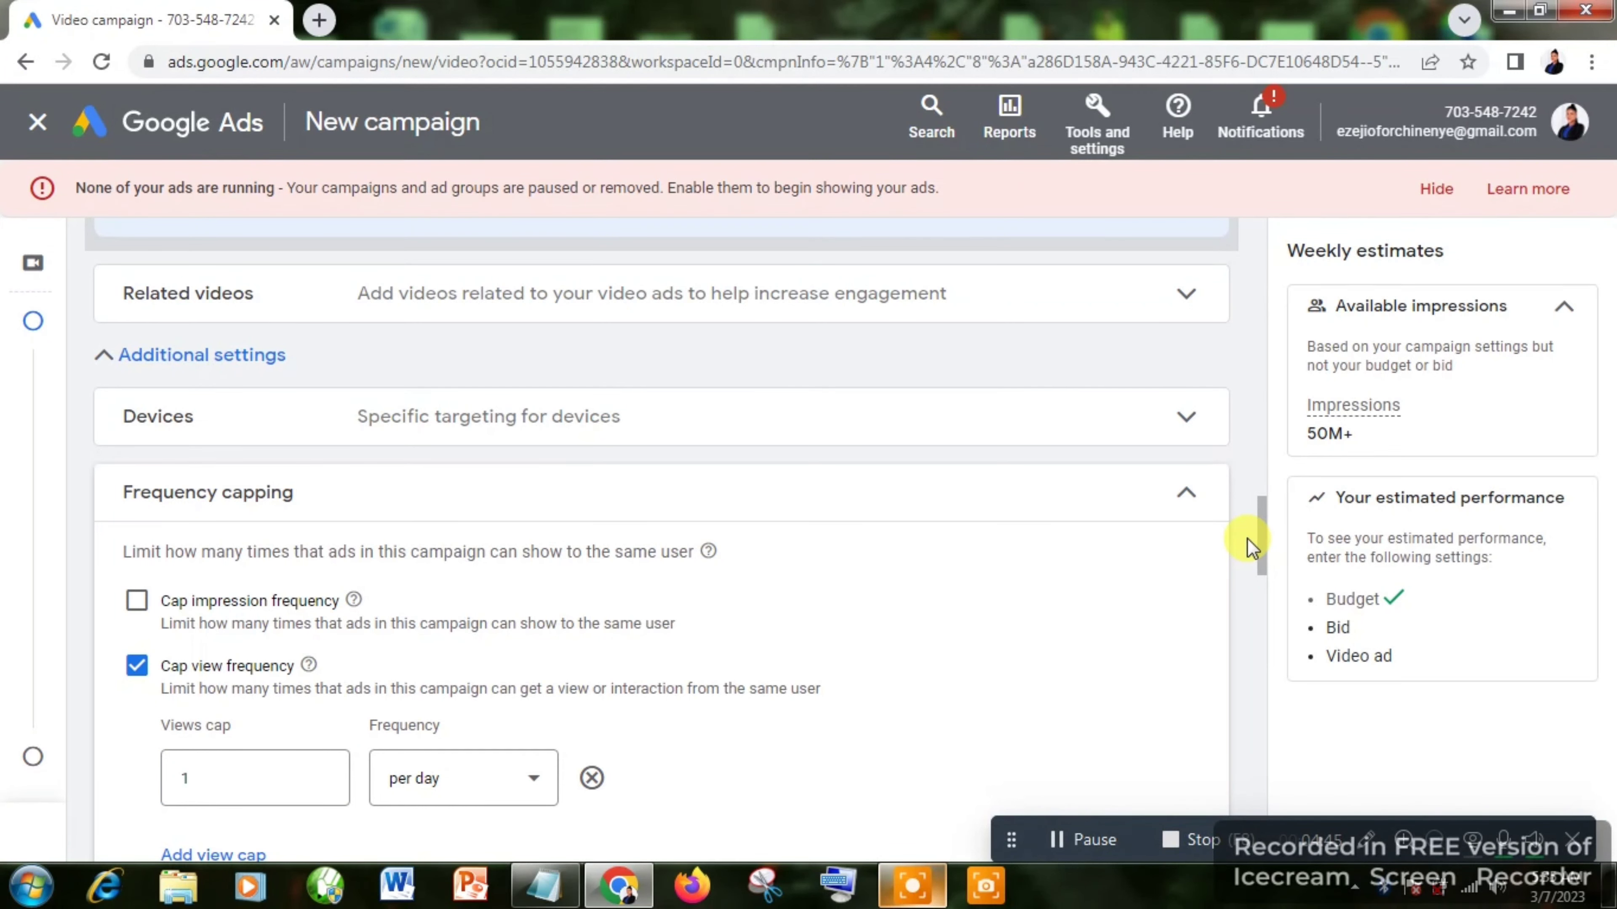
pyautogui.scroll(-5, 1247, 538)
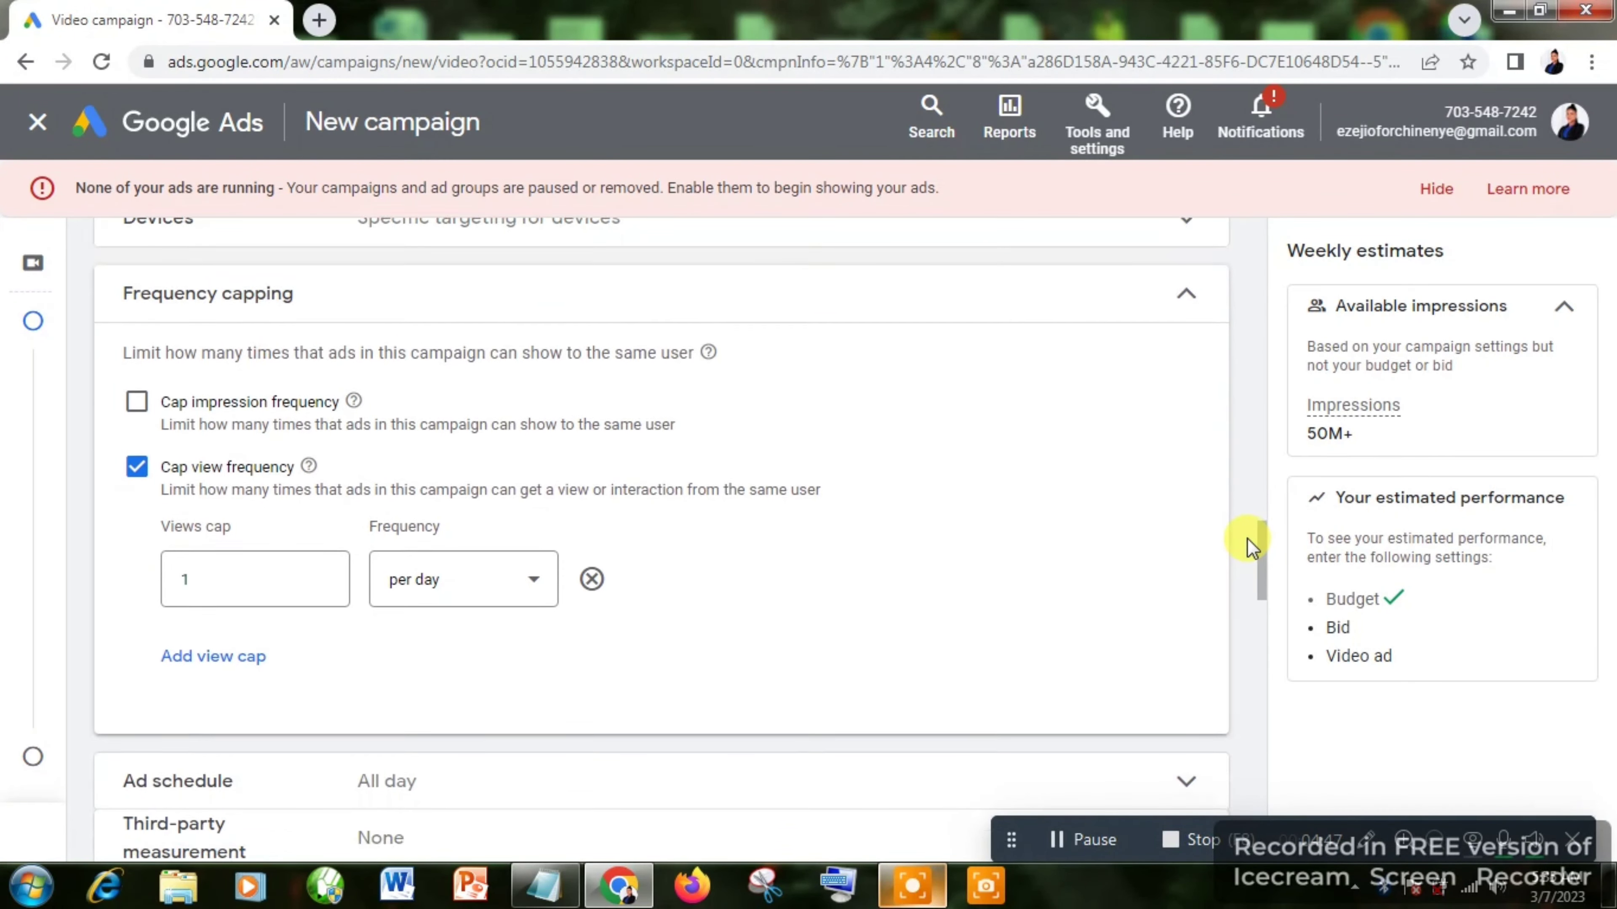
pyautogui.scroll(-2, 1247, 538)
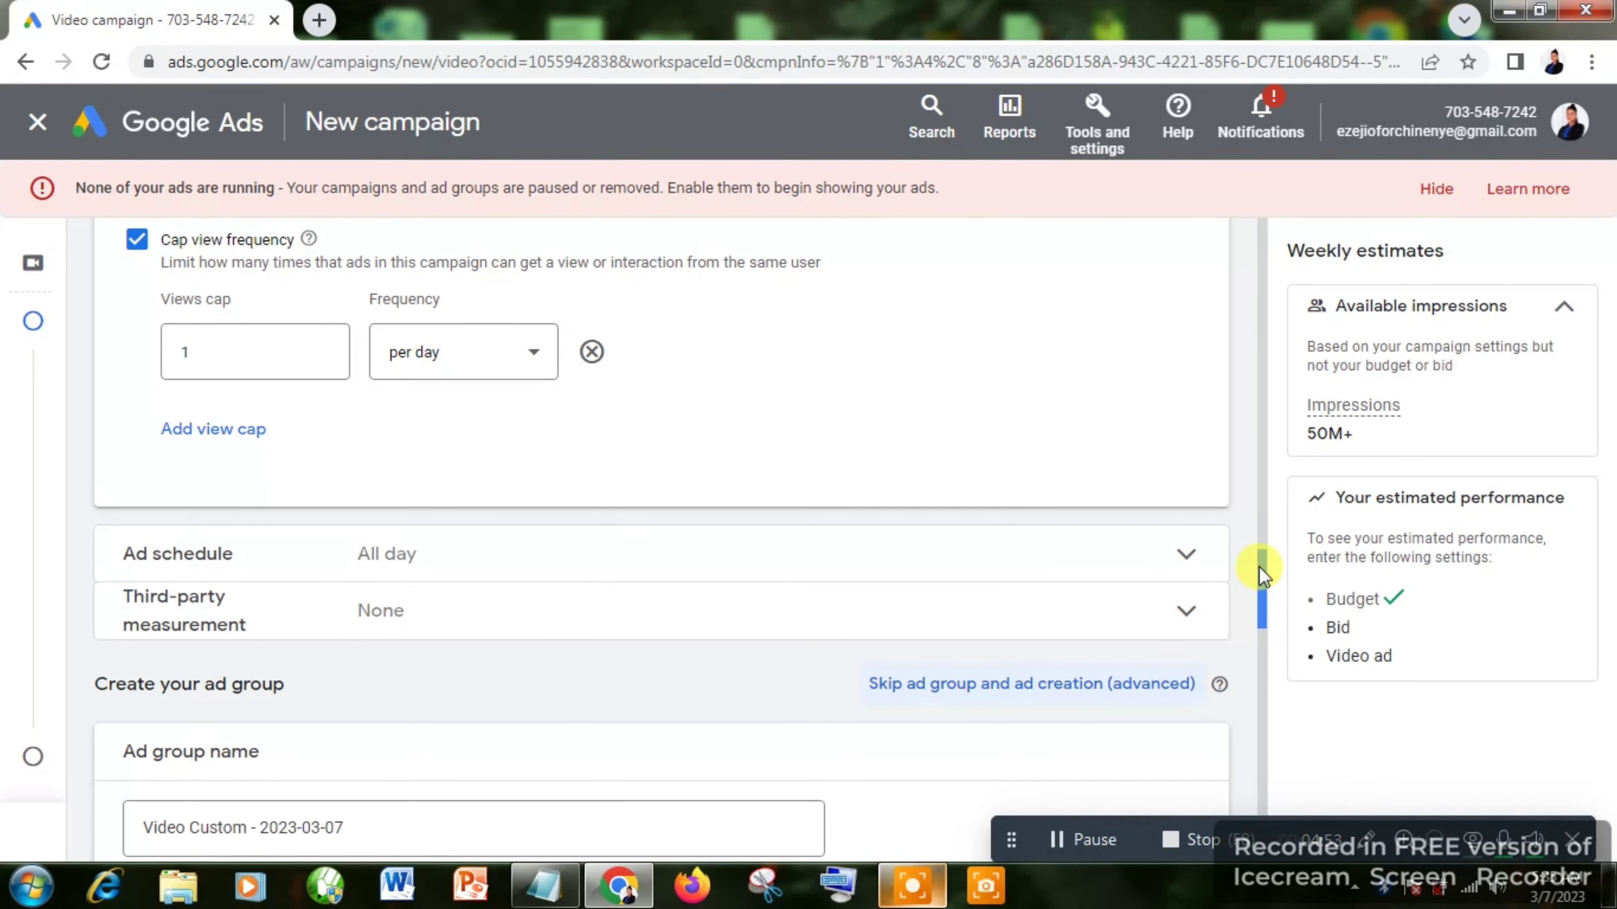
pyautogui.moveTo(1260, 570); pyautogui.dragTo(1266, 615)
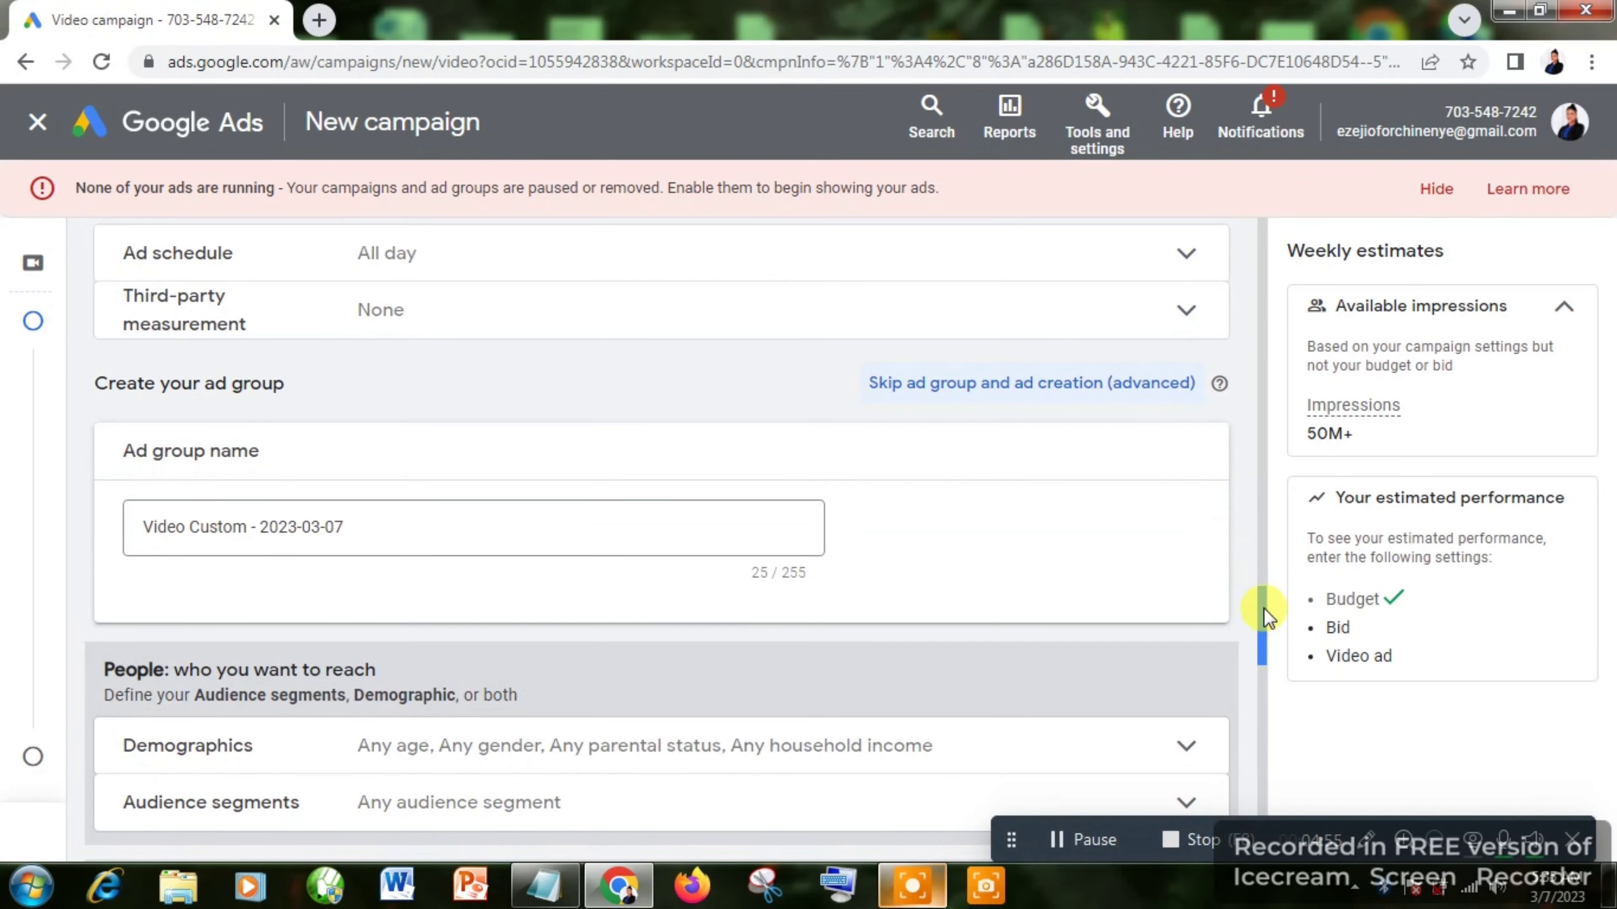
pyautogui.click(643, 527)
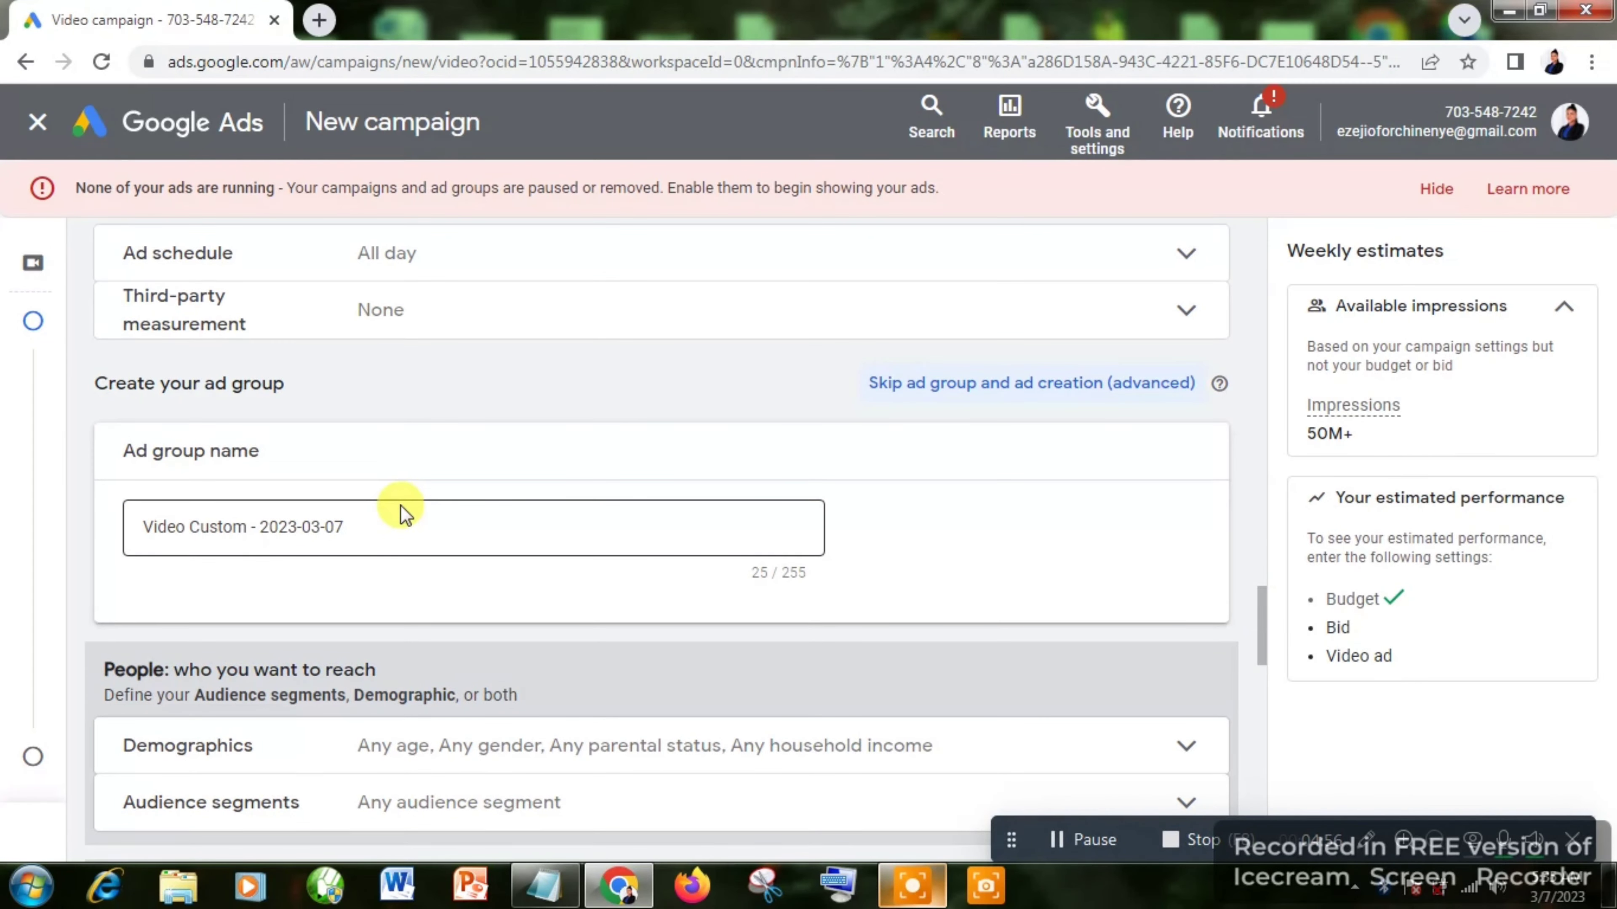
pyautogui.click(382, 531)
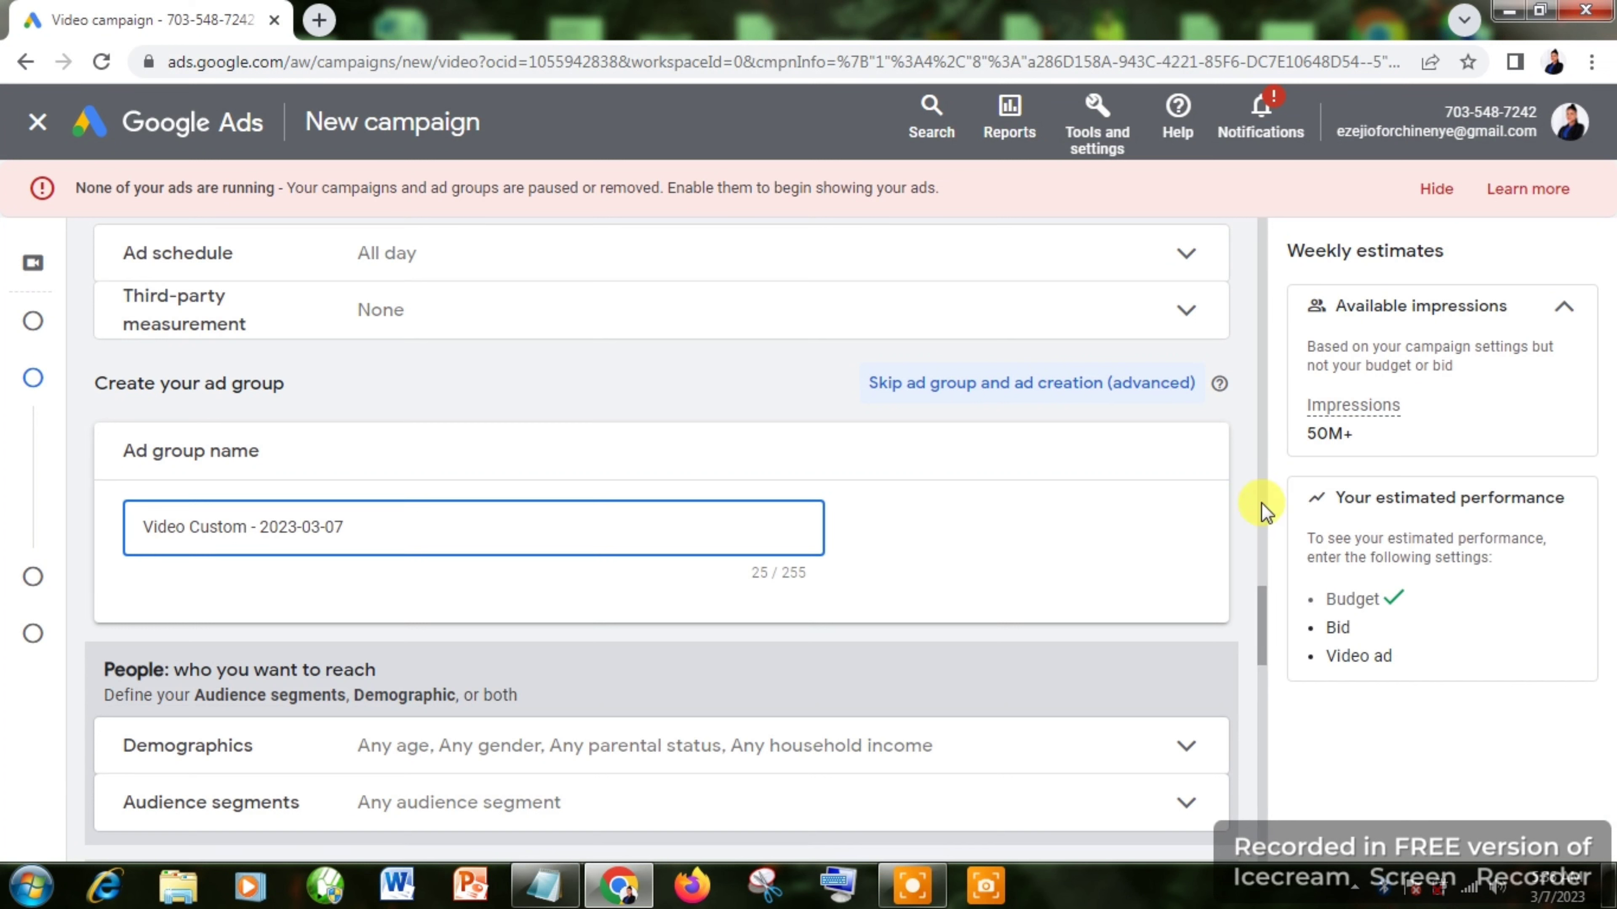
pyautogui.click(1242, 516)
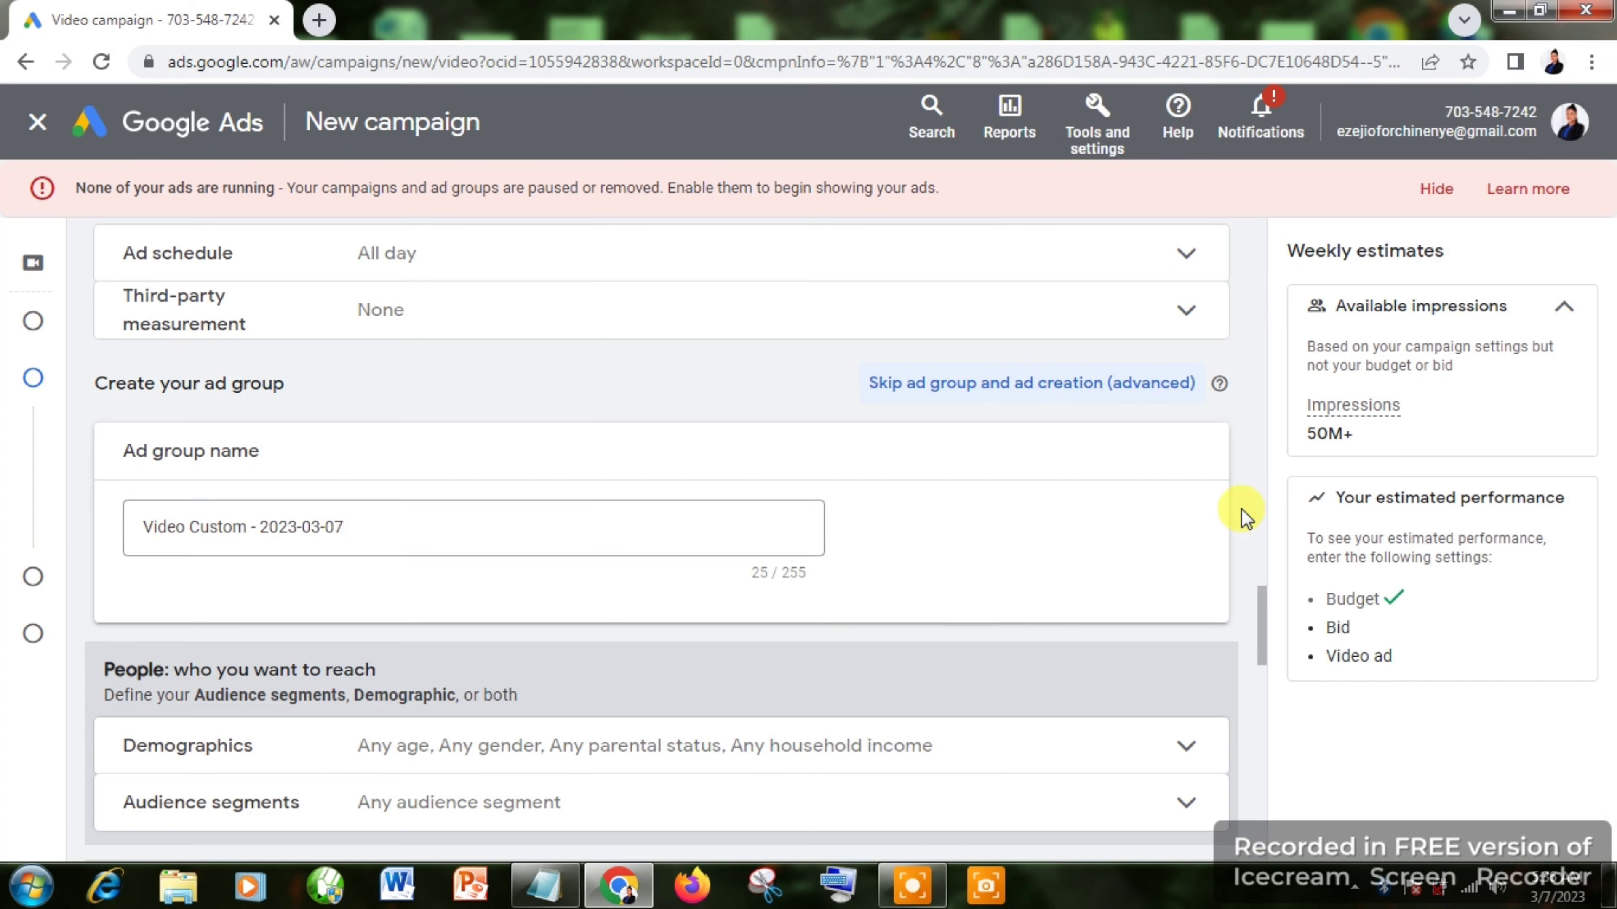
# Step: Open the ad group's demographic targeting and exclude the Male and Unknown genders
pyautogui.scroll(-5, 1244, 515)
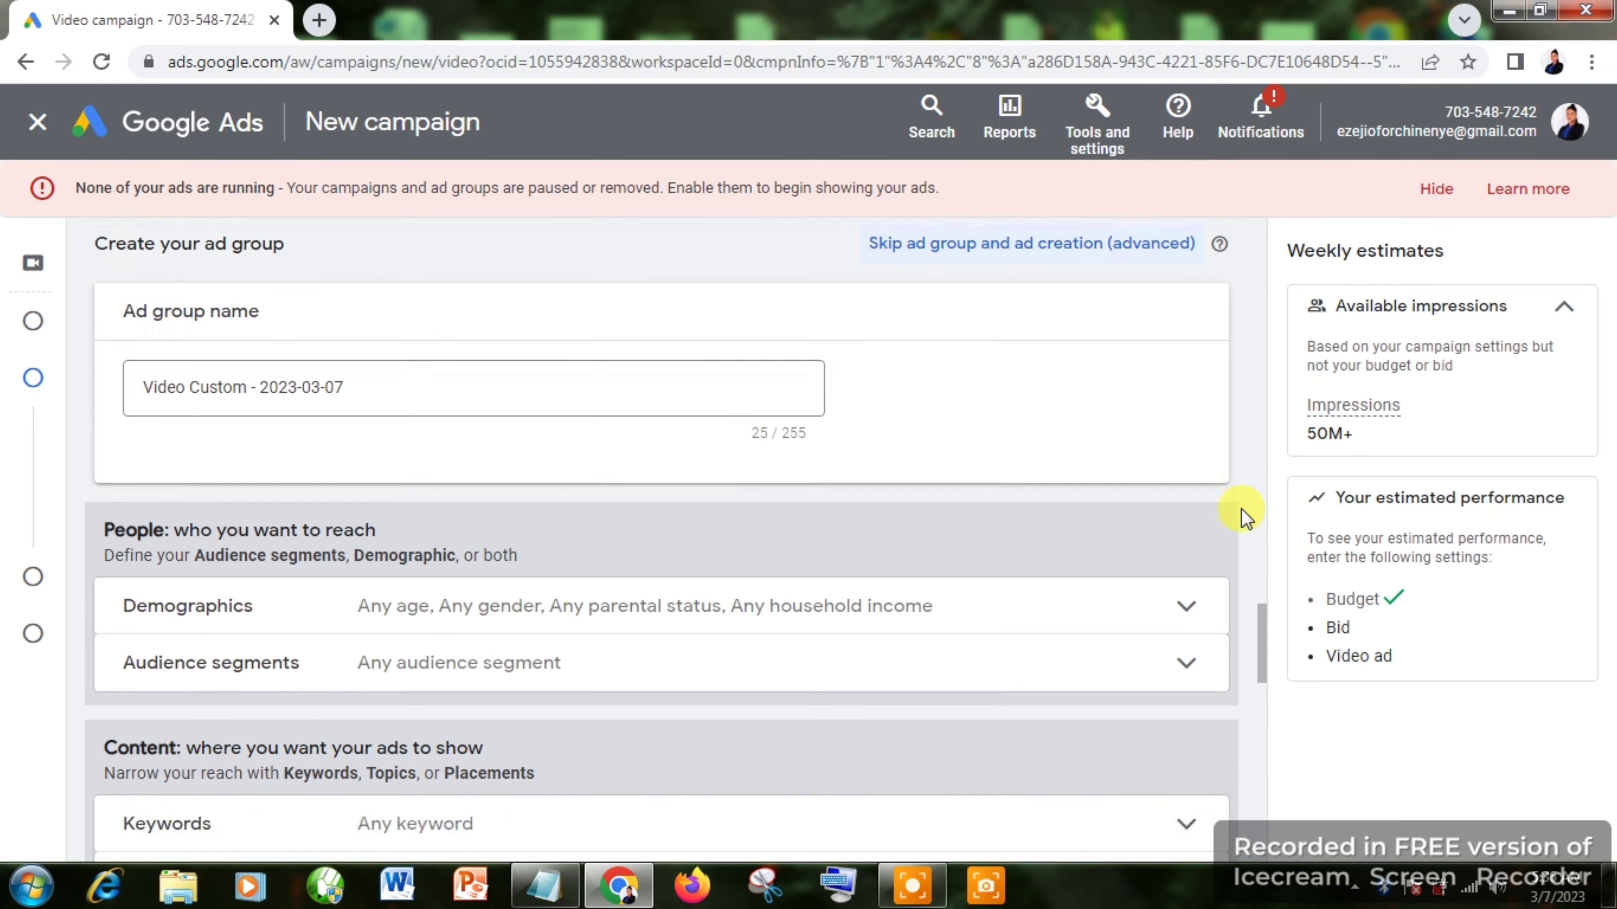
pyautogui.scroll(-1, 1244, 516)
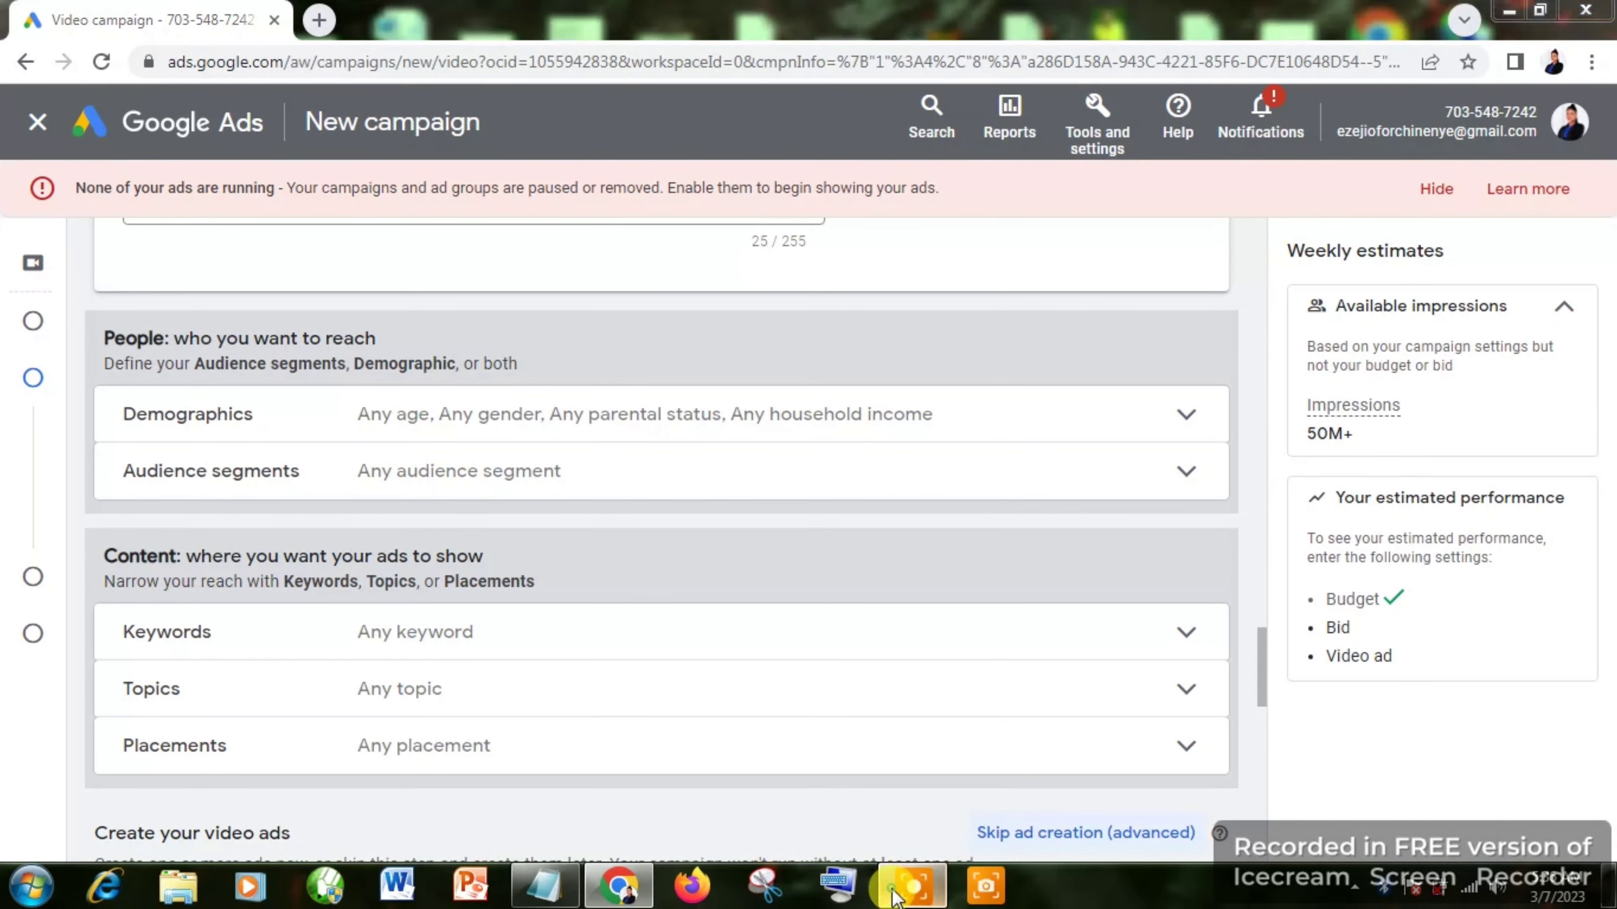
pyautogui.moveTo(1037, 845)
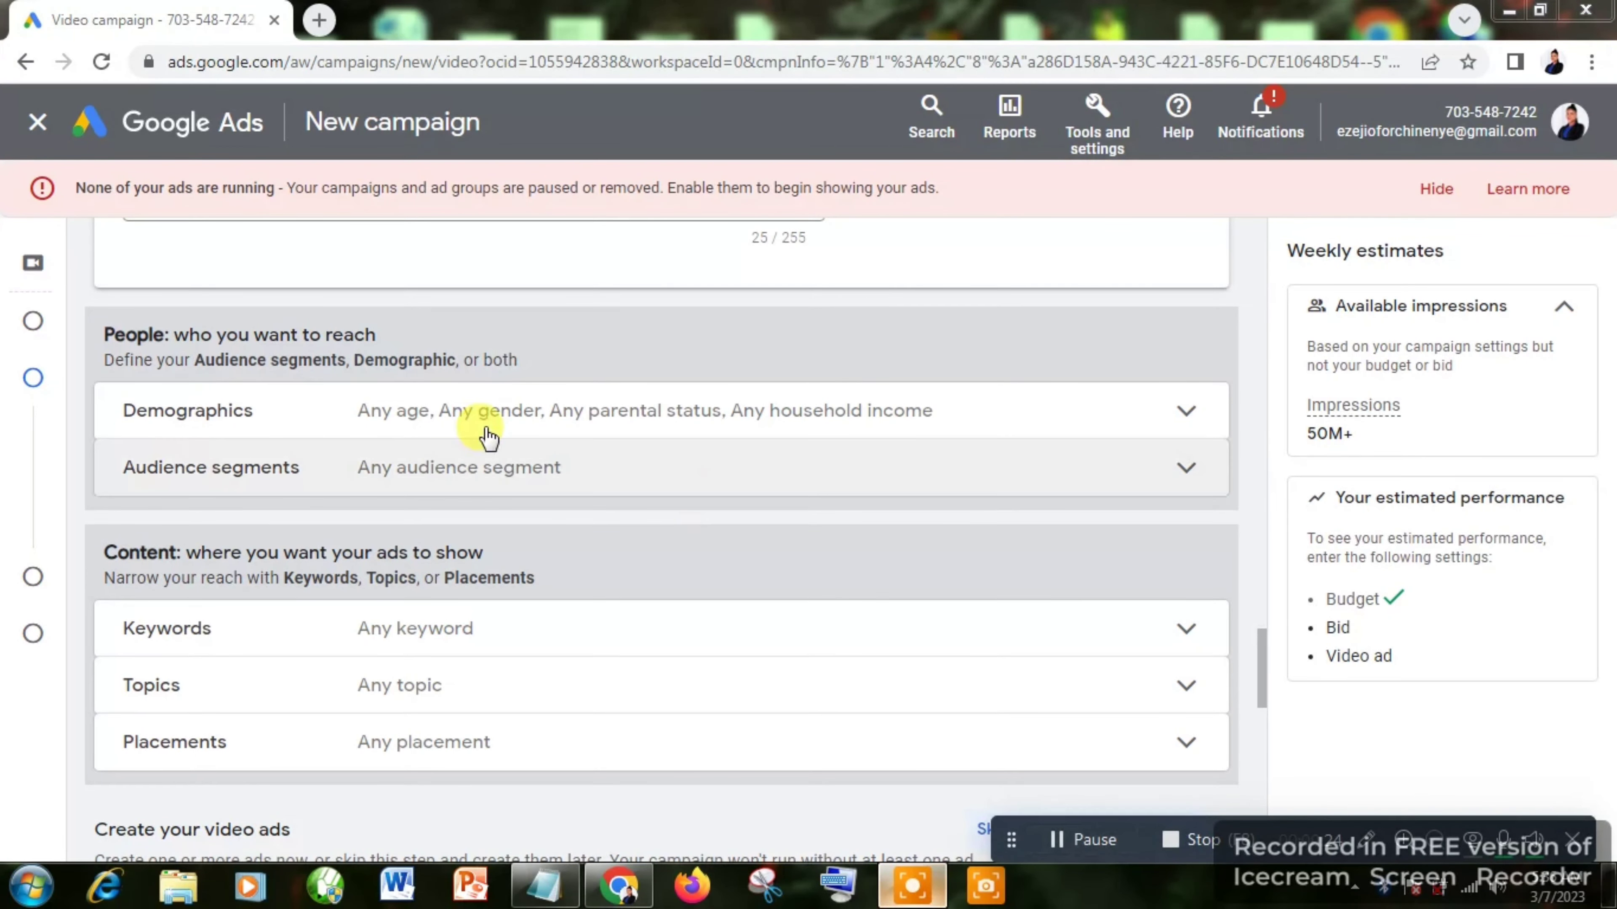
pyautogui.click(523, 427)
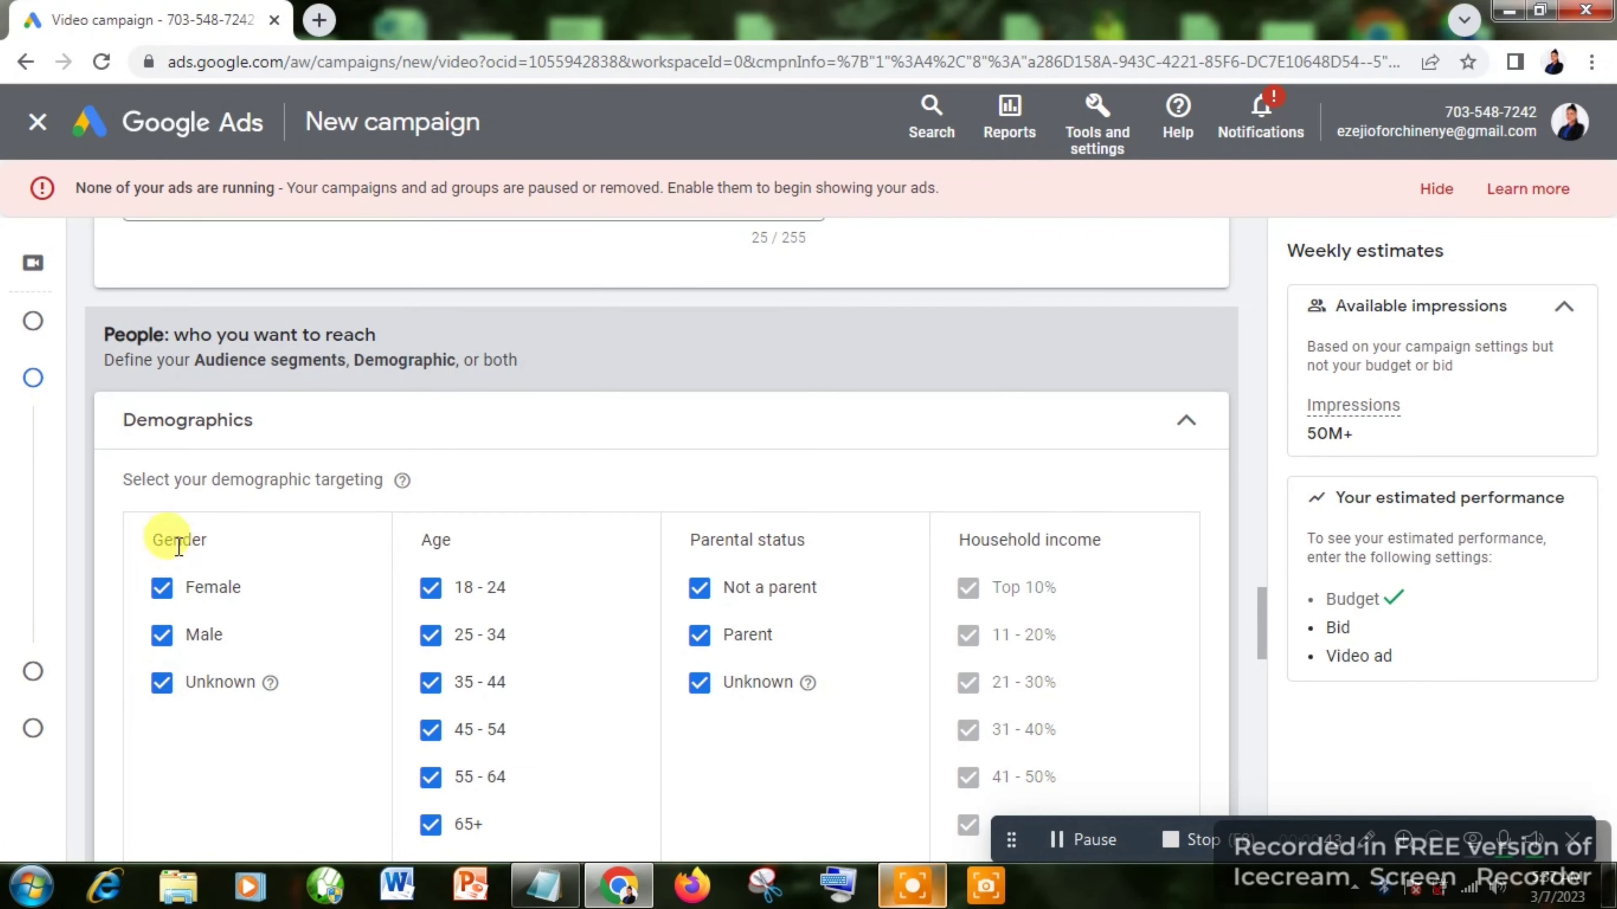
pyautogui.click(166, 640)
pyautogui.click(161, 686)
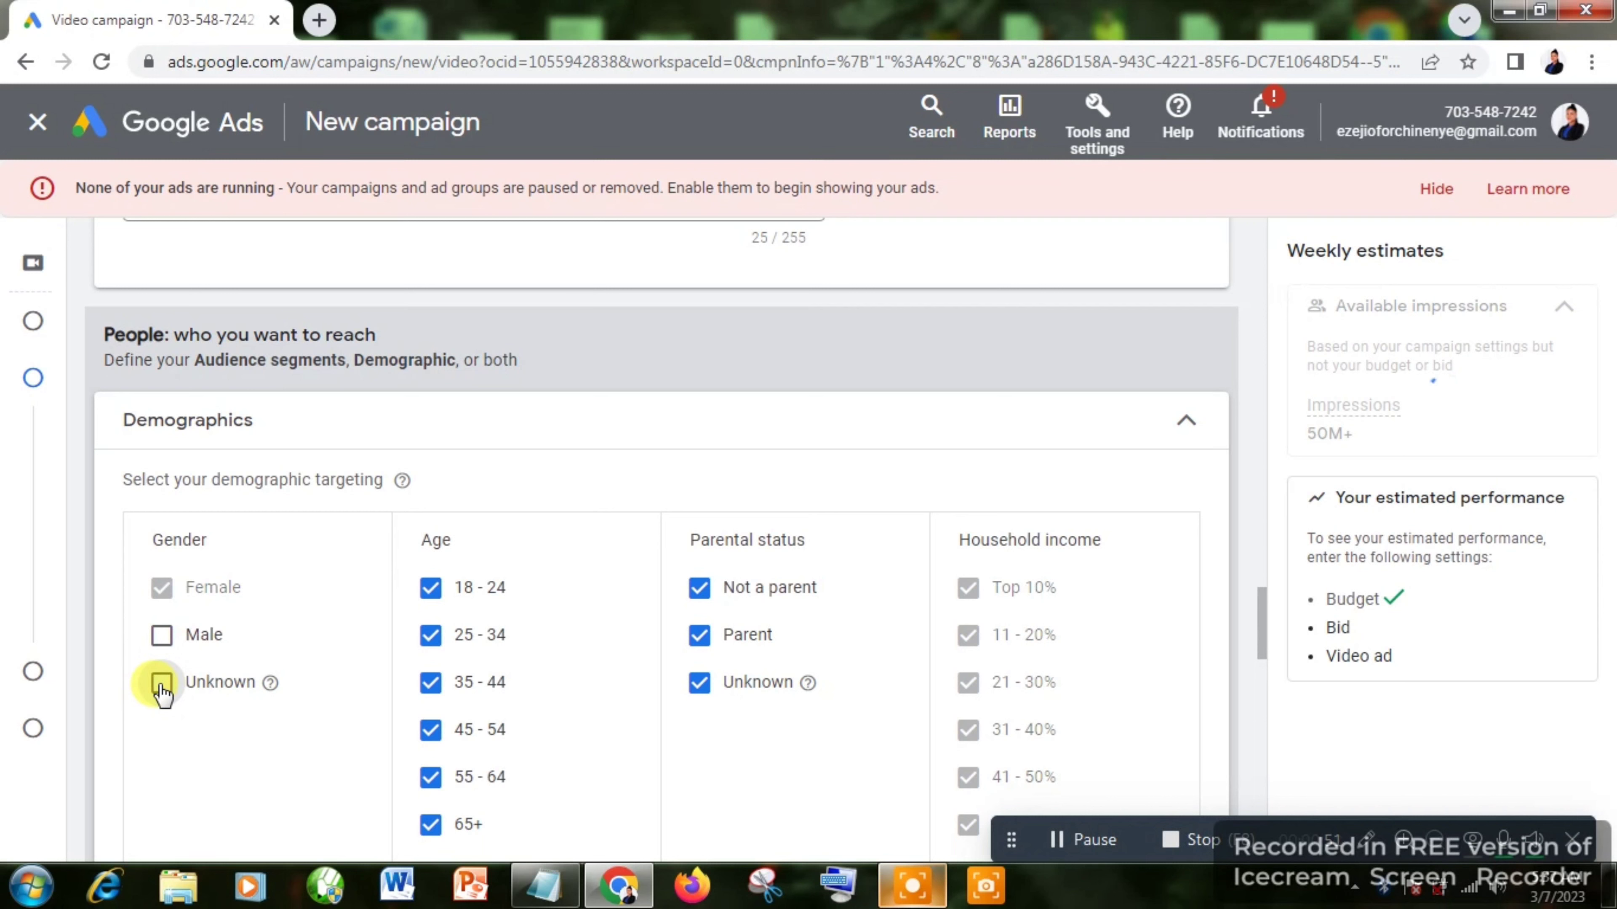
# Step: Include Male in the gender targeting again, and try male-only targeting before including Female again
pyautogui.click(160, 635)
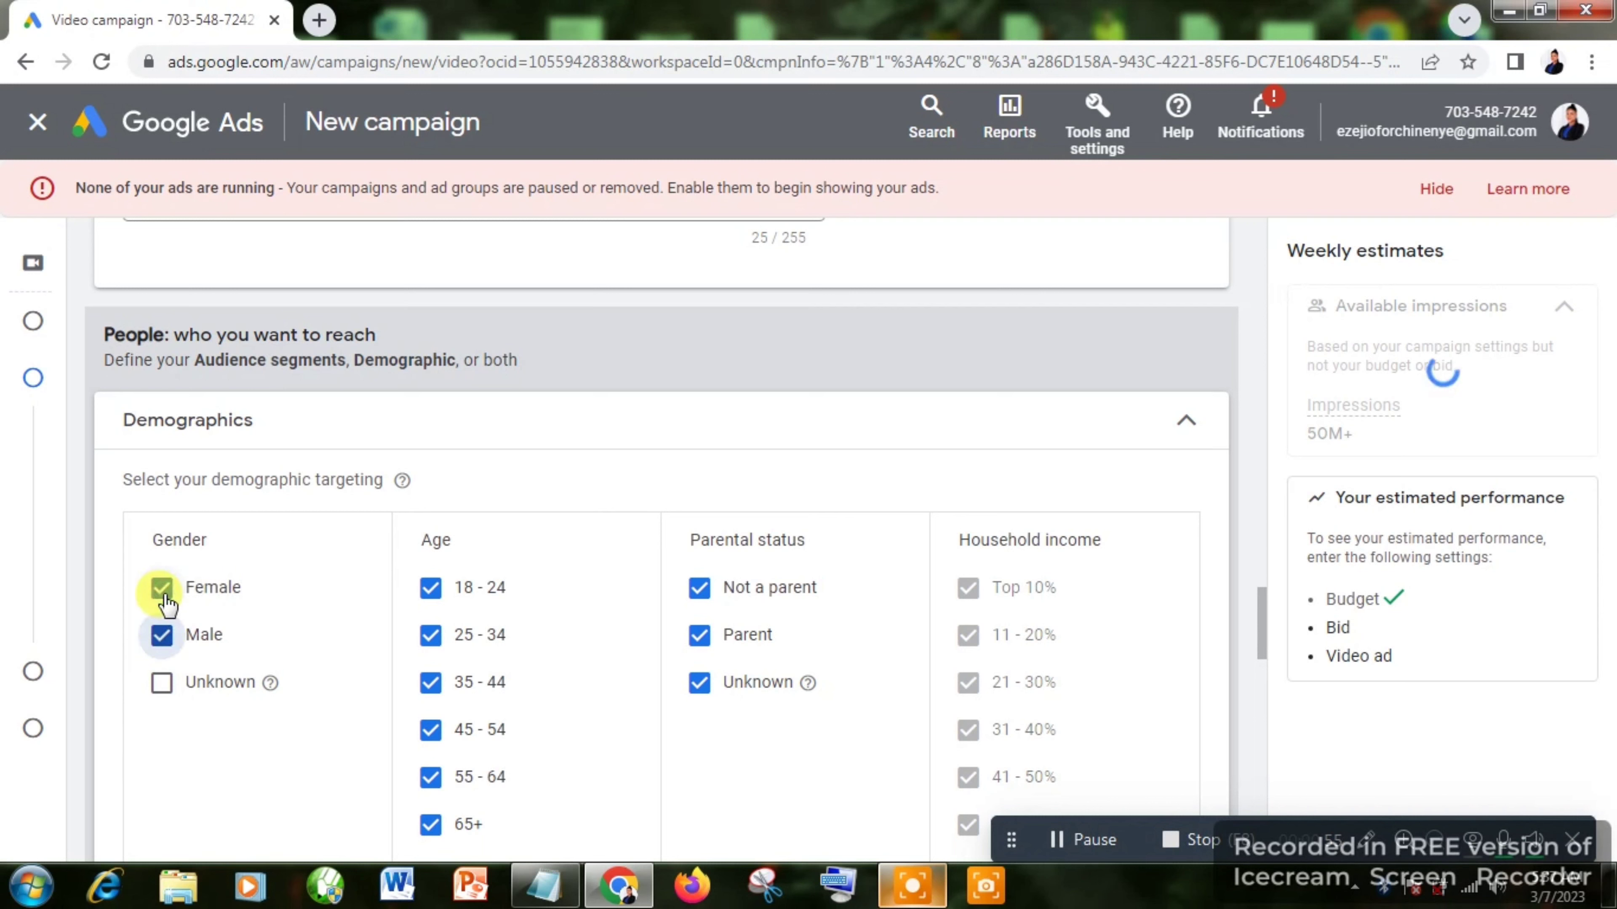
pyautogui.click(164, 598)
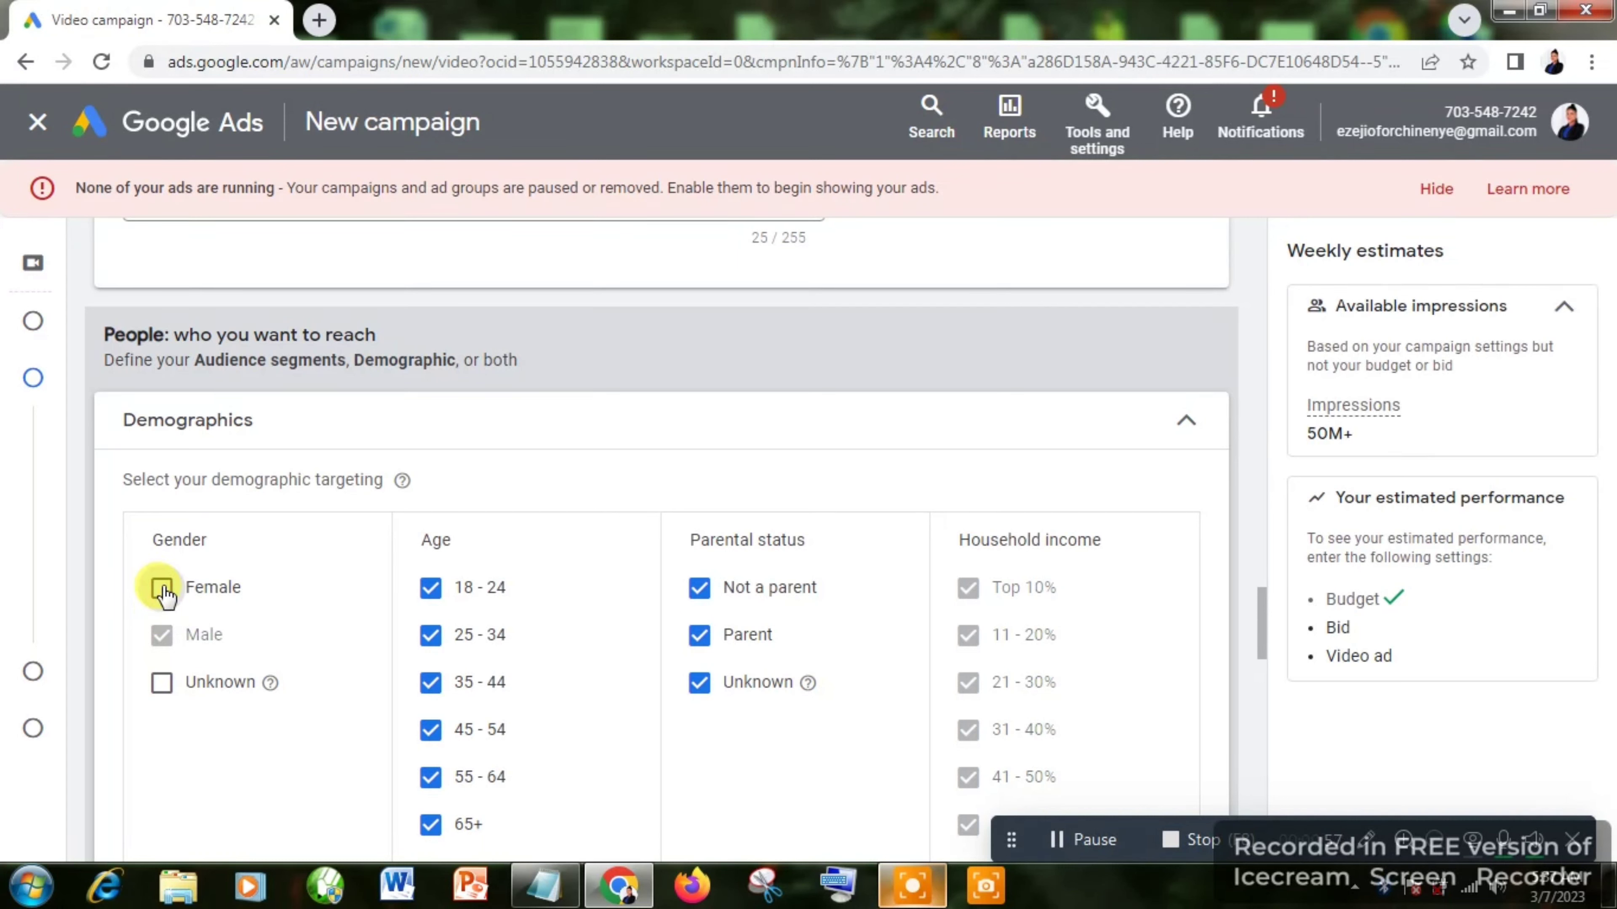
pyautogui.click(163, 592)
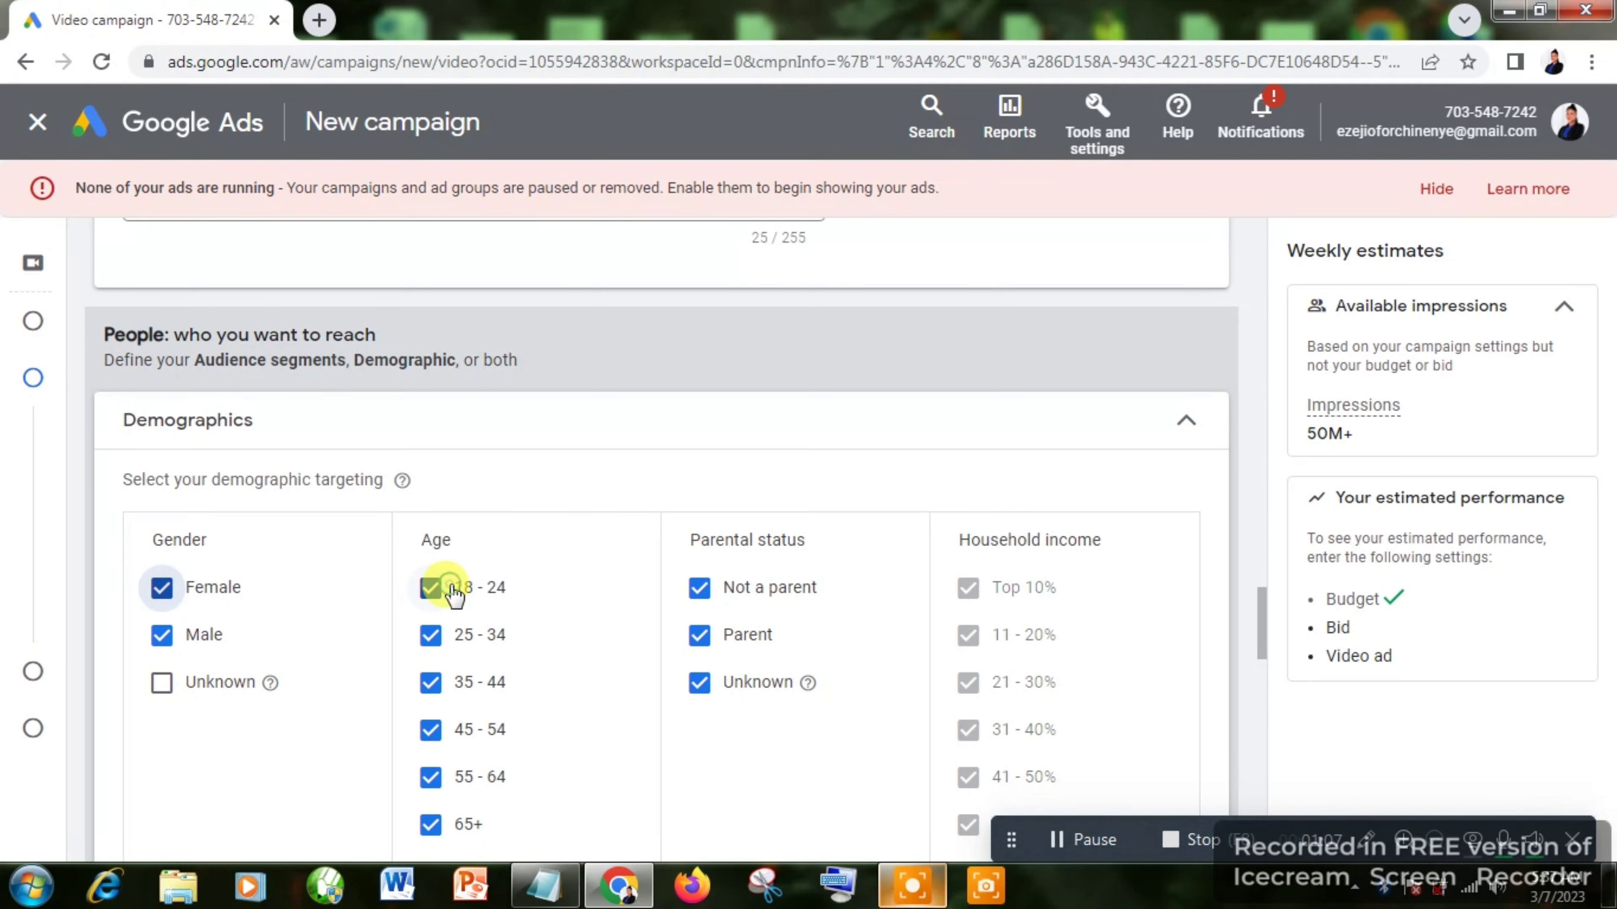
# Step: Exclude the 18 - 24 and Unknown age groups and the Unknown parental status from the demographics
pyautogui.click(434, 589)
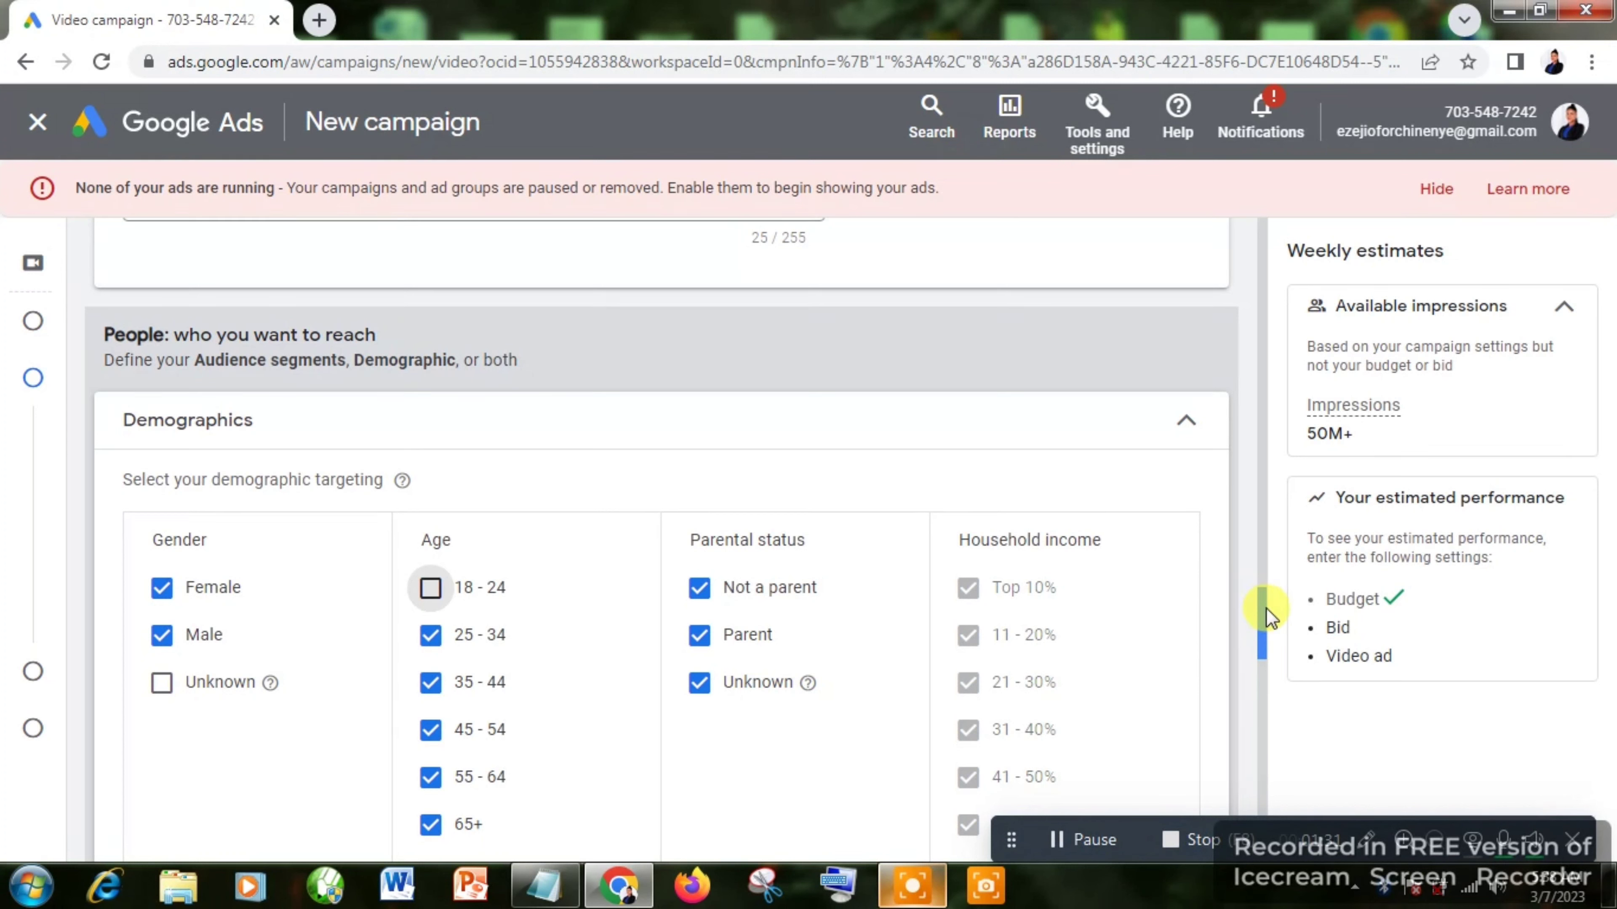
pyautogui.moveTo(1265, 607); pyautogui.dragTo(1265, 623)
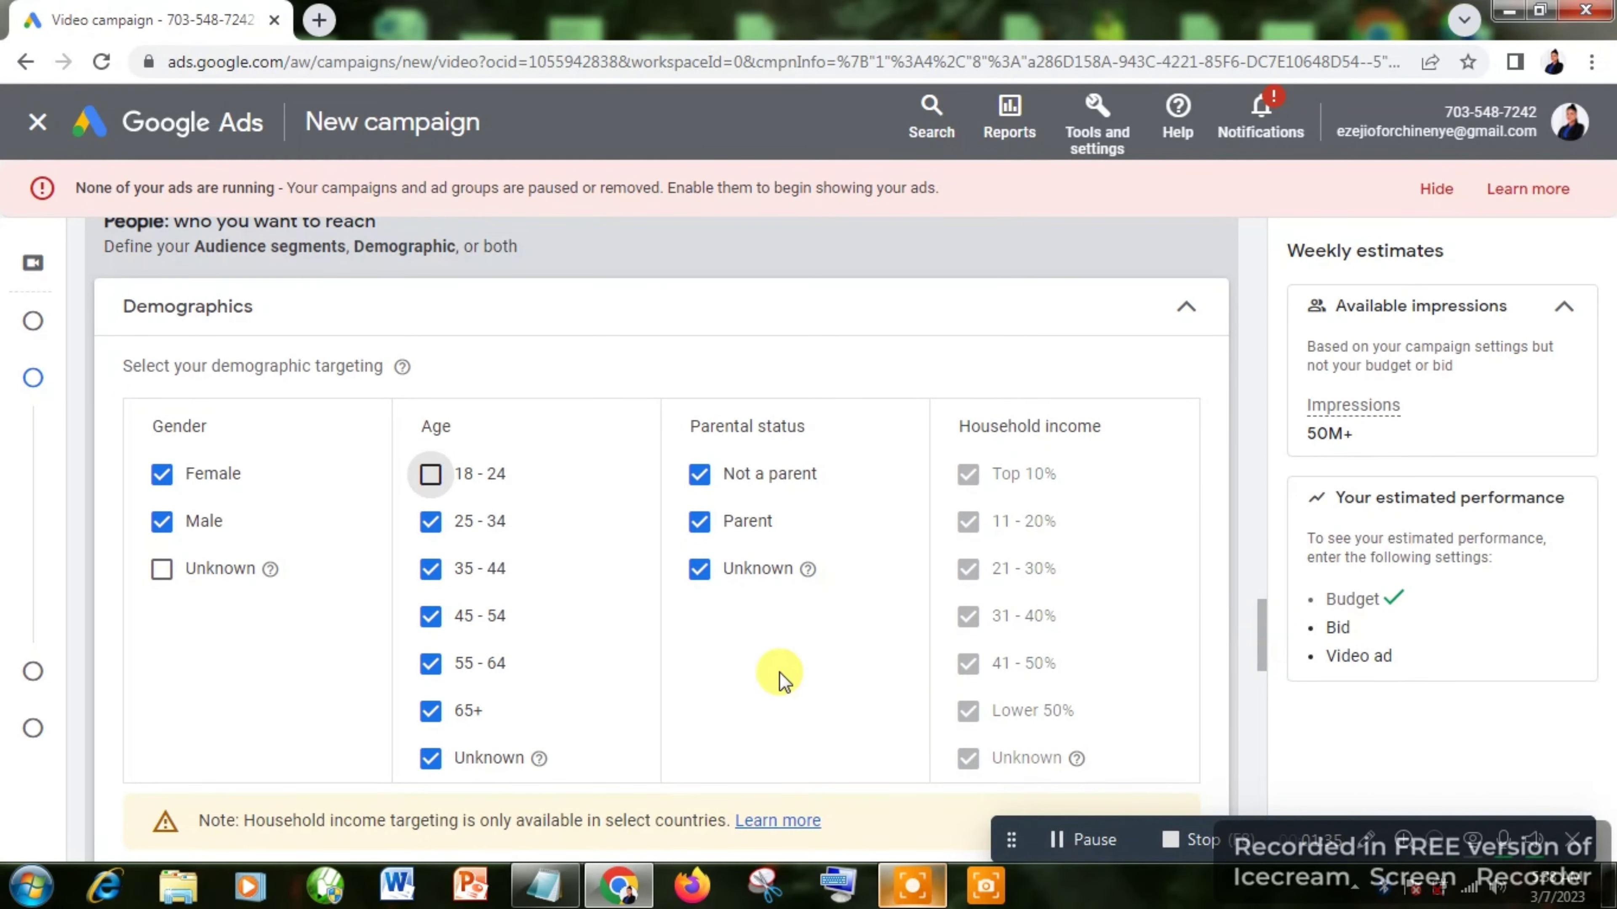
pyautogui.click(430, 758)
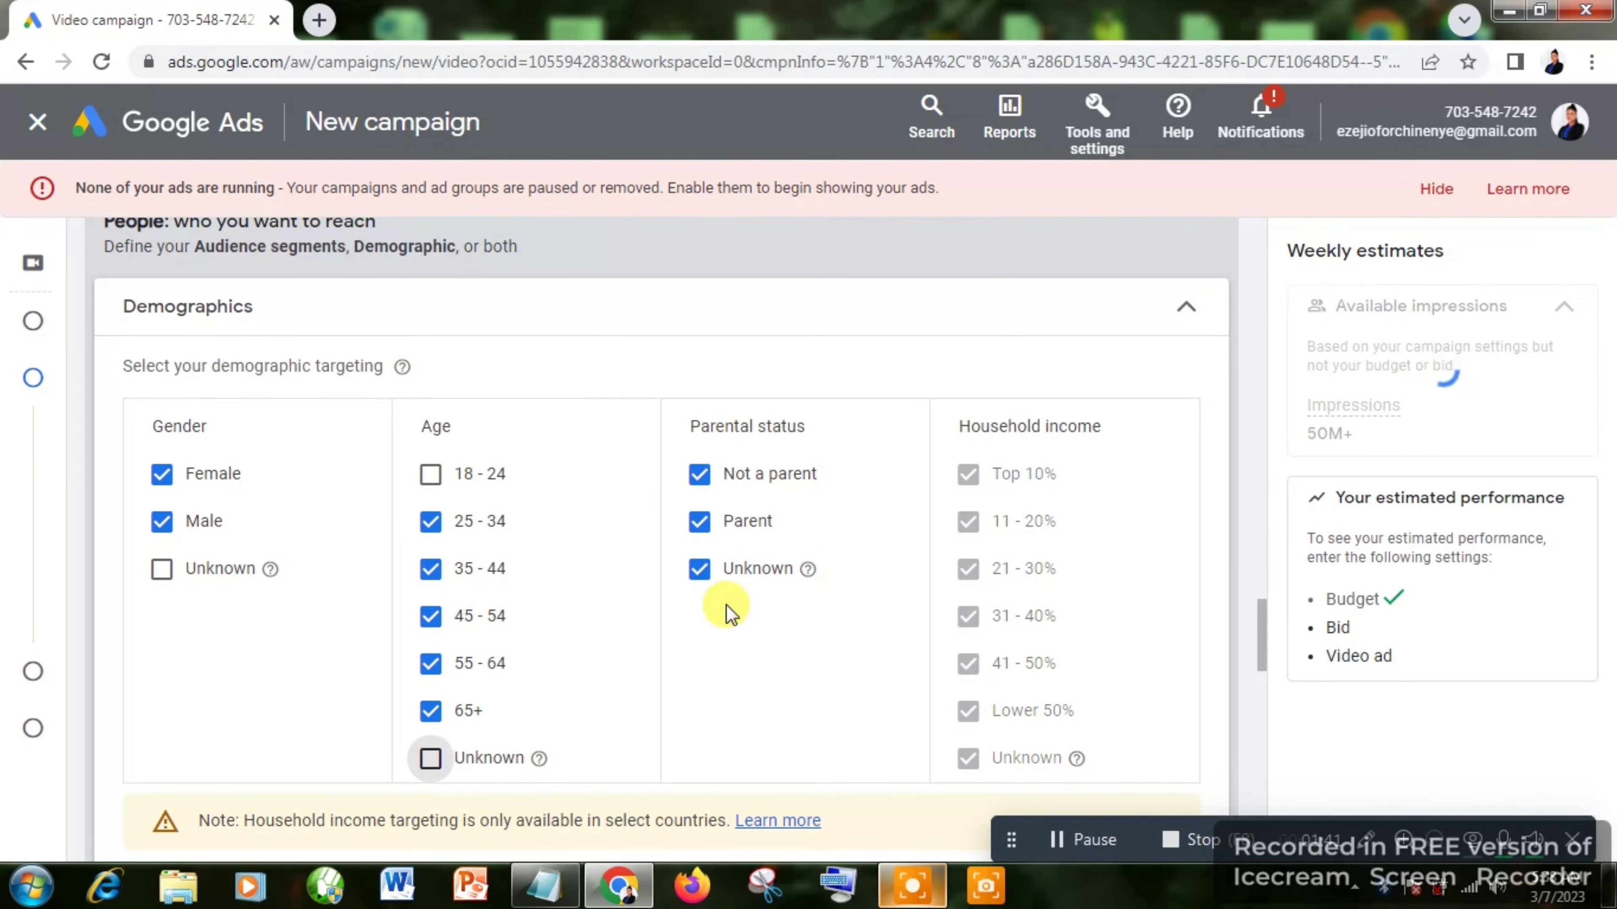
pyautogui.click(702, 572)
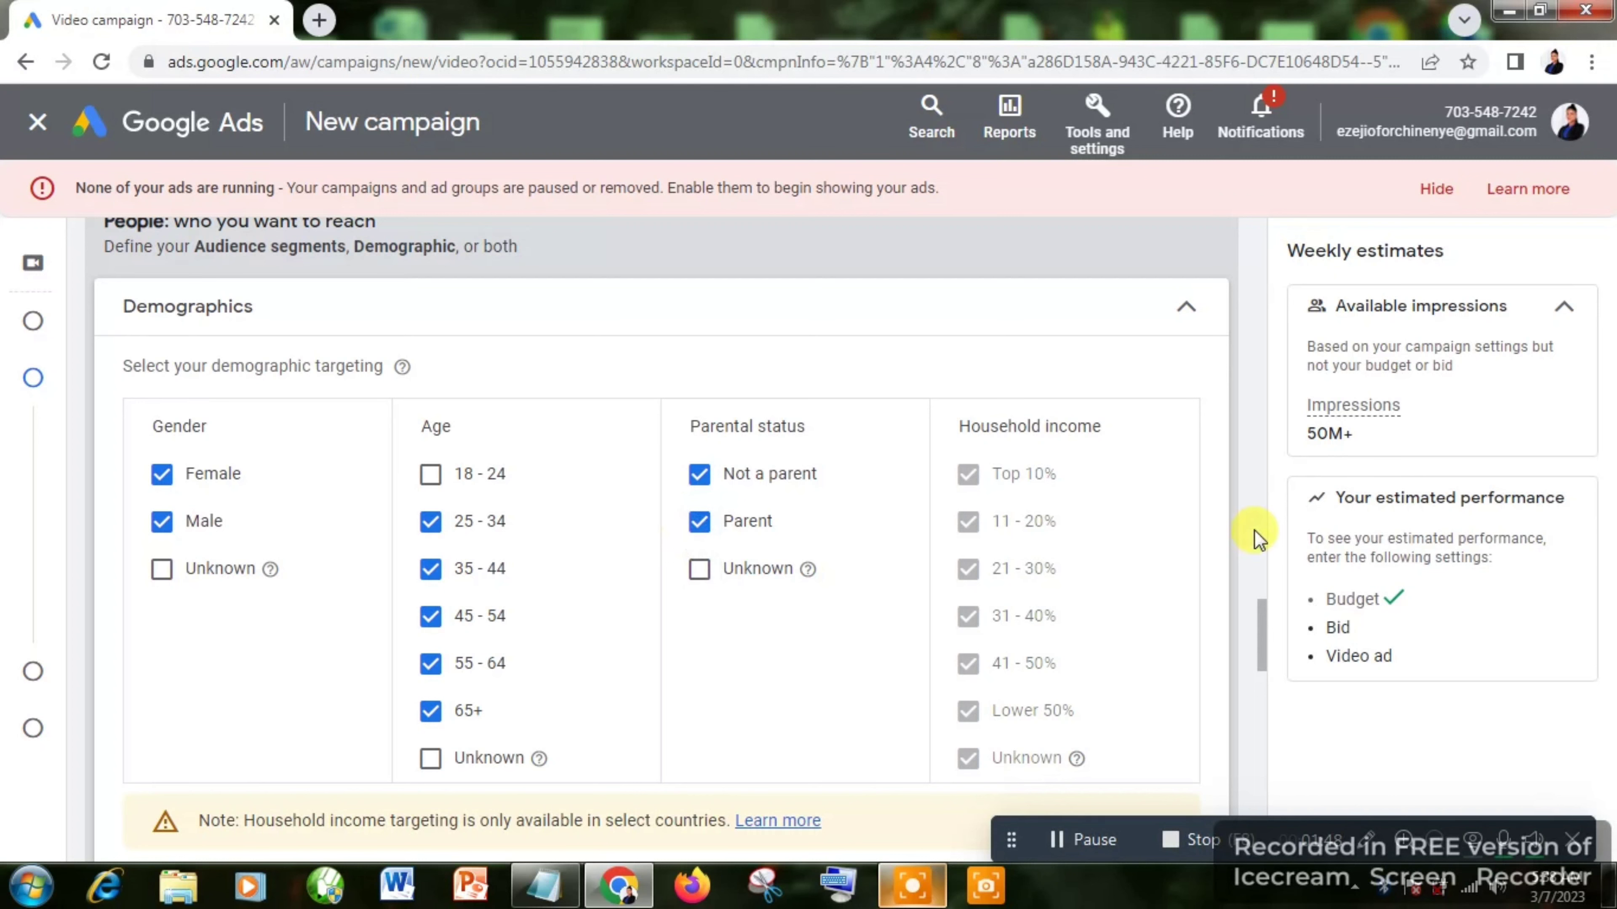
# Step: Open the ad group's keyword targeting and enter the keywords "facebook ads" and "google ads" on separate lines
pyautogui.scroll(-8, 1257, 537)
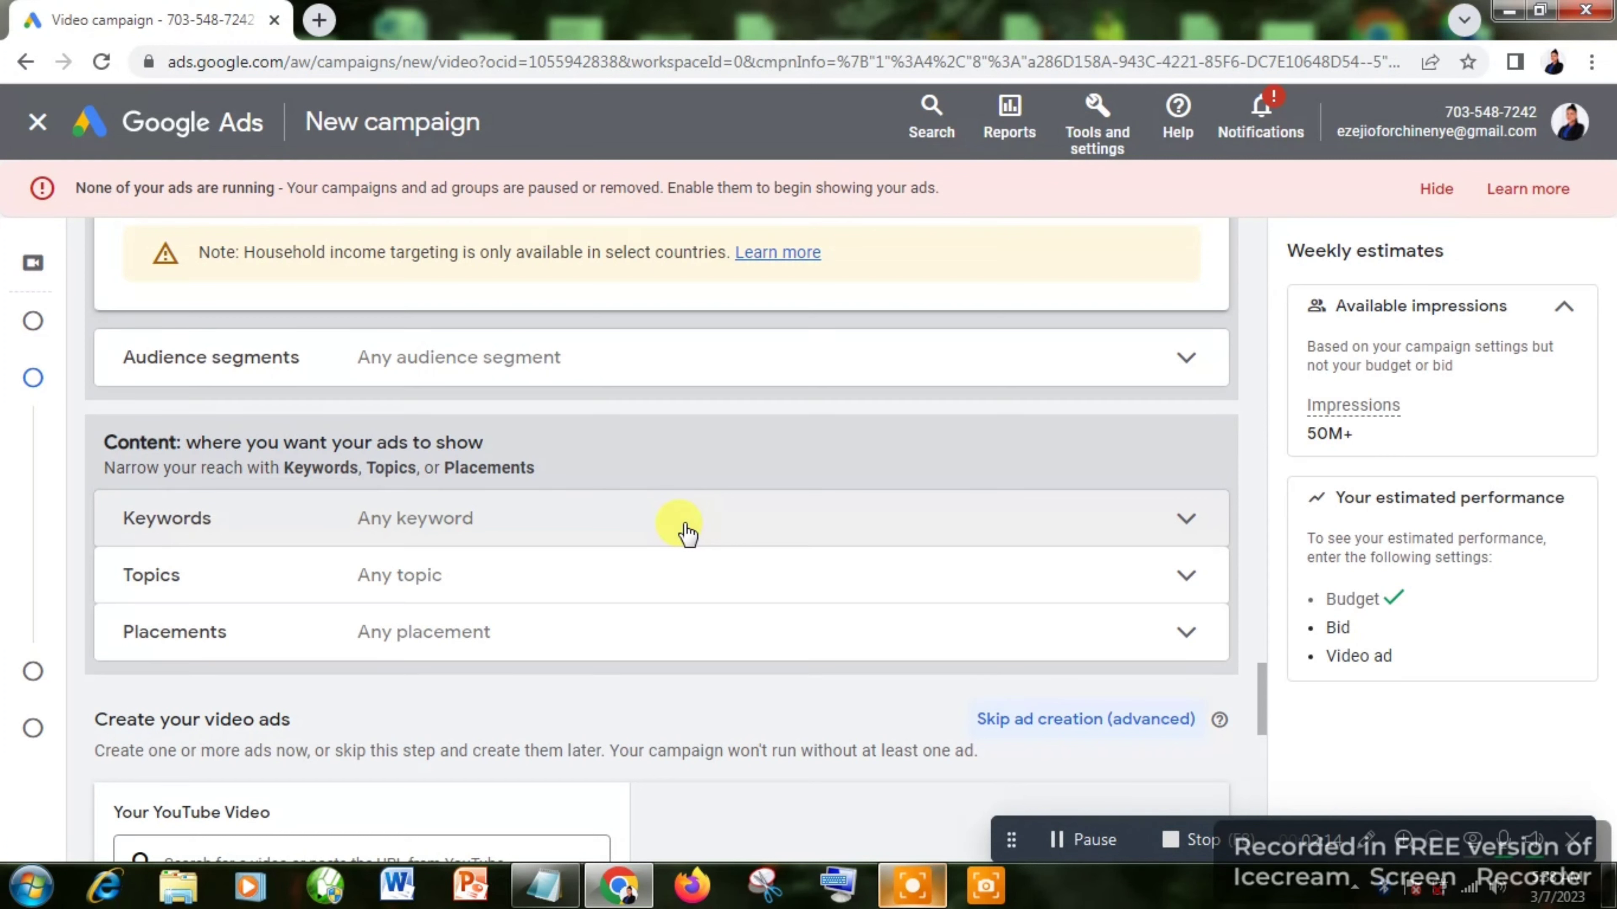
pyautogui.click(683, 530)
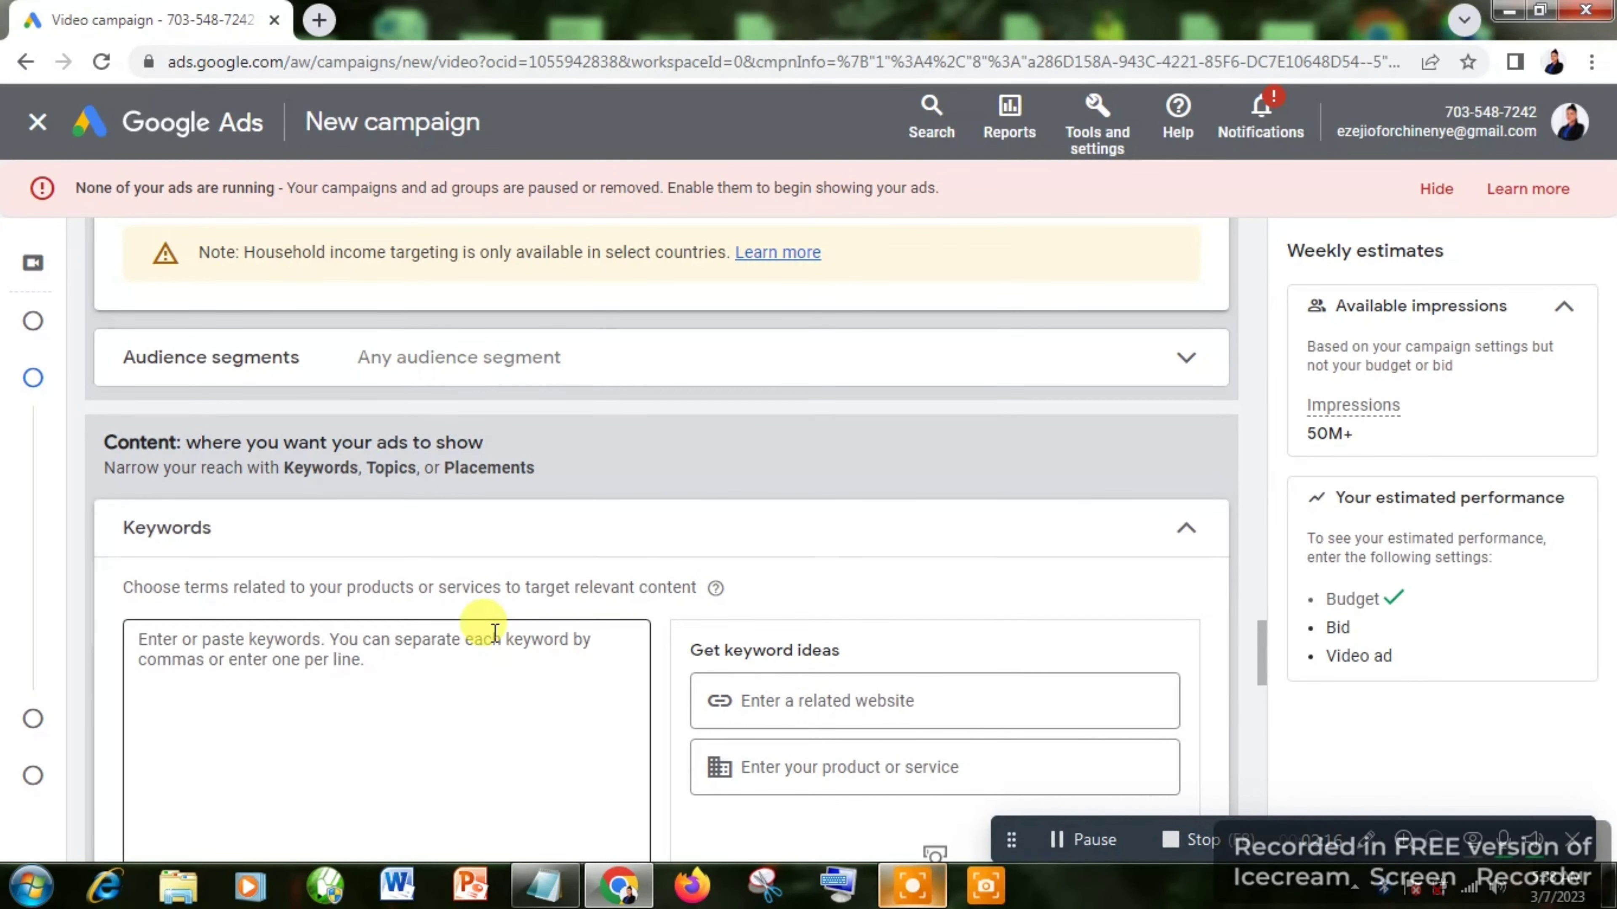
pyautogui.click(456, 659)
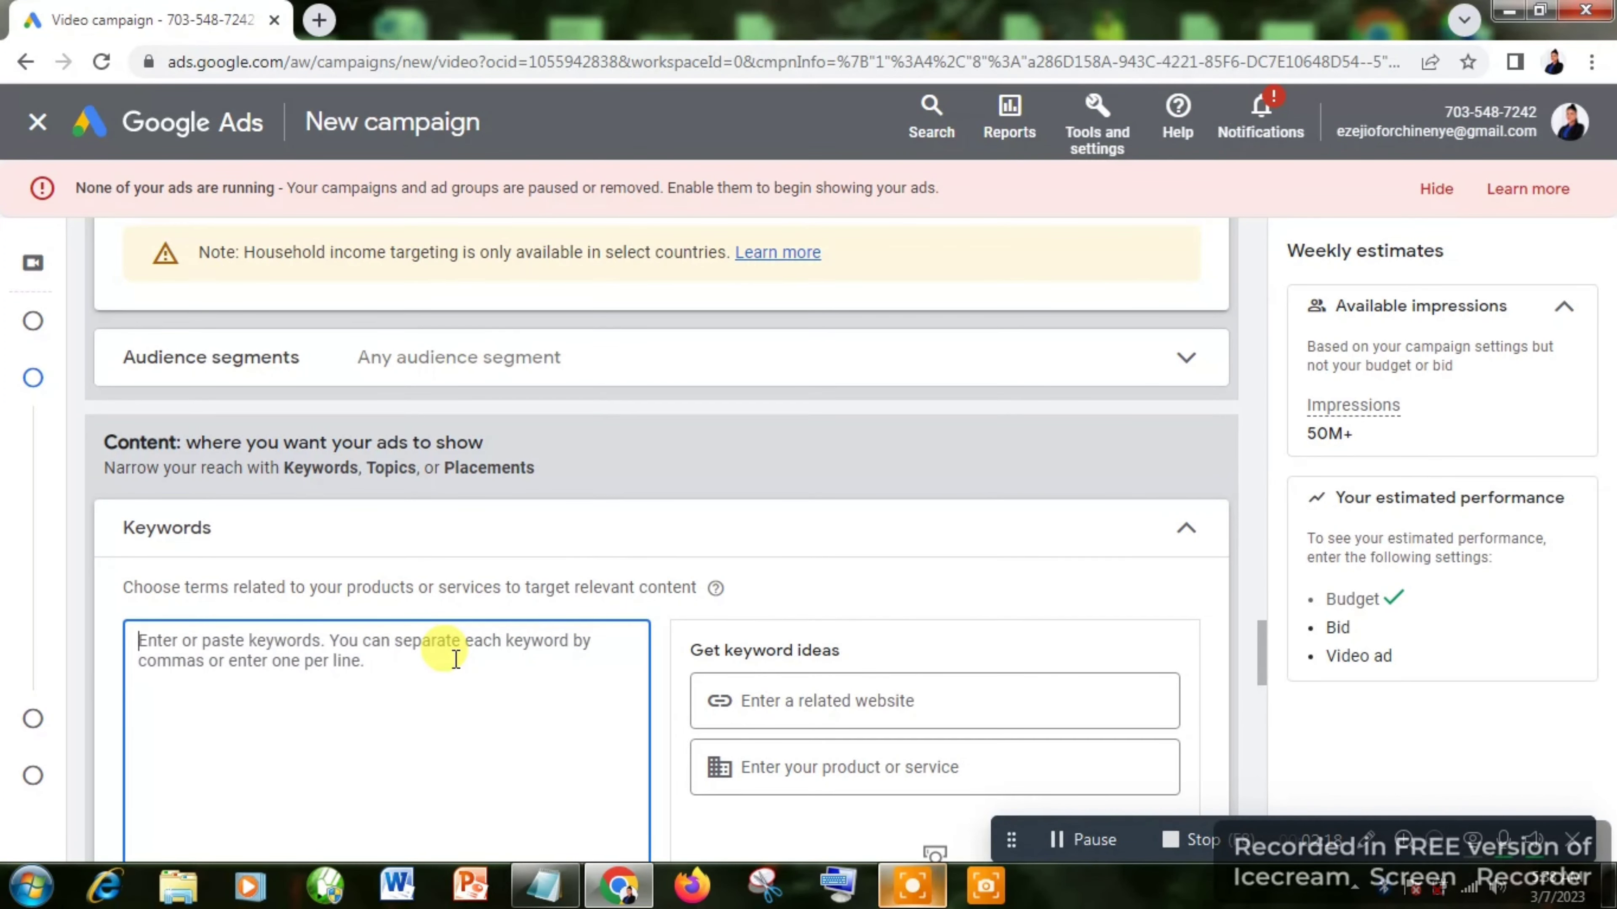
pyautogui.write('f')
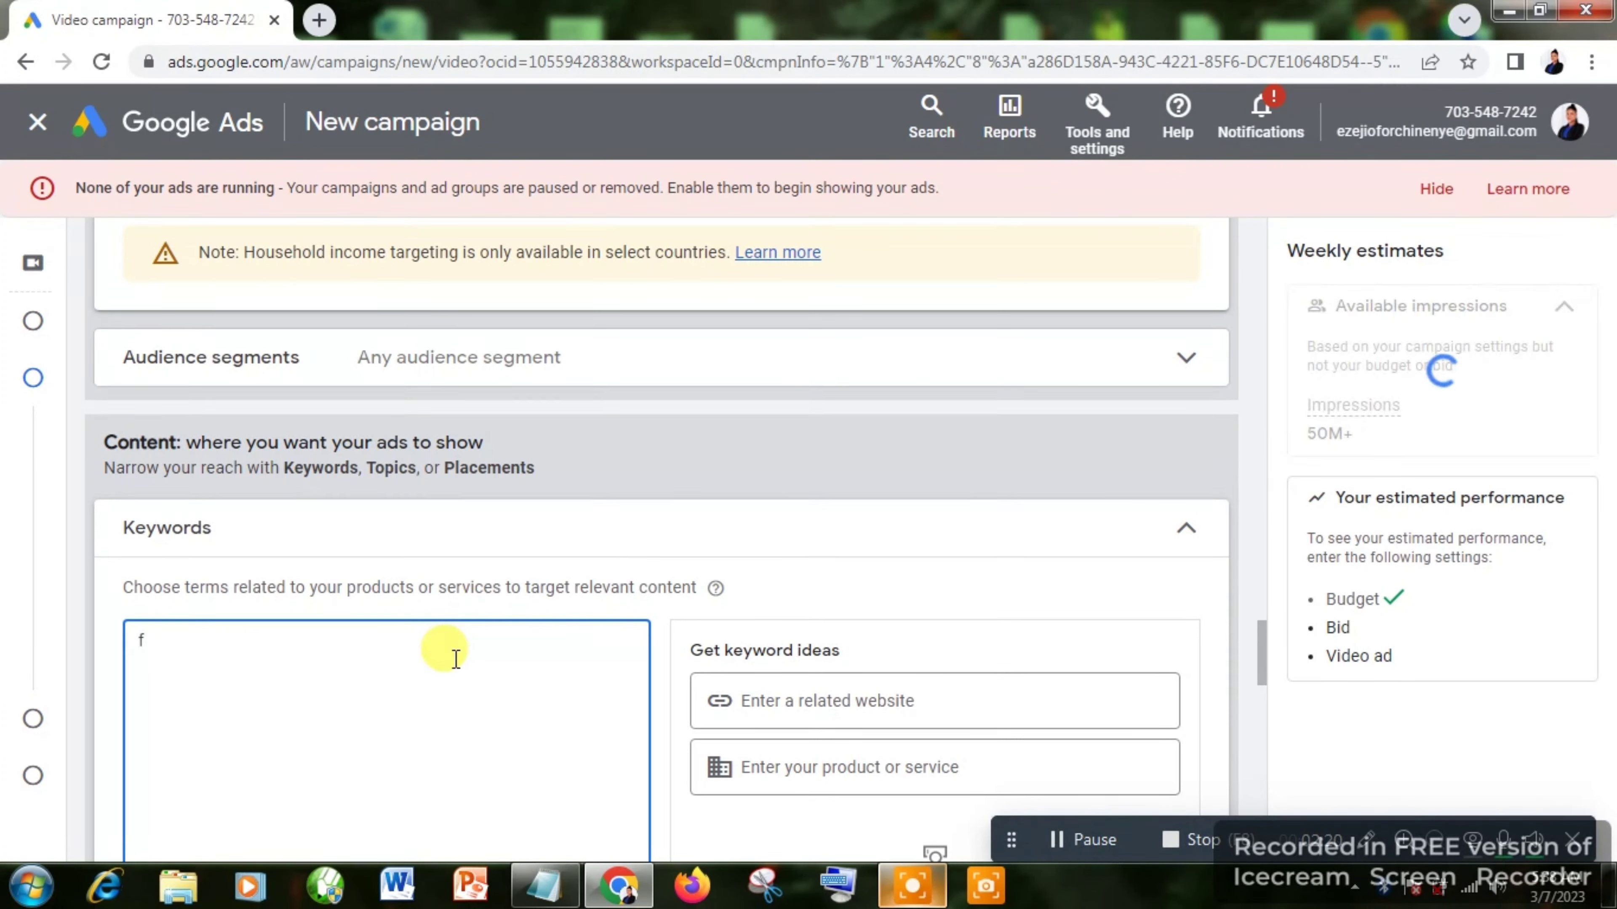
pyautogui.write('acebook adds')
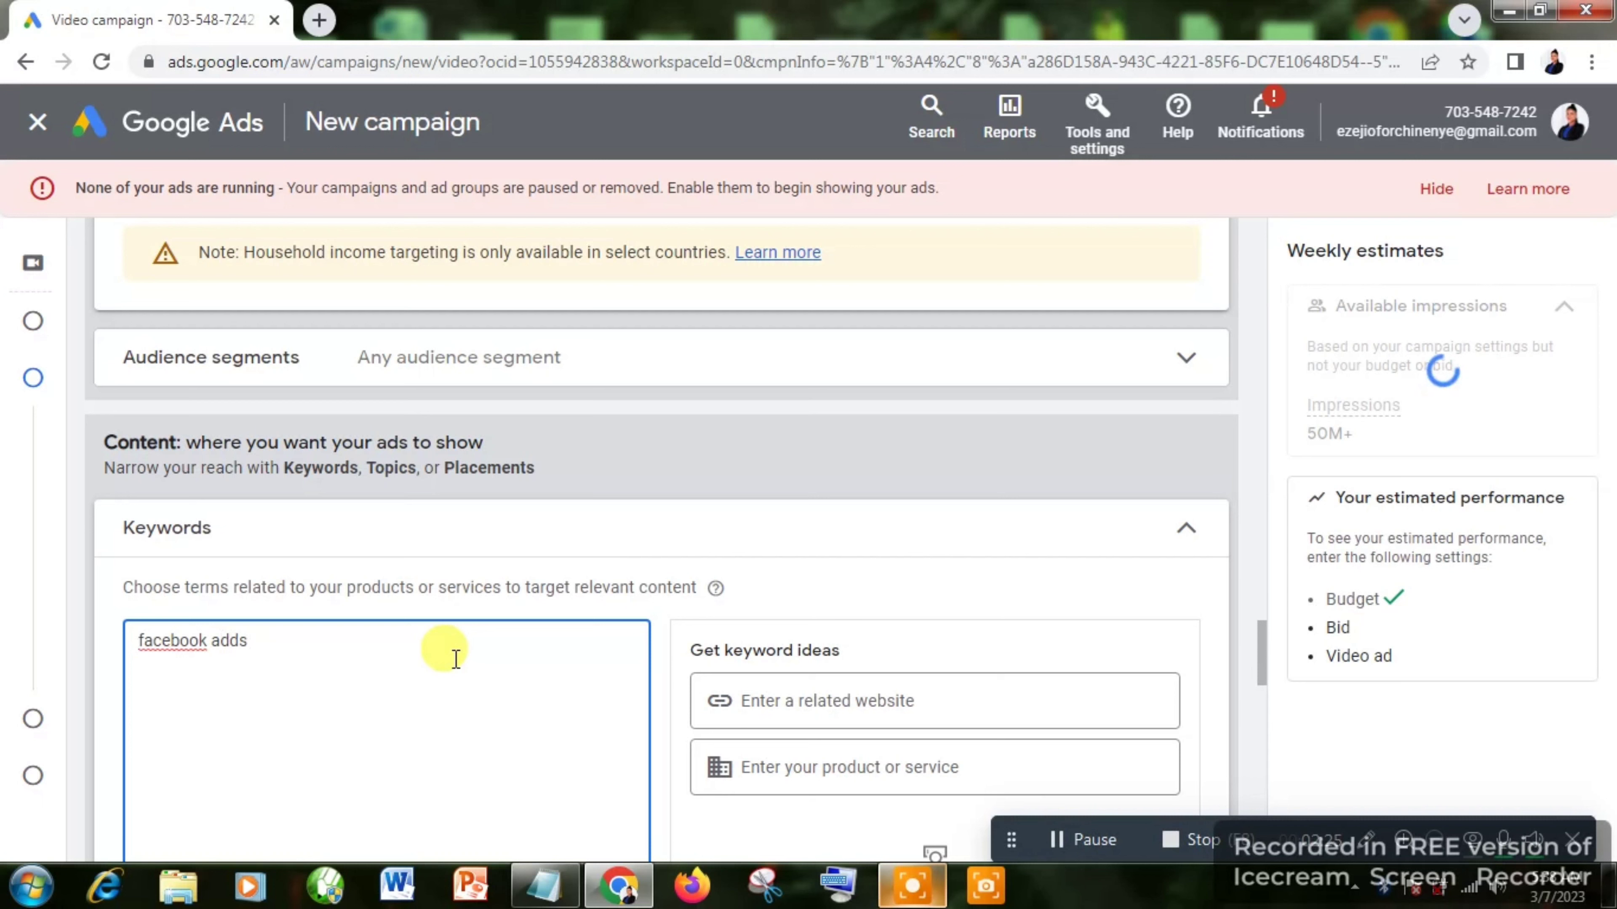
pyautogui.press('BackSpace')
pyautogui.press('BackSpace')
pyautogui.write('s')
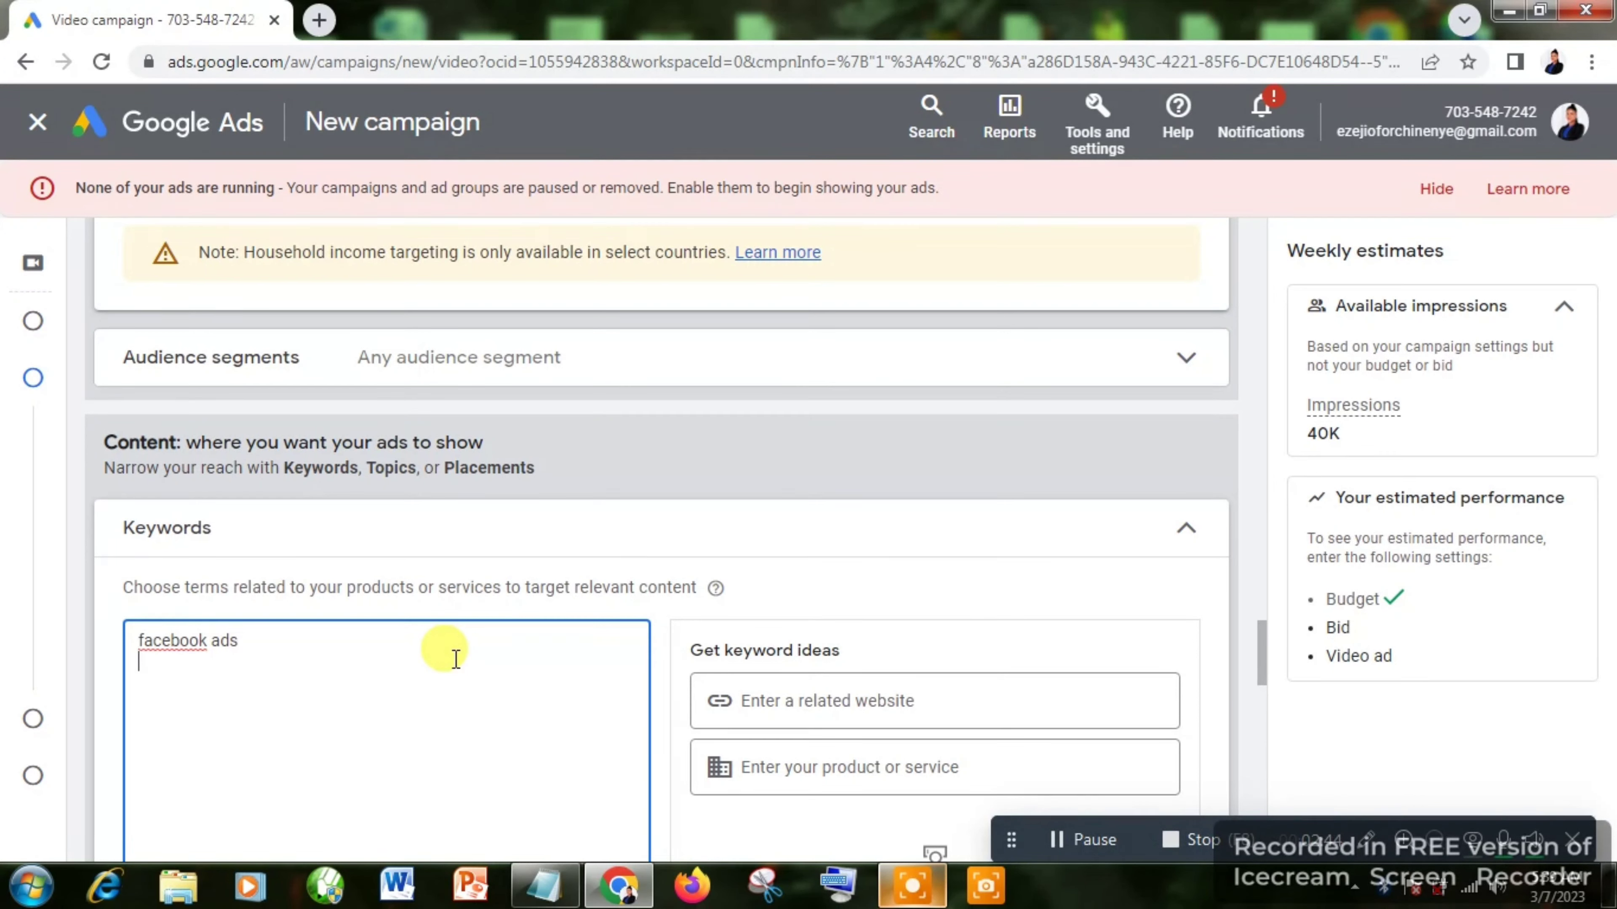
pyautogui.write('googl')
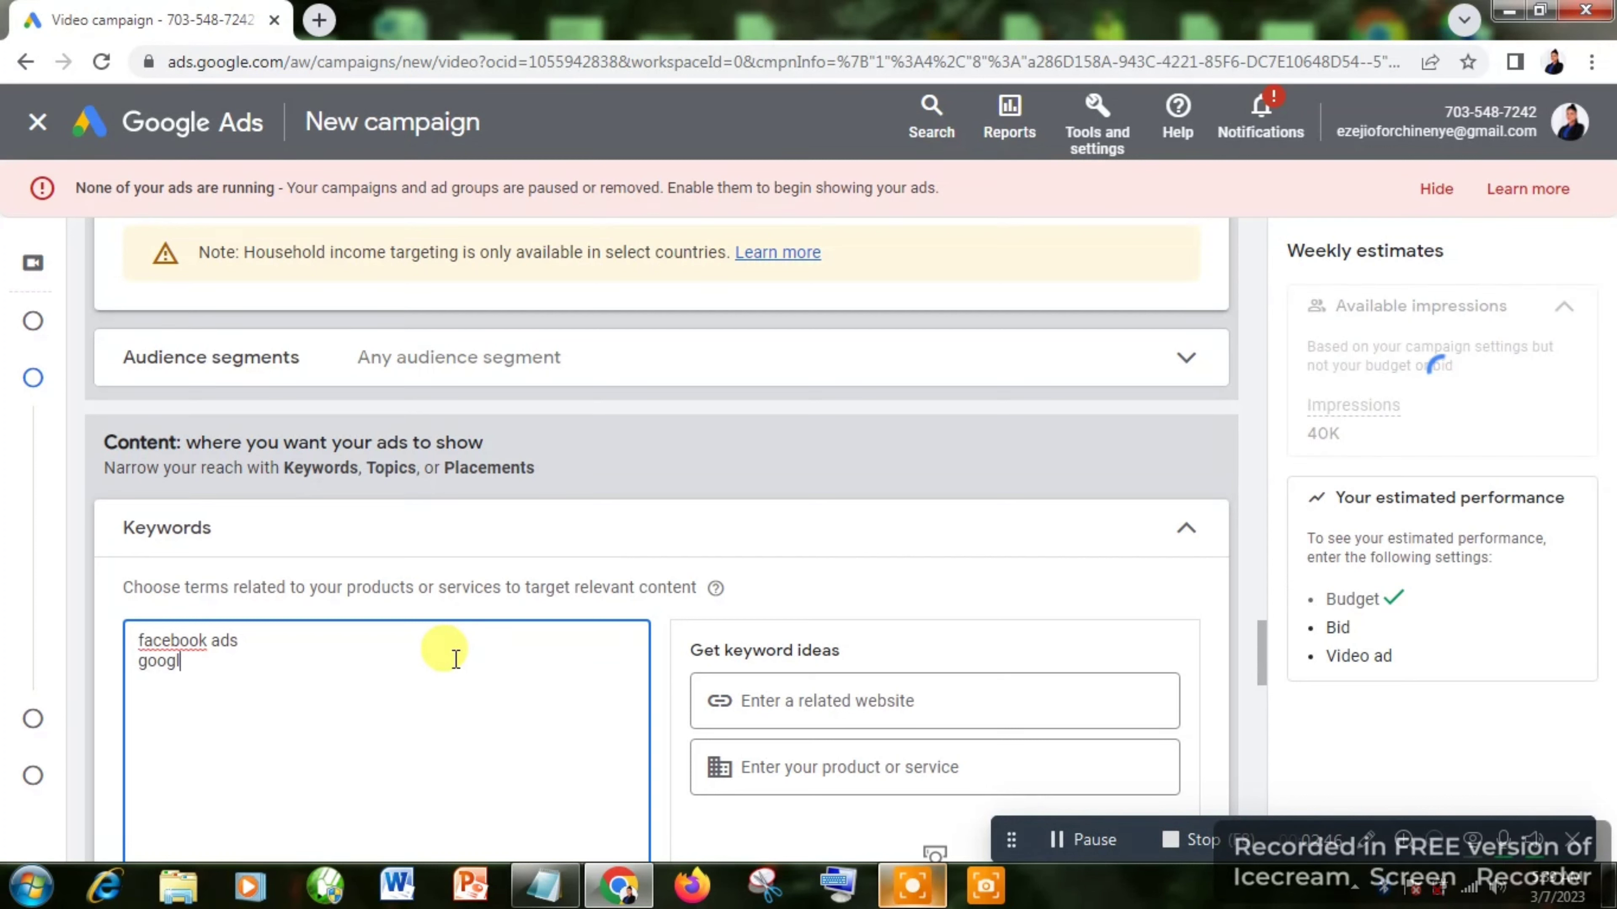
pyautogui.write('e ads')
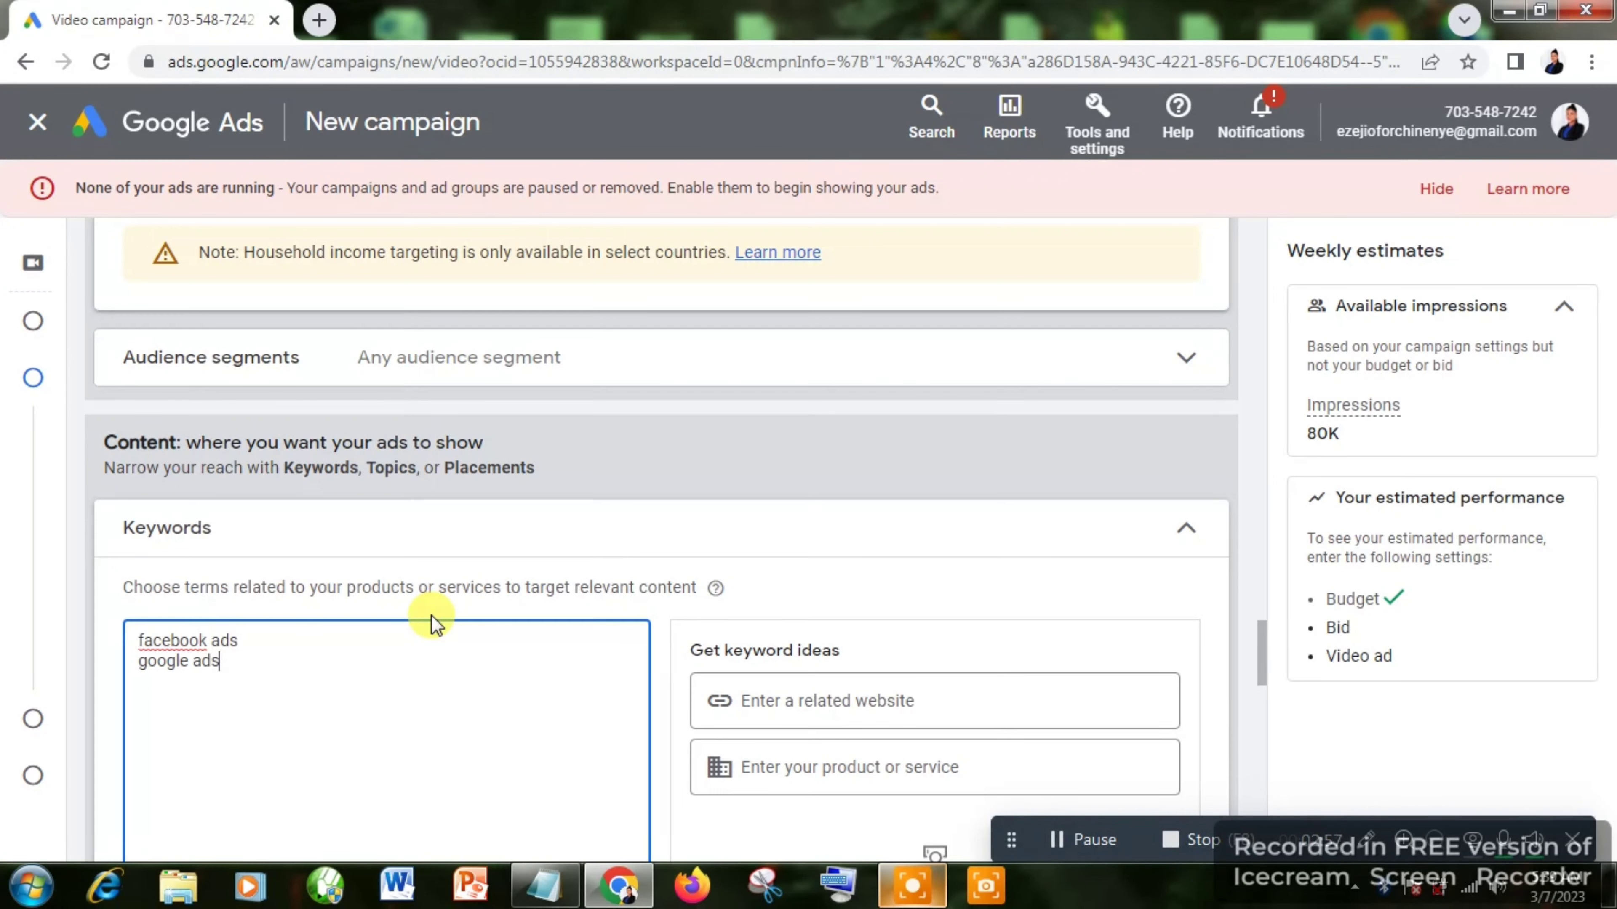
# Step: Add the keywords "ads account" and "youtube ads" on separate lines to the keyword targeting, and collapse the Keywords section
pyautogui.press('Return')
pyautogui.click(429, 610)
pyautogui.scroll(-7, 428, 618)
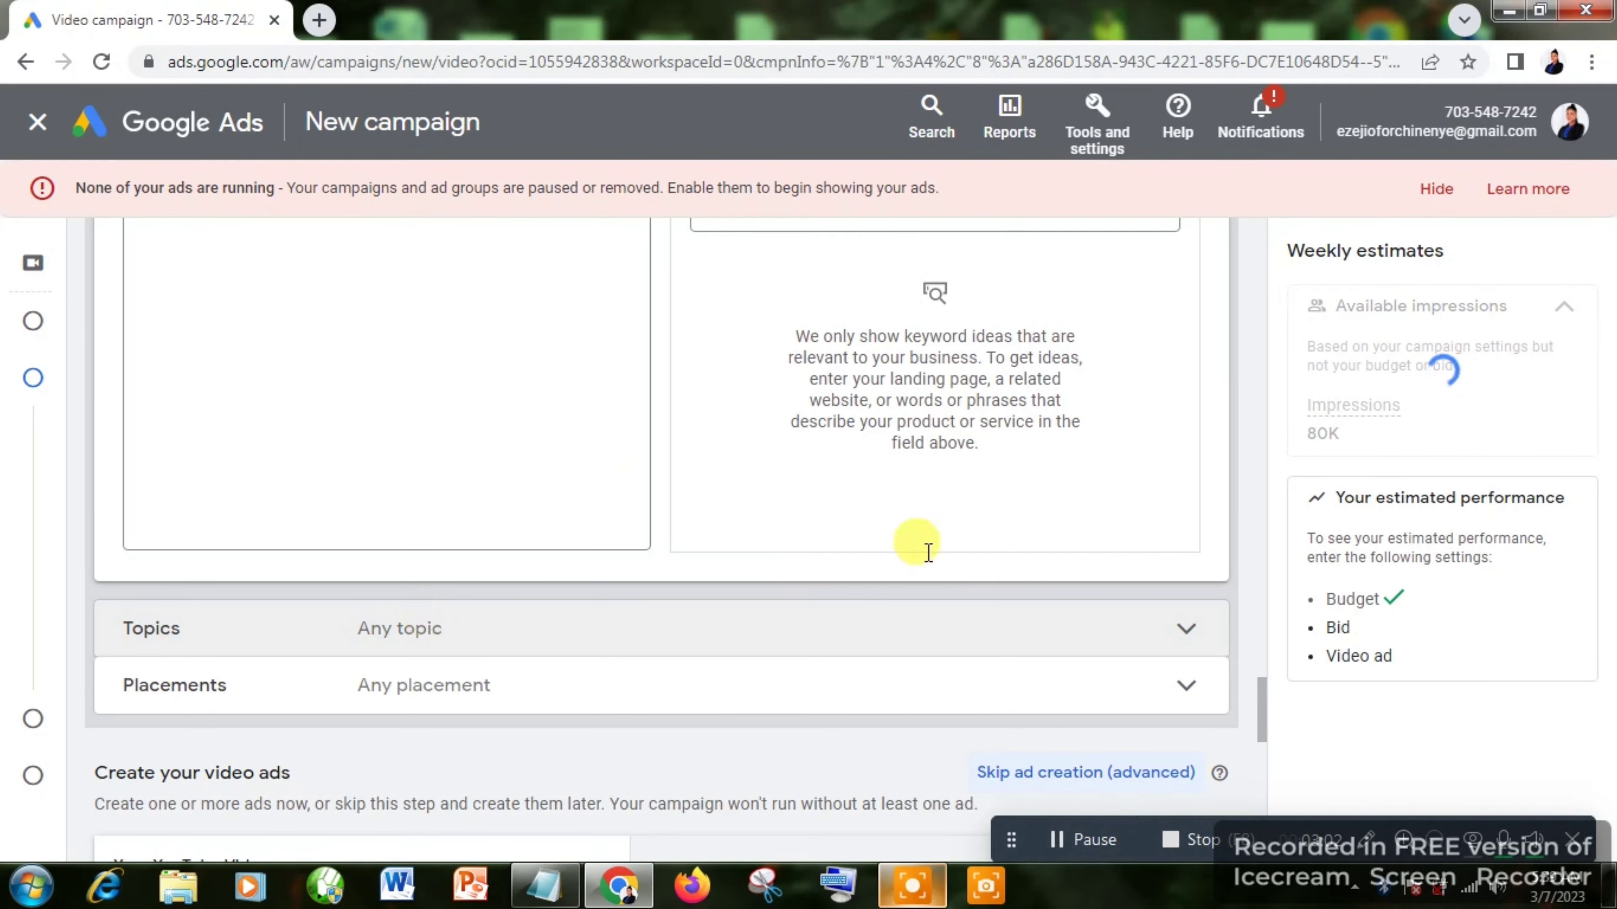
pyautogui.moveTo(1258, 698); pyautogui.dragTo(1263, 627)
pyautogui.click(171, 684)
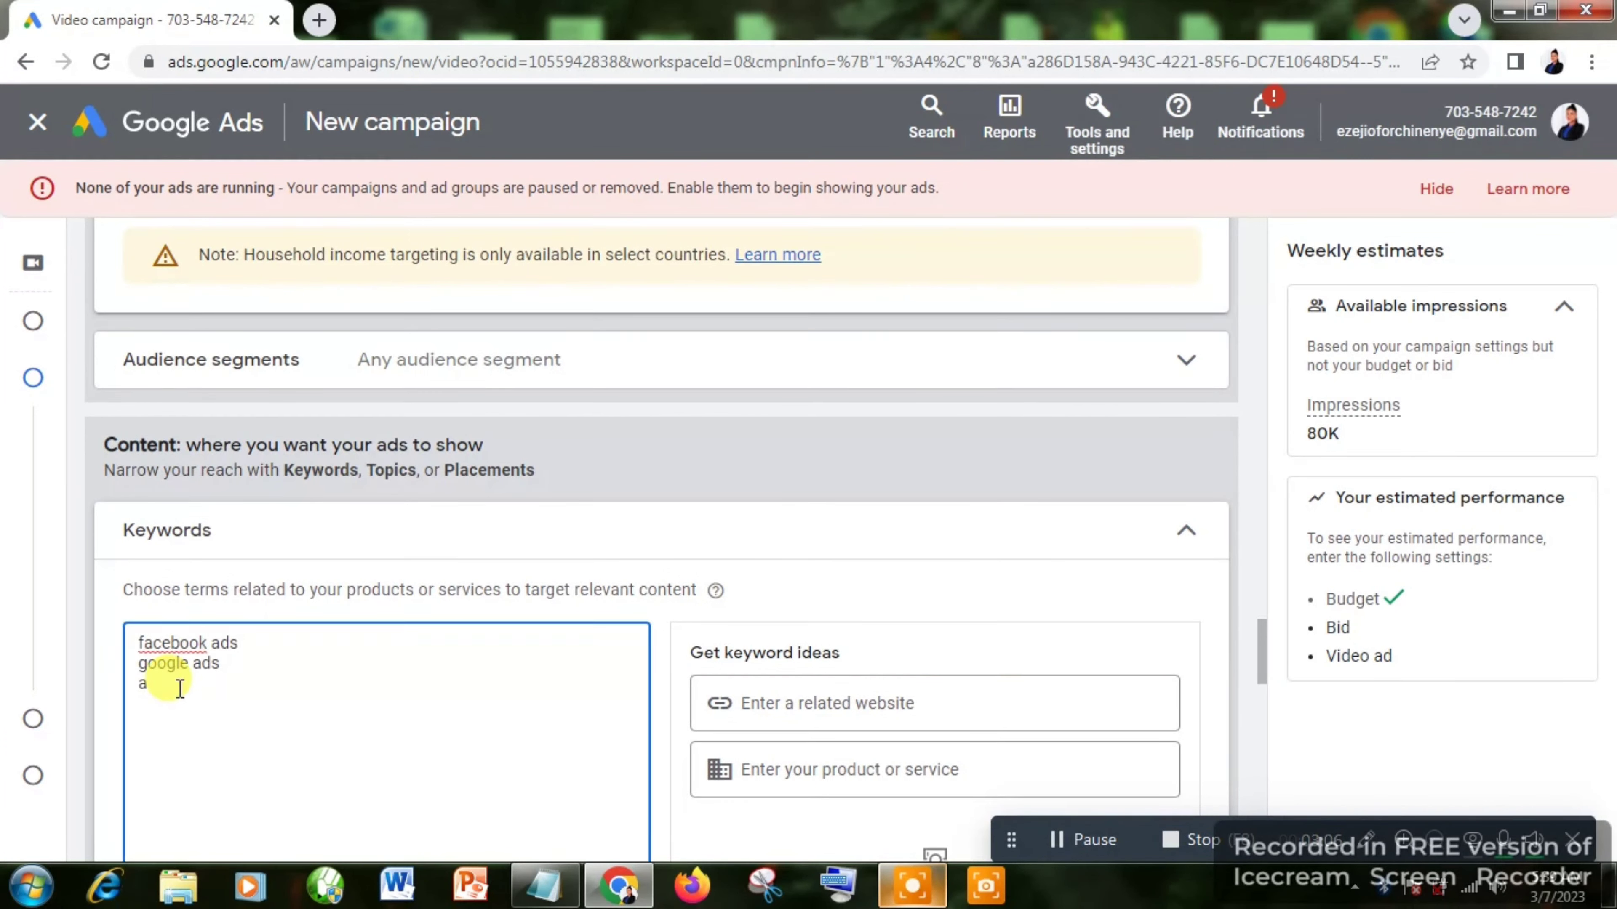
pyautogui.write('ds acc')
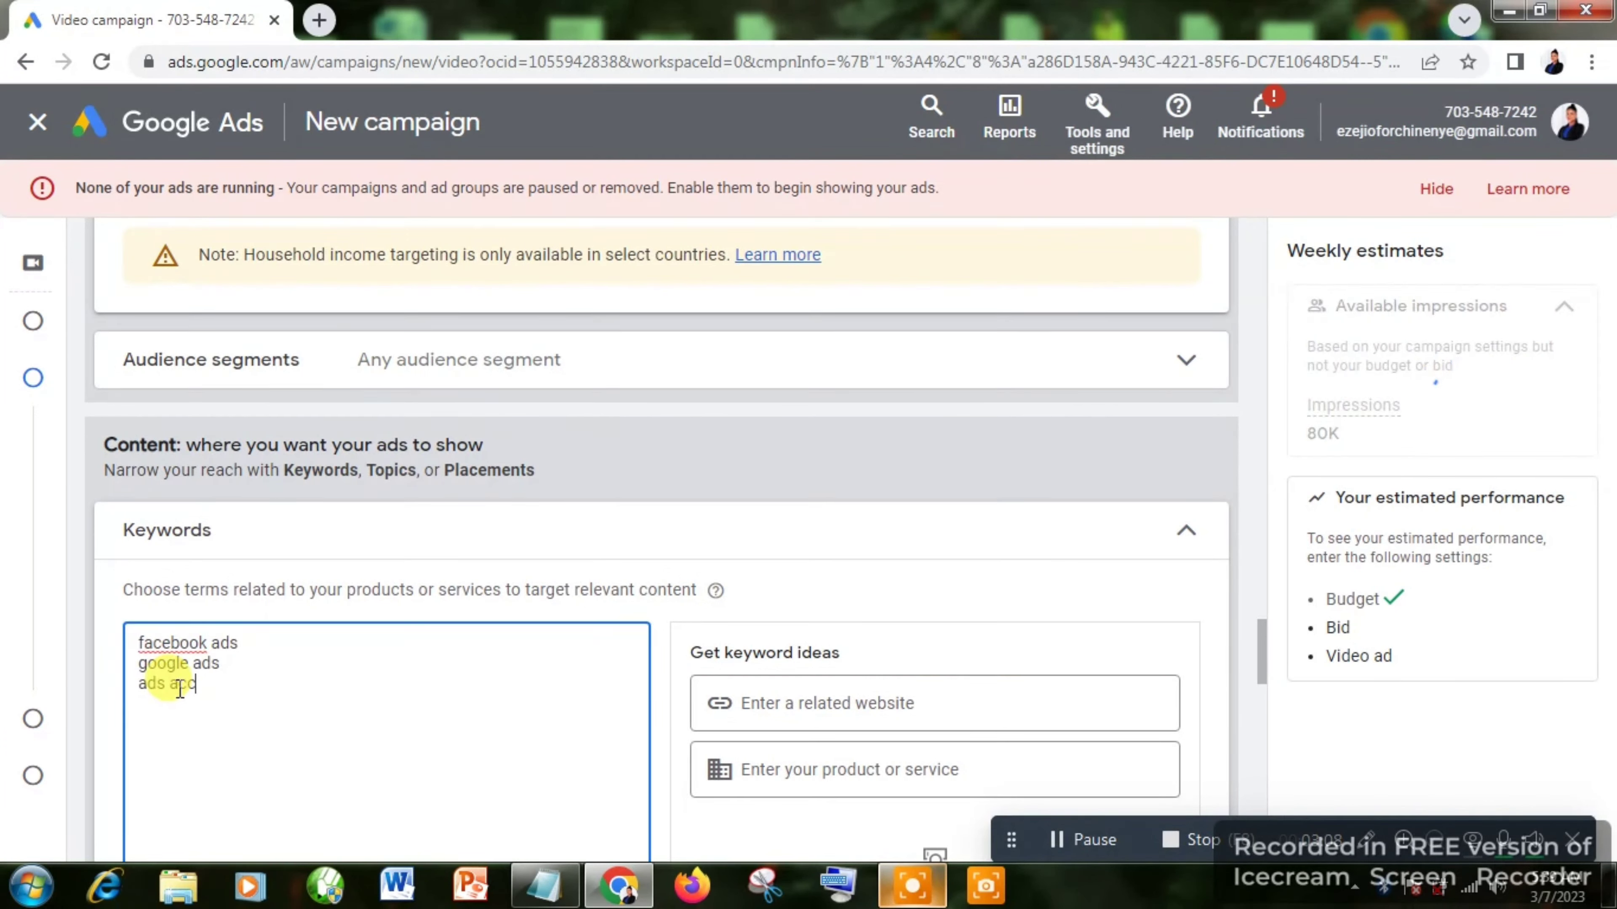
pyautogui.write('ount')
pyautogui.press('Return')
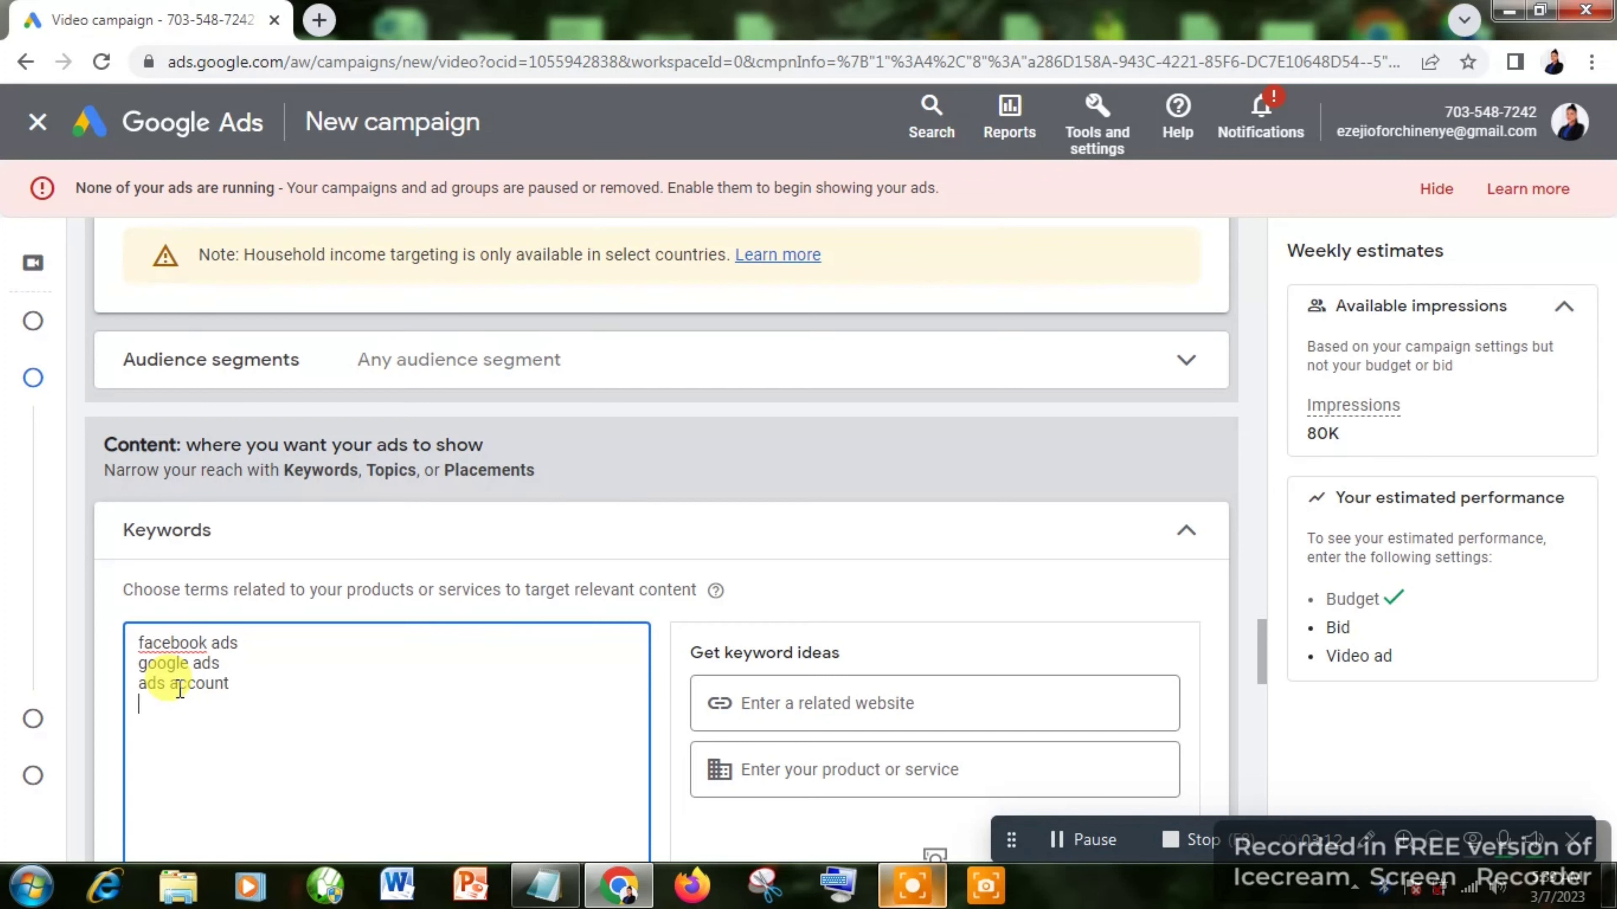
pyautogui.write('youtub')
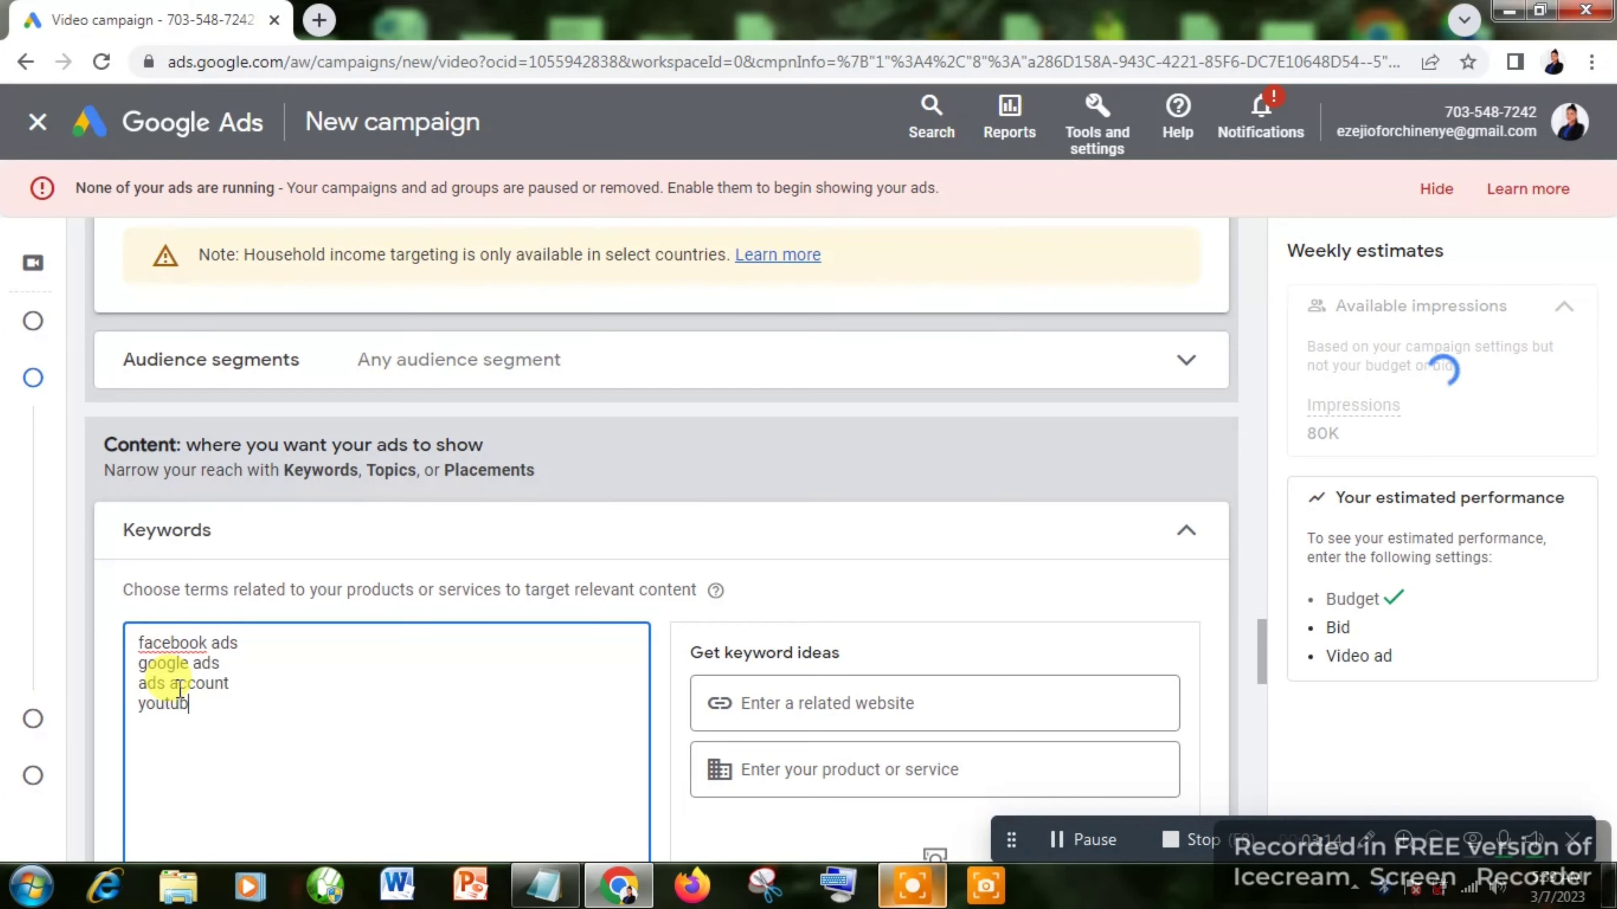
pyautogui.write('e ads')
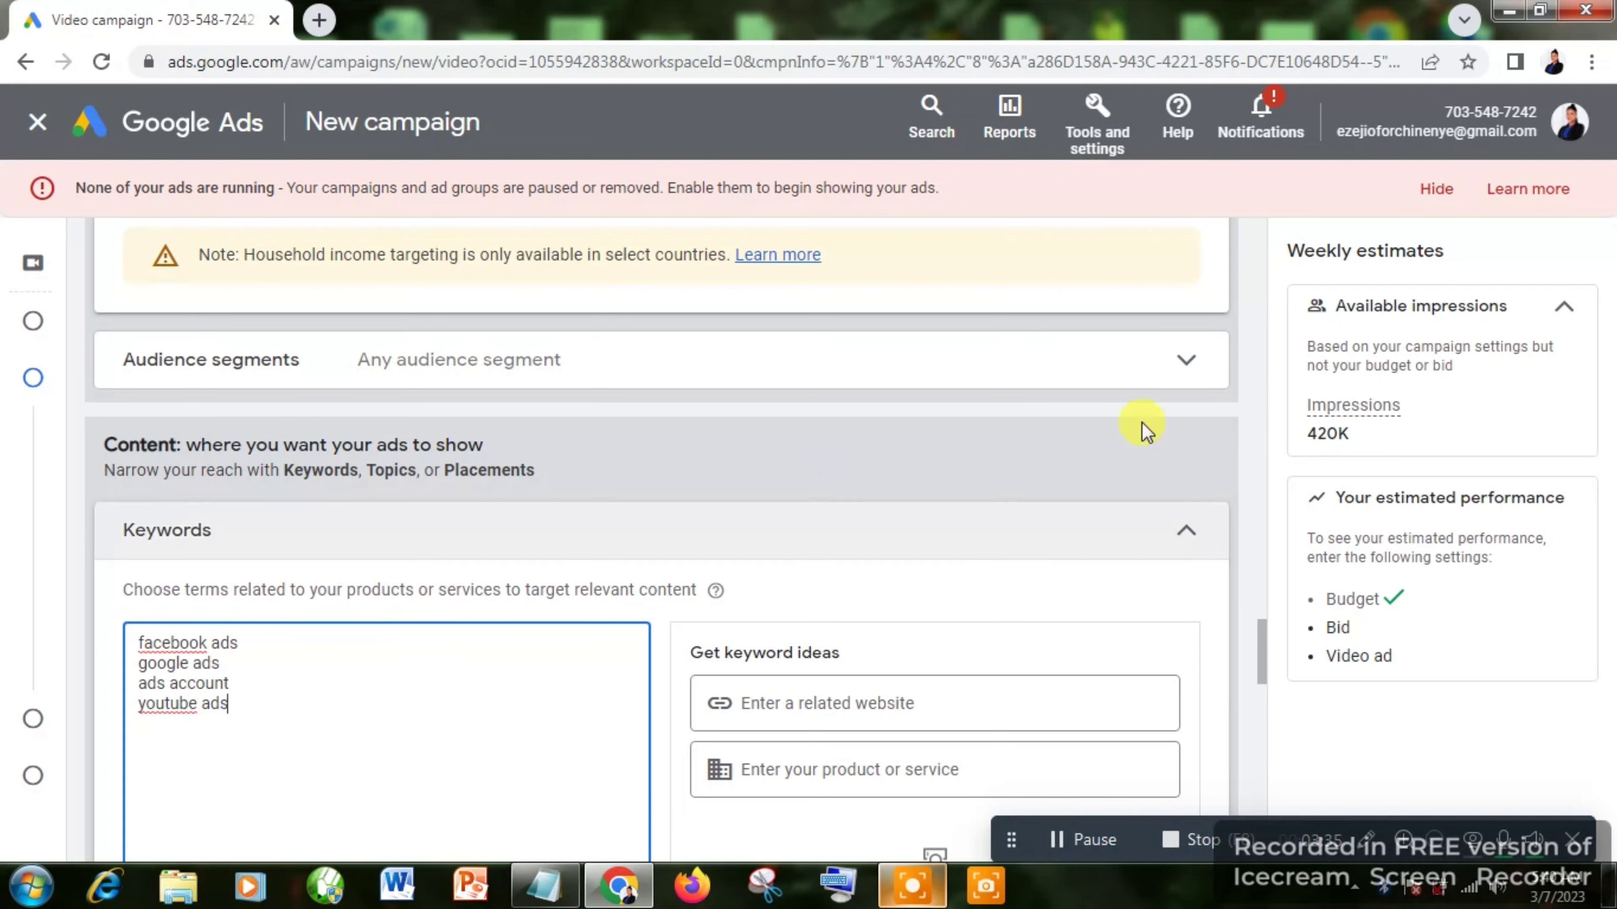
pyautogui.click(1185, 536)
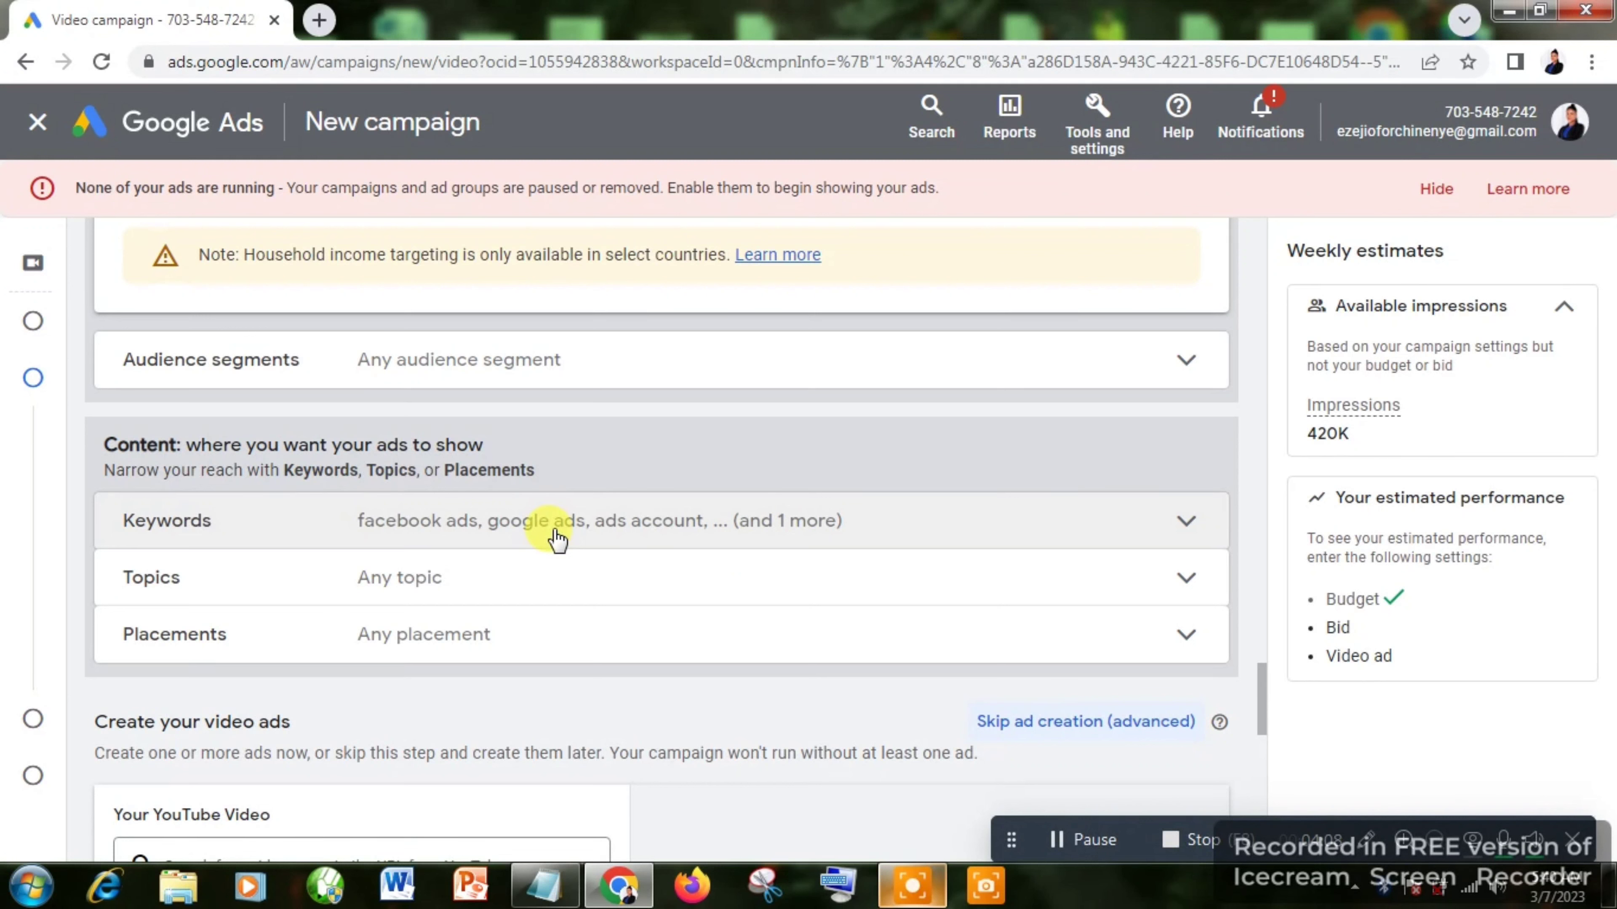
# Step: Look over the ad group's topic targeting options and open the placement targeting
pyautogui.click(585, 595)
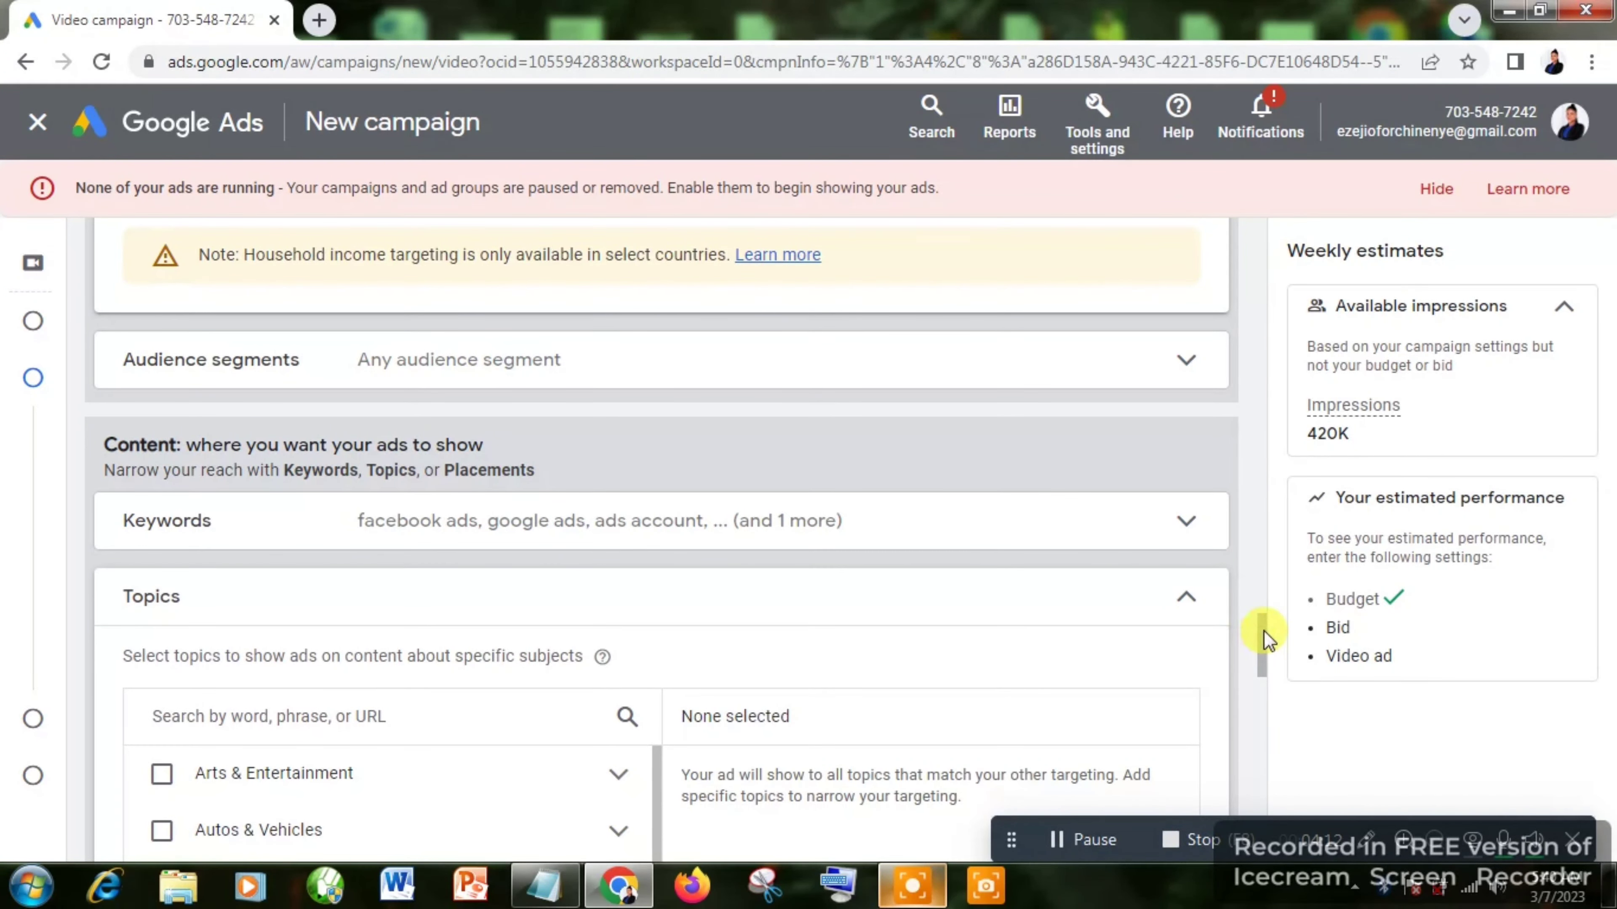
pyautogui.moveTo(1263, 630); pyautogui.dragTo(1262, 651)
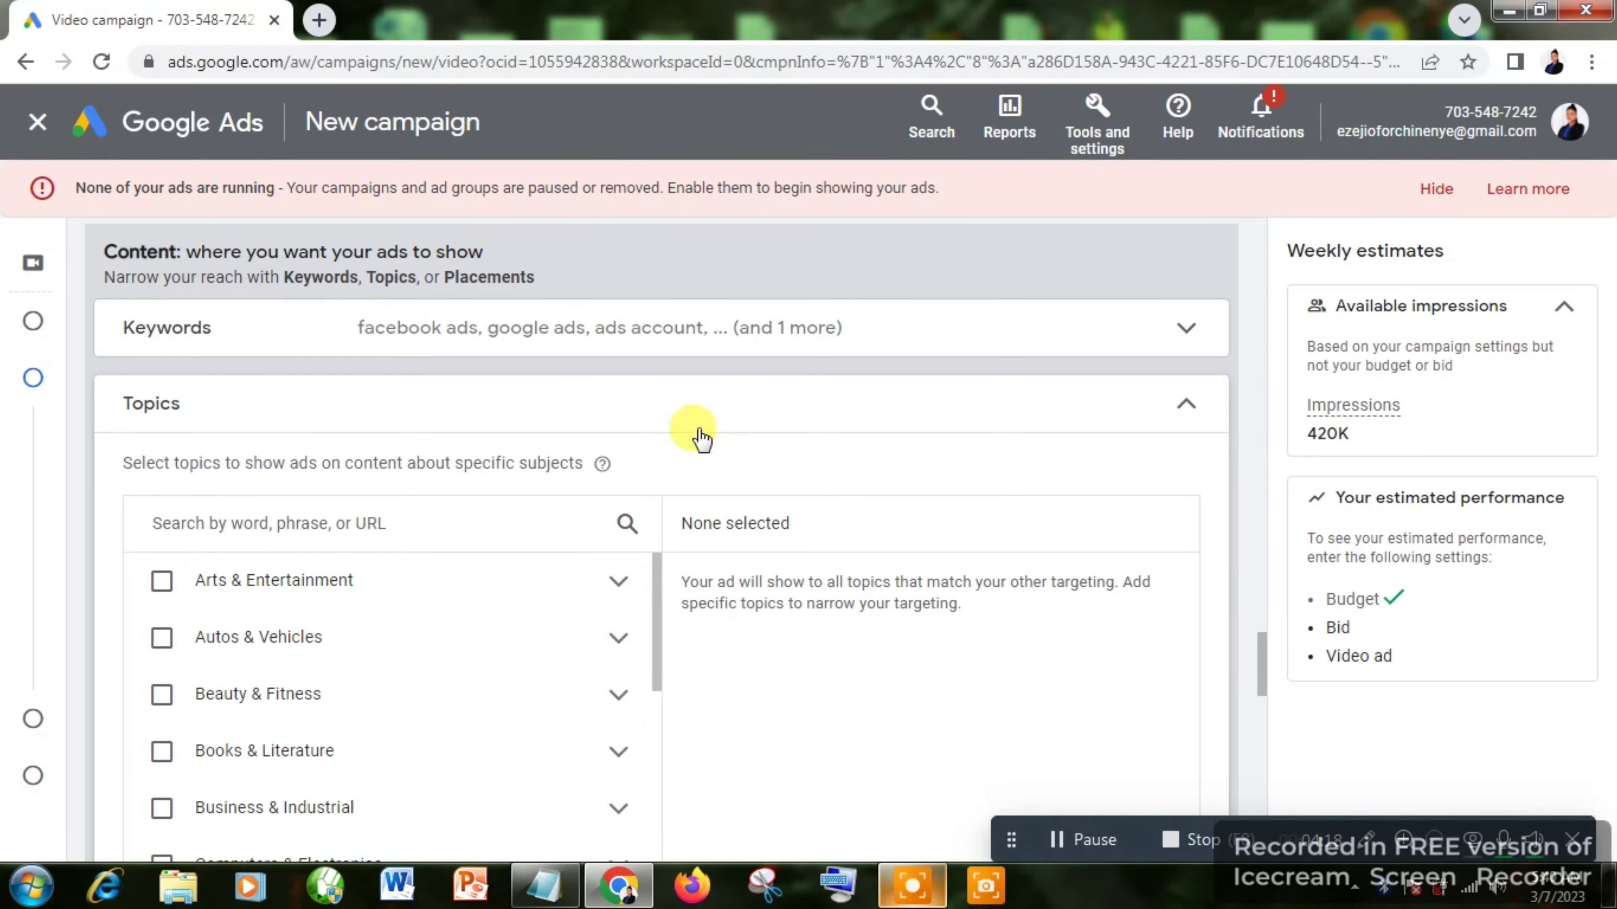
pyautogui.click(762, 424)
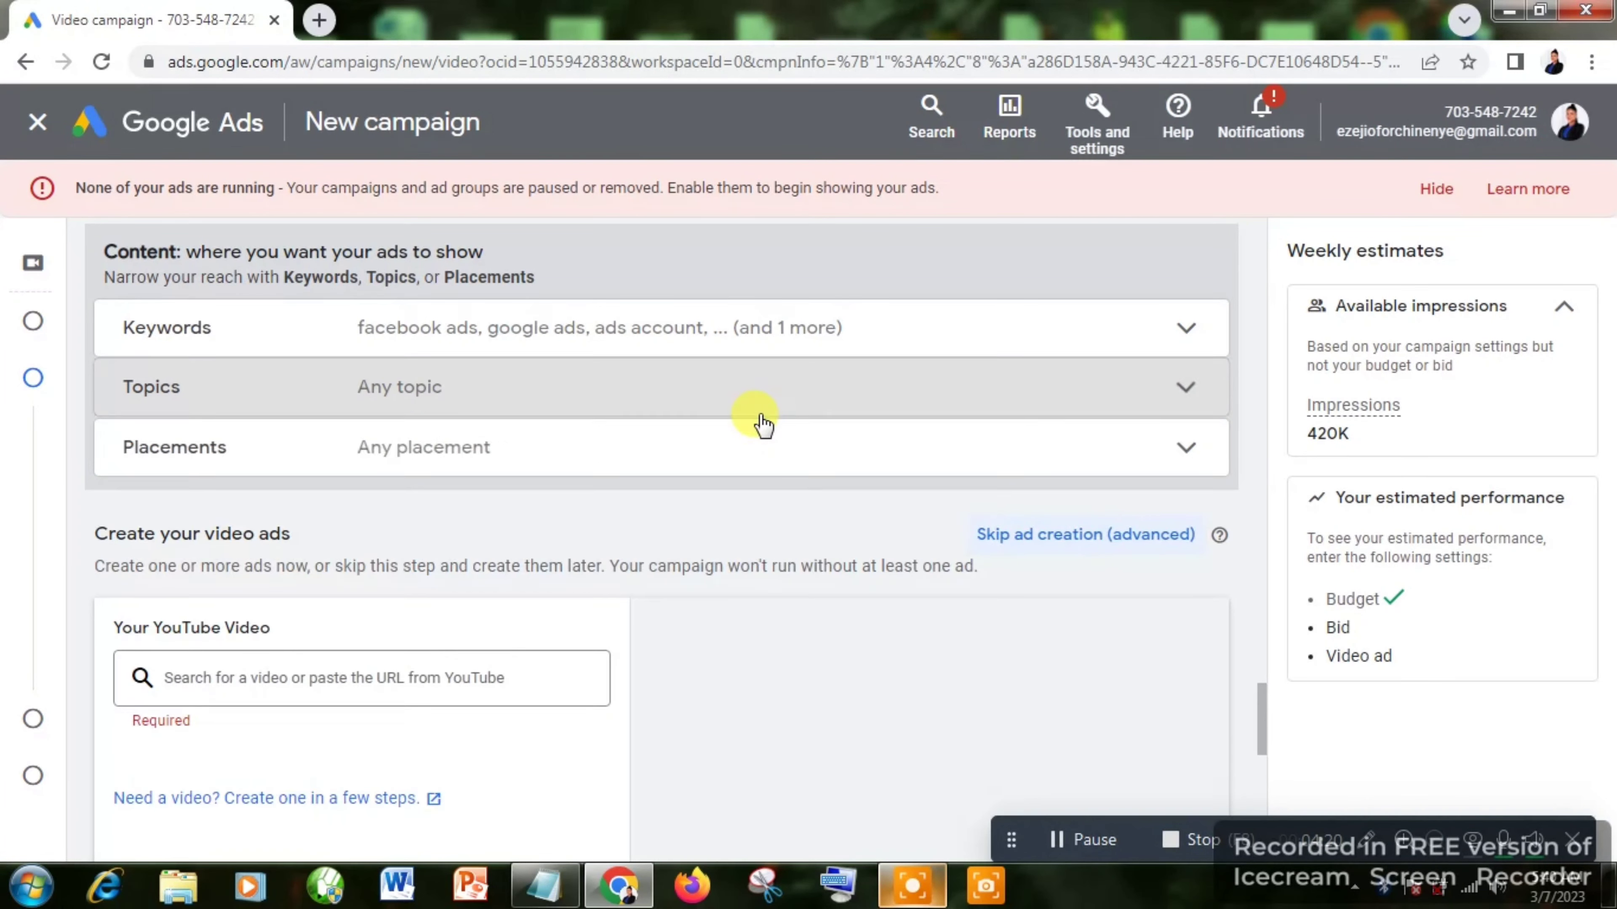
pyautogui.click(761, 413)
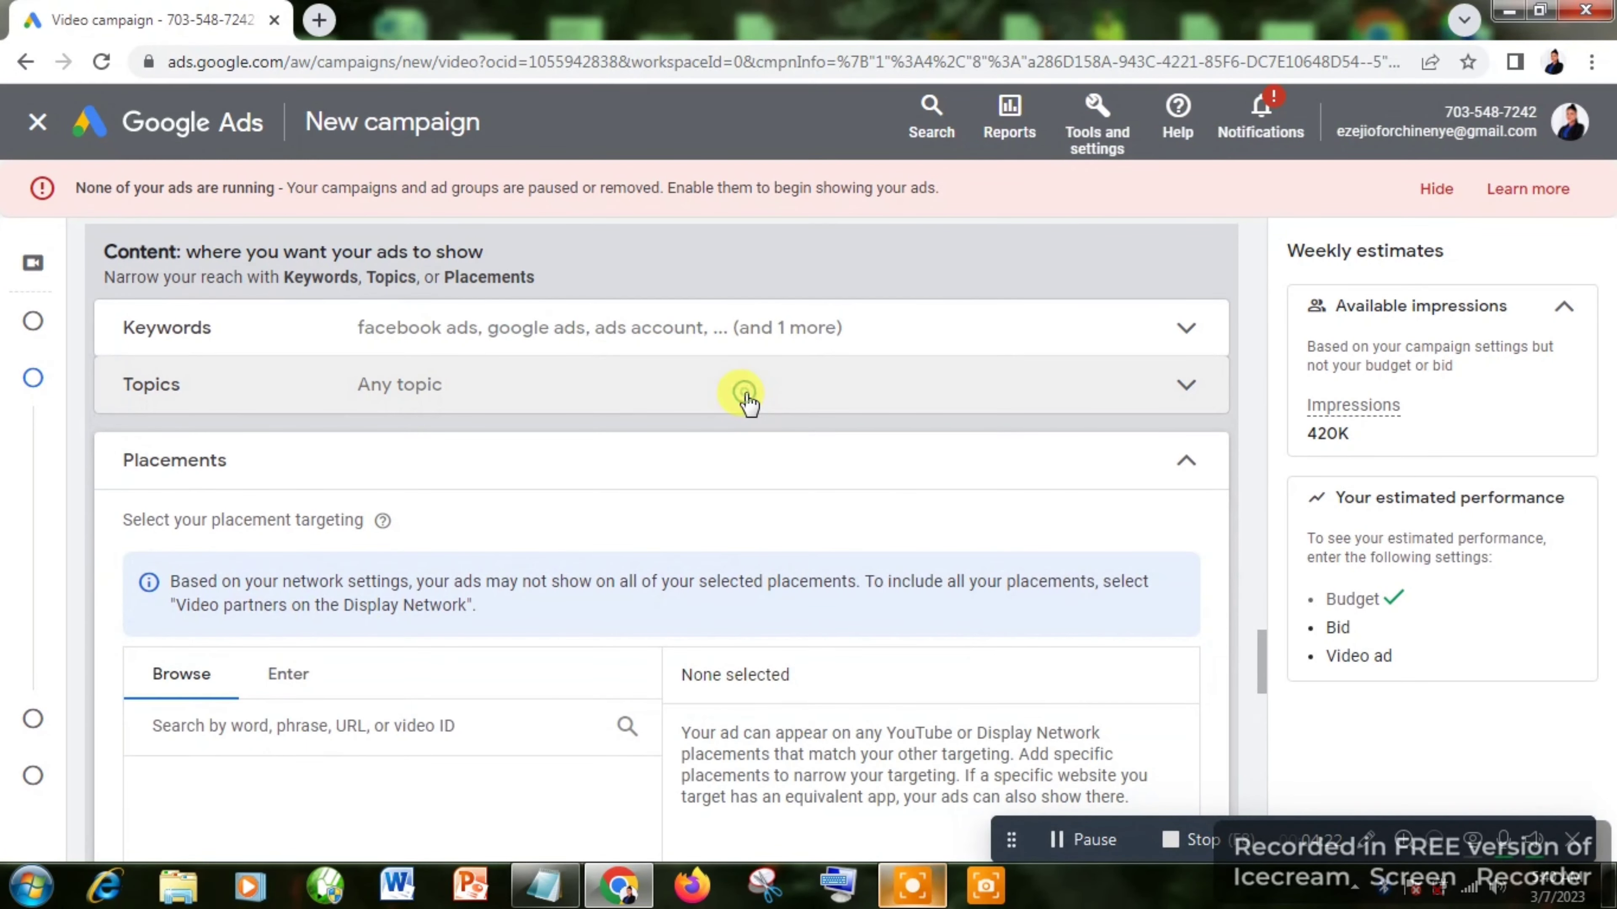
# Step: Try targeting the Advertising & Marketing topic under Business & Industrial, and deselect it again
pyautogui.click(751, 400)
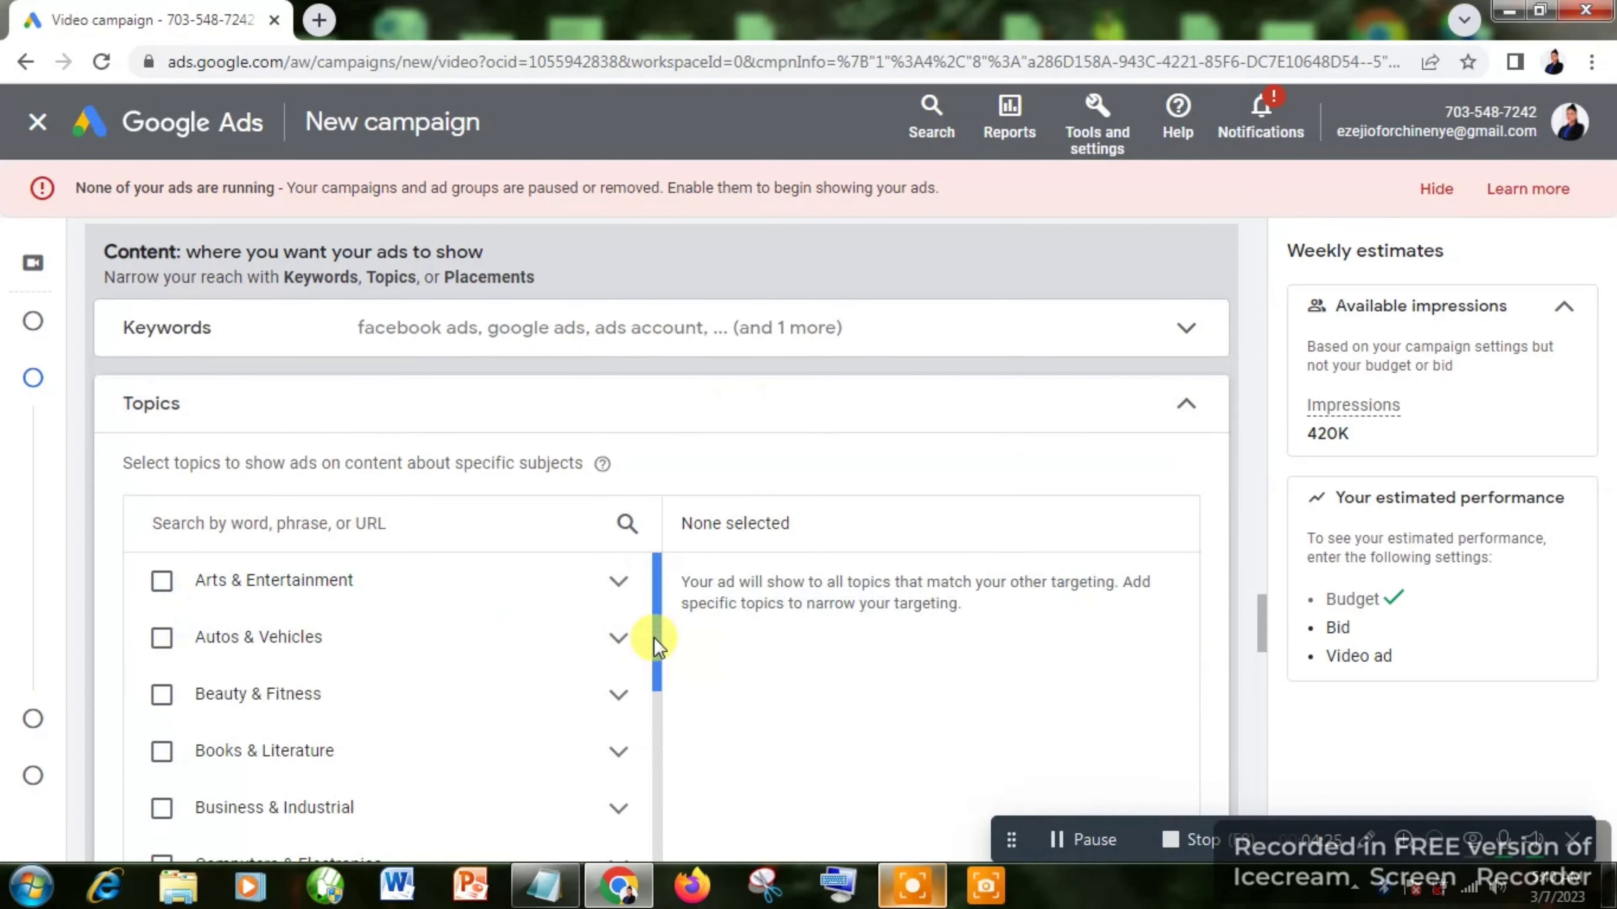
pyautogui.moveTo(656, 643); pyautogui.dragTo(654, 710)
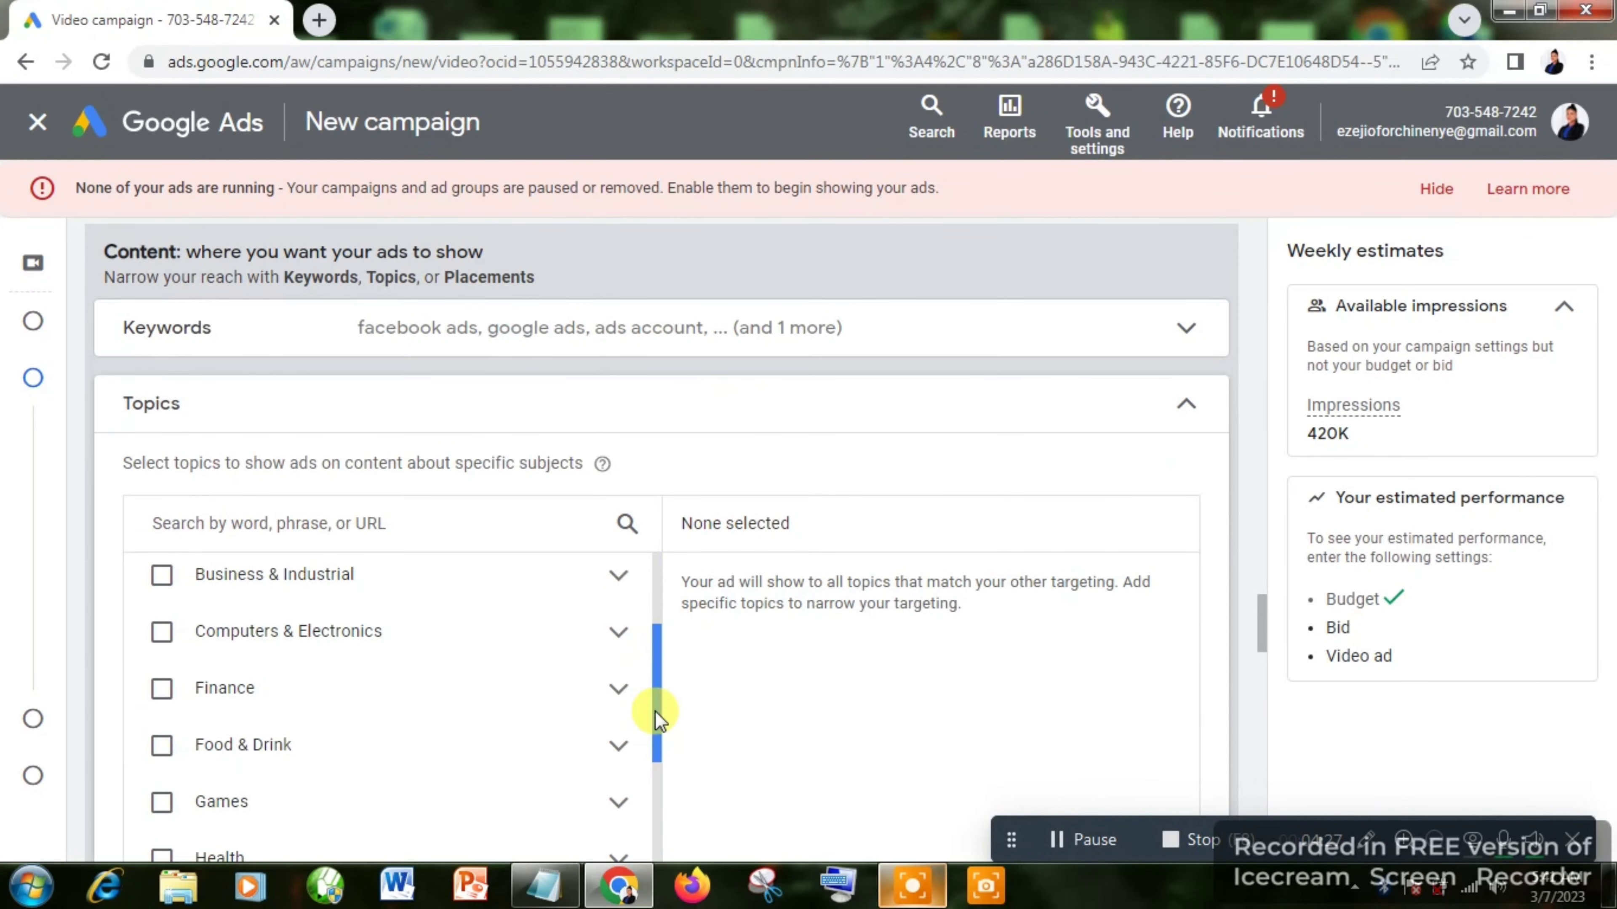
pyautogui.click(618, 577)
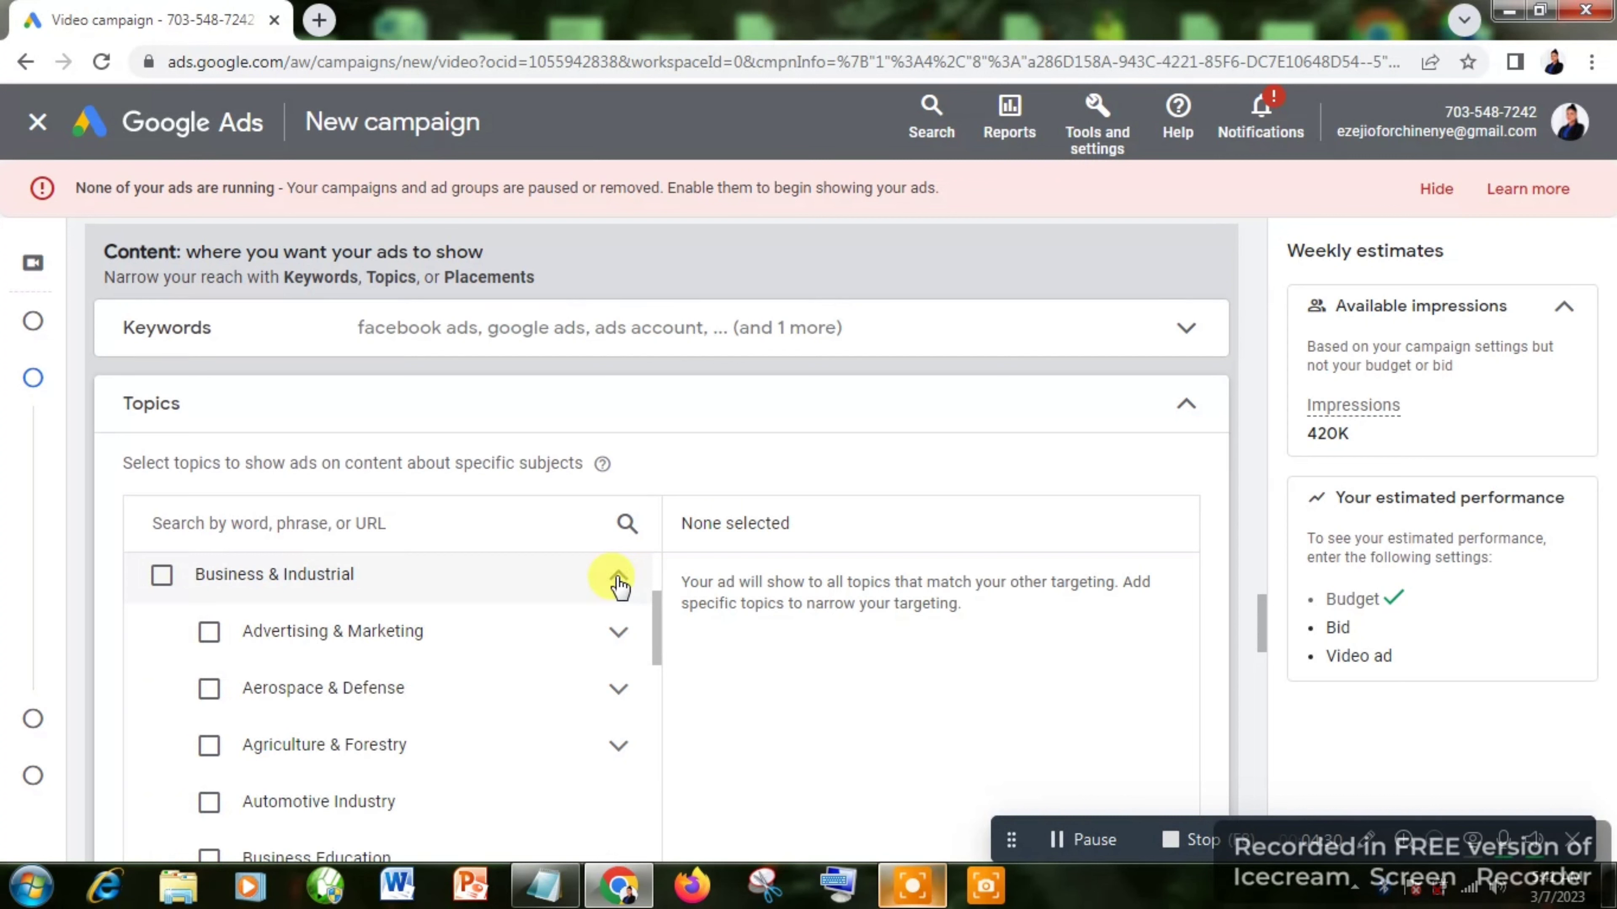
pyautogui.click(209, 632)
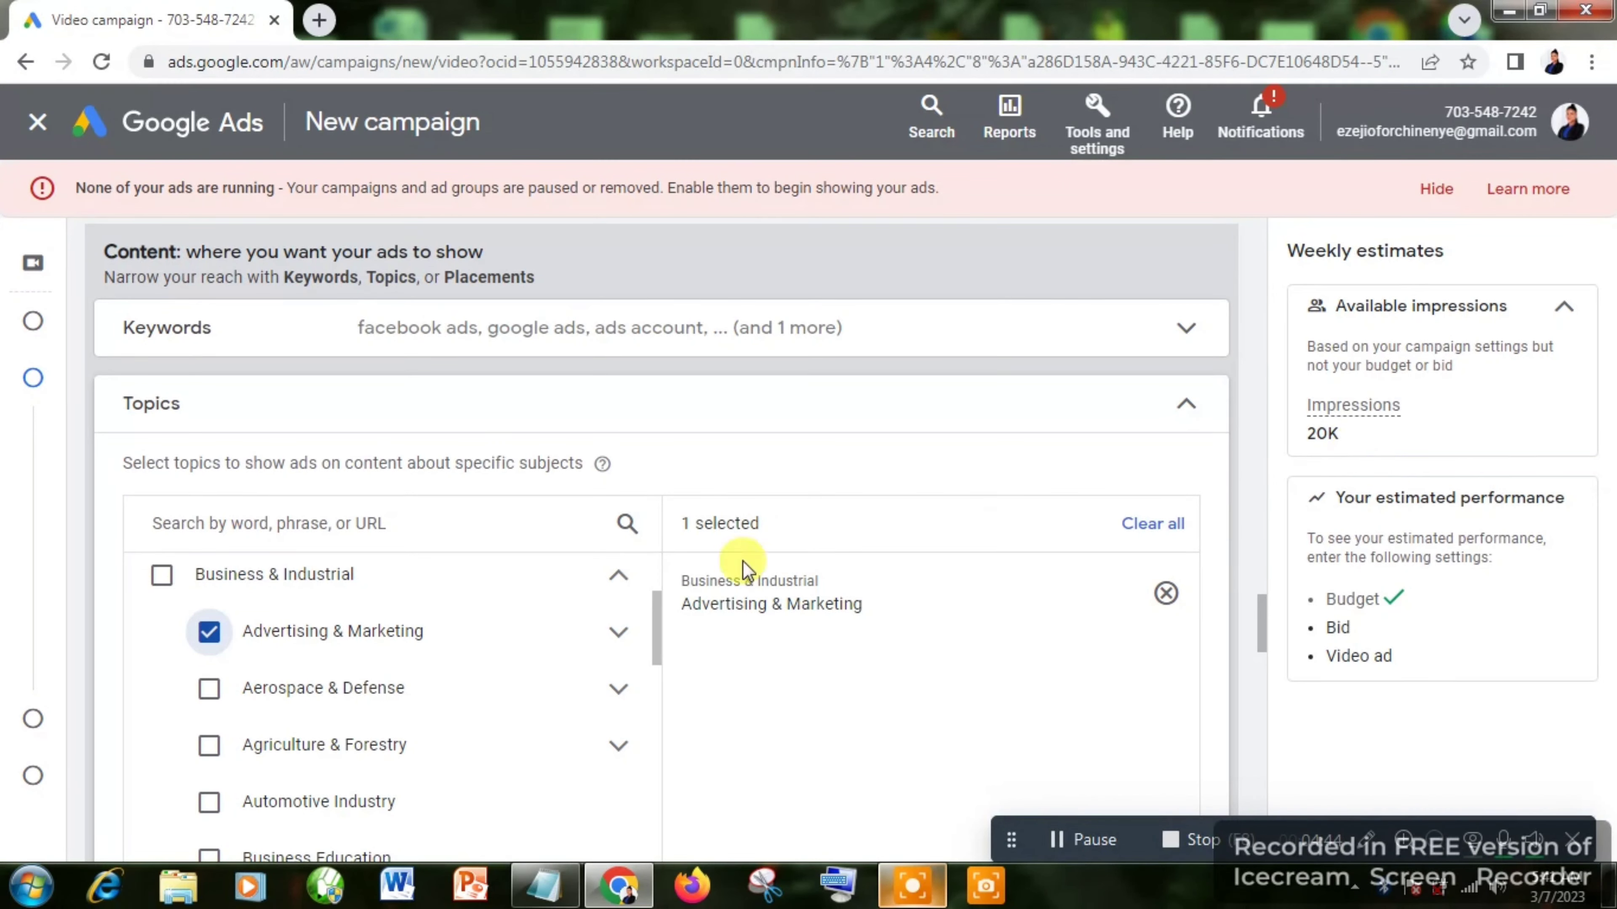
pyautogui.click(208, 637)
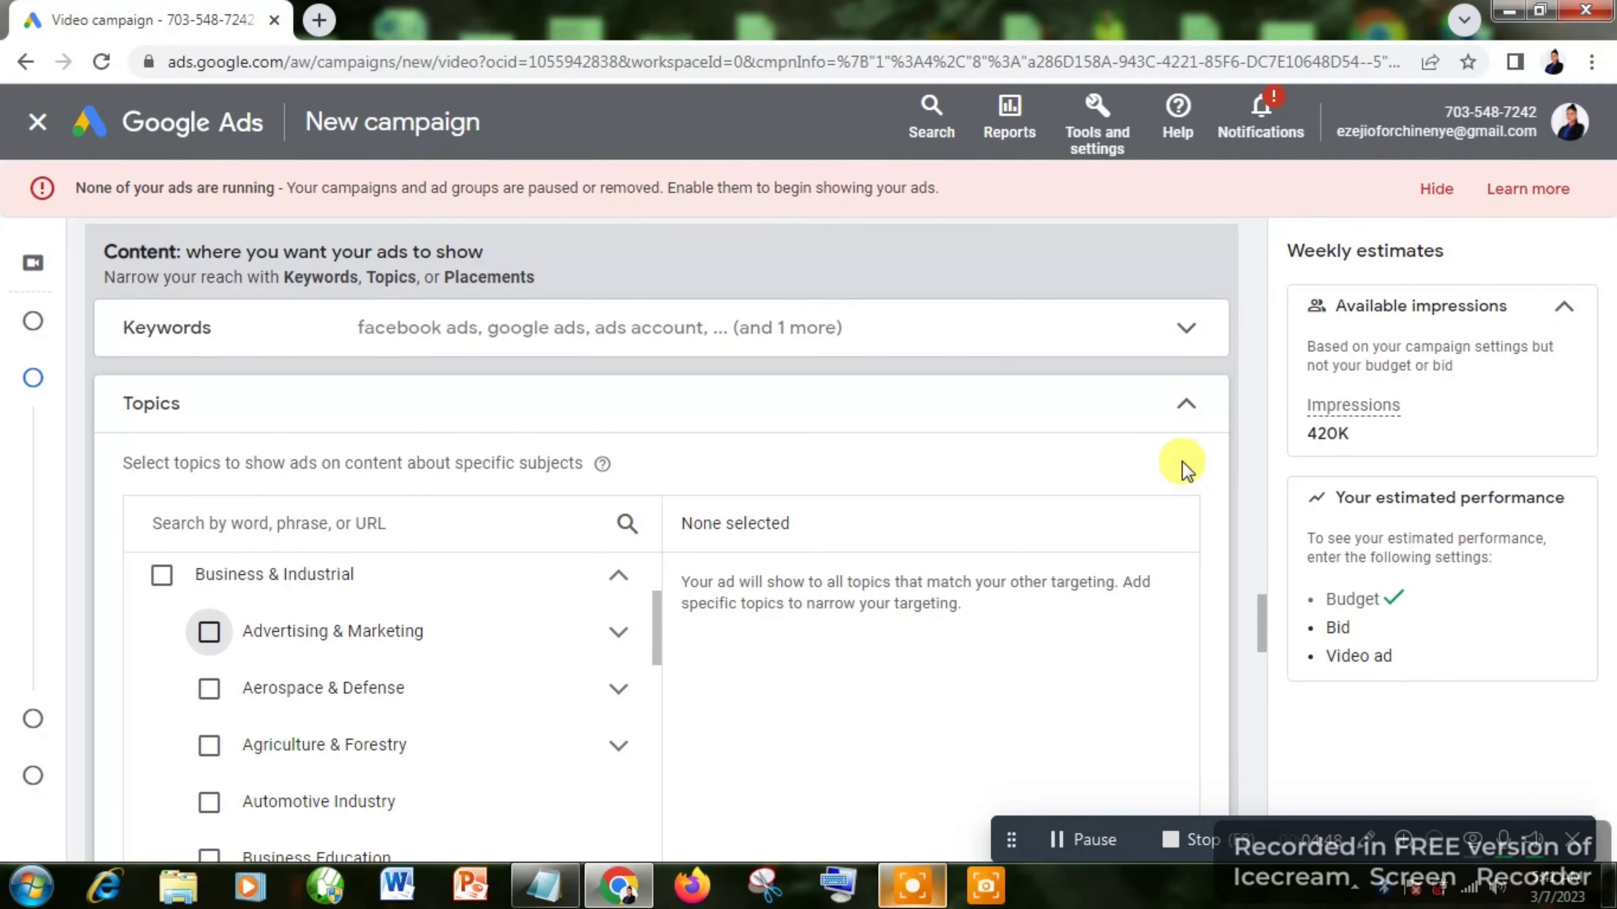
# Step: Look at the placement targeting options and the entered keyword list, leaving all content targeting sections collapsed
pyautogui.click(1187, 406)
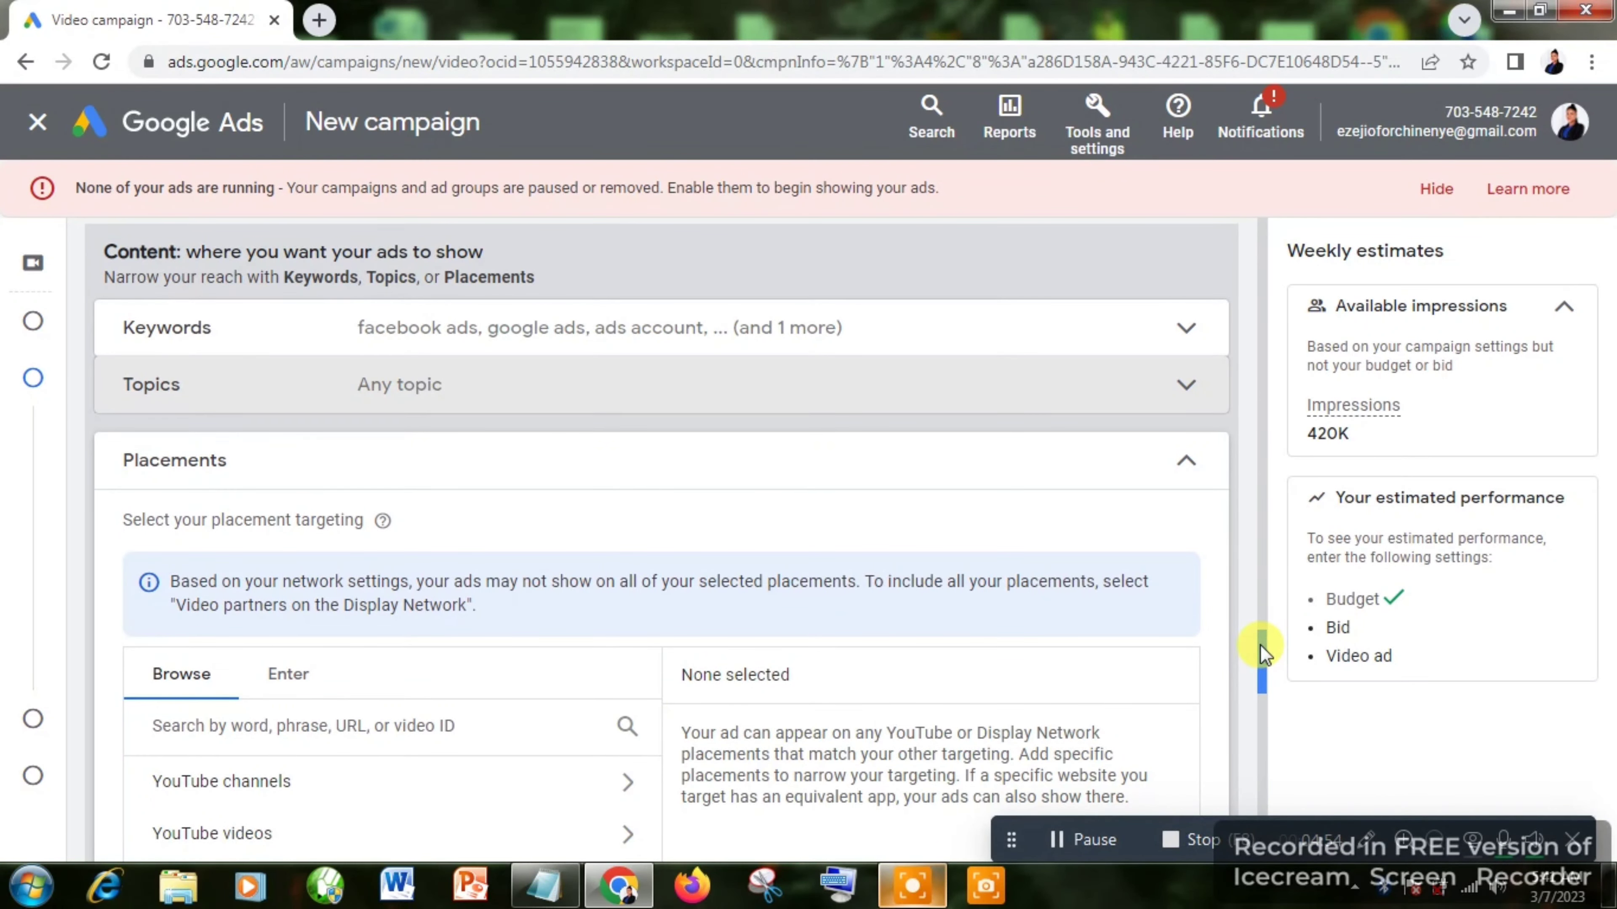
pyautogui.click(1187, 464)
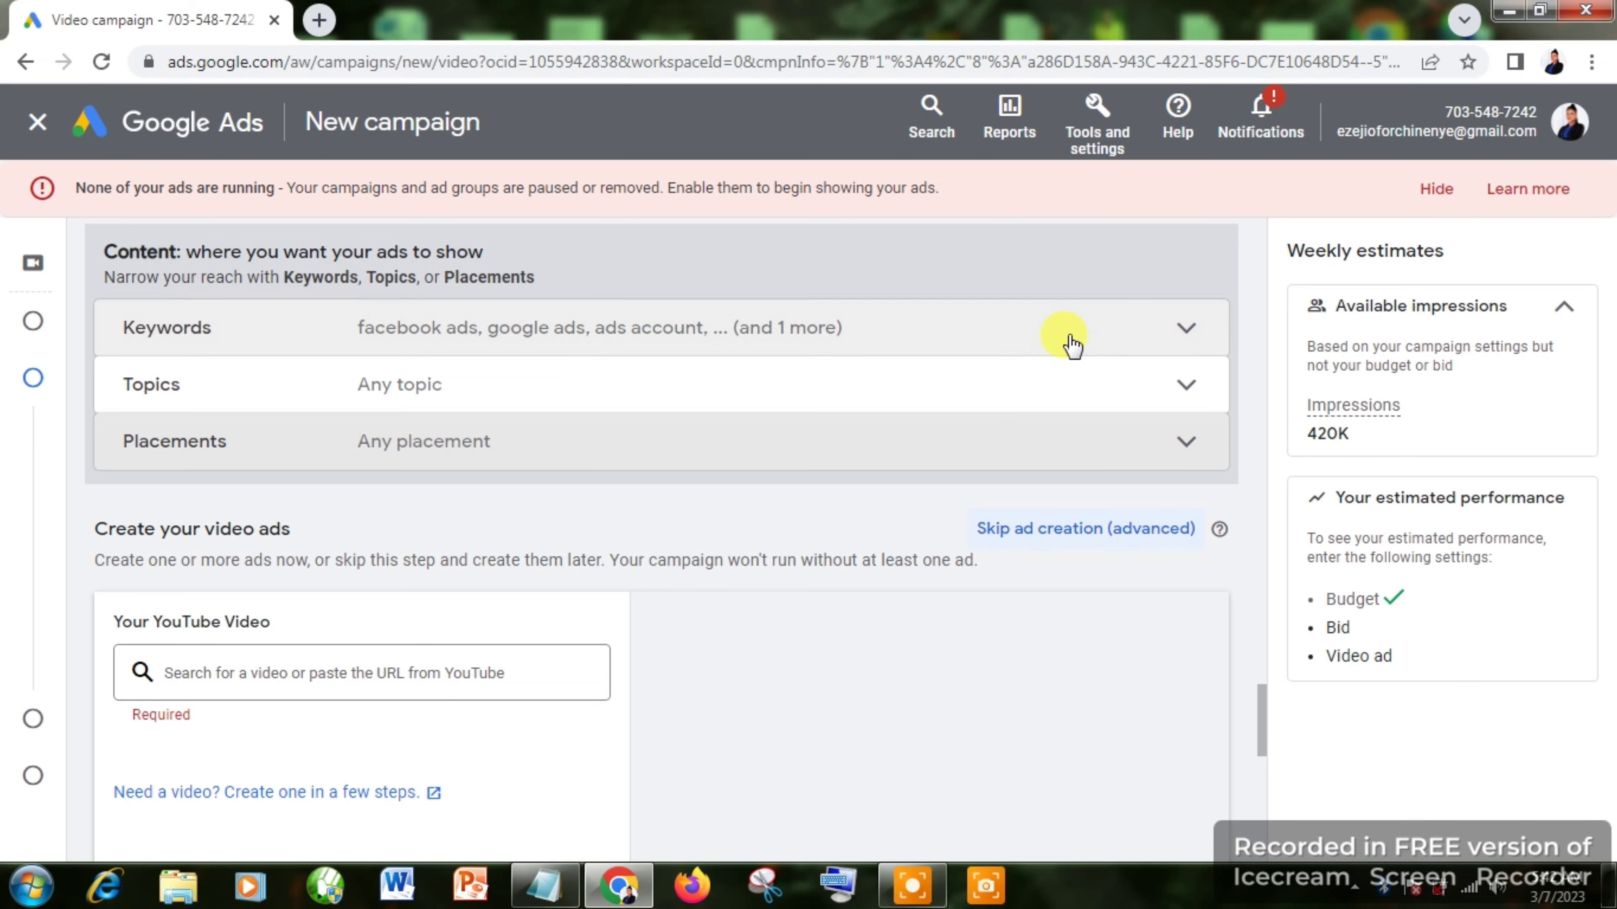
pyautogui.click(1101, 347)
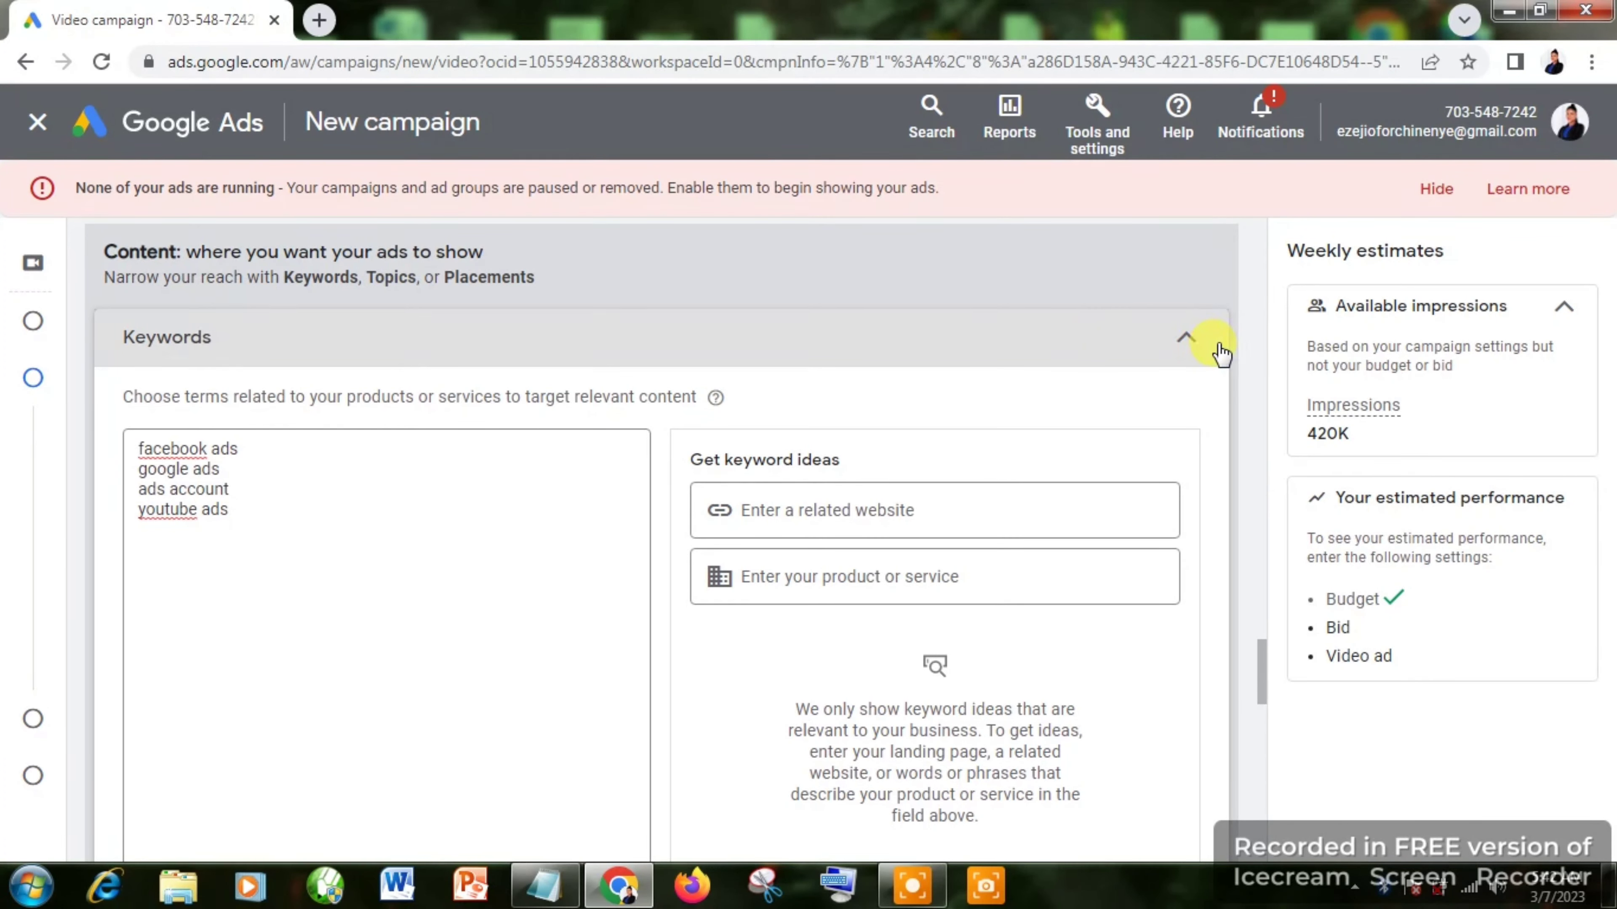
pyautogui.click(1188, 340)
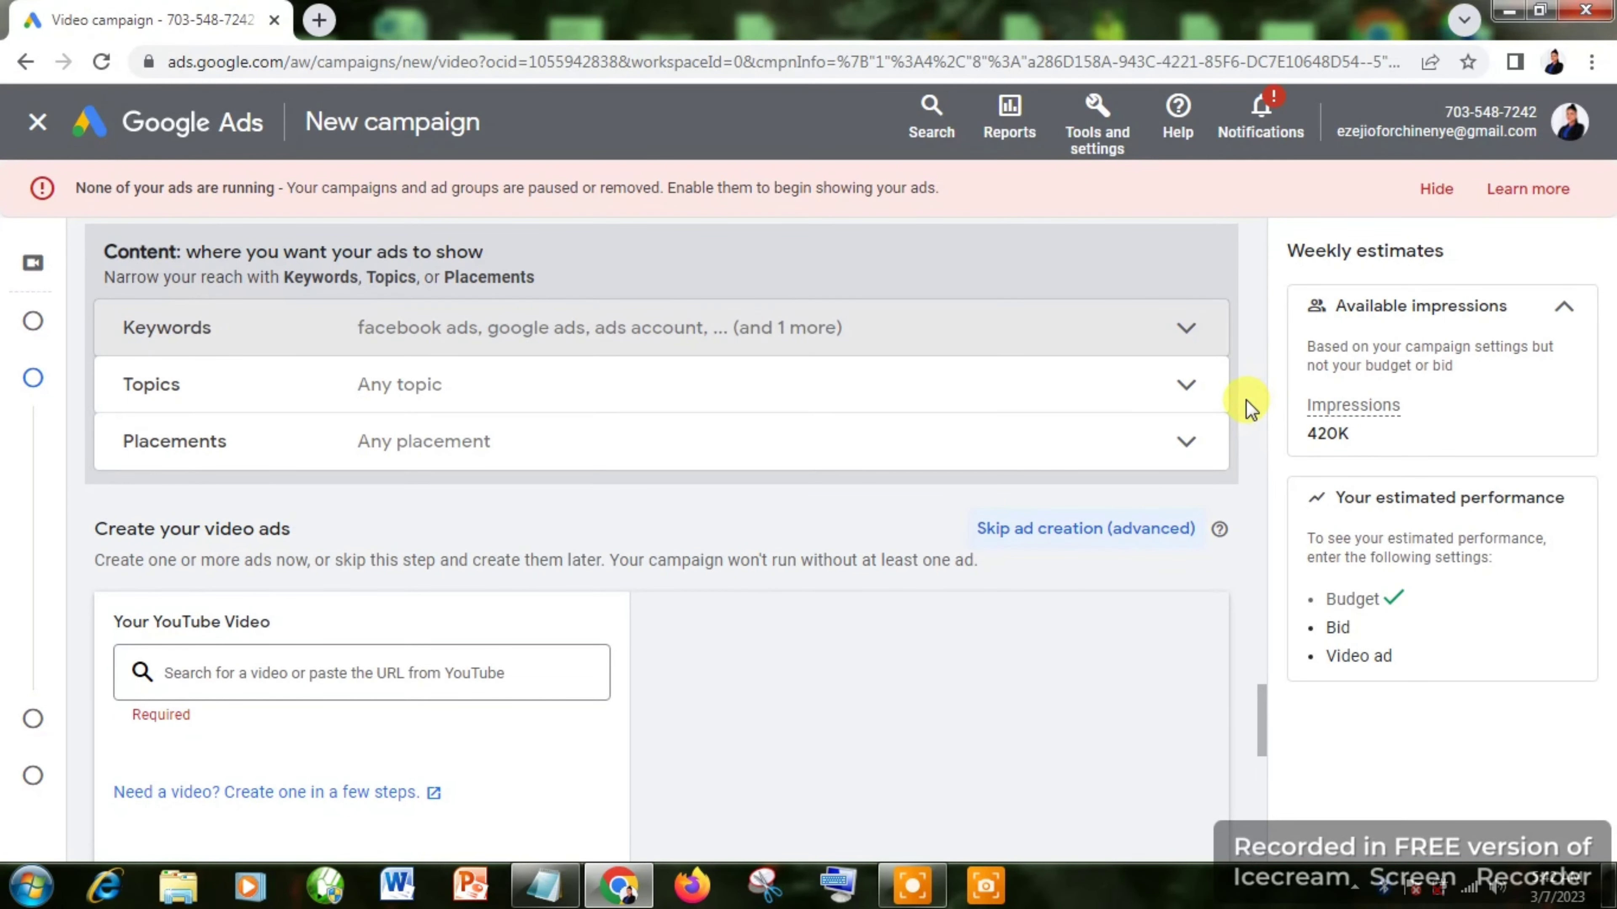
# Step: Review the ad group's gender, age, parental status and household income selections in the demographic targeting
pyautogui.scroll(1, 1245, 399)
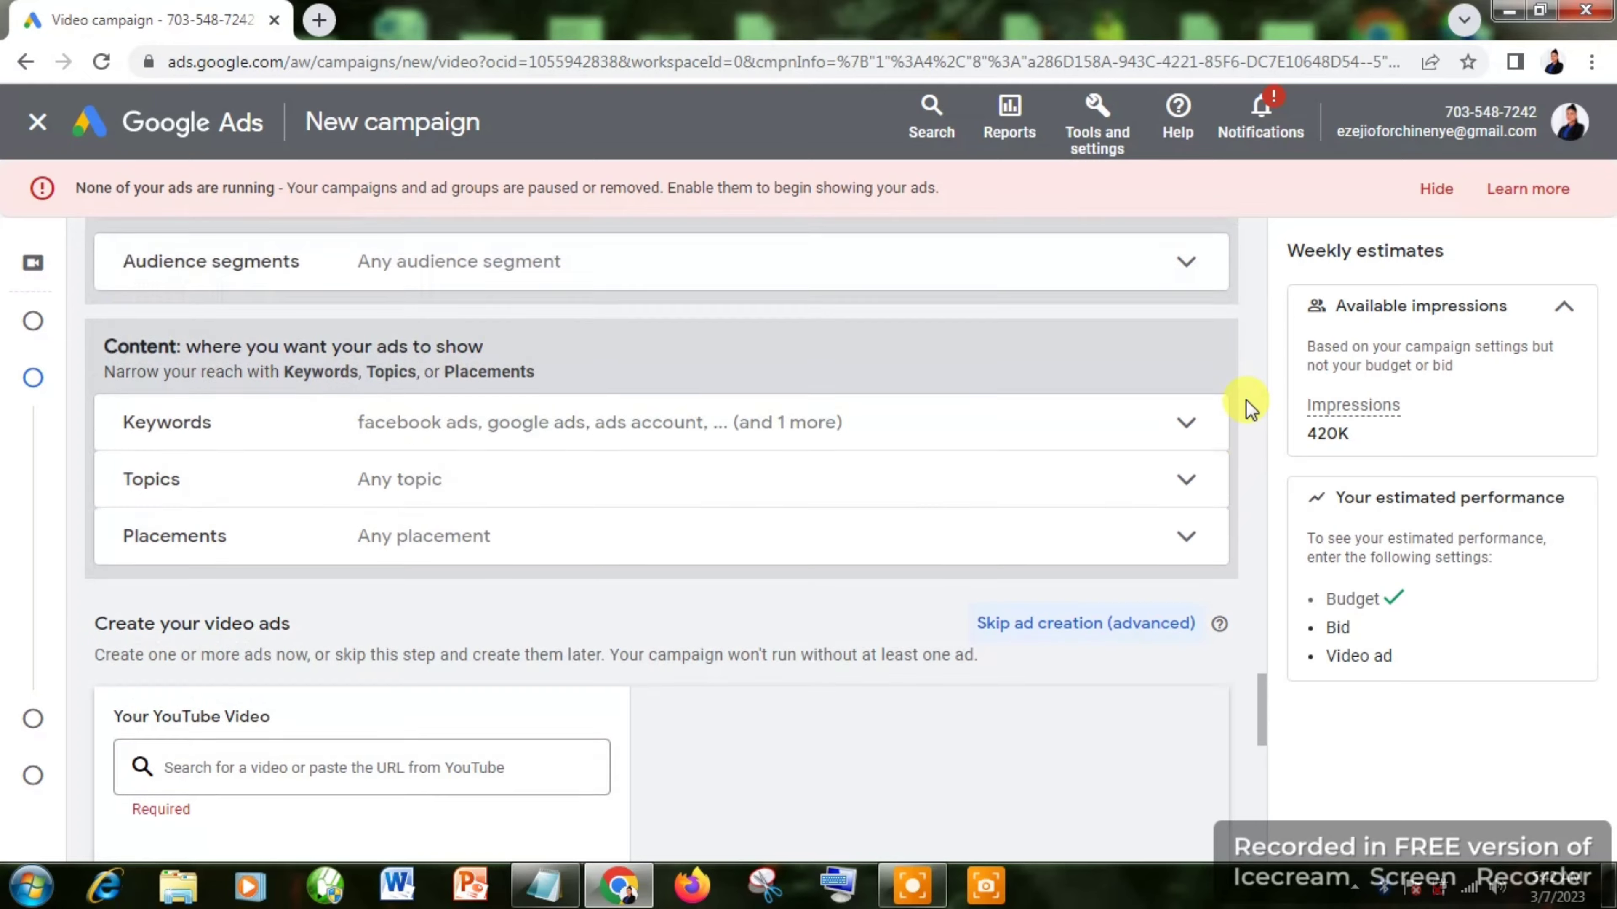
pyautogui.scroll(4, 1246, 399)
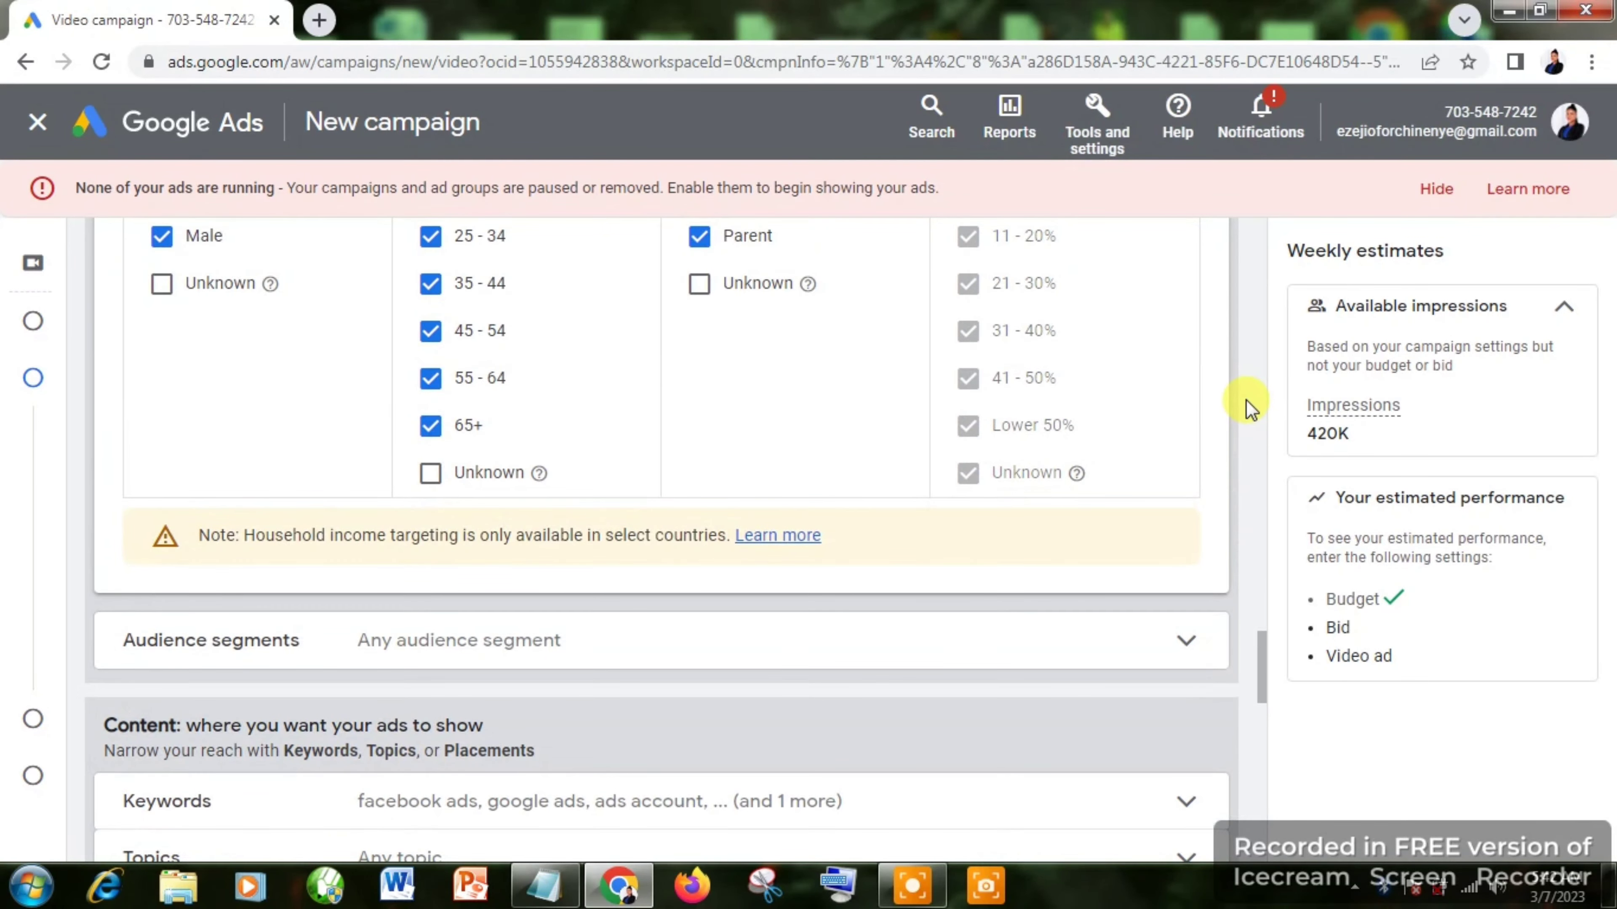
pyautogui.scroll(-1, 1246, 399)
pyautogui.scroll(3, 1245, 399)
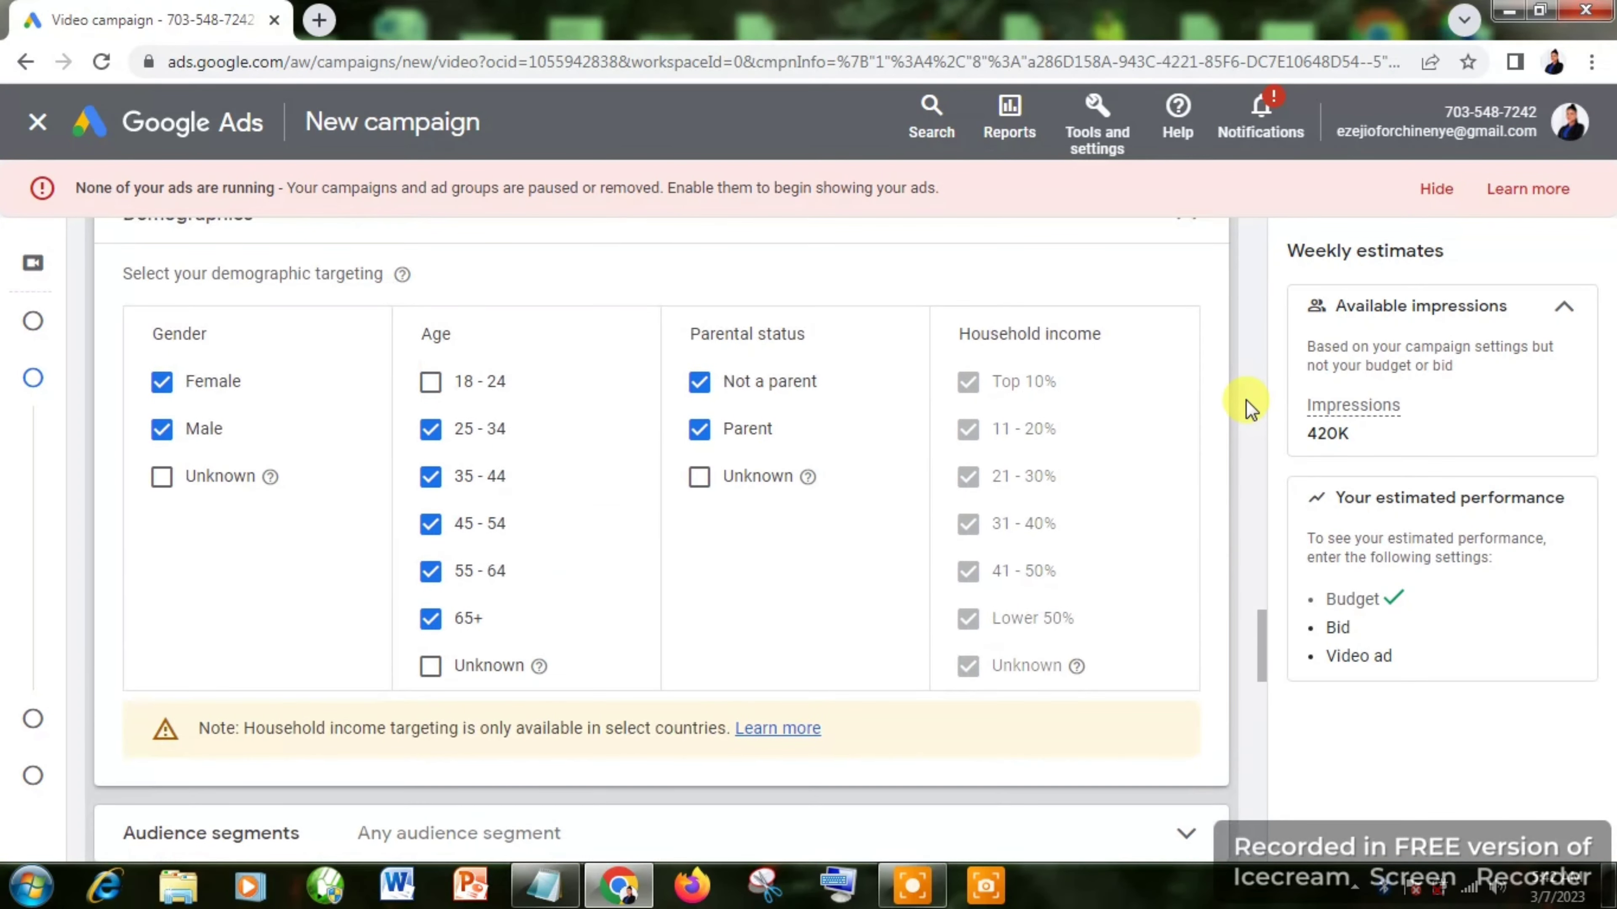
pyautogui.scroll(1, 1246, 399)
pyautogui.scroll(-1, 1246, 400)
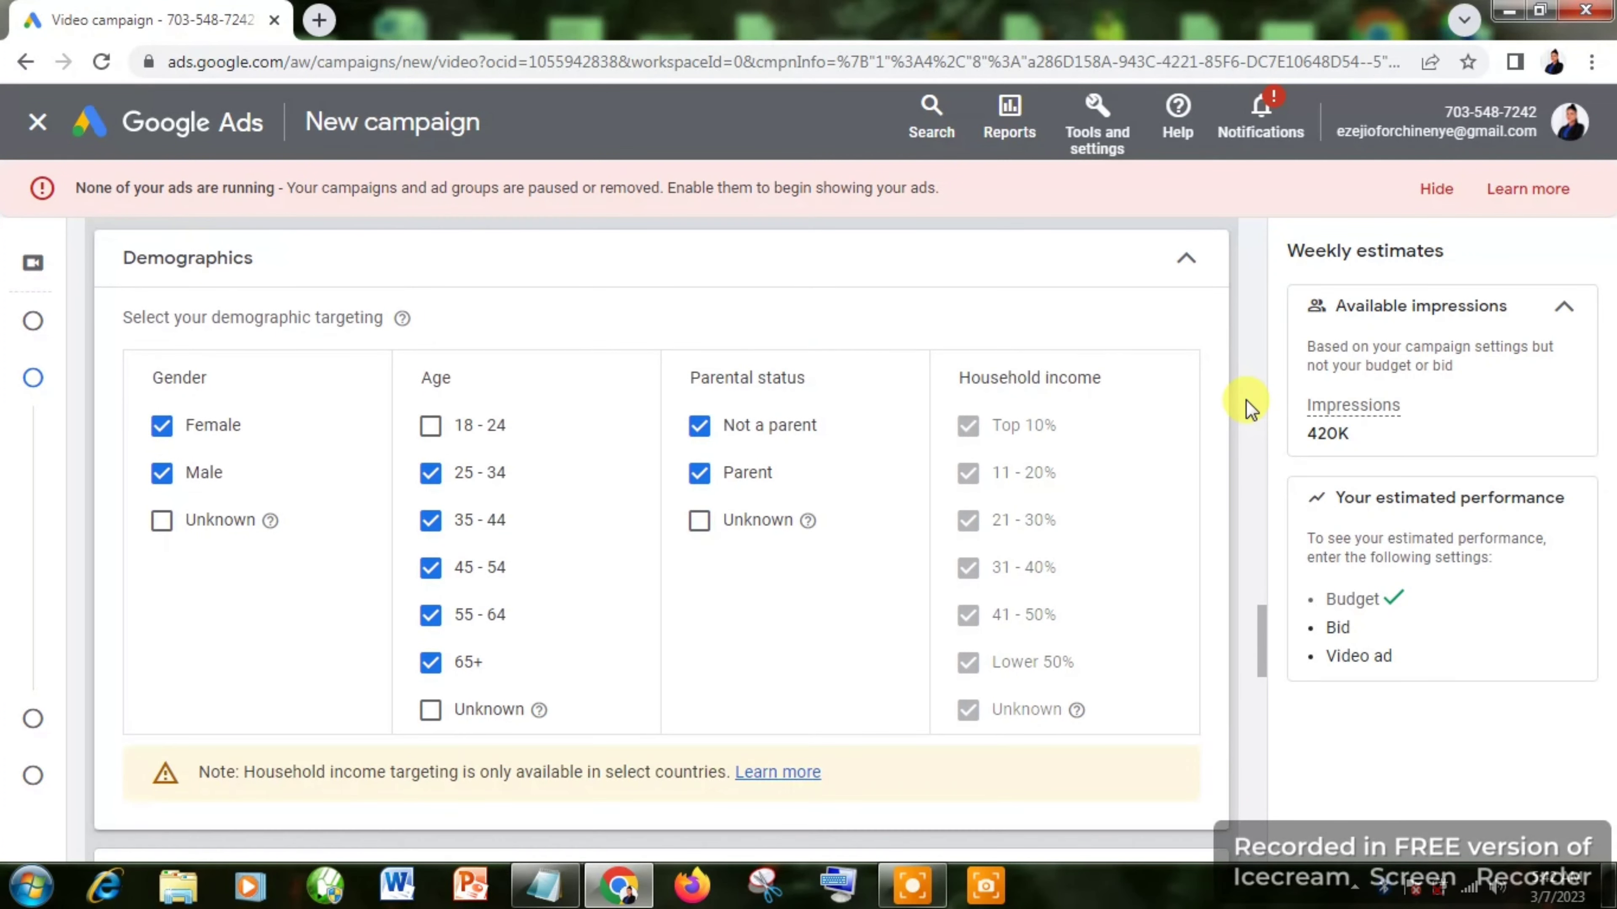
pyautogui.scroll(-4, 1246, 399)
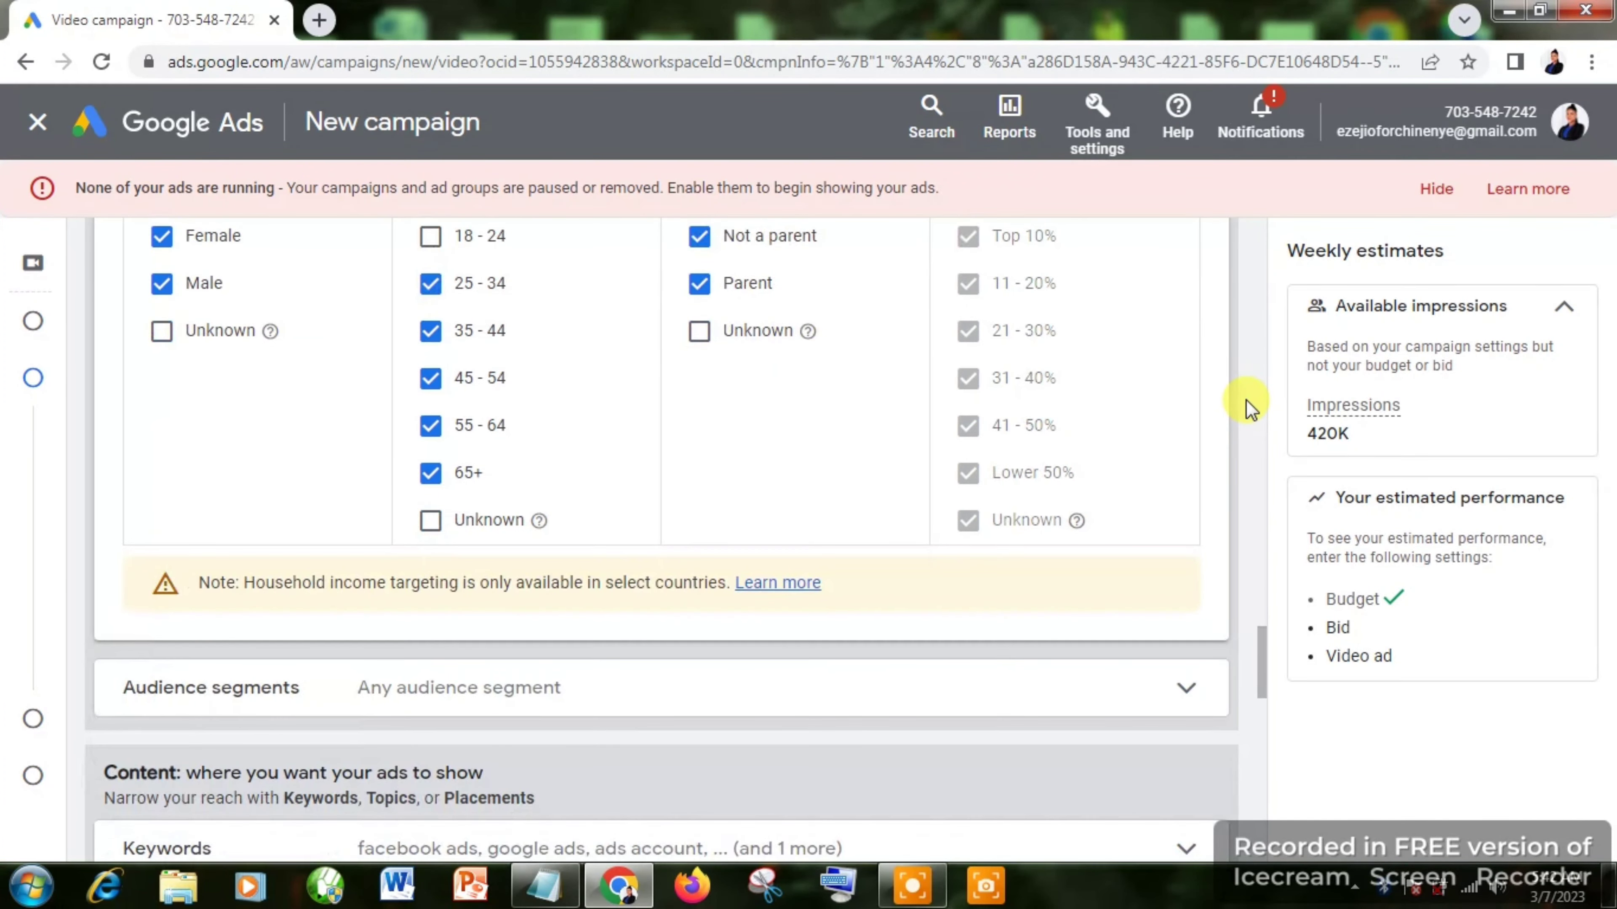
pyautogui.scroll(-2, 1246, 399)
# Step: Go to the ad's YouTube video field, switch to Notepad and copy the youtu.be video link from the notes
pyautogui.scroll(-5, 1246, 399)
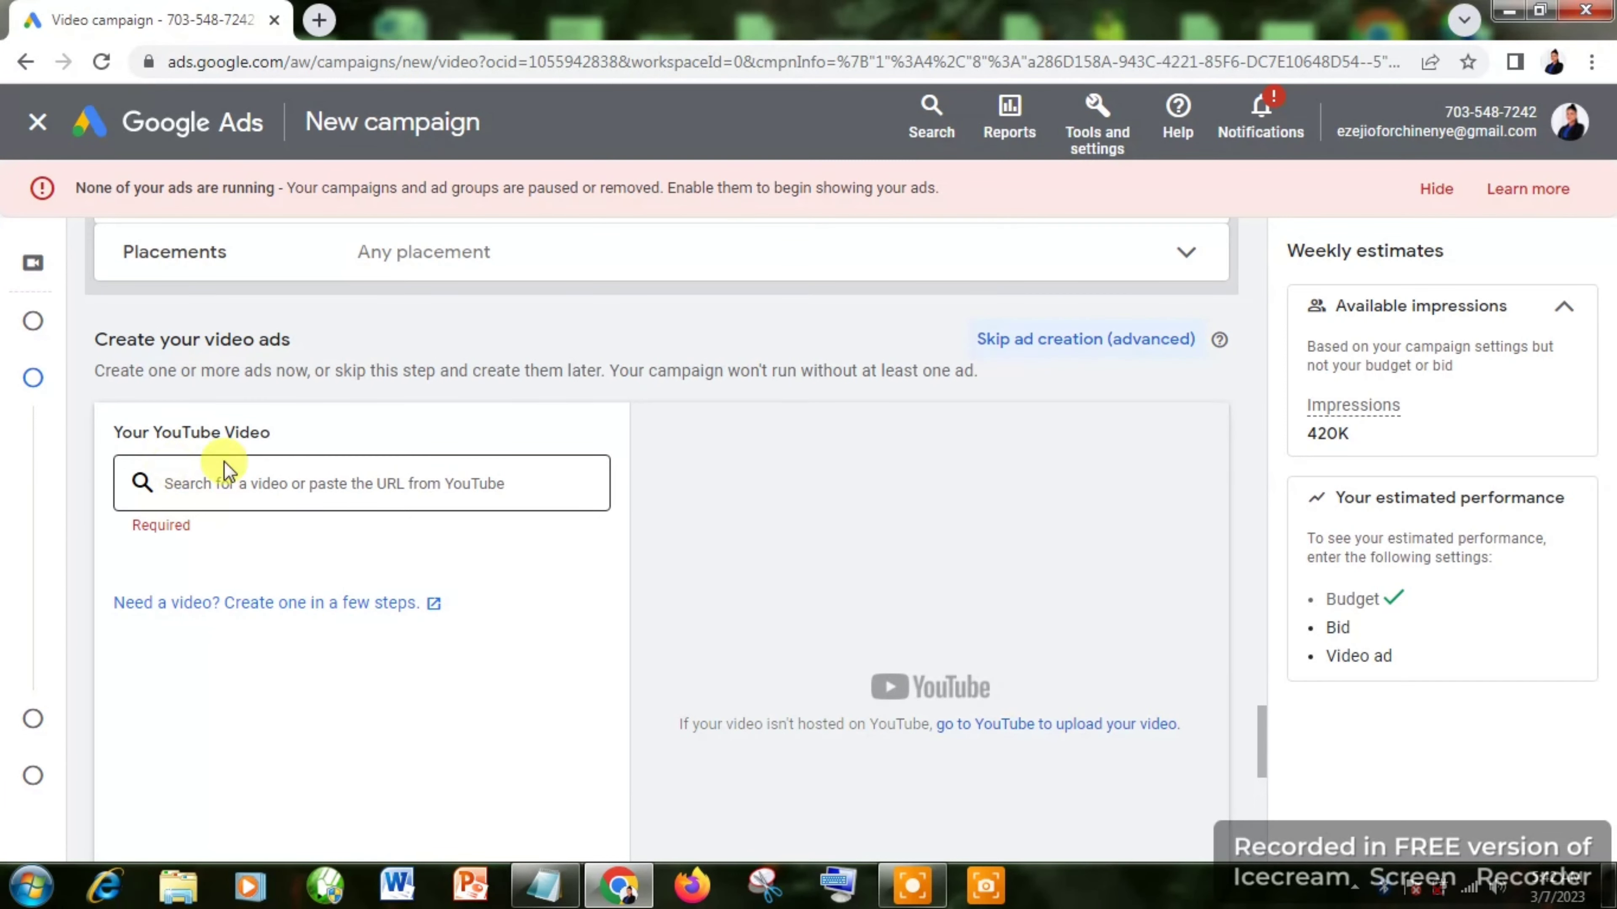
pyautogui.click(286, 488)
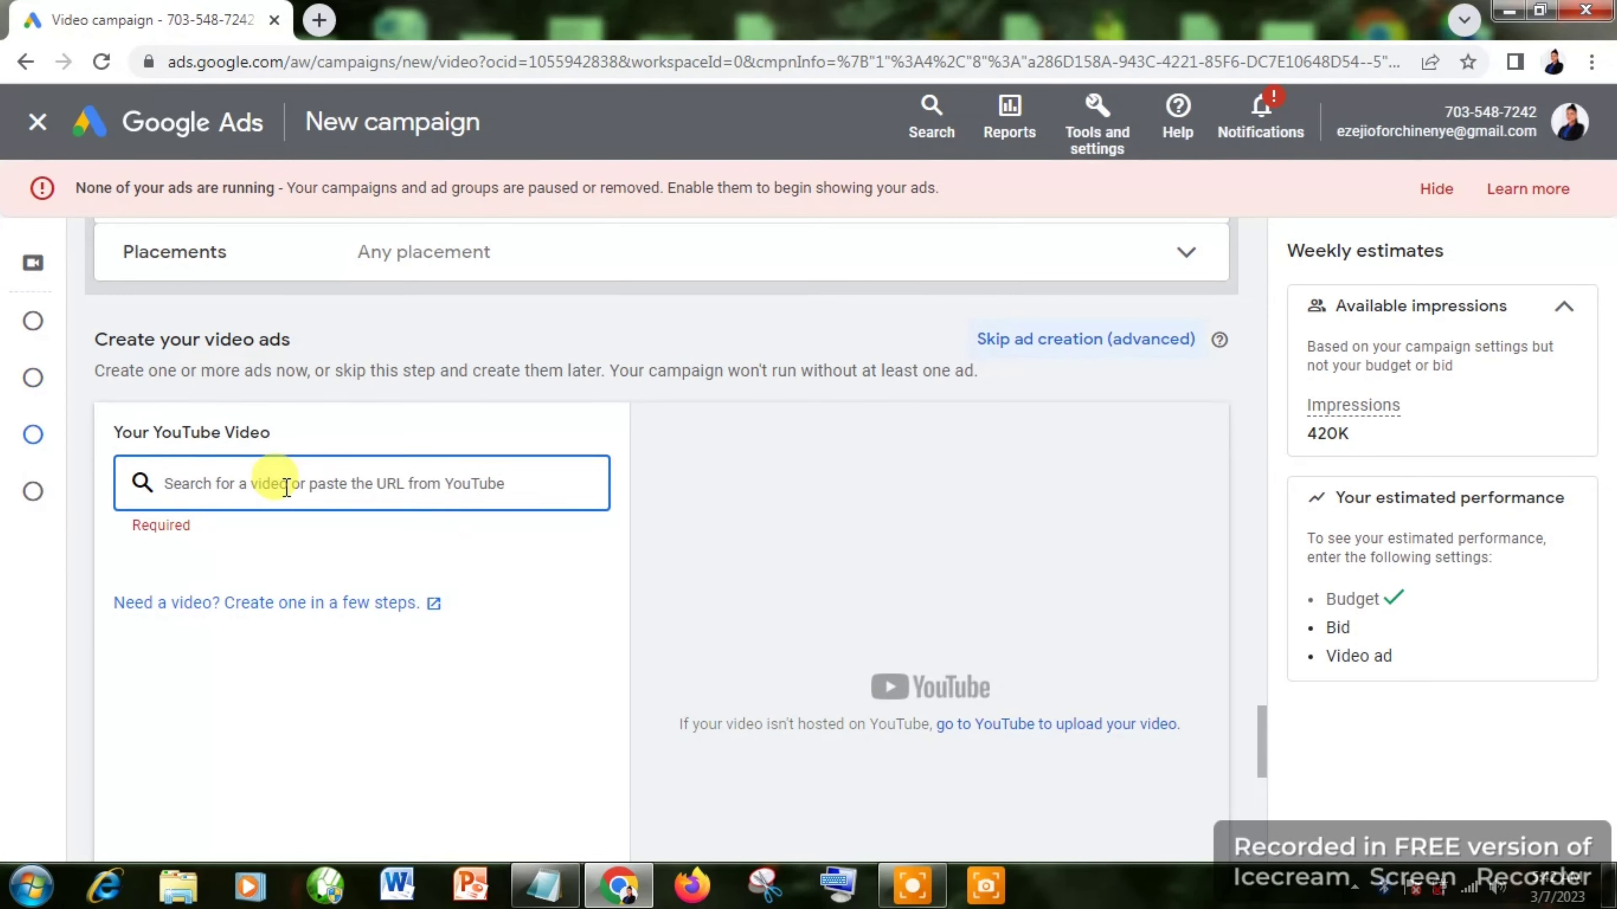
pyautogui.click(545, 885)
pyautogui.click(558, 173)
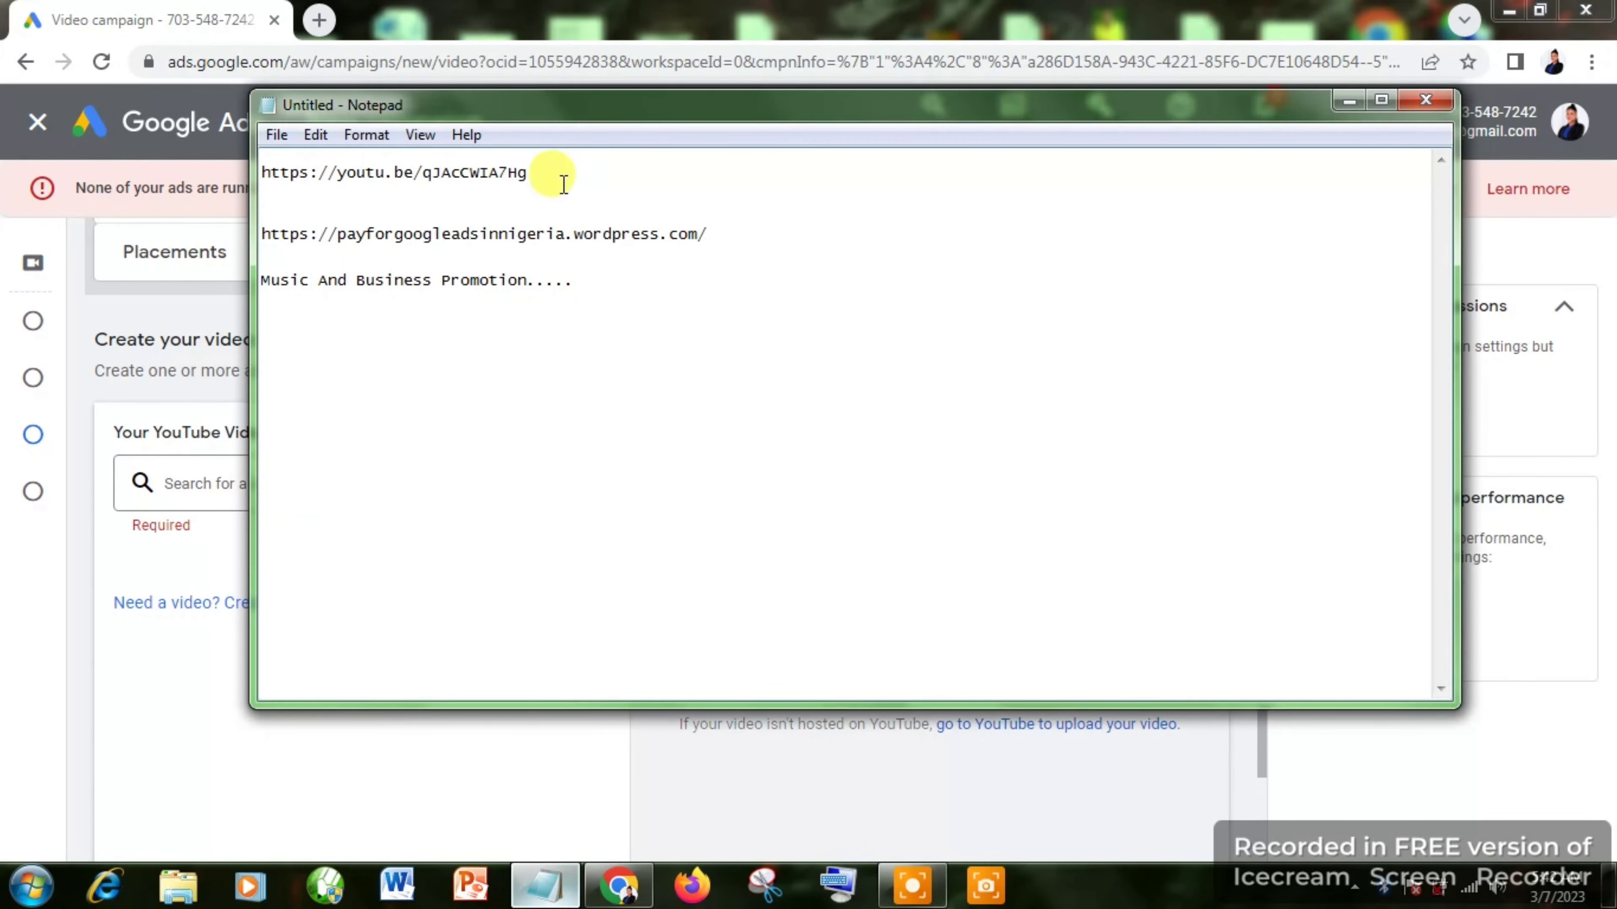
pyautogui.moveTo(557, 180); pyautogui.dragTo(262, 168)
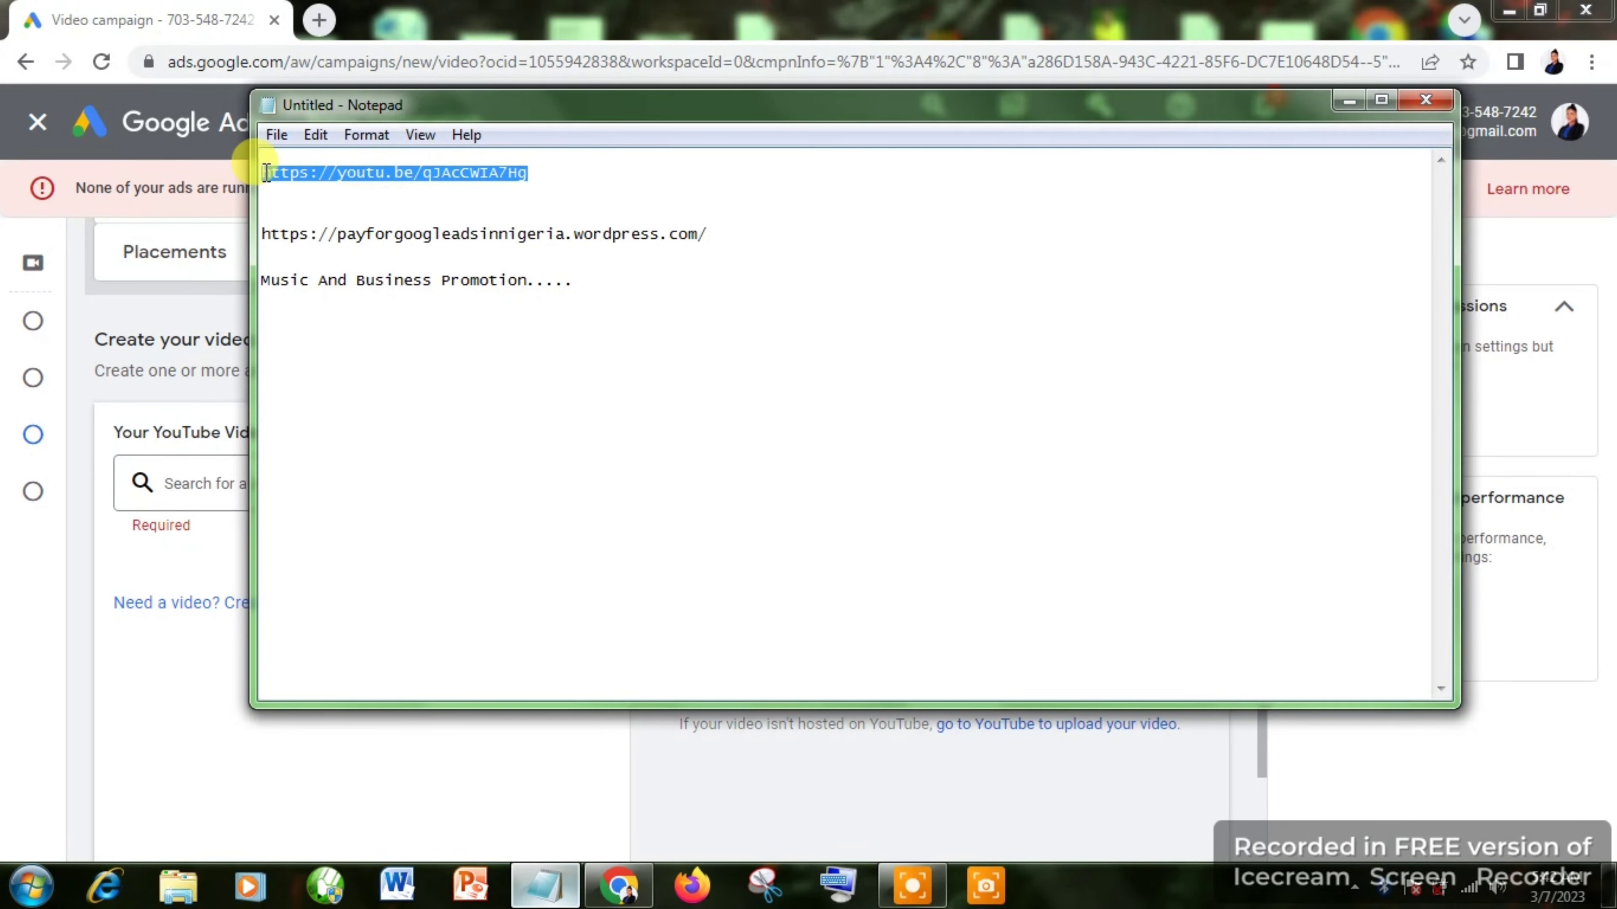
pyautogui.rightClick(277, 165)
pyautogui.click(336, 244)
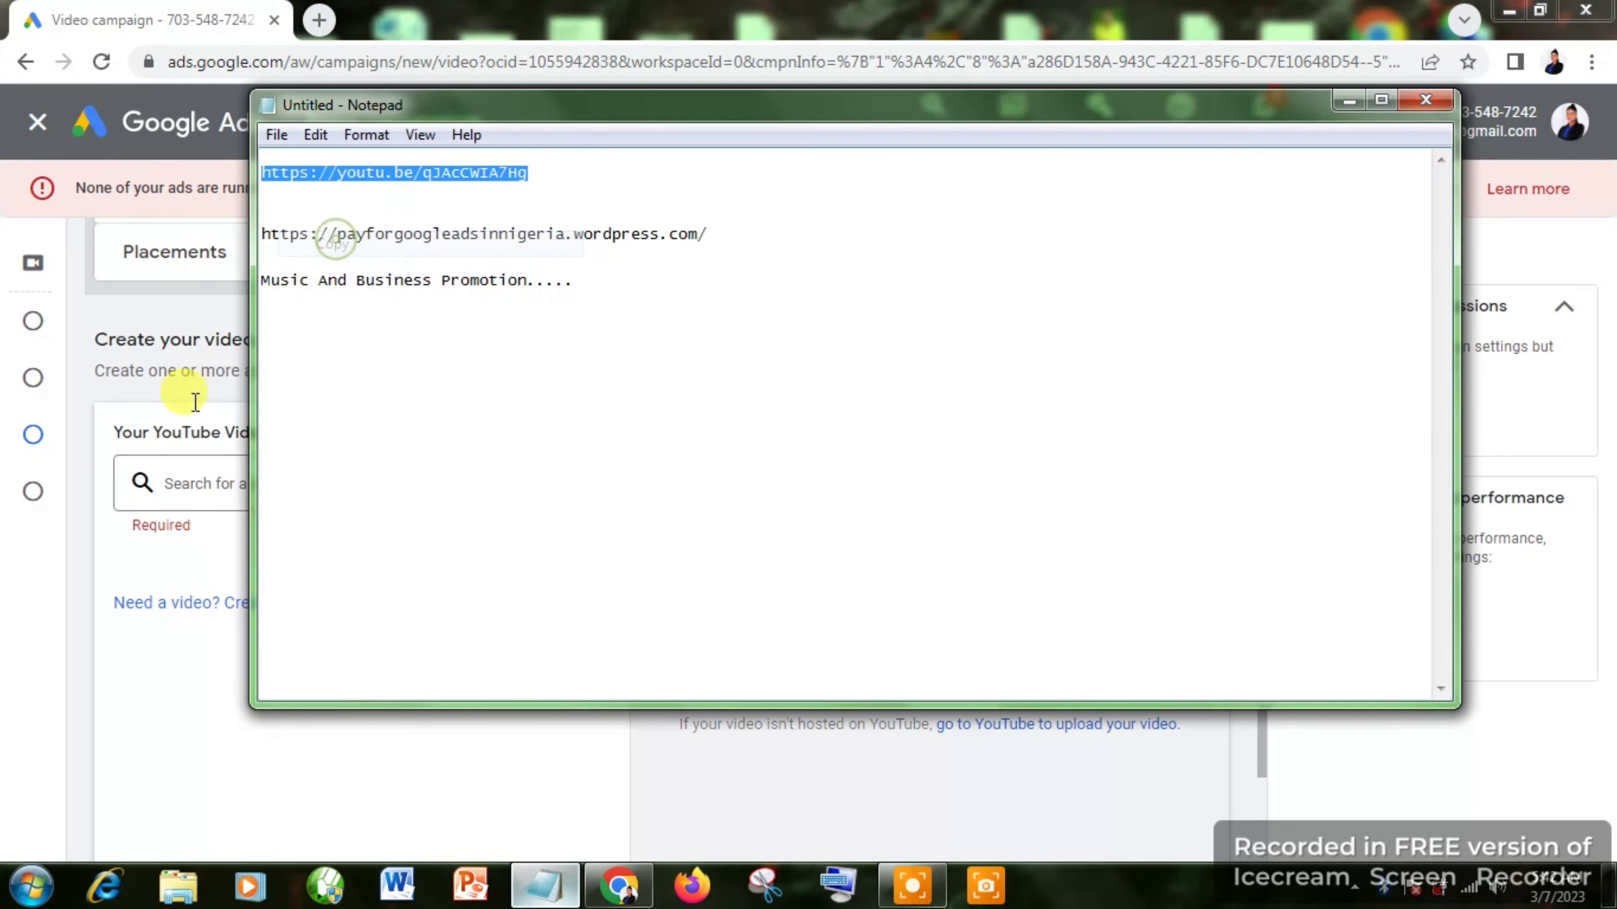
# Step: Return to Google Ads and paste the copied youtu.be link as the ad's YouTube video
pyautogui.click(169, 485)
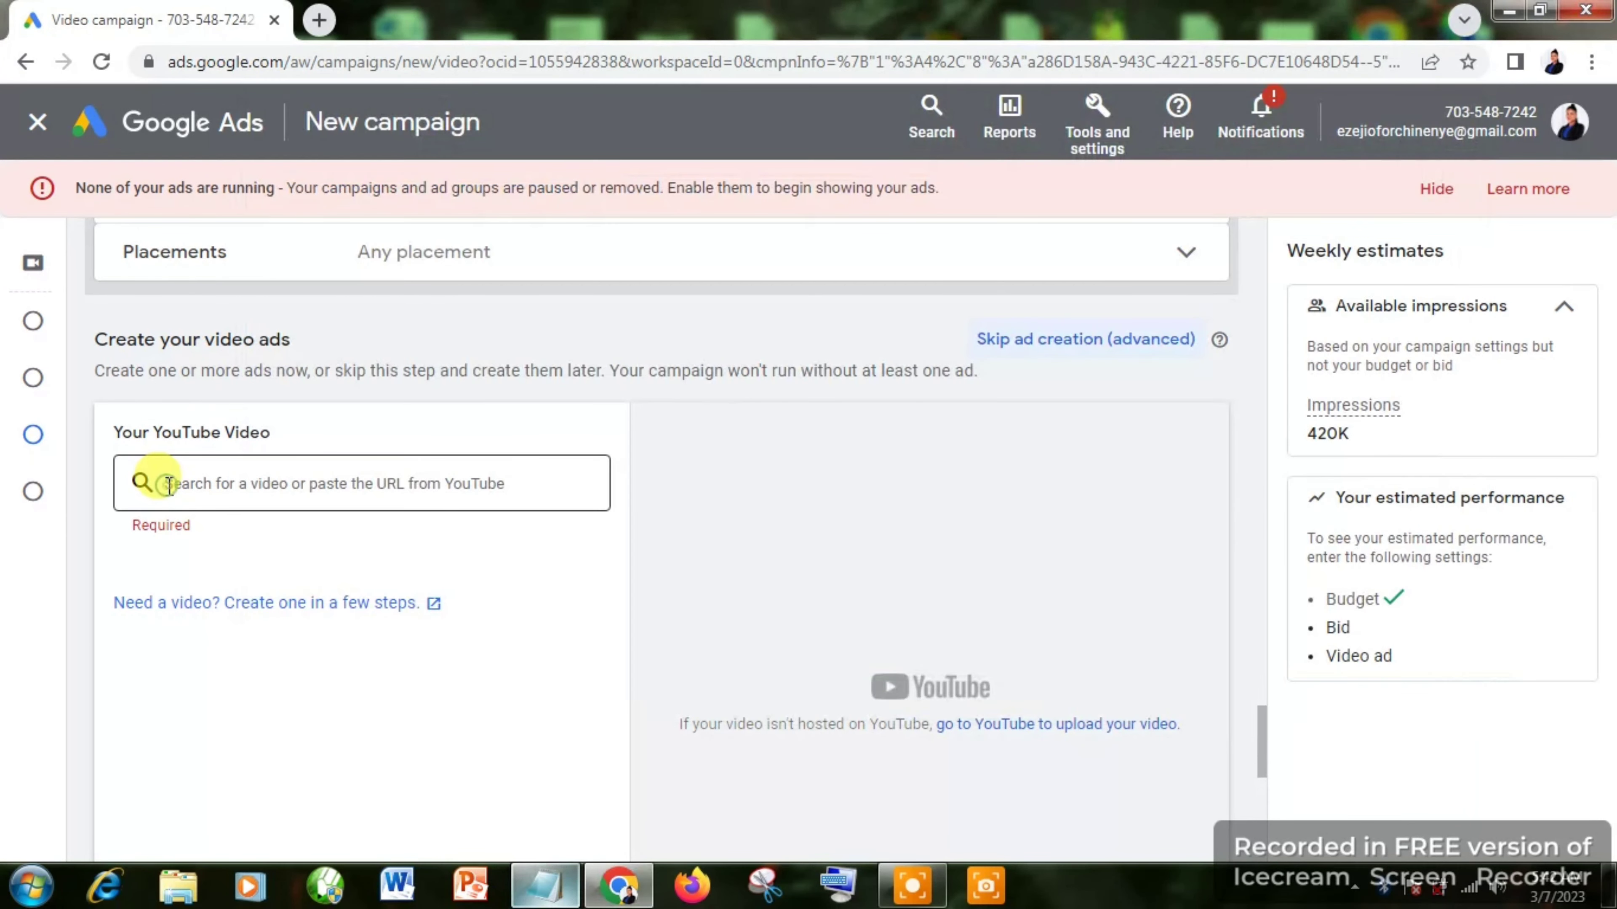
pyautogui.rightClick(206, 485)
pyautogui.click(300, 627)
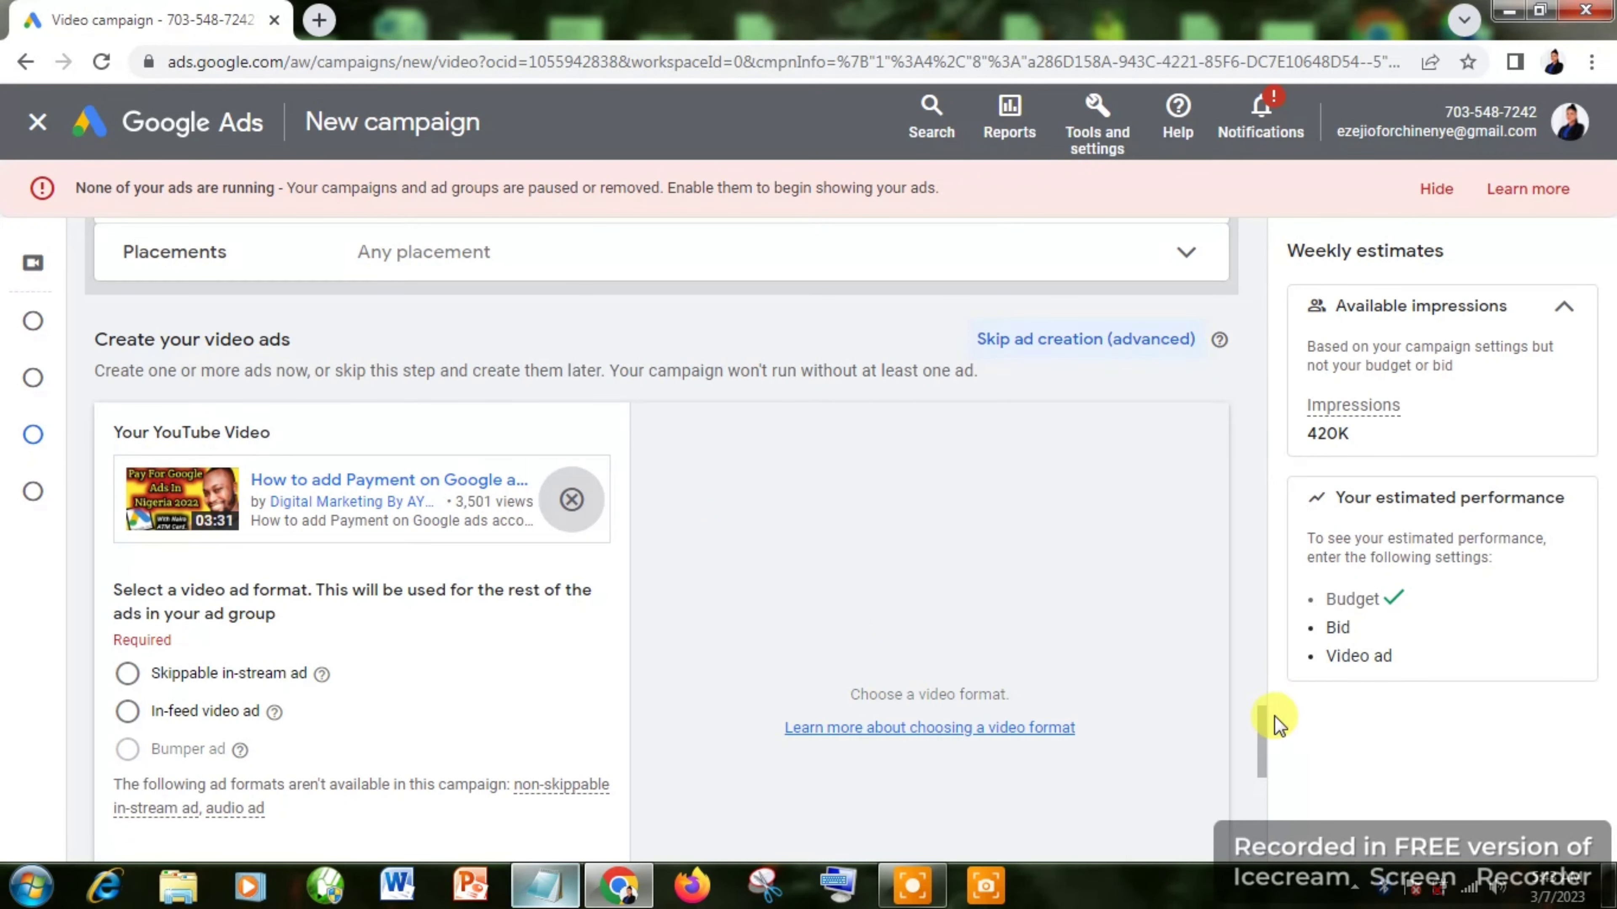
# Step: Set the video ad format to Skippable in-stream ad
pyautogui.moveTo(1261, 722); pyautogui.dragTo(1263, 746)
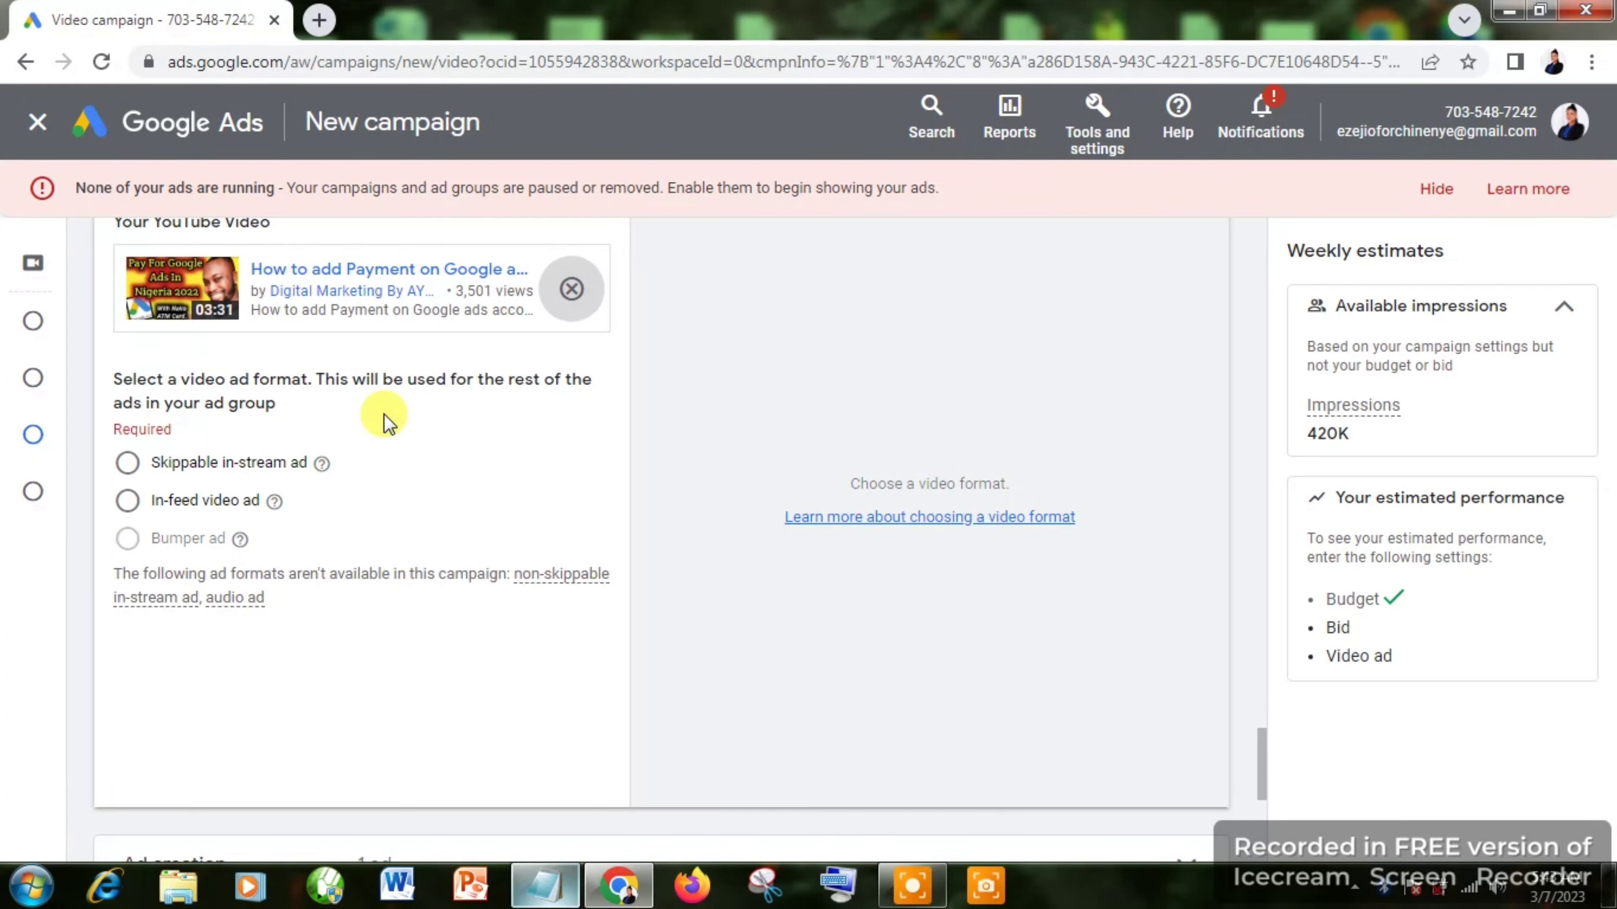
pyautogui.click(134, 468)
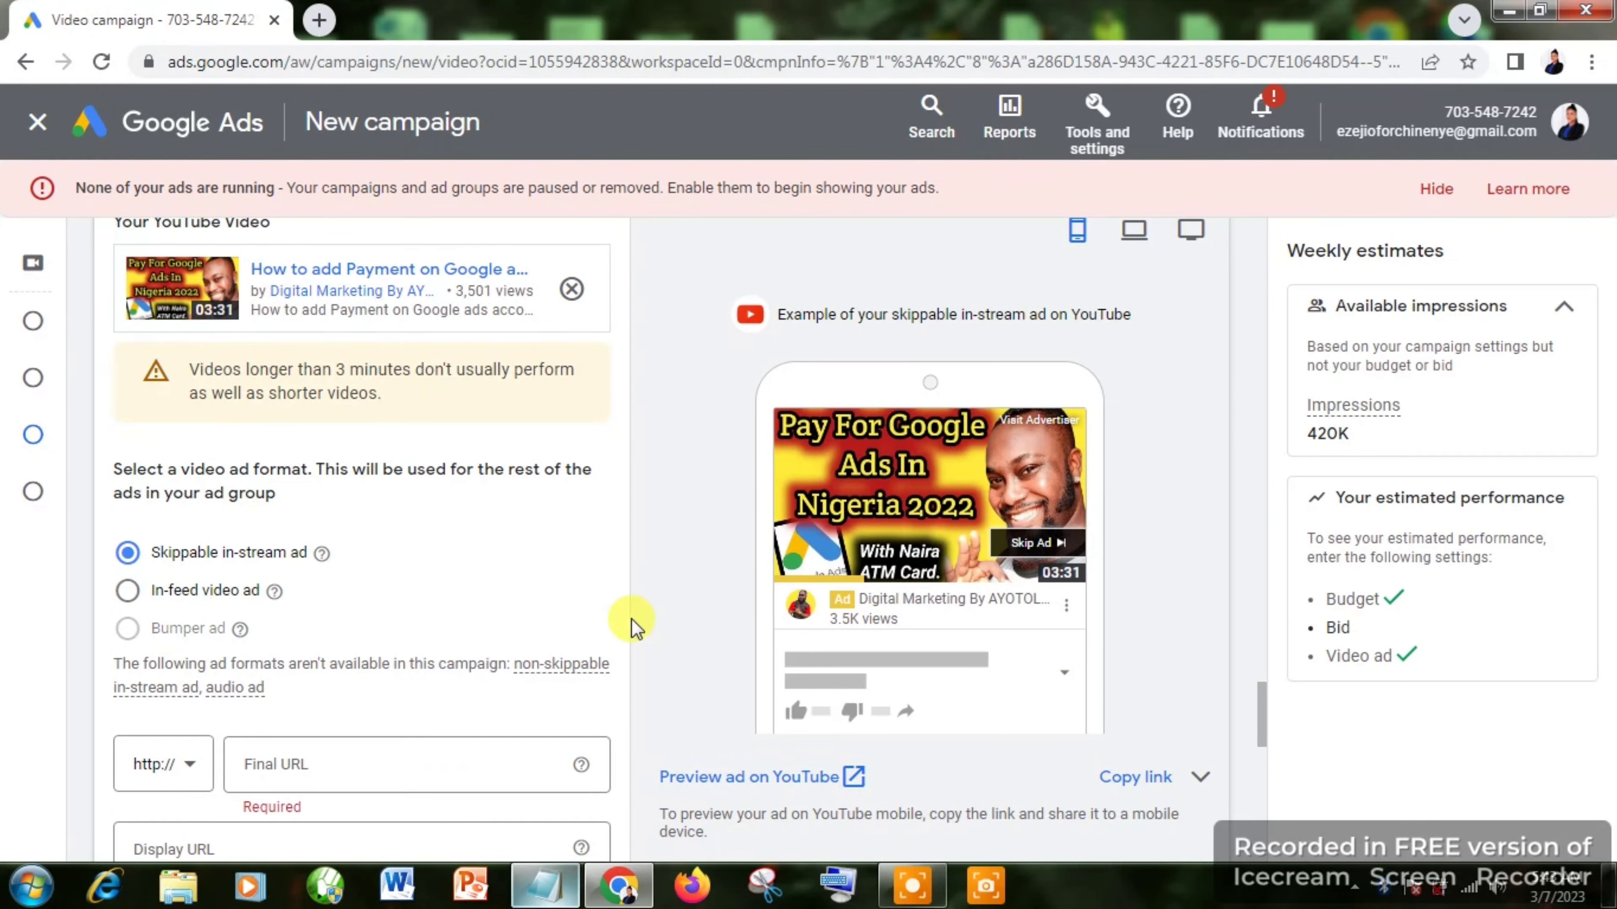
pyautogui.scroll(-2, 684, 630)
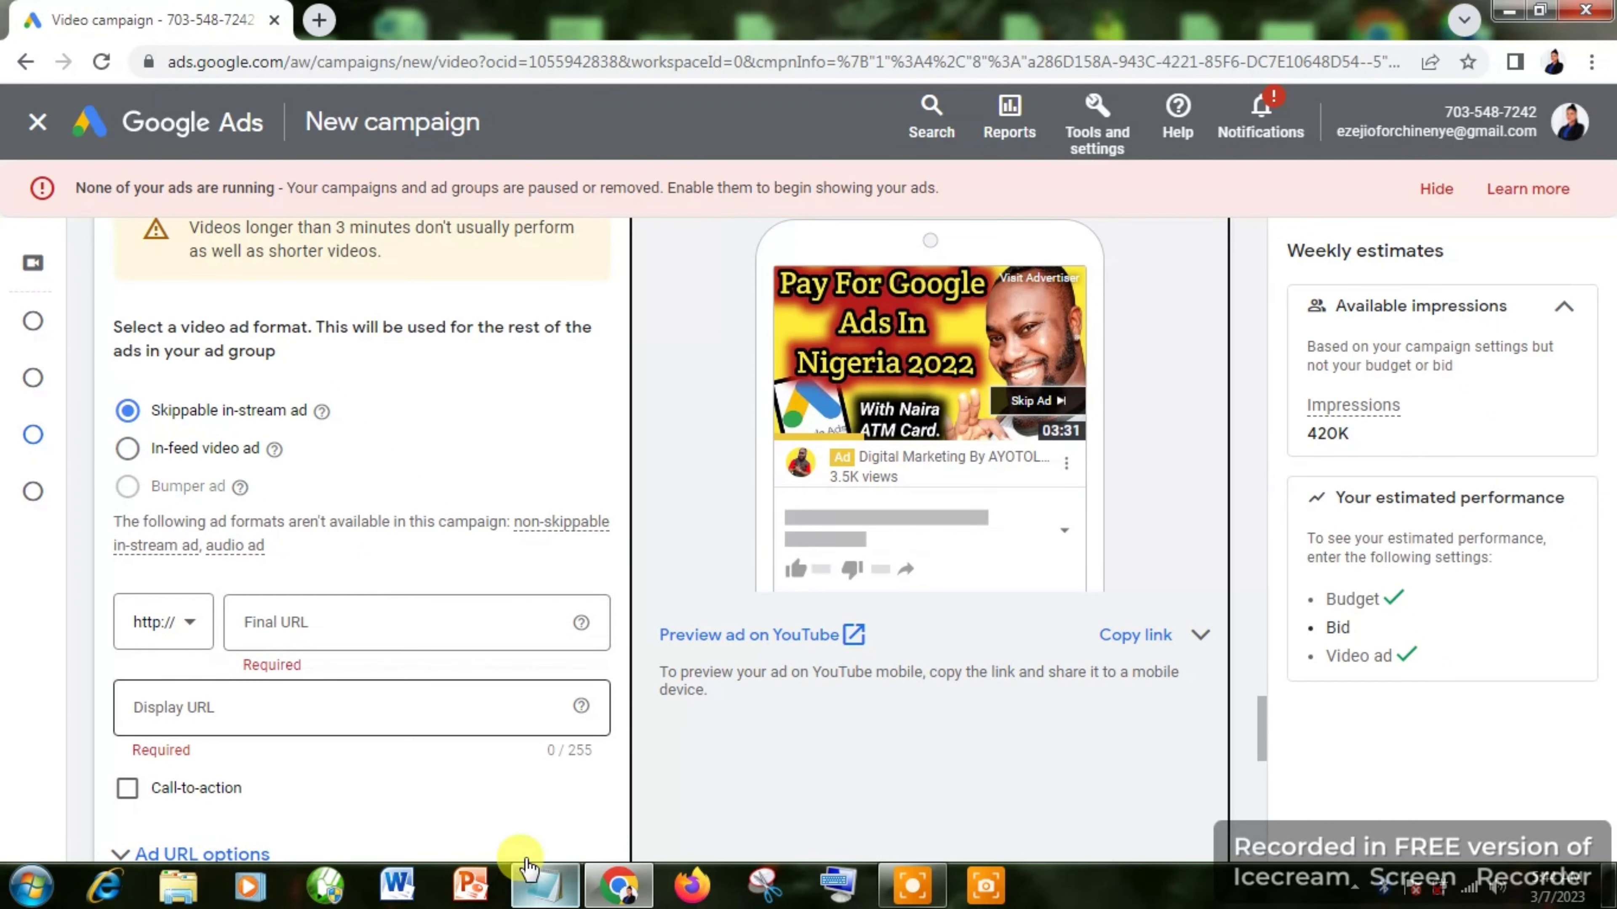
pyautogui.click(545, 886)
pyautogui.click(685, 244)
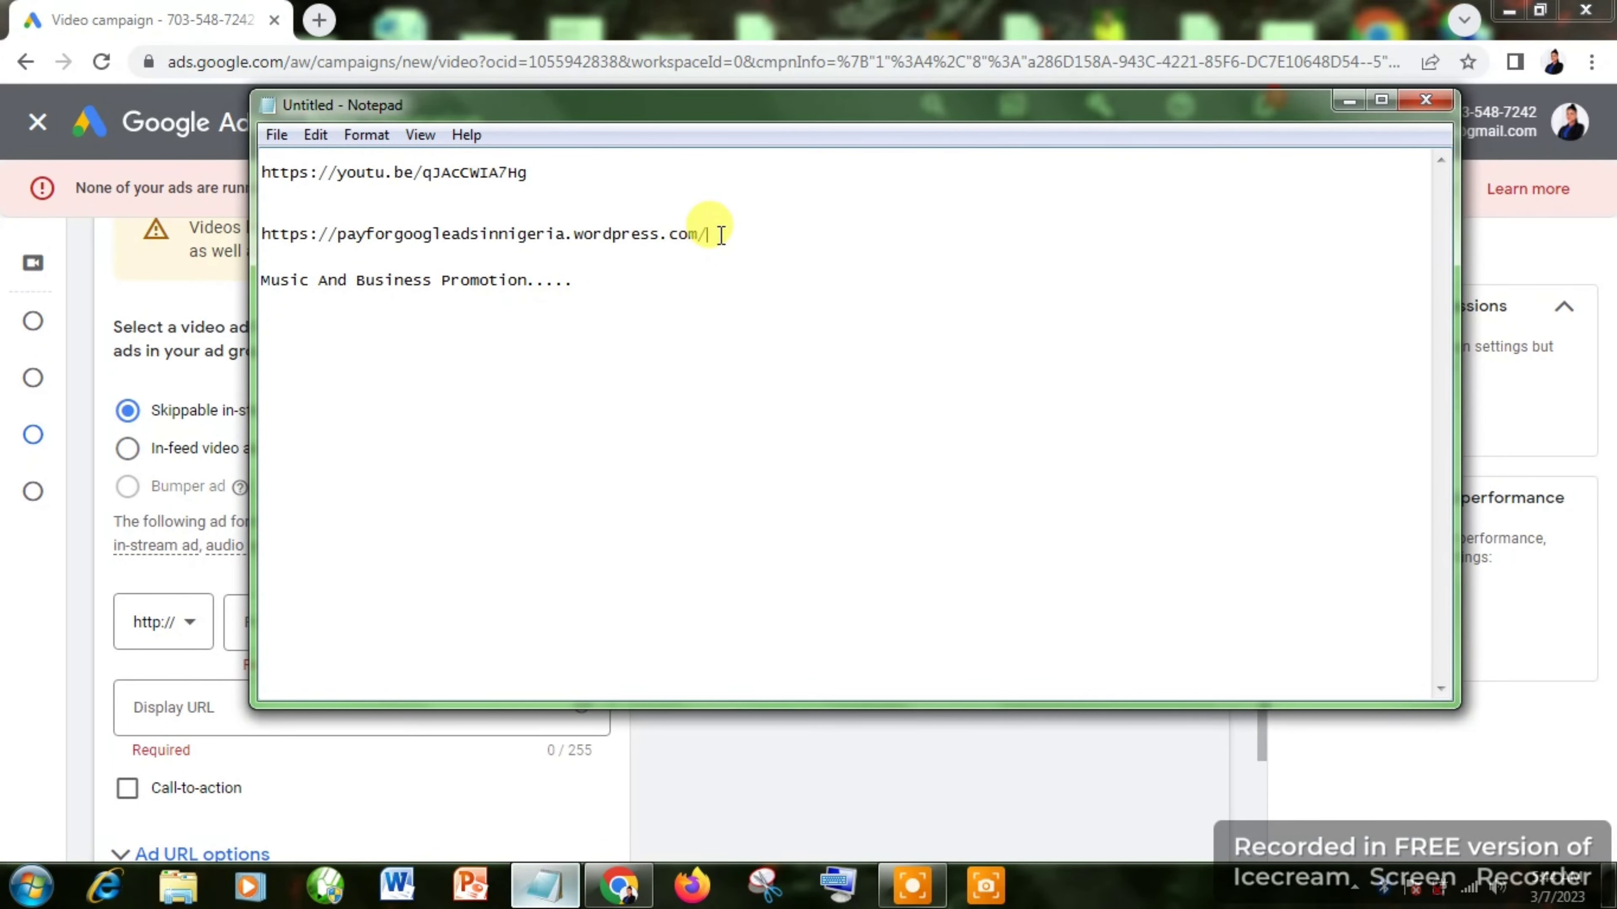
pyautogui.moveTo(713, 234); pyautogui.dragTo(269, 226)
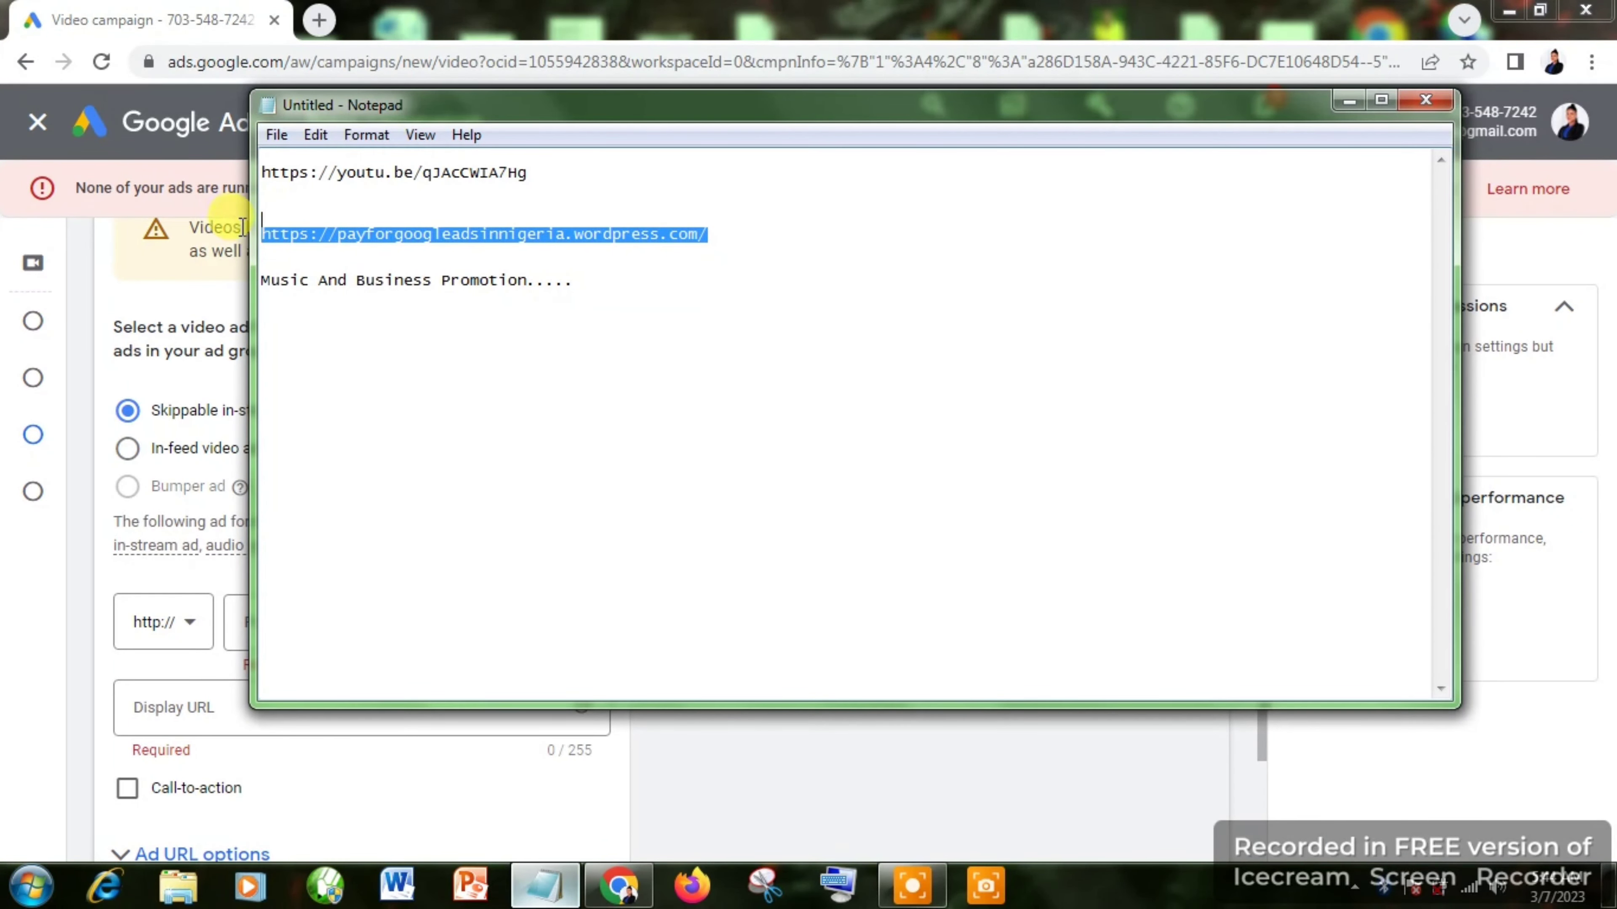
pyautogui.rightClick(286, 231)
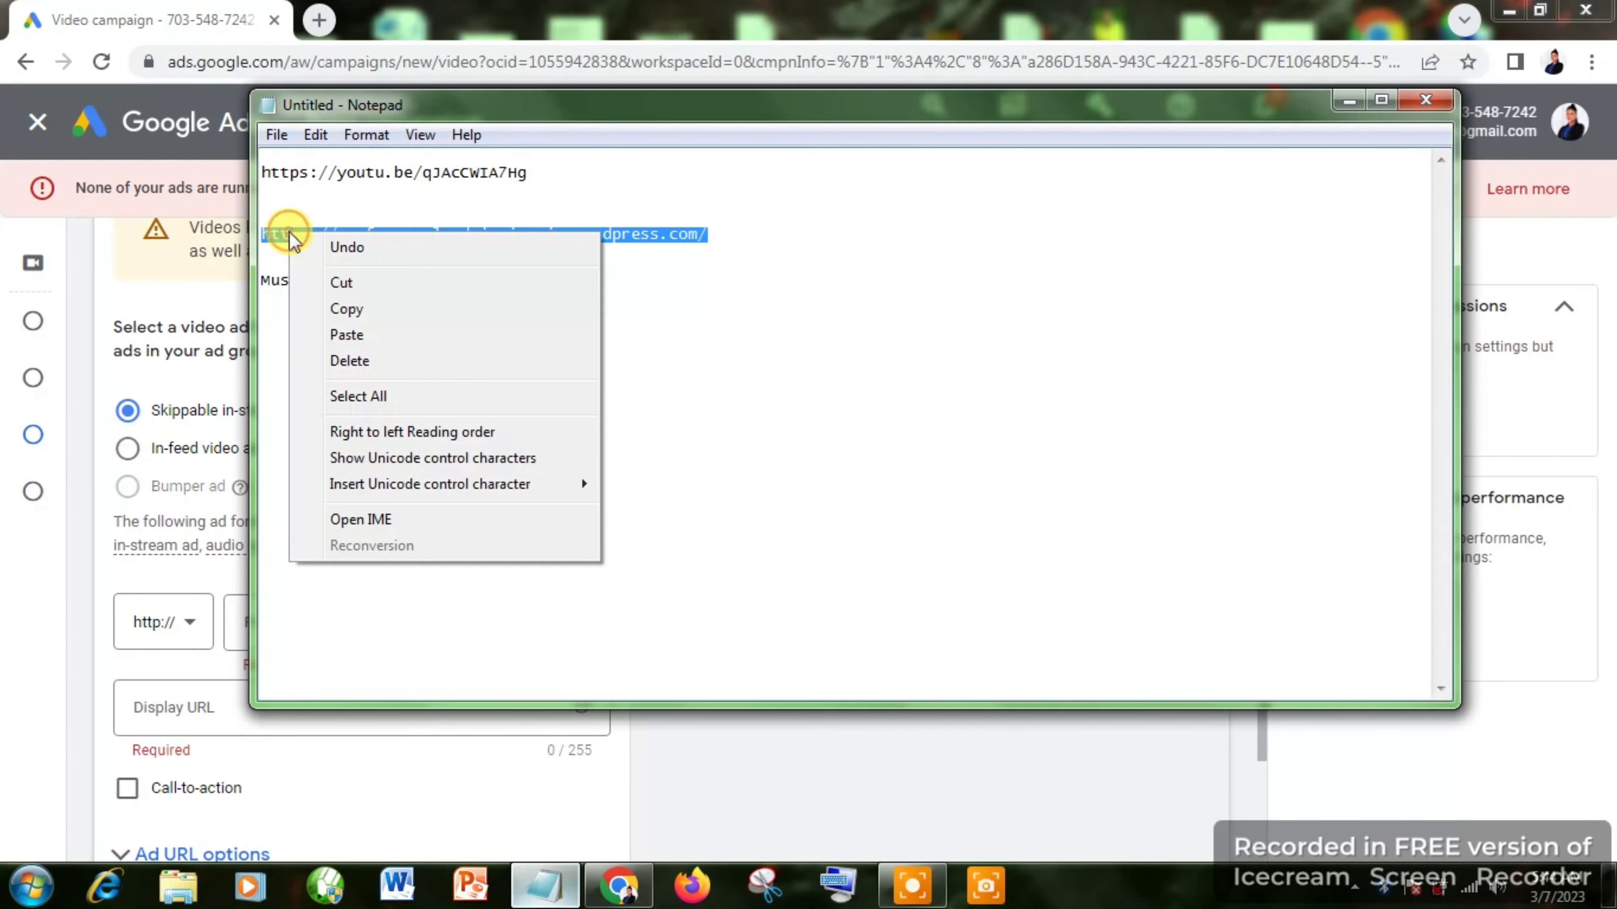
pyautogui.click(348, 308)
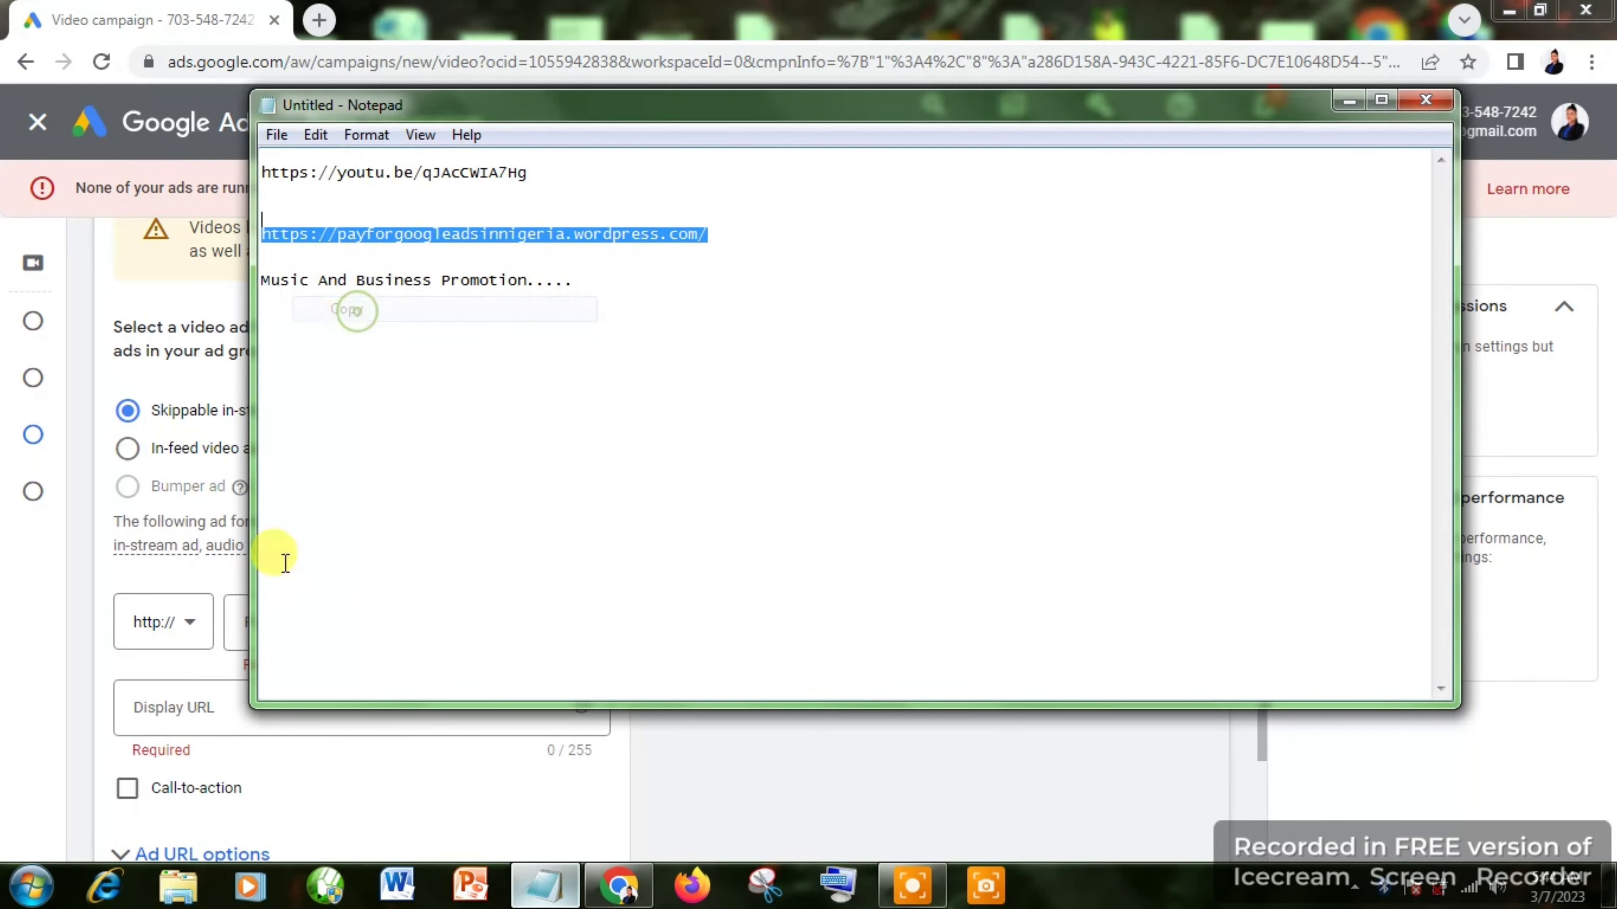
# Step: Return to Google Ads and paste the copied website link as the ad's final URL
pyautogui.click(241, 634)
pyautogui.rightClick(309, 615)
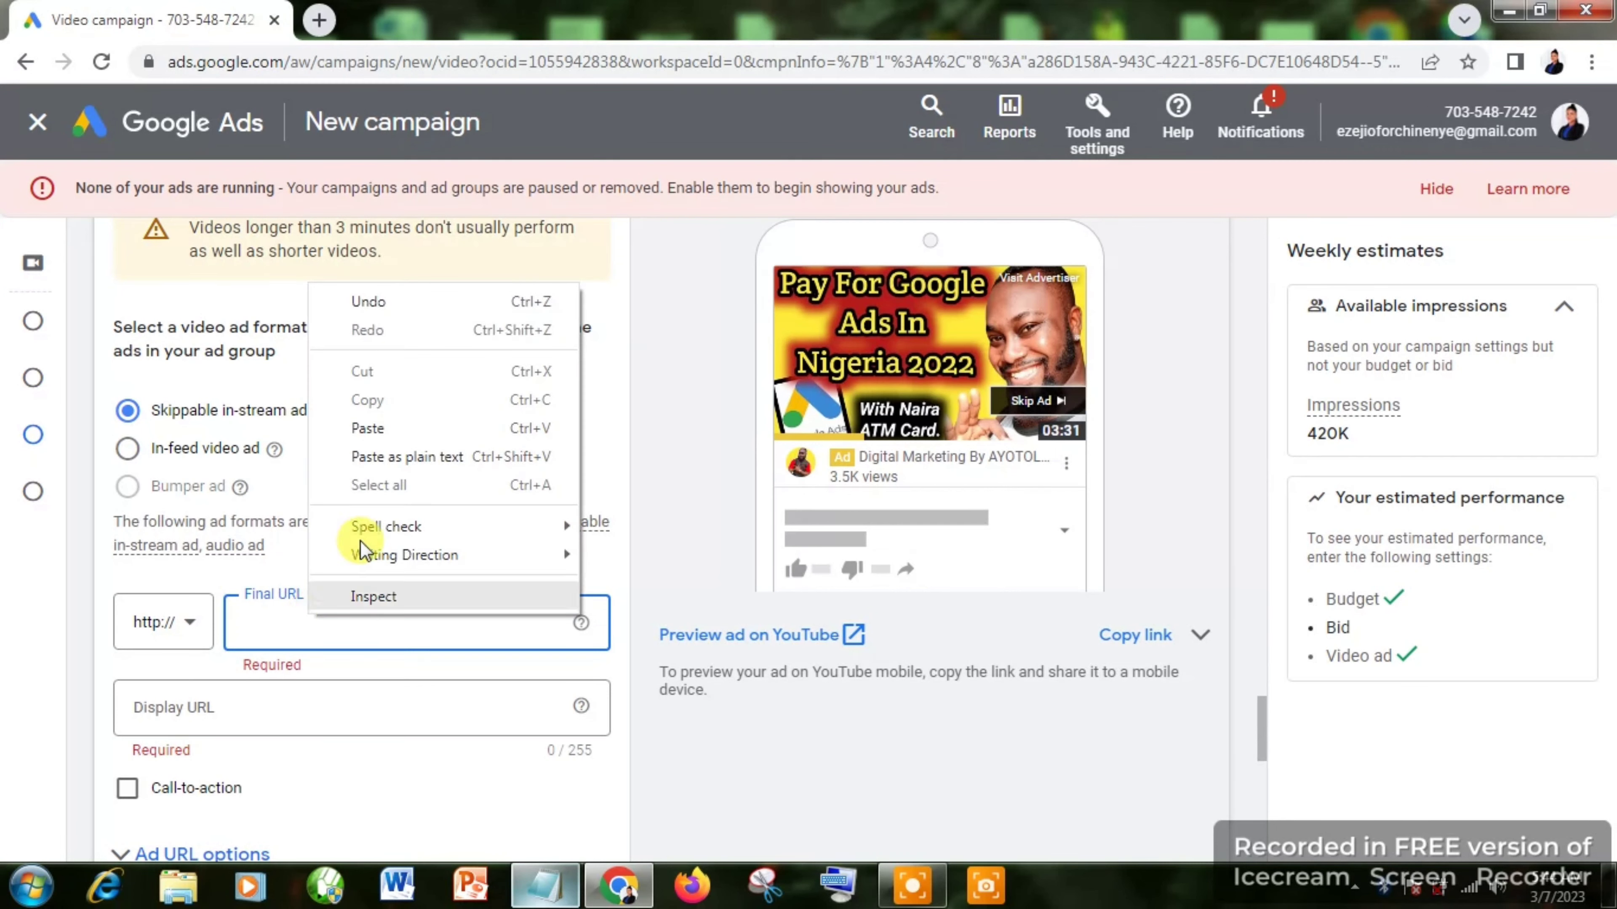
pyautogui.click(394, 427)
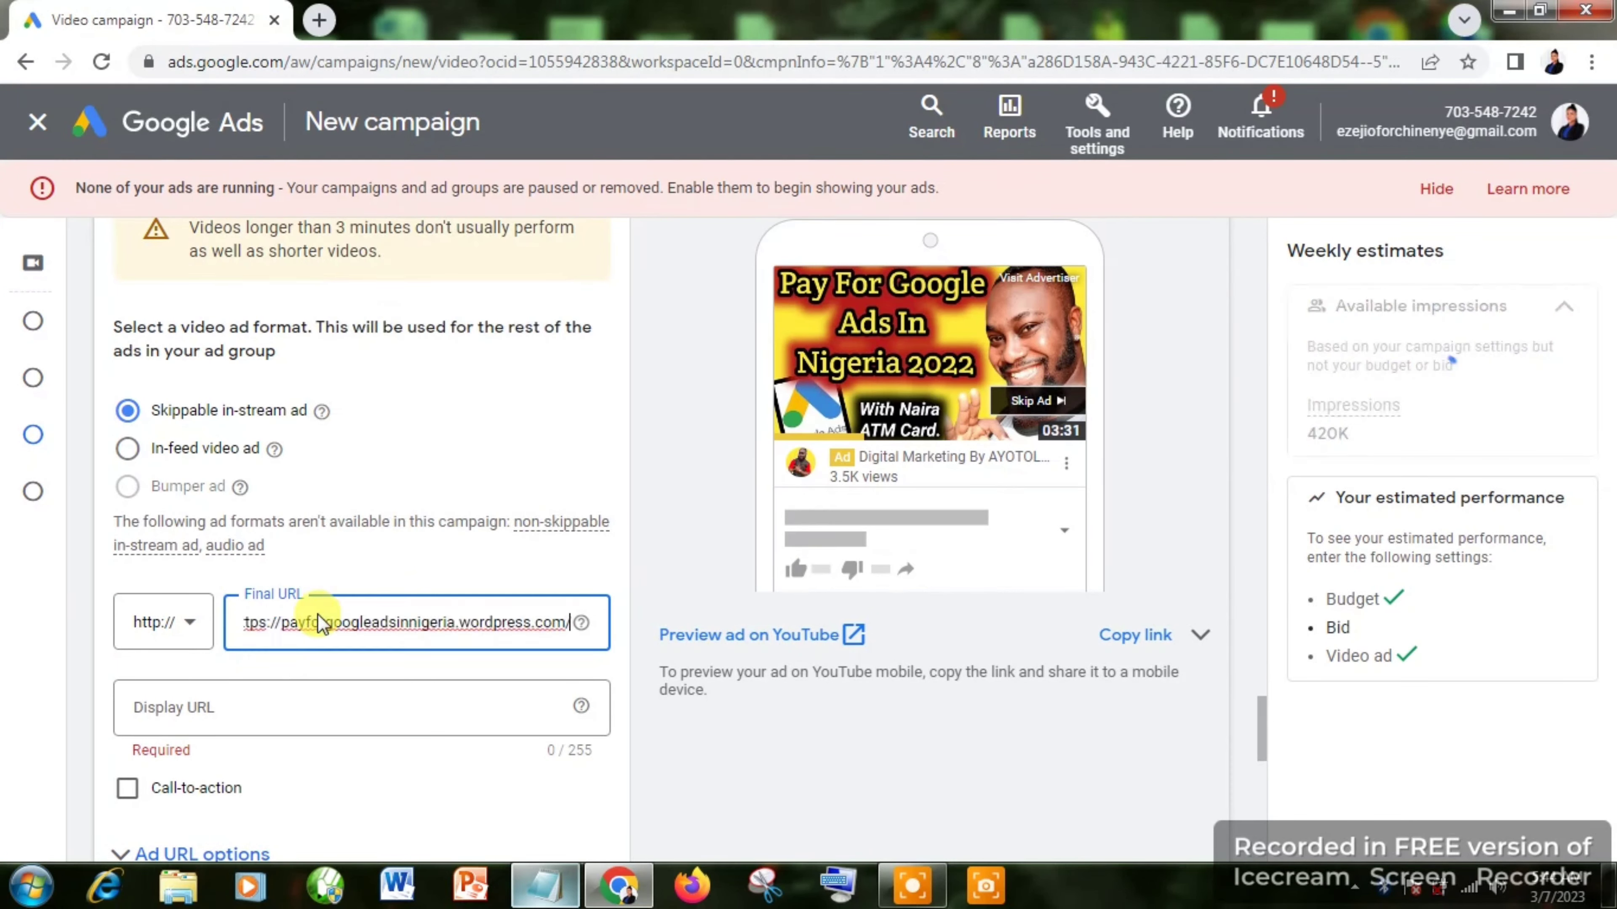
pyautogui.click(271, 618)
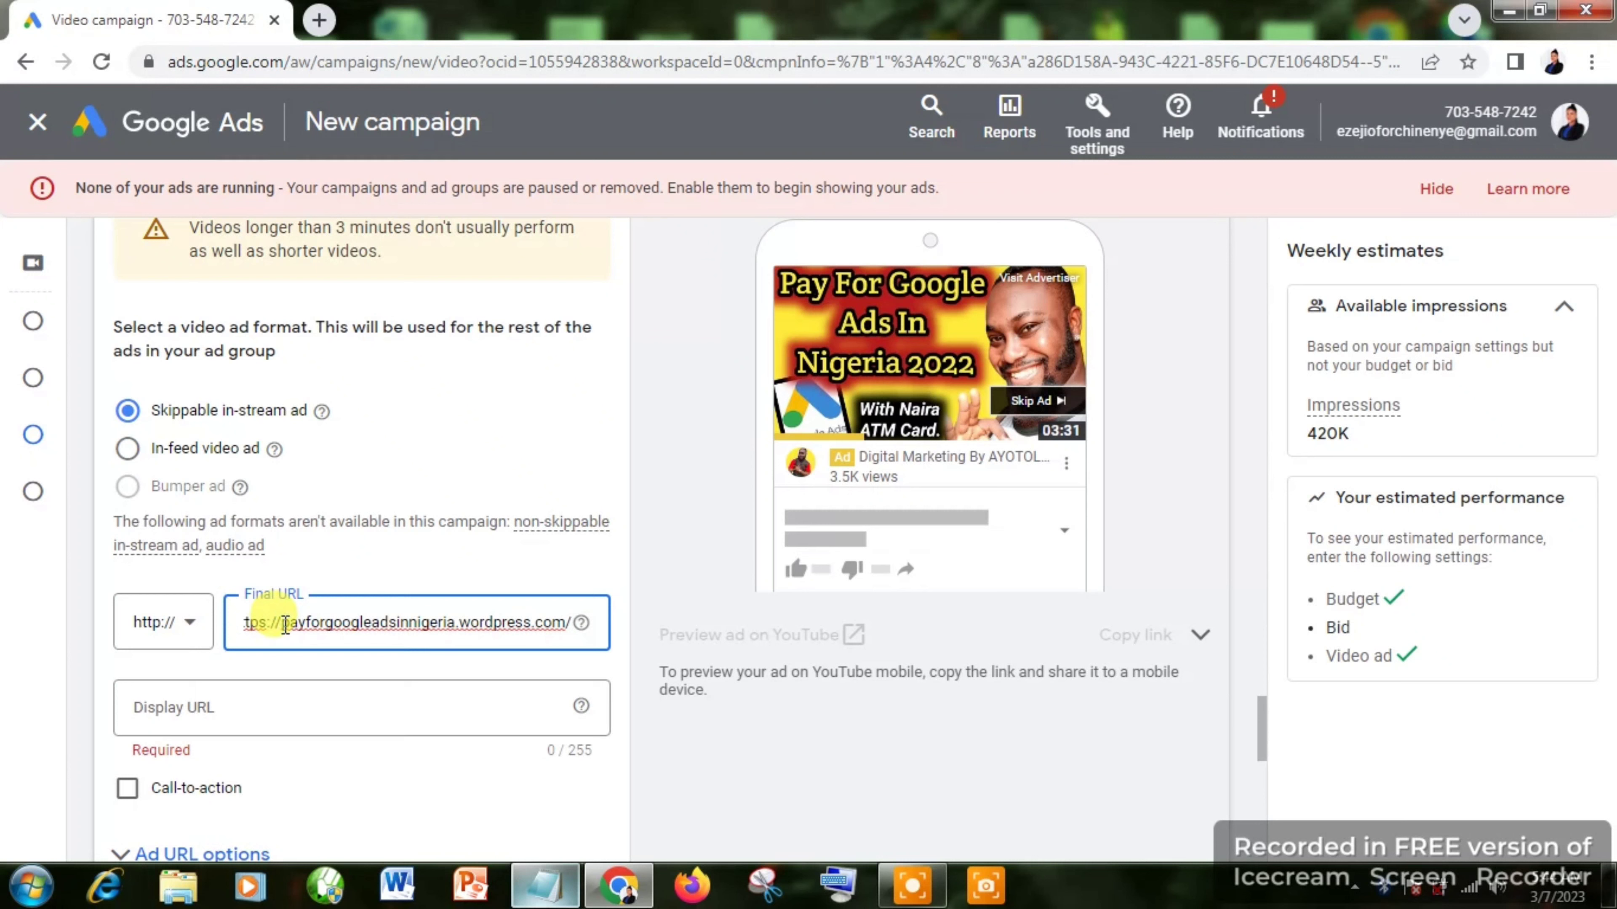
pyautogui.press('BackSpace')
pyautogui.press('BackSpace')
pyautogui.press('BackSpace')
pyautogui.press('BackSpace')
pyautogui.press('BackSpace')
pyautogui.press('BackSpace')
pyautogui.press('BackSpace')
pyautogui.press('BackSpace')
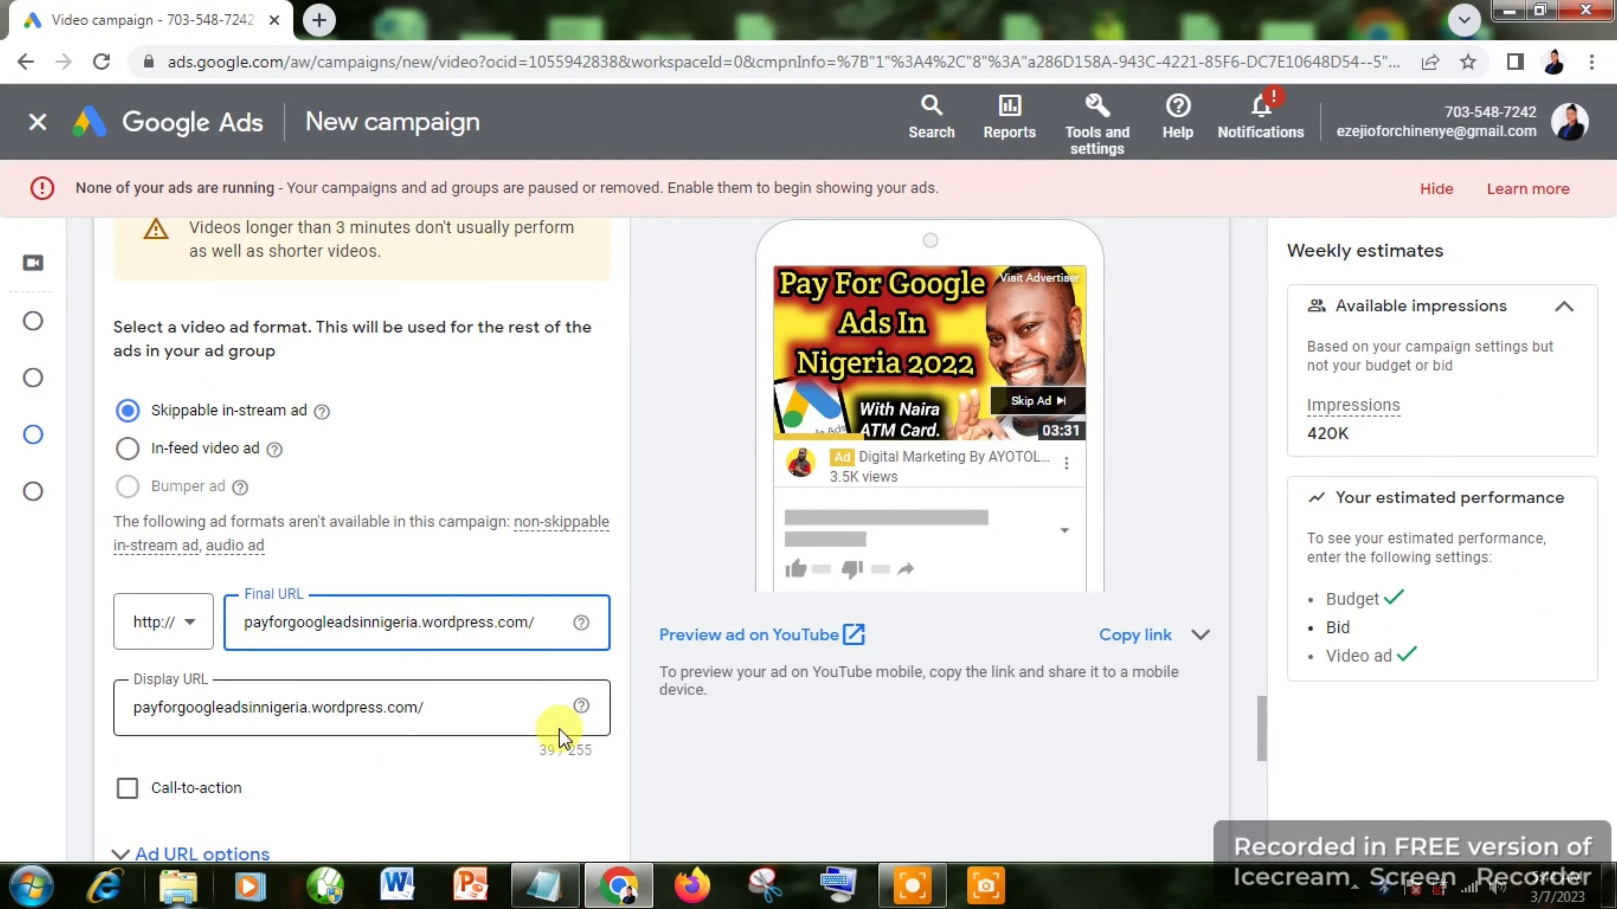
pyautogui.click(660, 725)
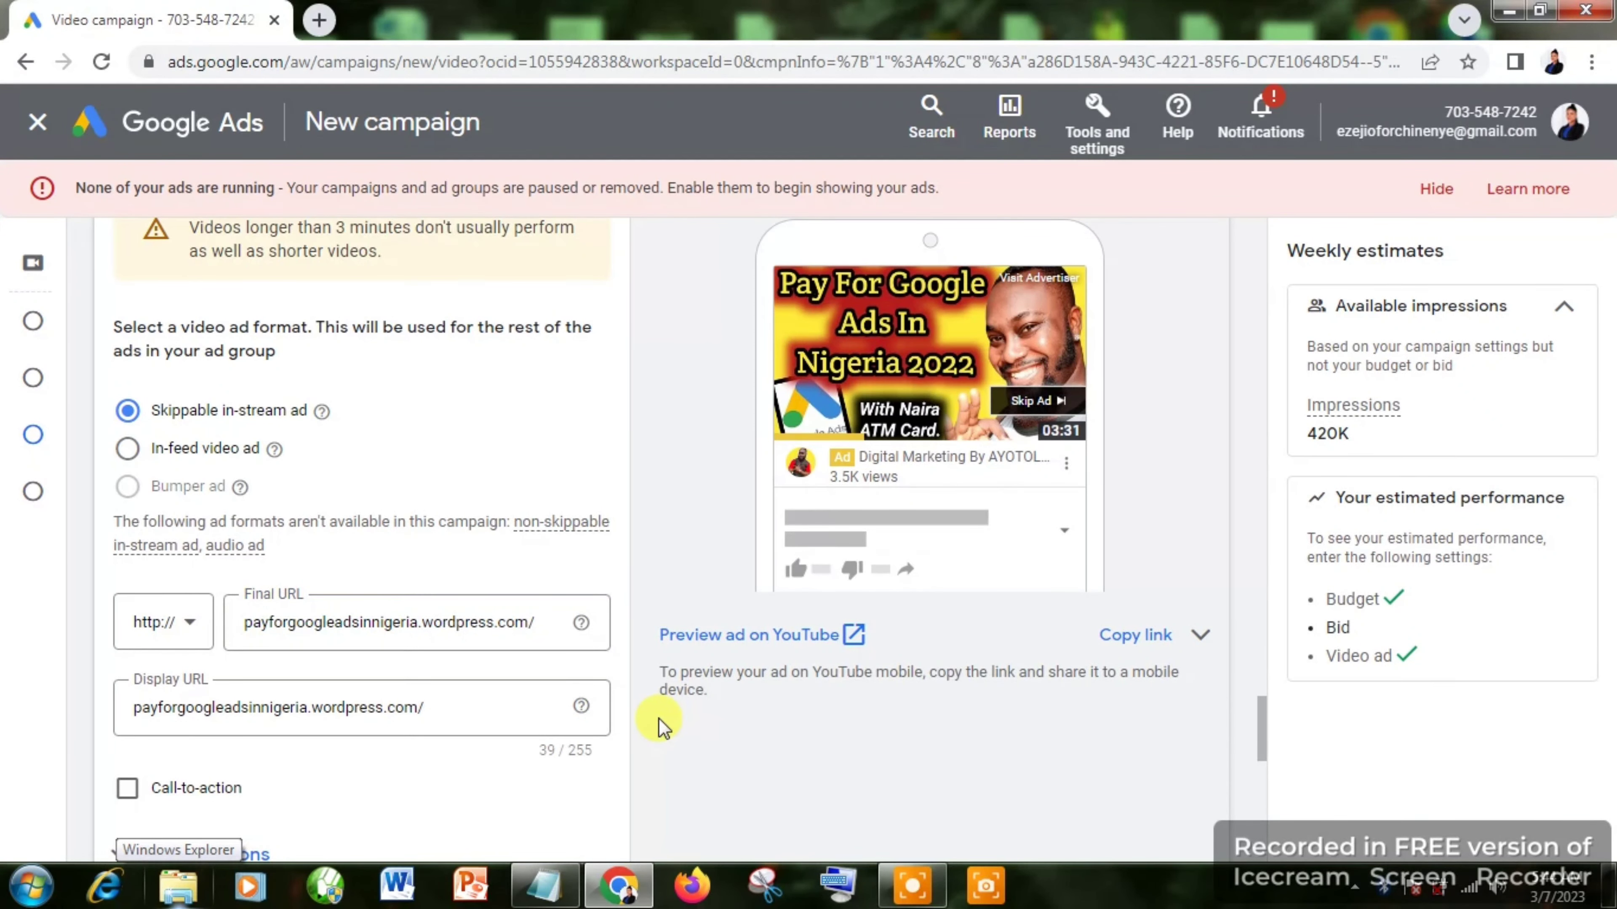
# Step: Enable the ad's call-to-action, set its text to Learn more, and view it in the ad preview
pyautogui.scroll(-2, 660, 726)
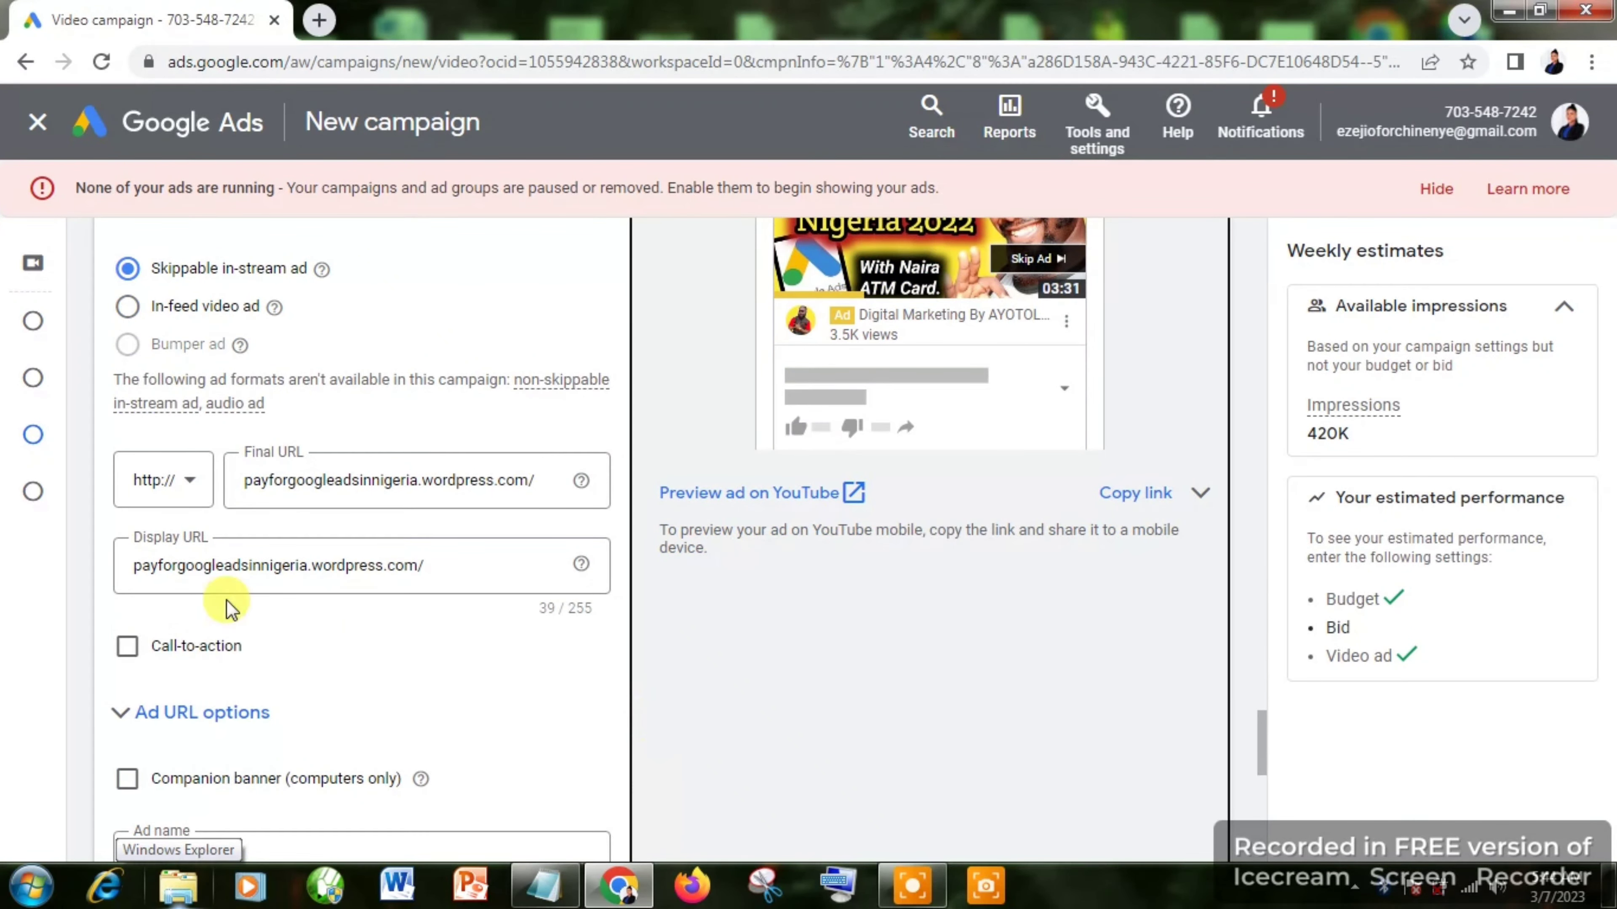
pyautogui.click(129, 648)
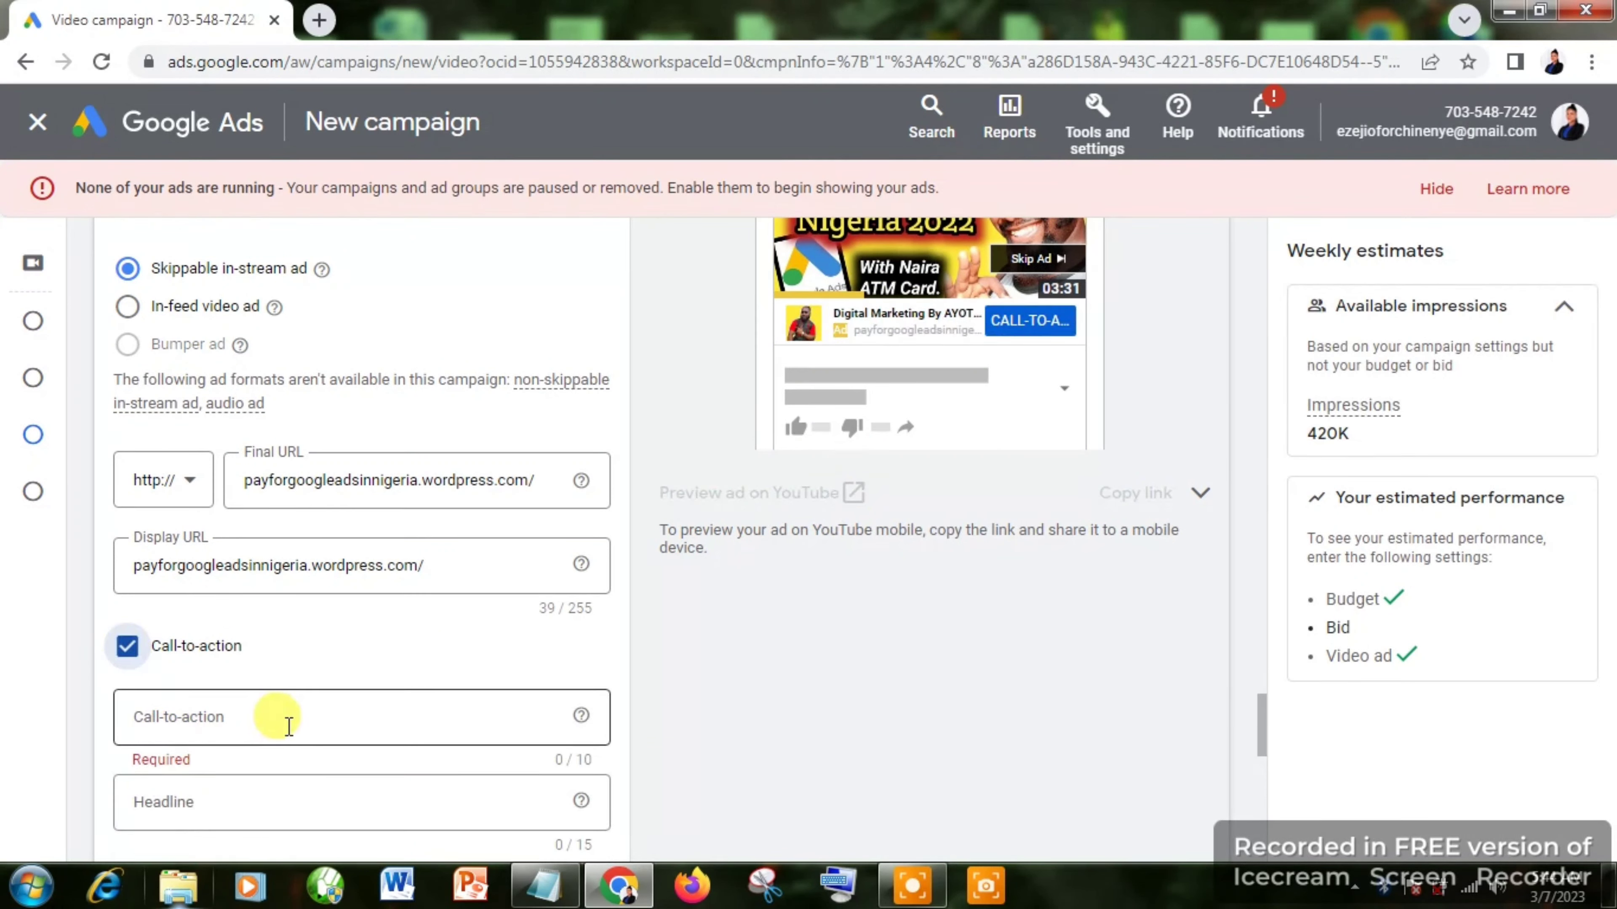
pyautogui.click(218, 722)
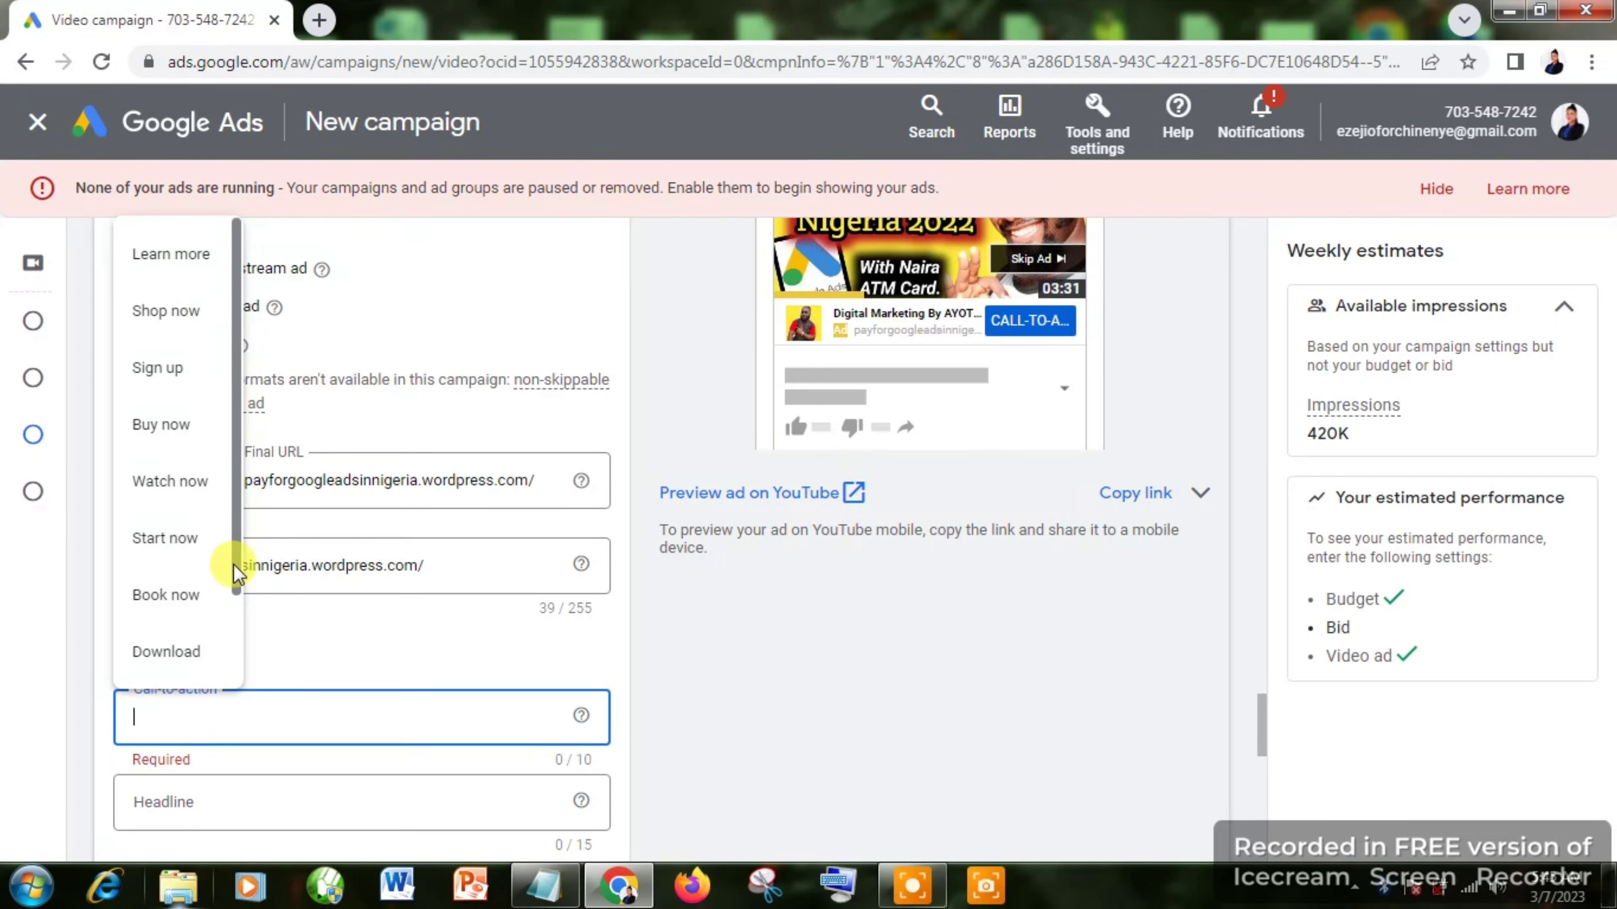
pyautogui.moveTo(235, 564); pyautogui.dragTo(224, 476)
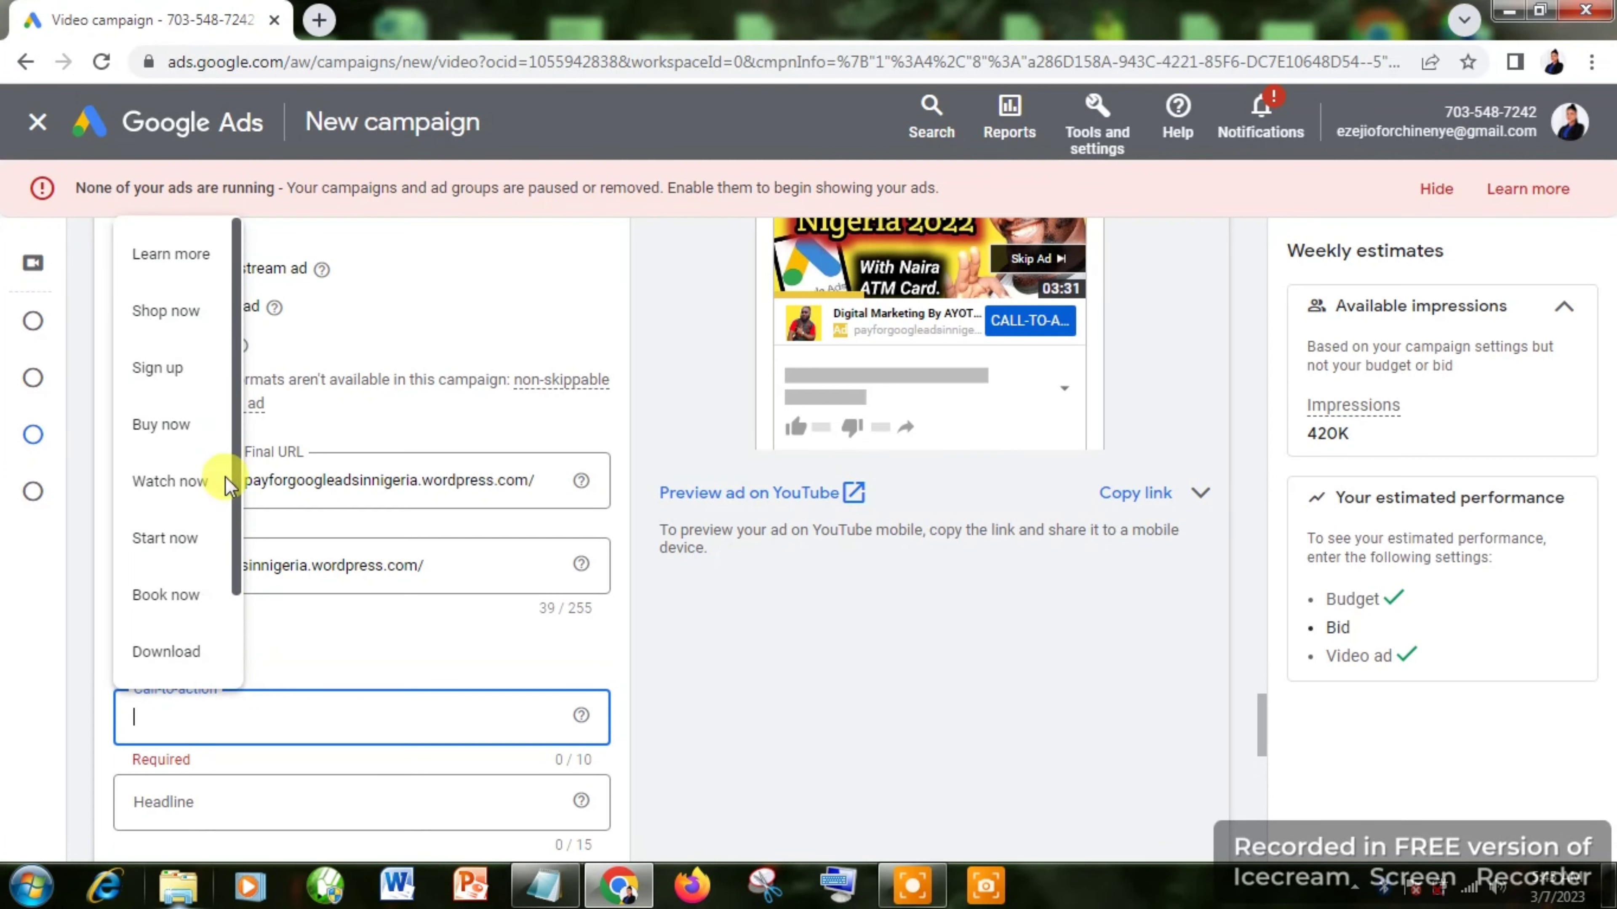
pyautogui.click(193, 257)
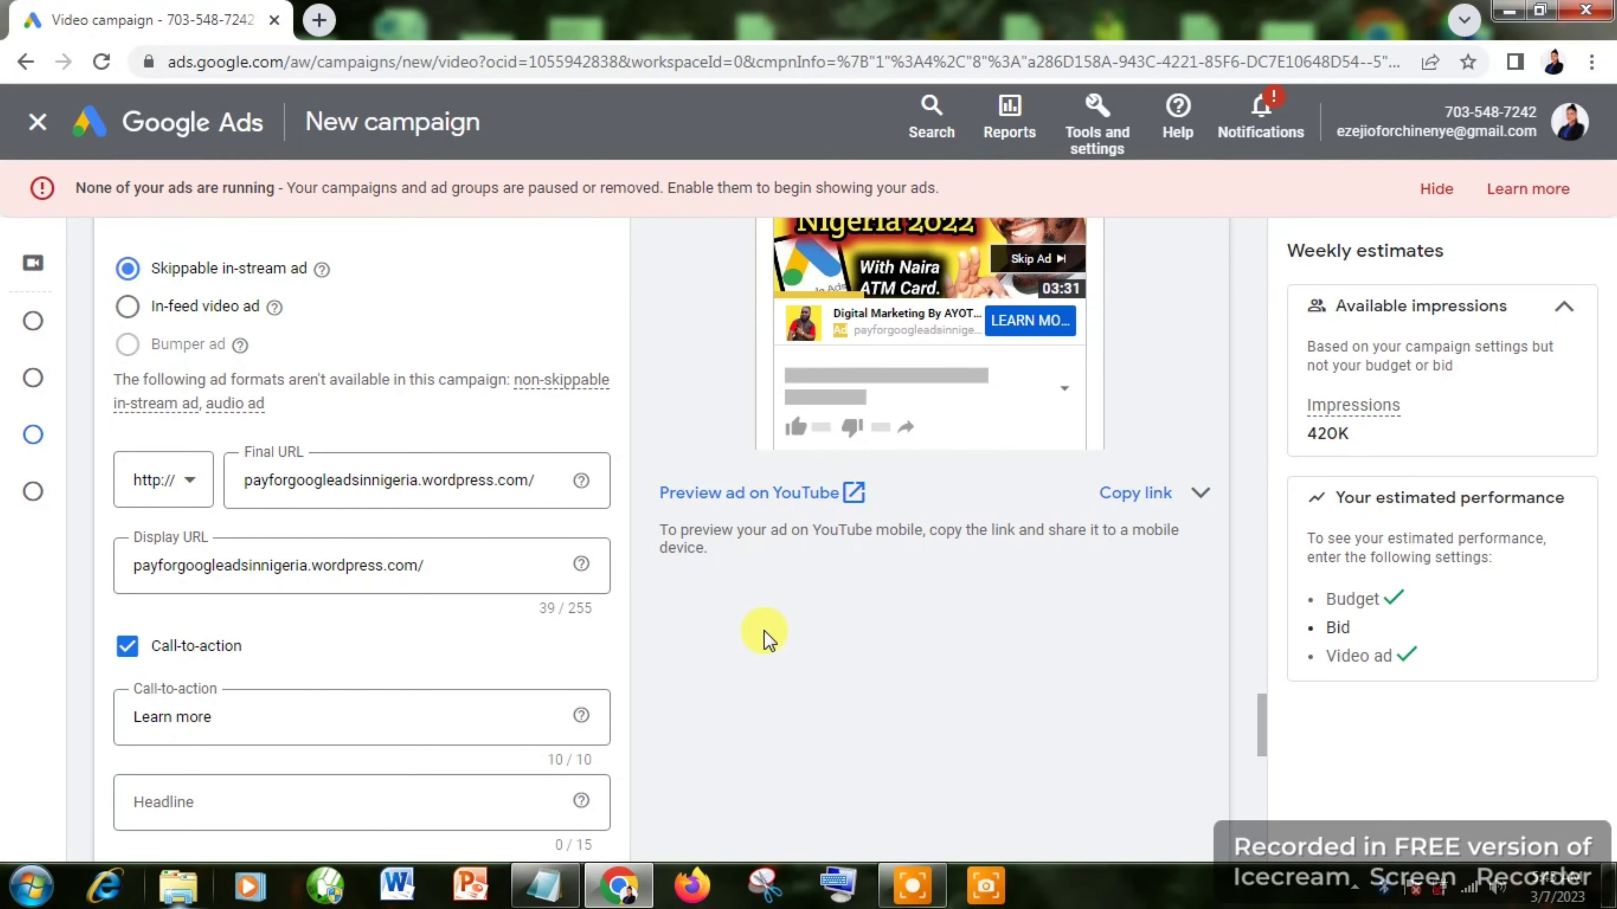
pyautogui.moveTo(1261, 726)
pyautogui.mouseDown()
pyautogui.moveTo(1260, 679)
pyautogui.moveTo(1263, 698)
pyautogui.mouseUp()
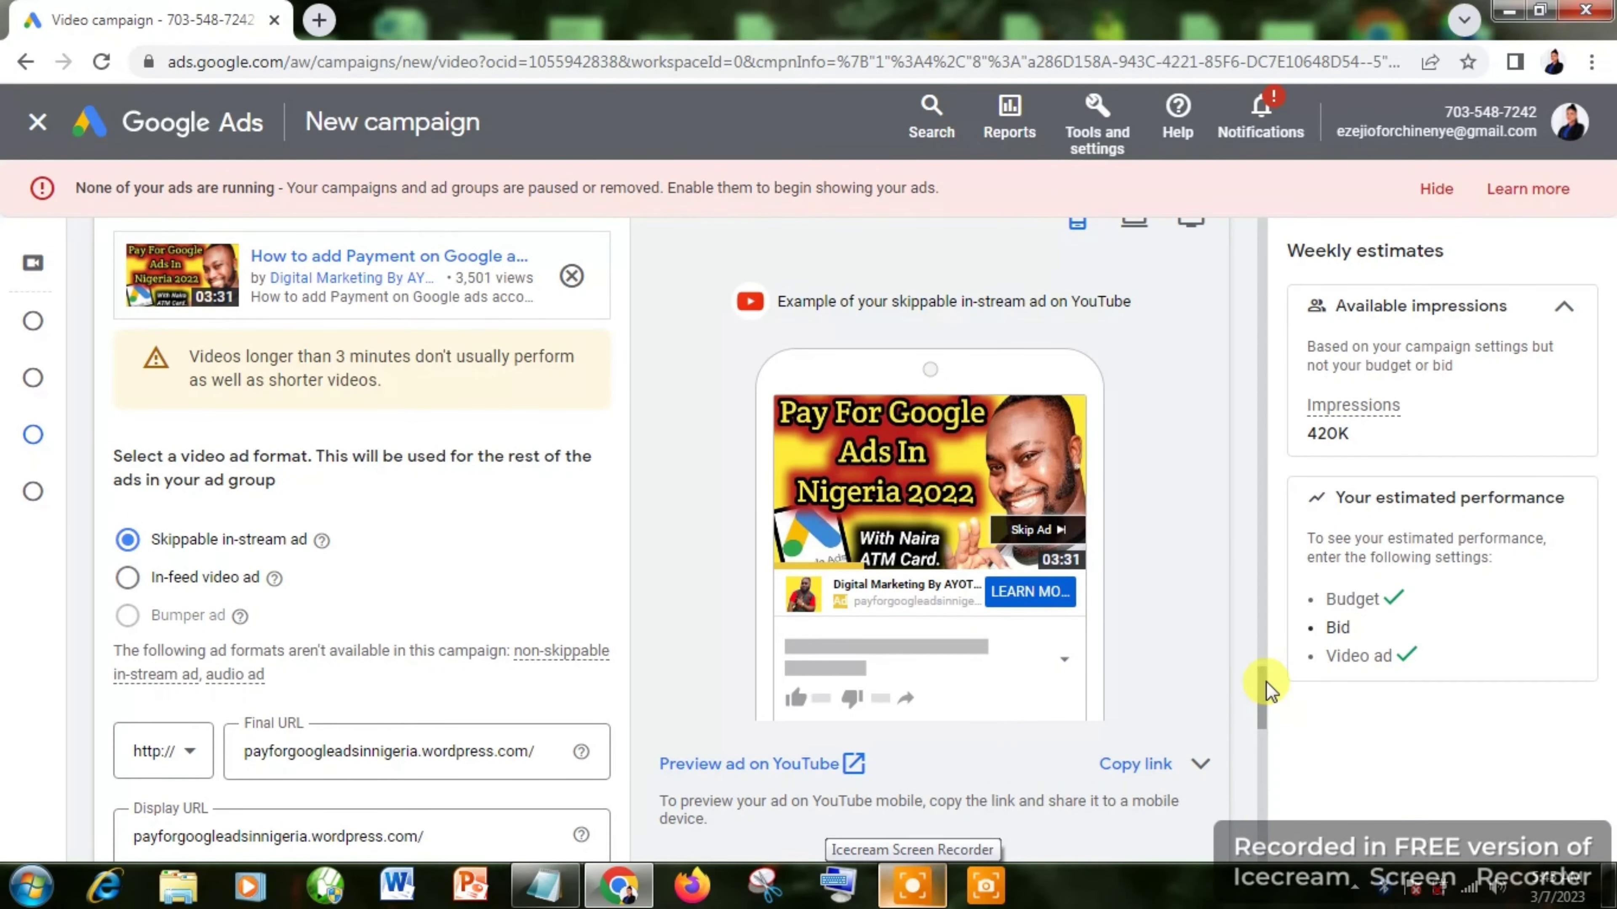
# Step: Enter "Get More Sales" as the call-to-action headline and check it in the ad preview
pyautogui.moveTo(1263, 692); pyautogui.dragTo(1268, 748)
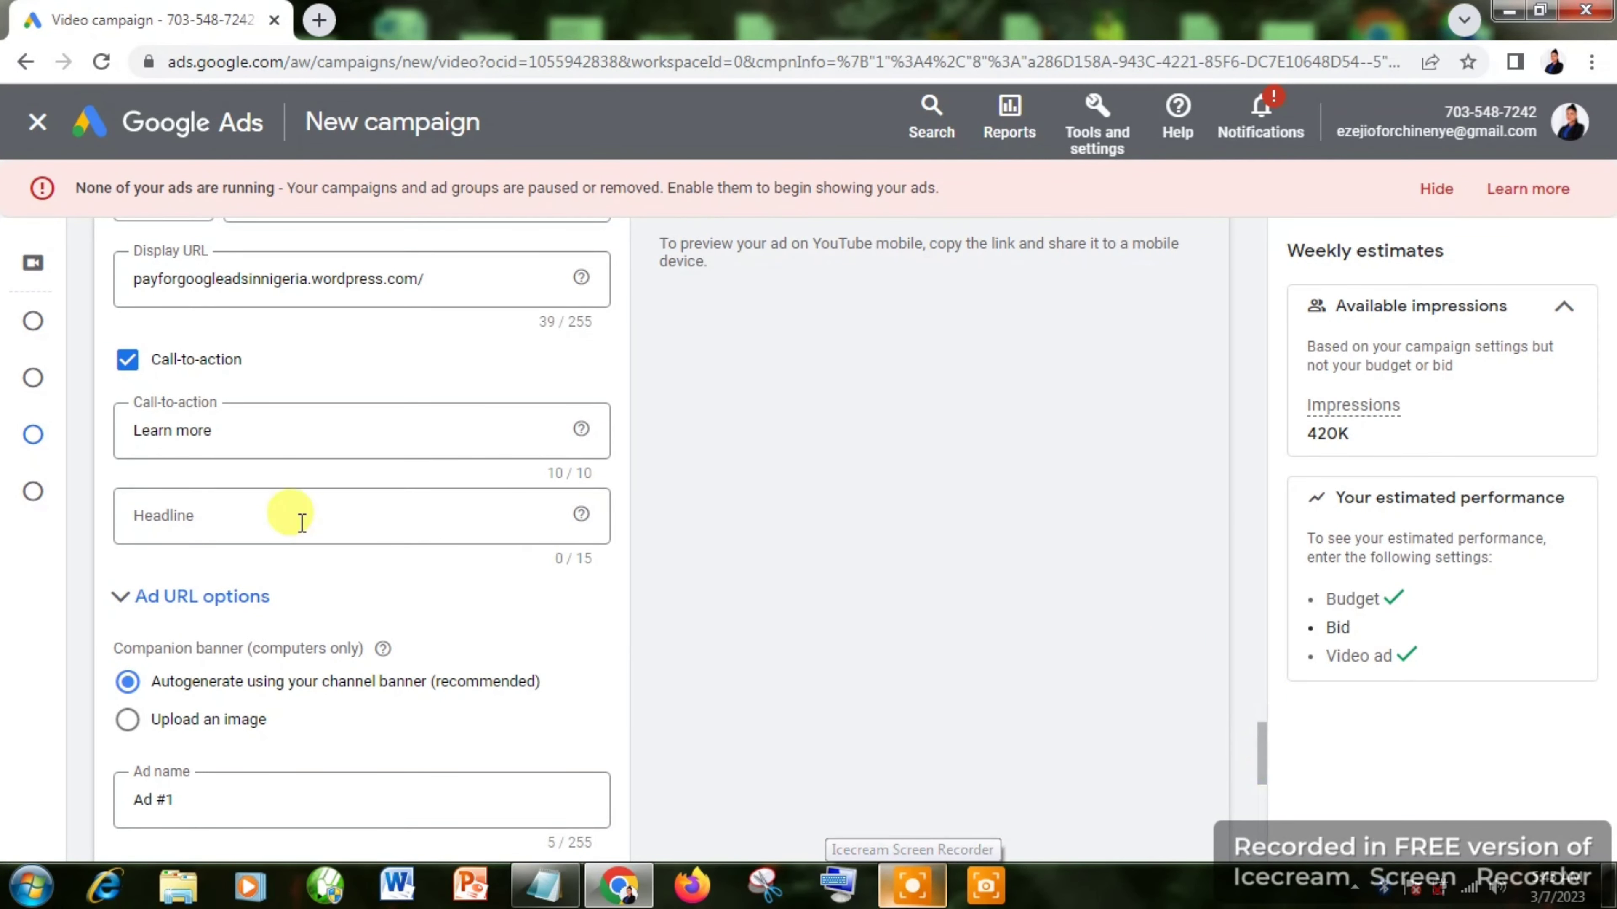
pyautogui.click(347, 515)
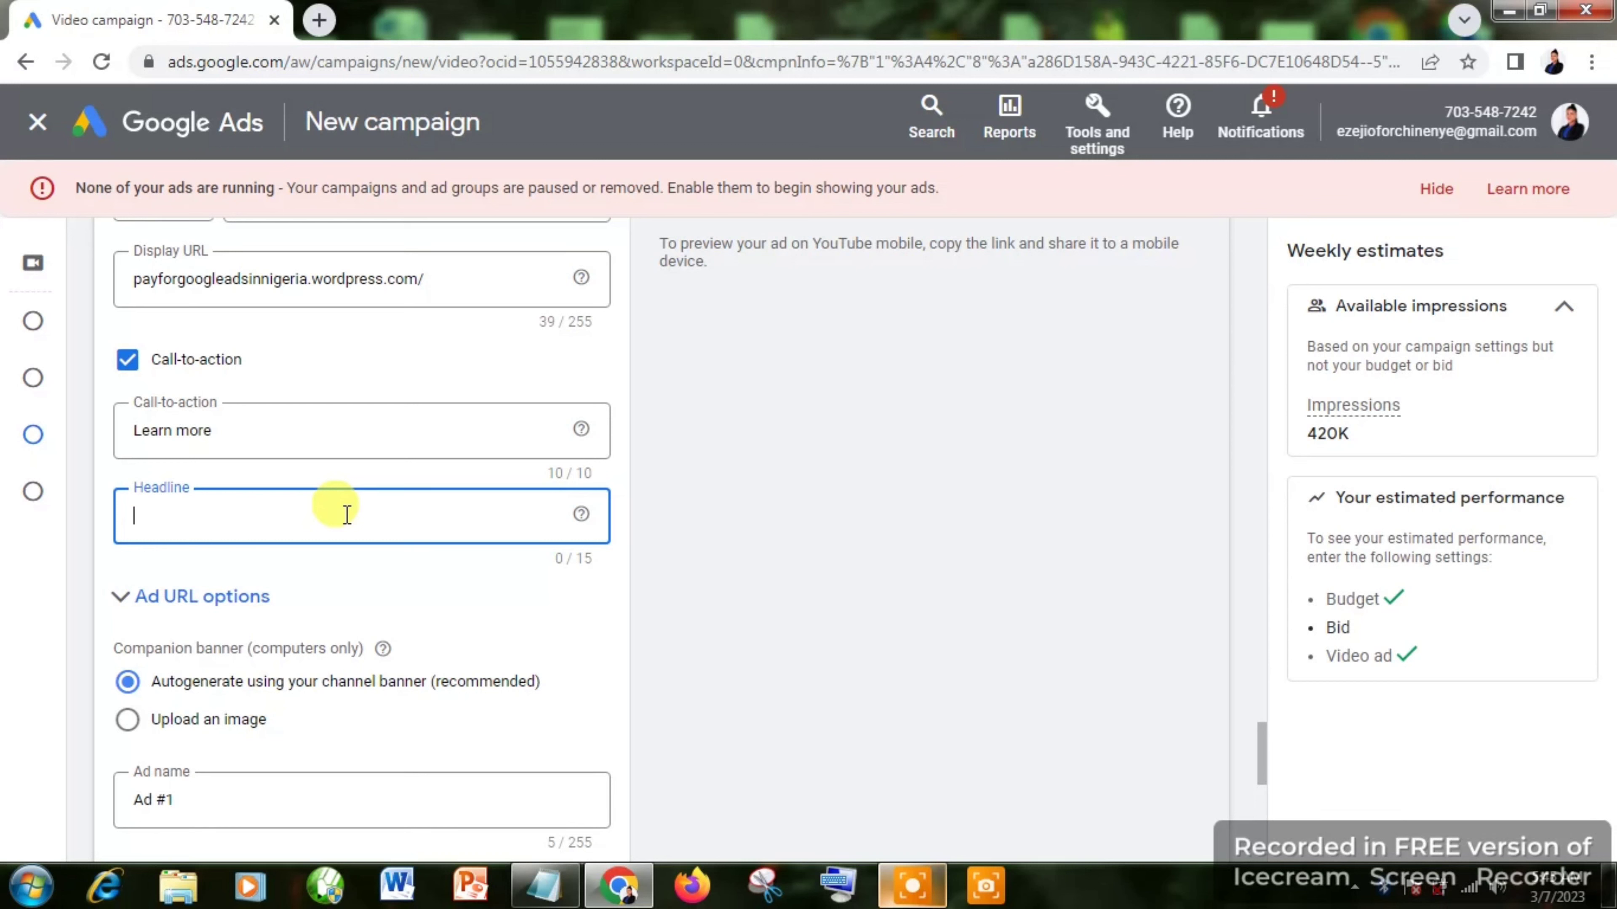
pyautogui.write('Get More Sal')
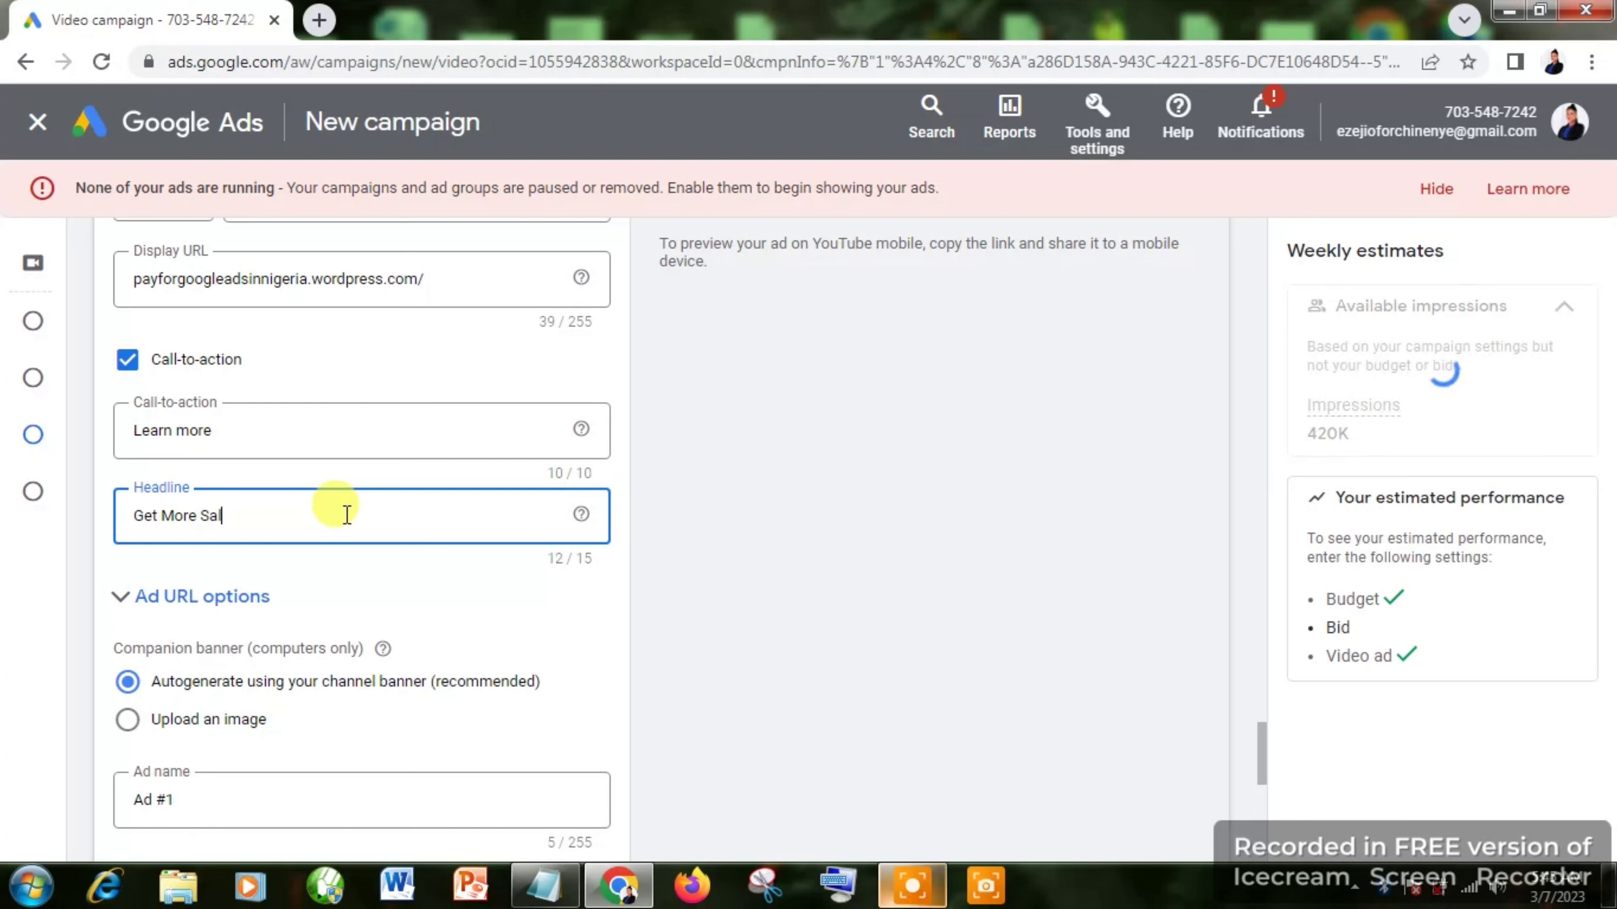
pyautogui.write('es')
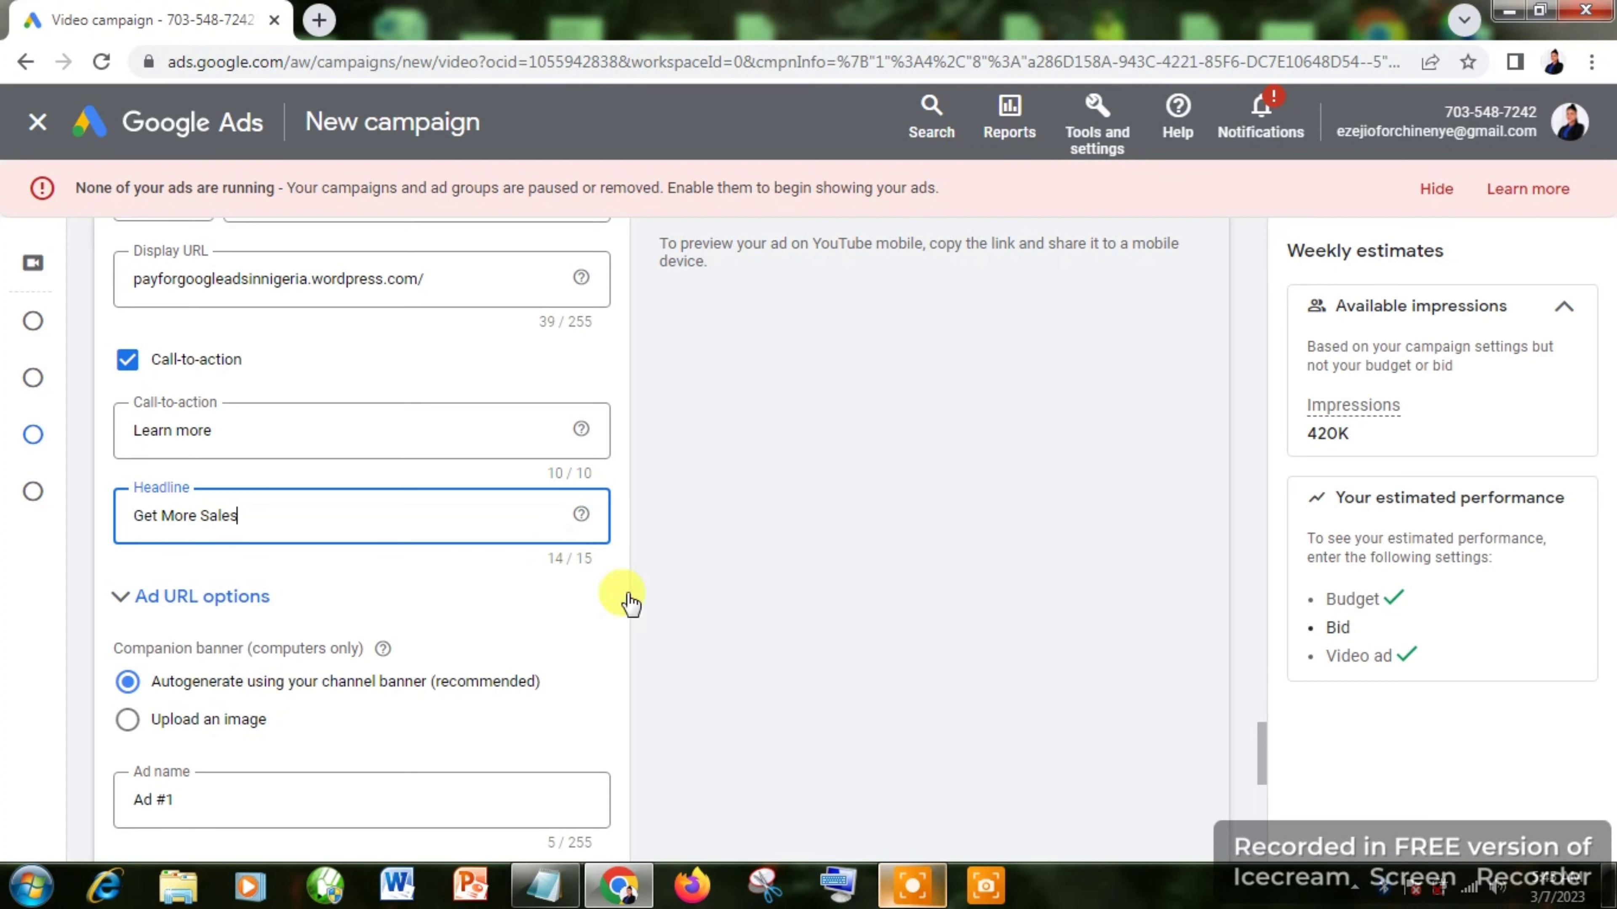
pyautogui.click(879, 596)
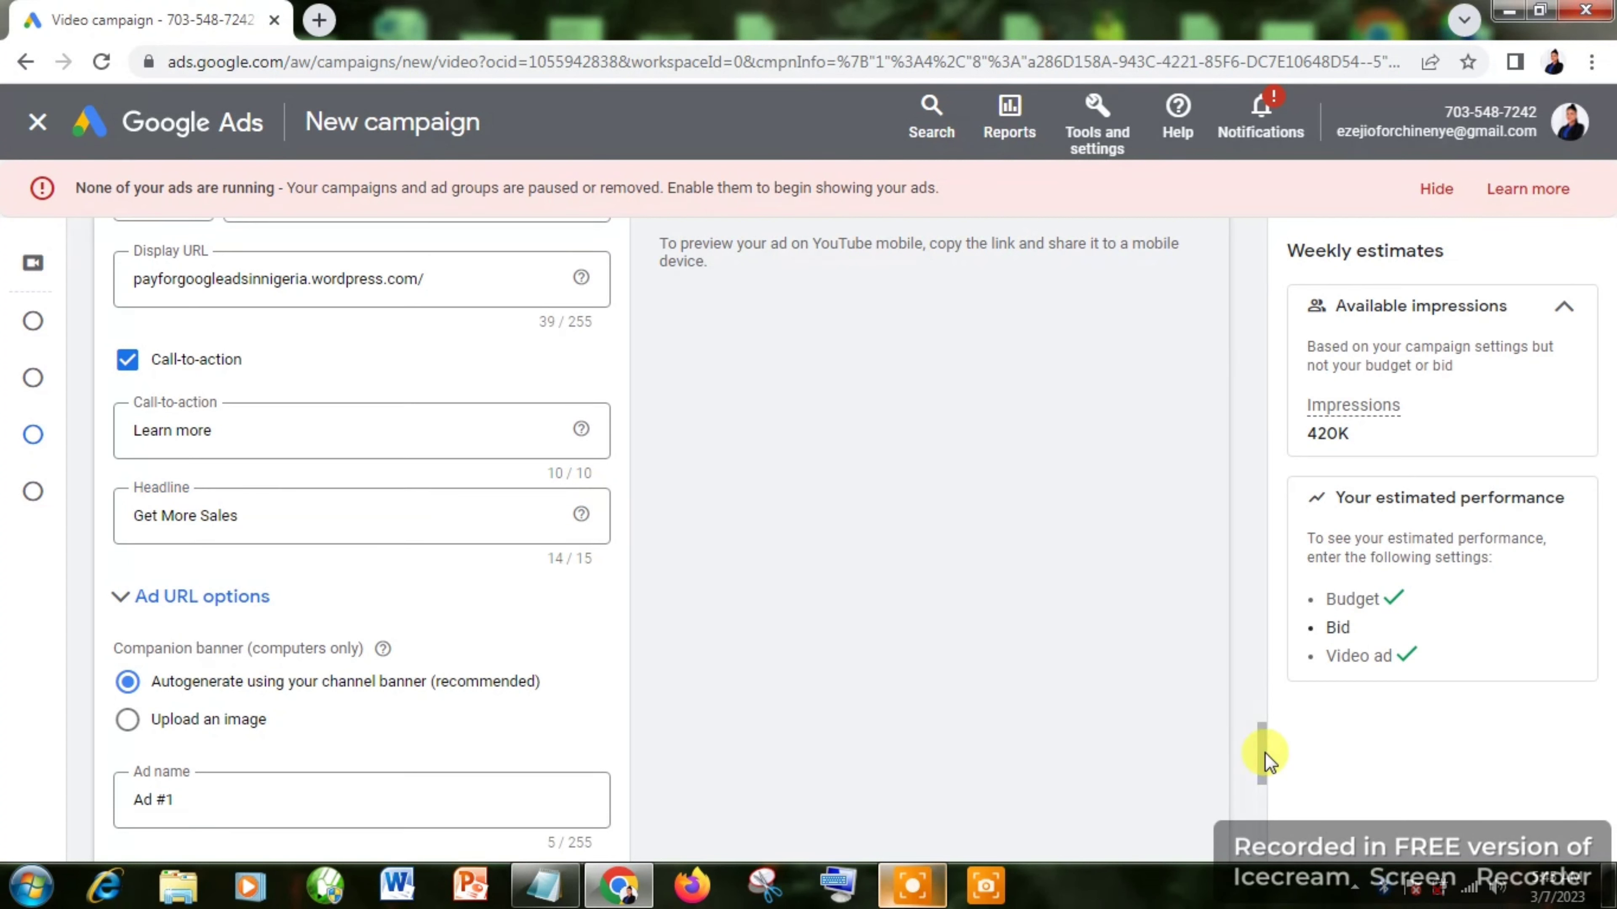
pyautogui.moveTo(1264, 754); pyautogui.dragTo(1264, 689)
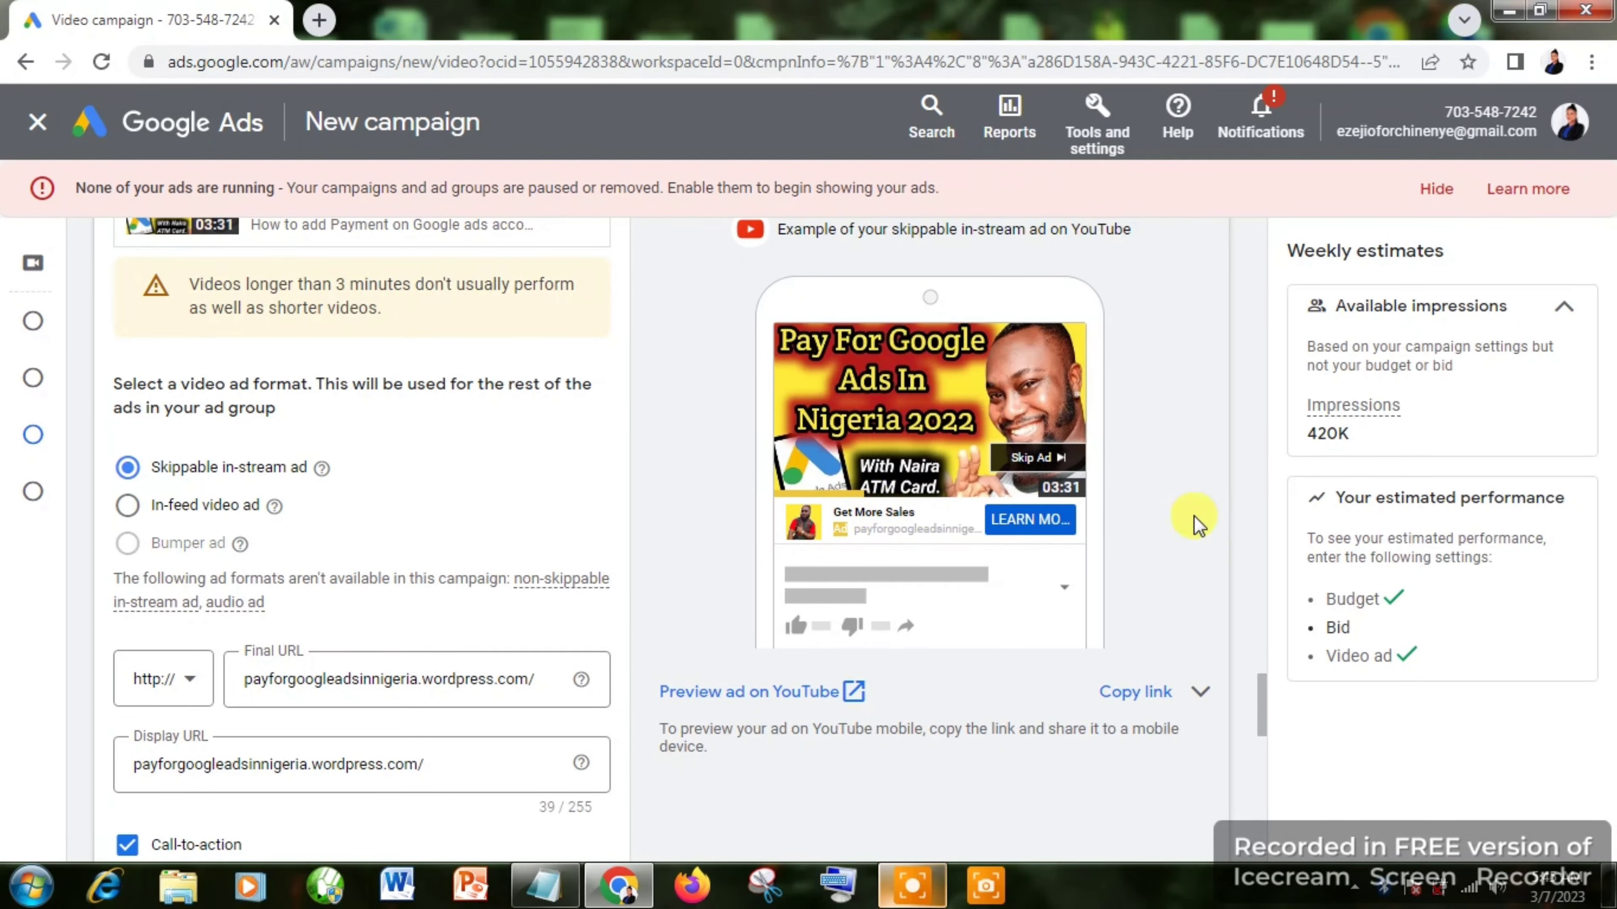
# Step: Apply the suggested maximum CPV bid of $0.02 to the ad group
pyautogui.moveTo(1264, 706); pyautogui.dragTo(1259, 828)
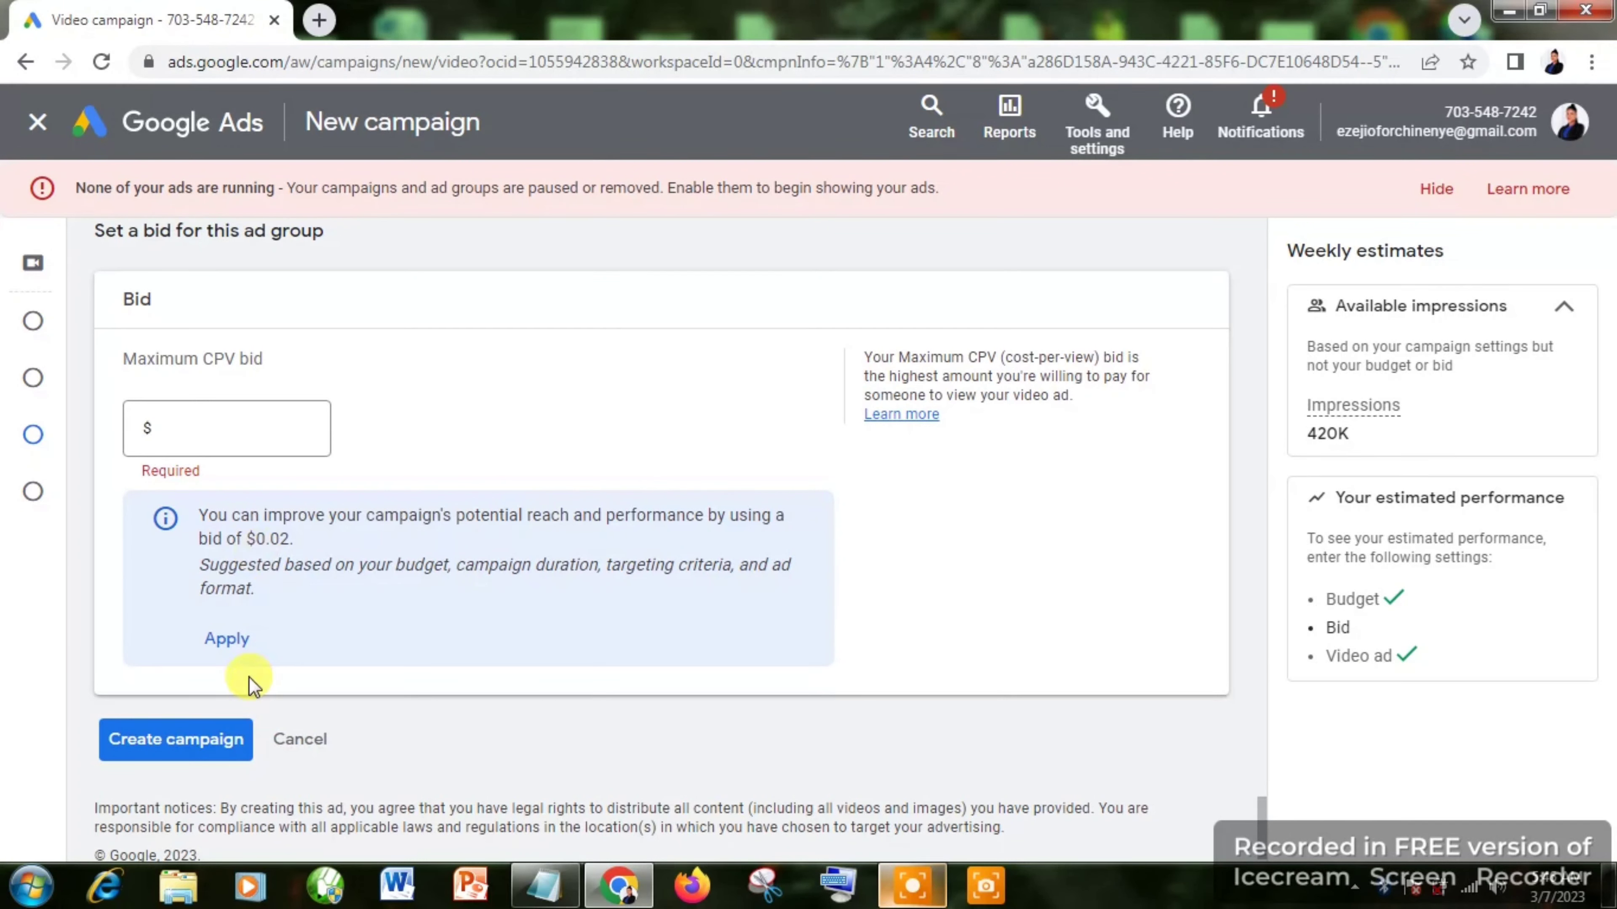
pyautogui.click(227, 639)
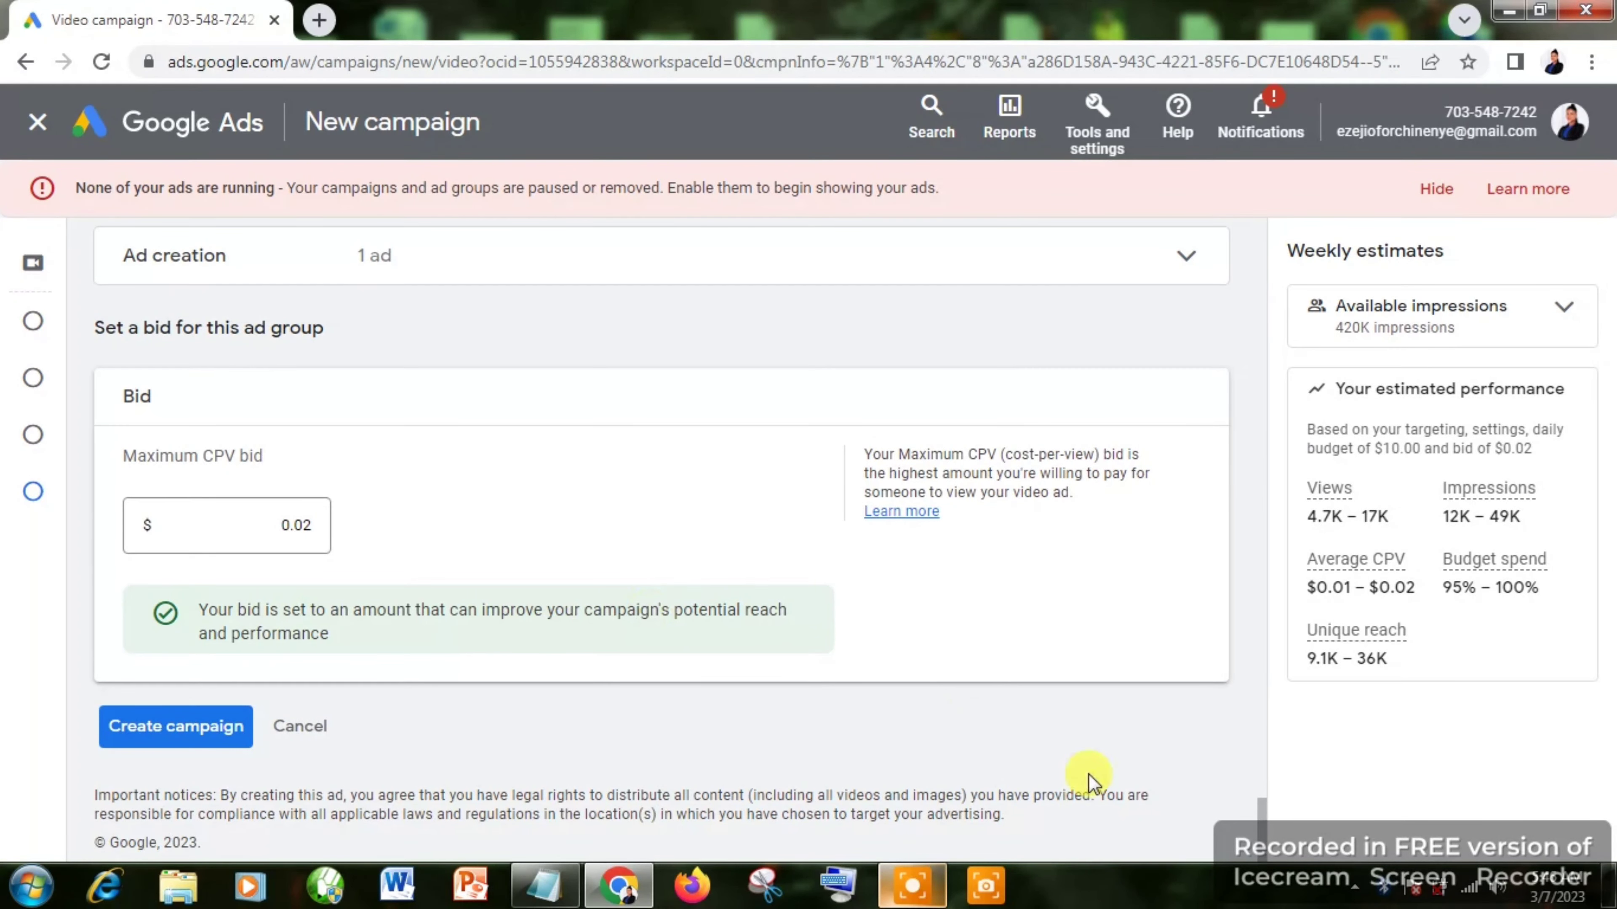
pyautogui.moveTo(1261, 842)
pyautogui.mouseDown()
pyautogui.moveTo(1268, 234)
pyautogui.moveTo(1267, 865)
pyautogui.mouseUp()
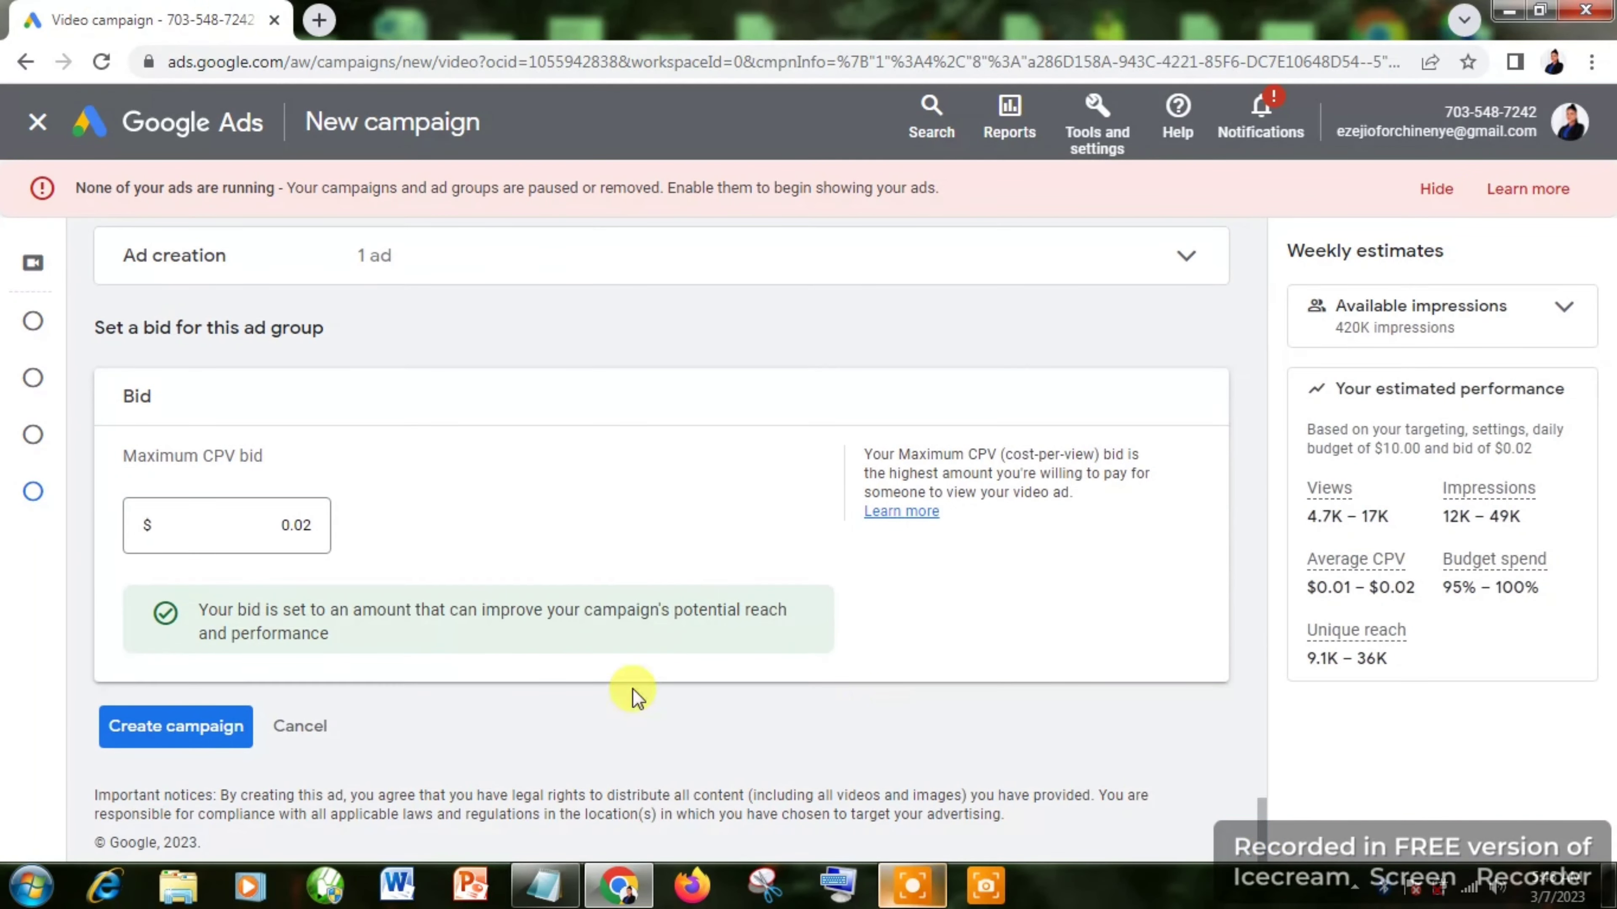
# Step: Create the campaign, continue to its ad groups page, and dismiss the Windows color scheme message
pyautogui.click(214, 744)
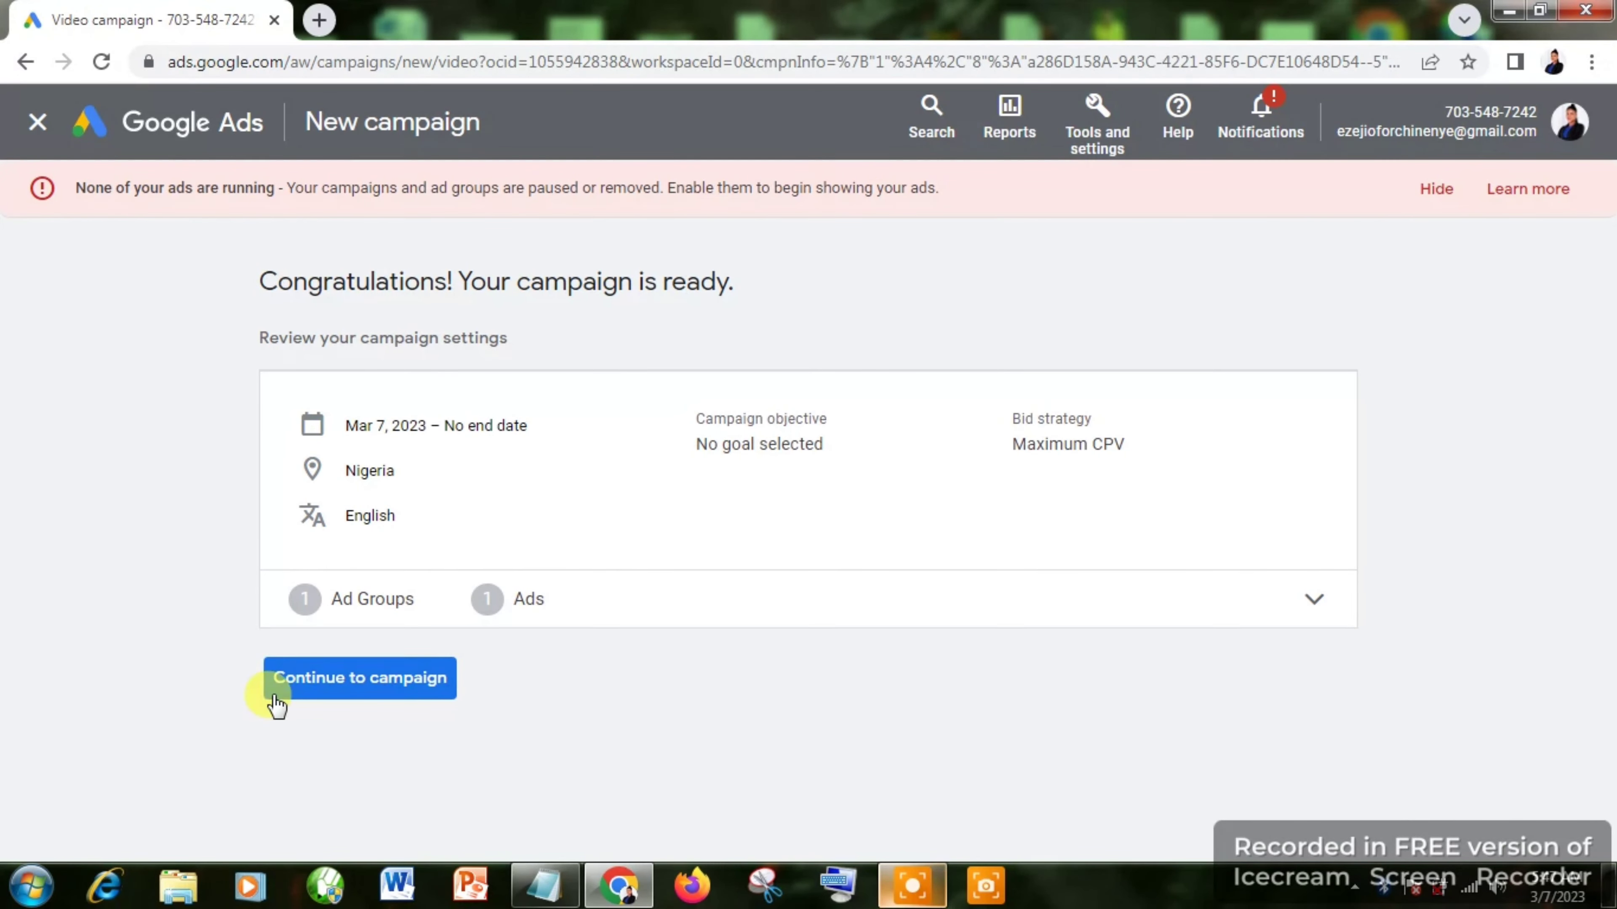
pyautogui.click(295, 702)
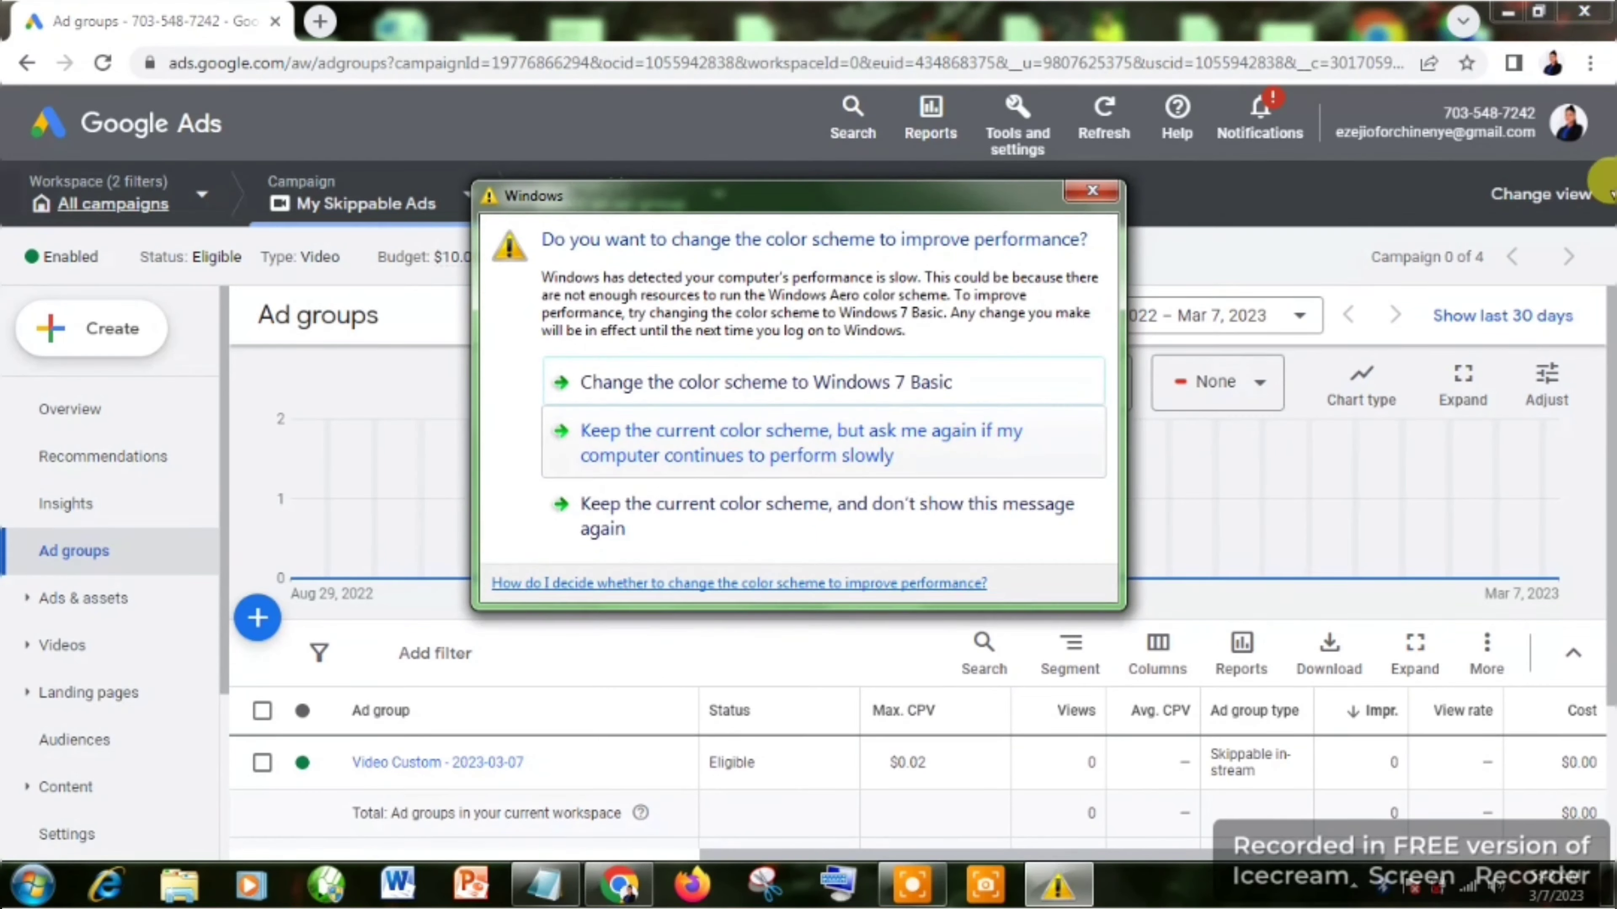
pyautogui.click(1074, 190)
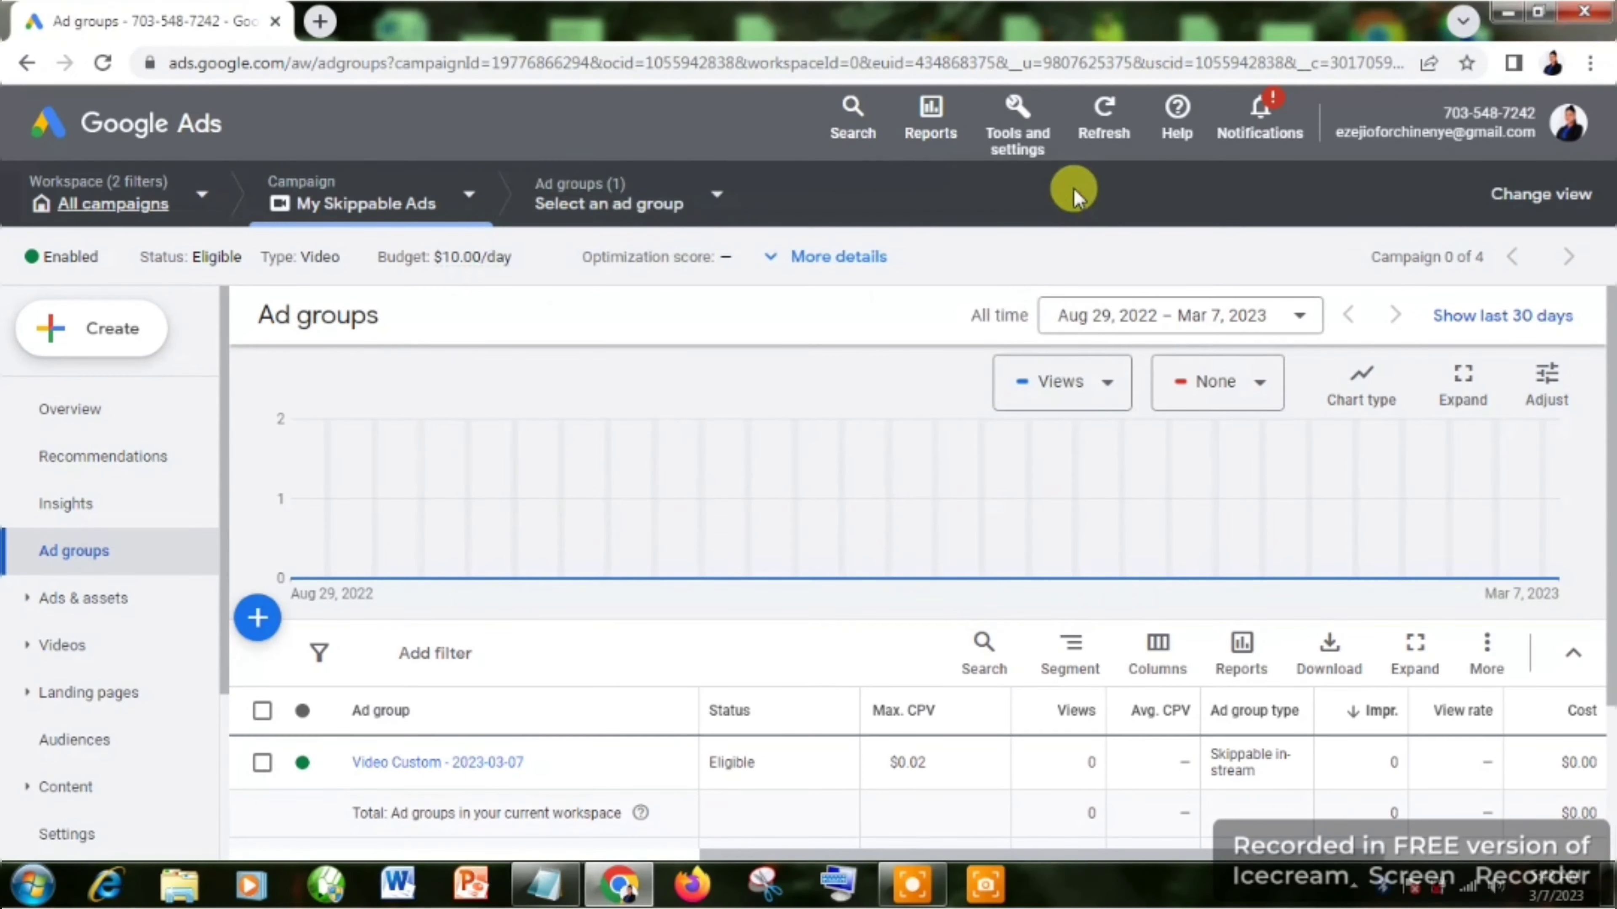